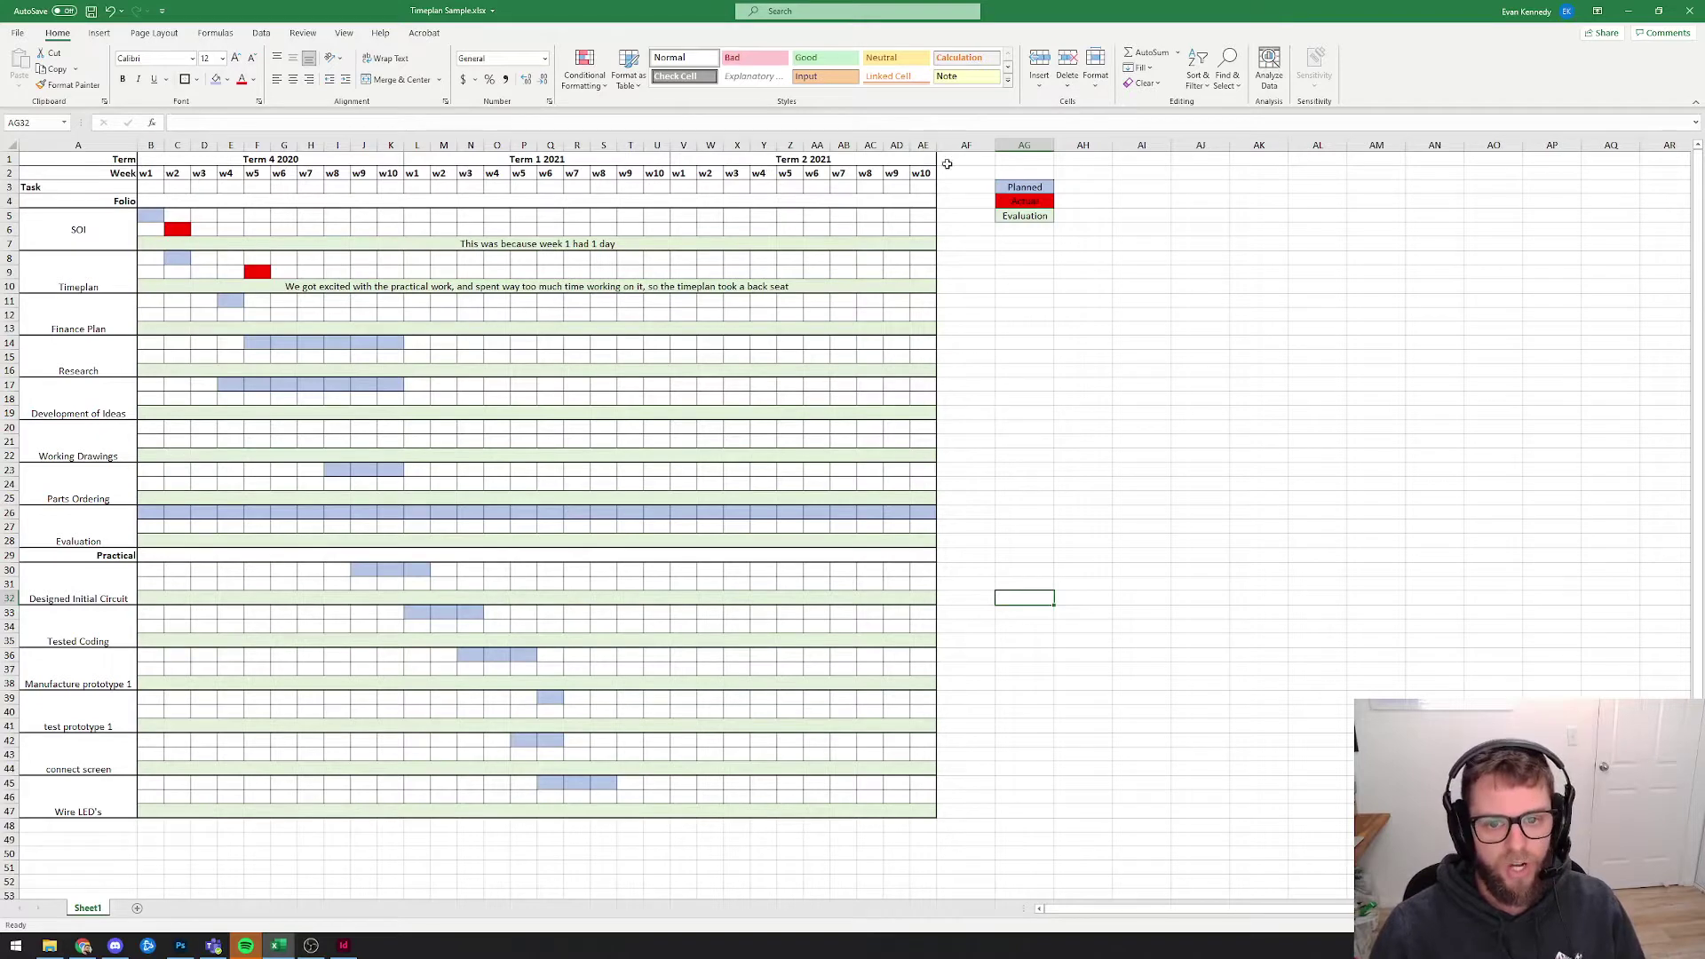
- Examine the timeplan's term headers and the tasks listed in the Folio section, from SOI to Evaluation
left_click_drag(955, 160, 1124, 162)
left_click(809, 158)
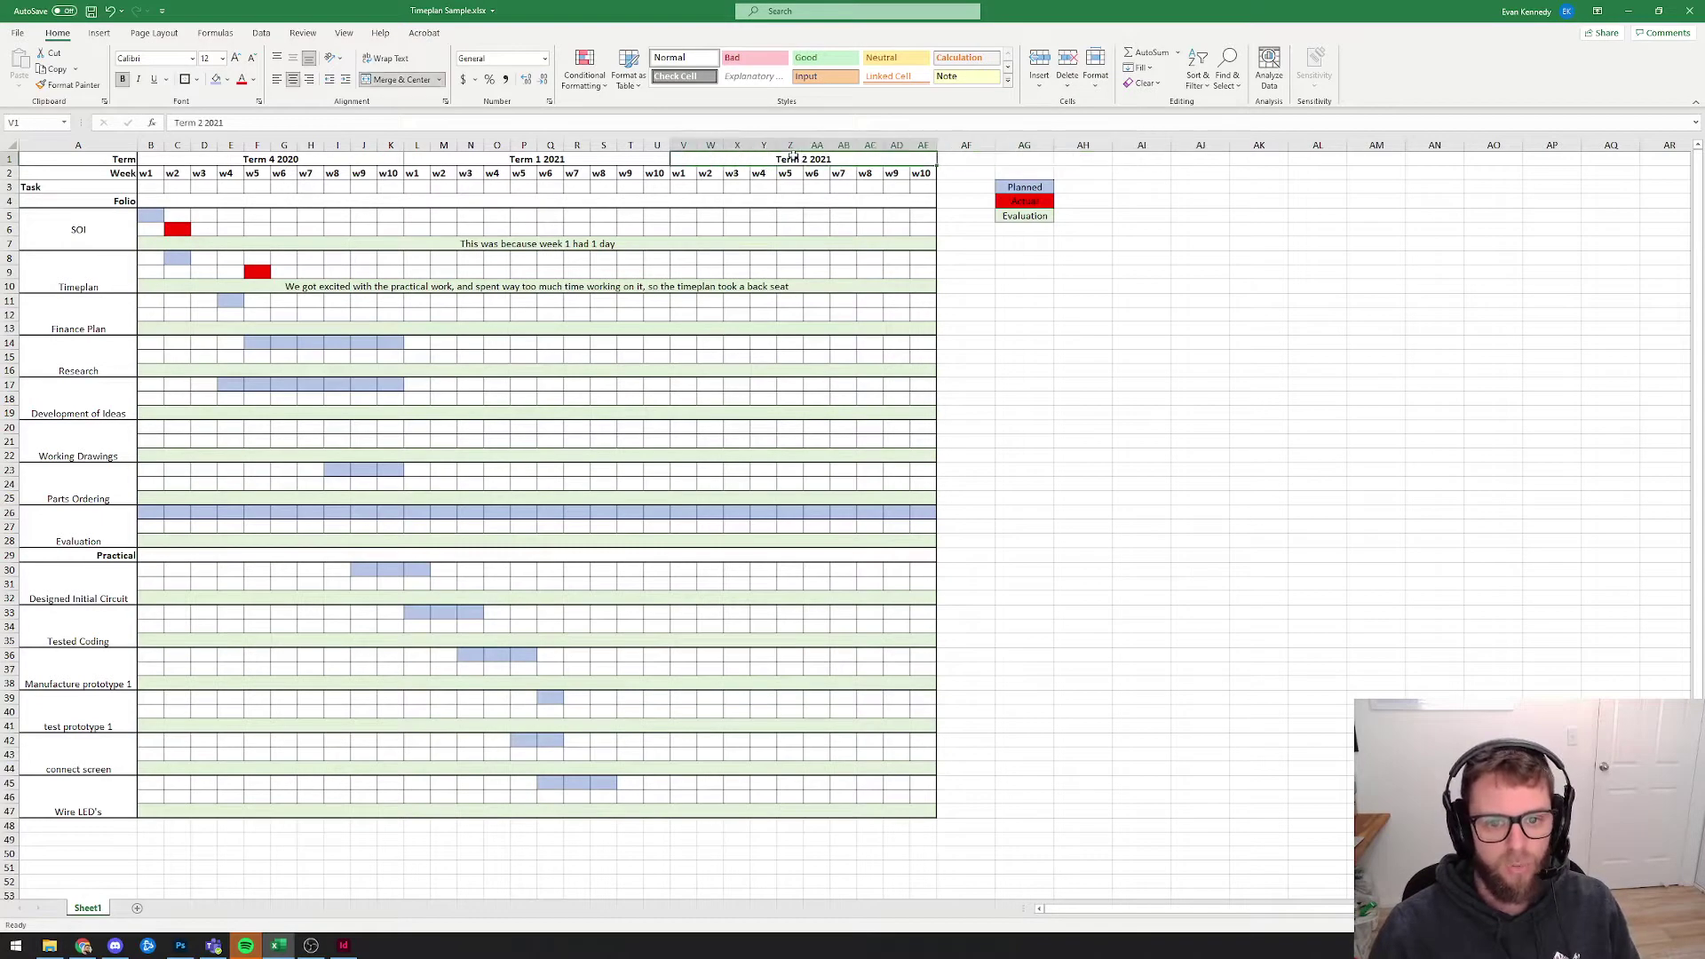
left_click(90, 237)
left_click(87, 276)
left_click(82, 322)
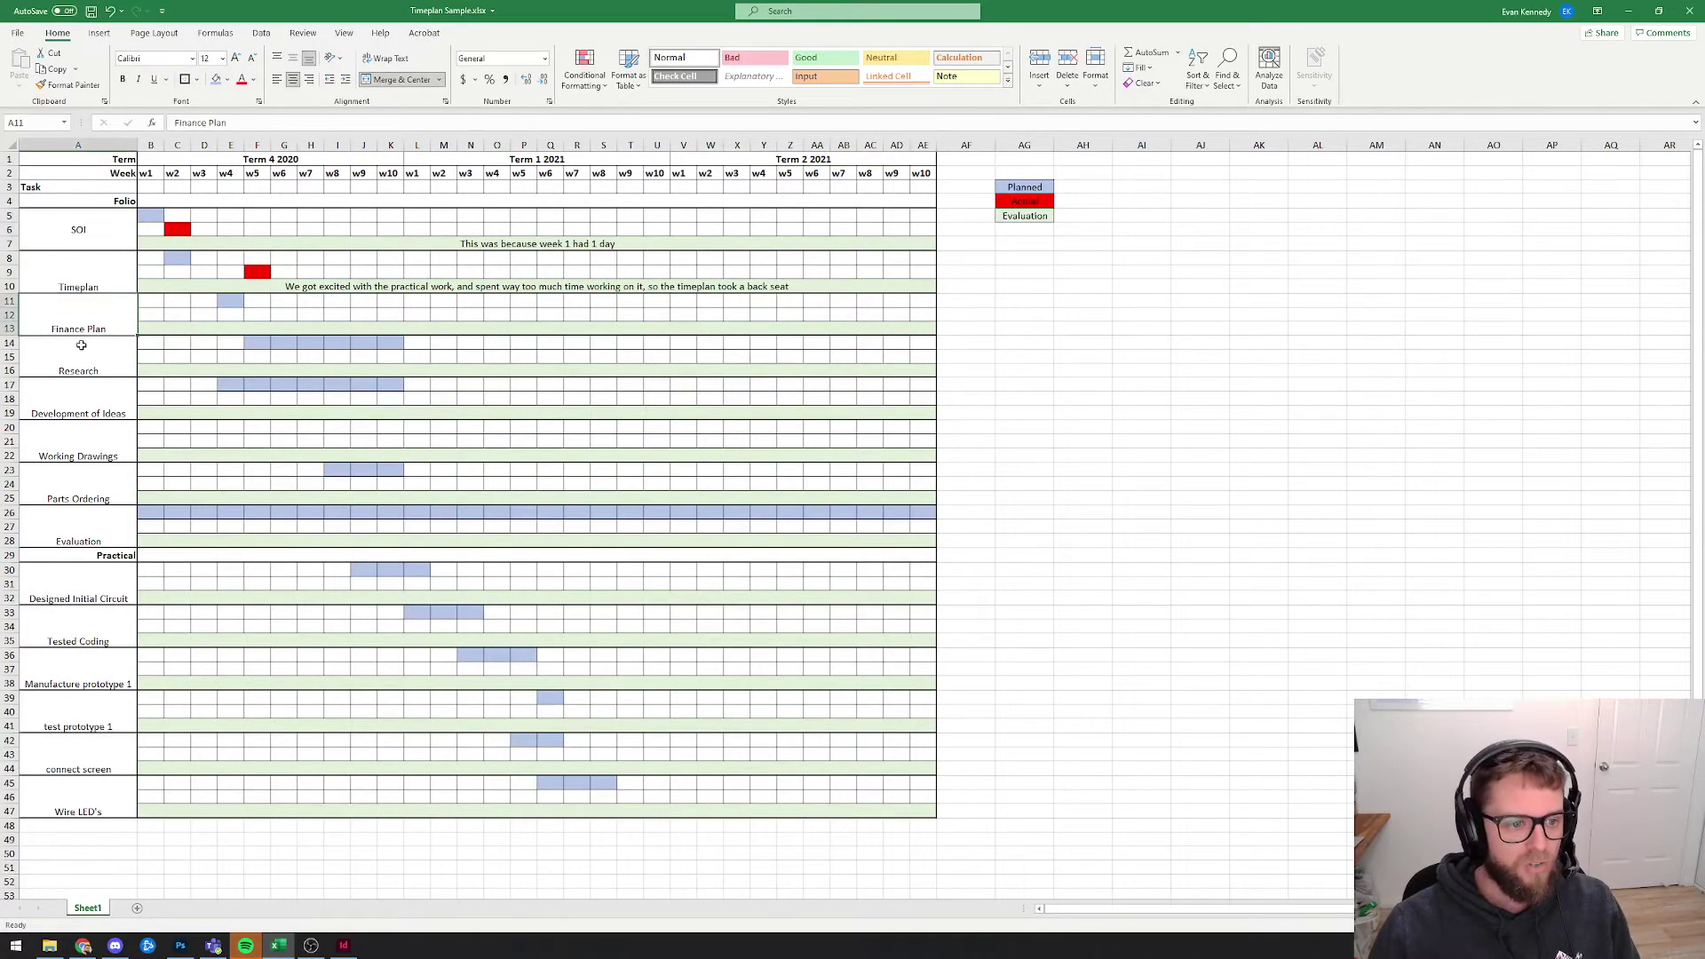
left_click(82, 362)
left_click(85, 448)
left_click_drag(86, 518, 110, 208)
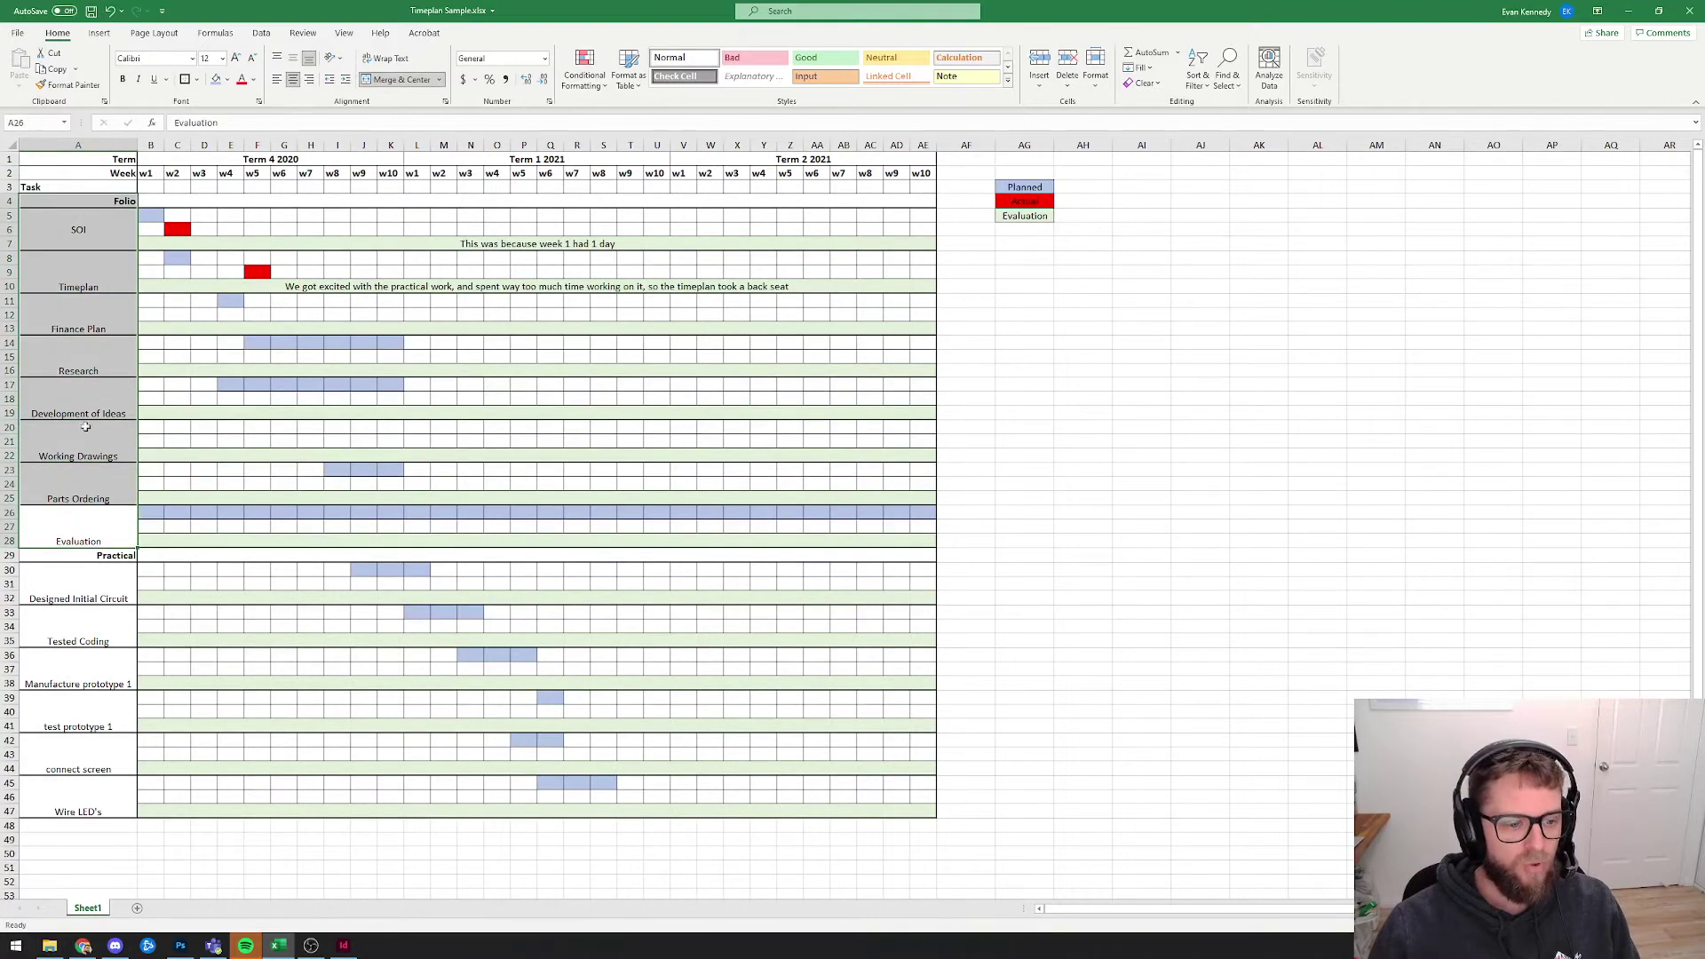
- Examine the tasks listed in the Practical section, from Designed Initial Circuit to Wire LED's
left_click_drag(102, 555, 87, 785)
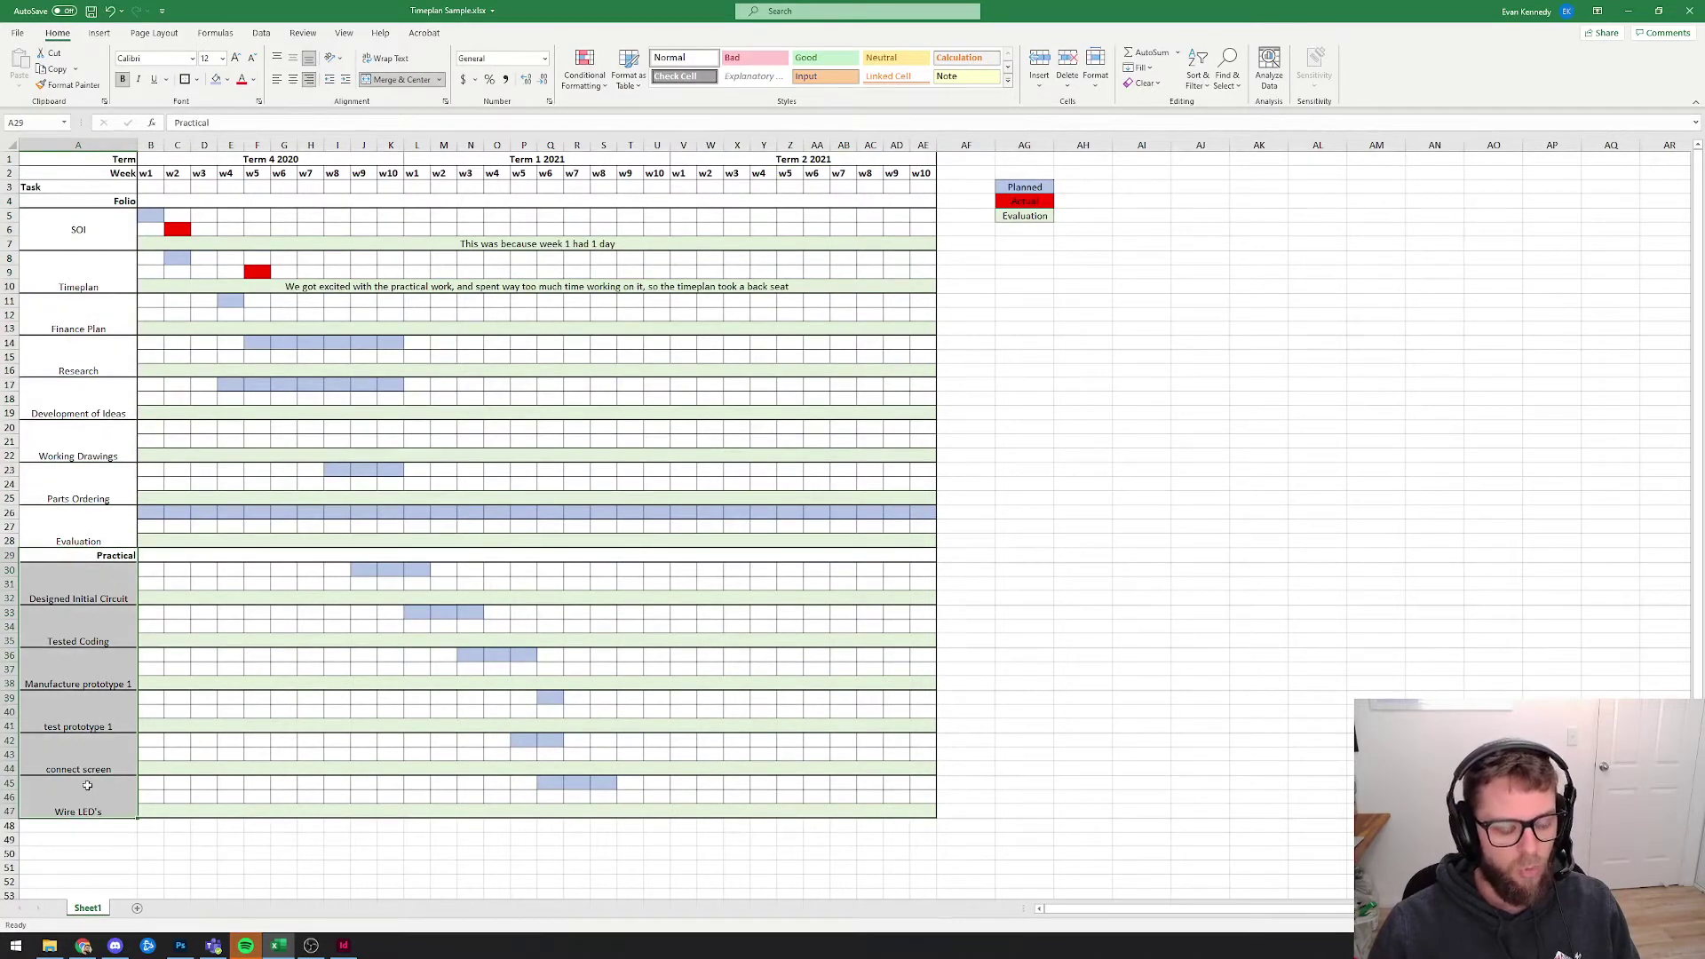
left_click(91, 614)
left_click(87, 593)
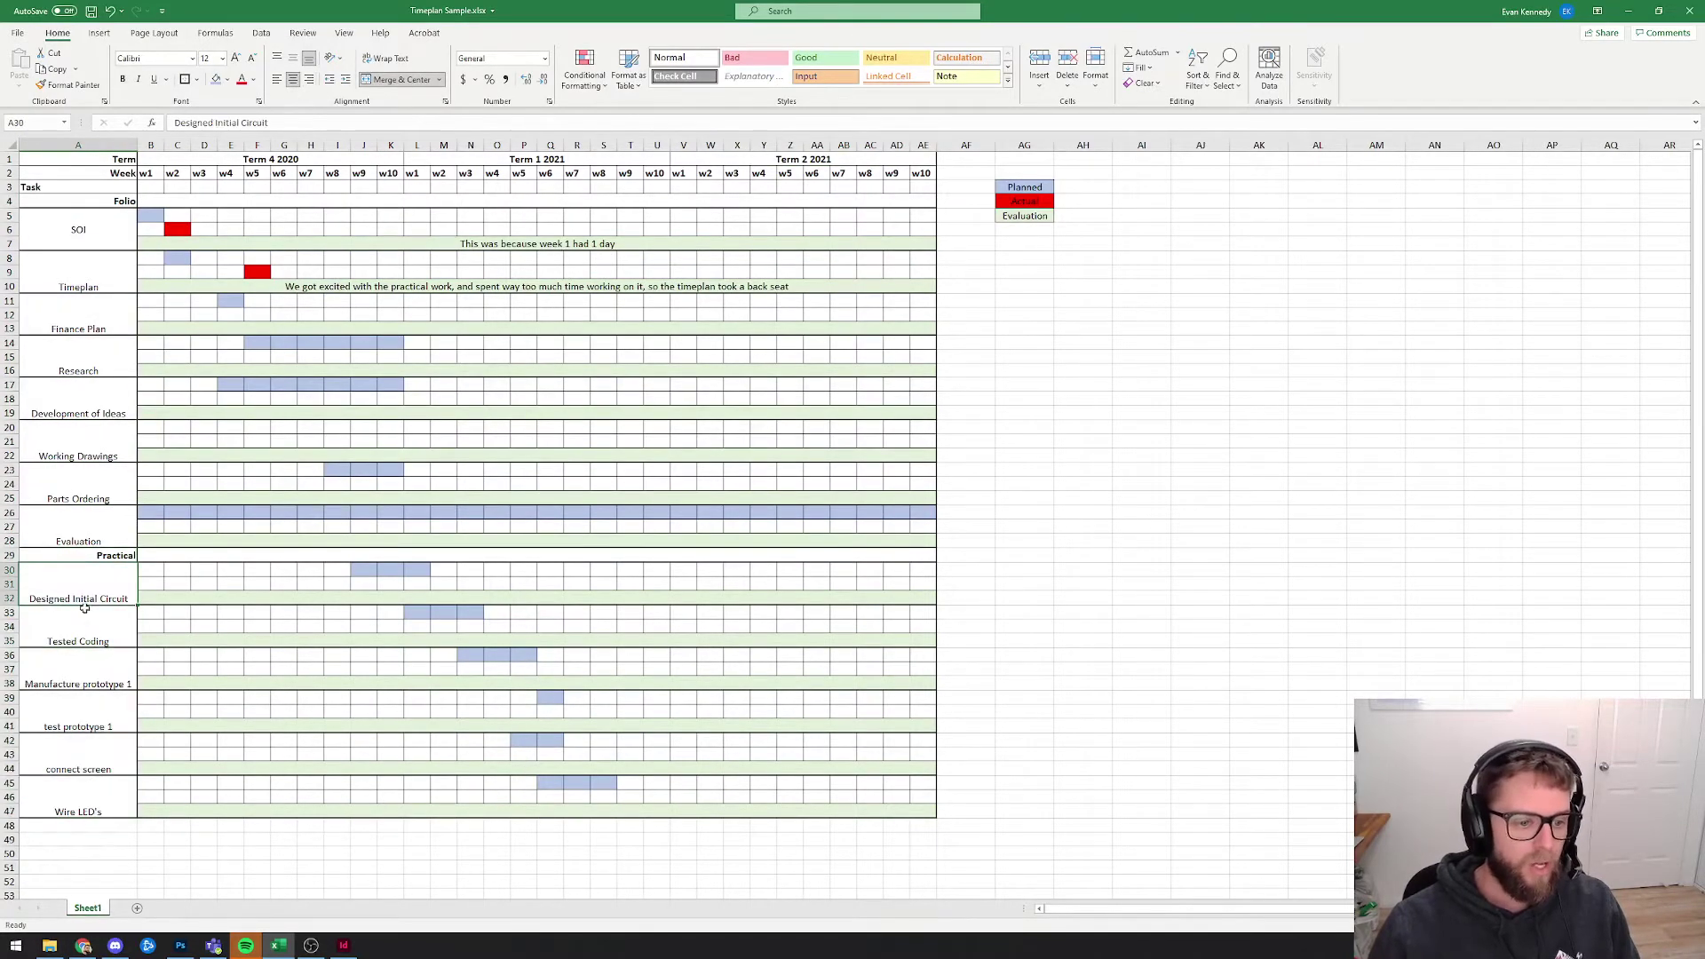
left_click(83, 628)
left_click(82, 672)
left_click(81, 718)
left_click(81, 742)
left_click(80, 791)
left_click(80, 750)
left_click(78, 710)
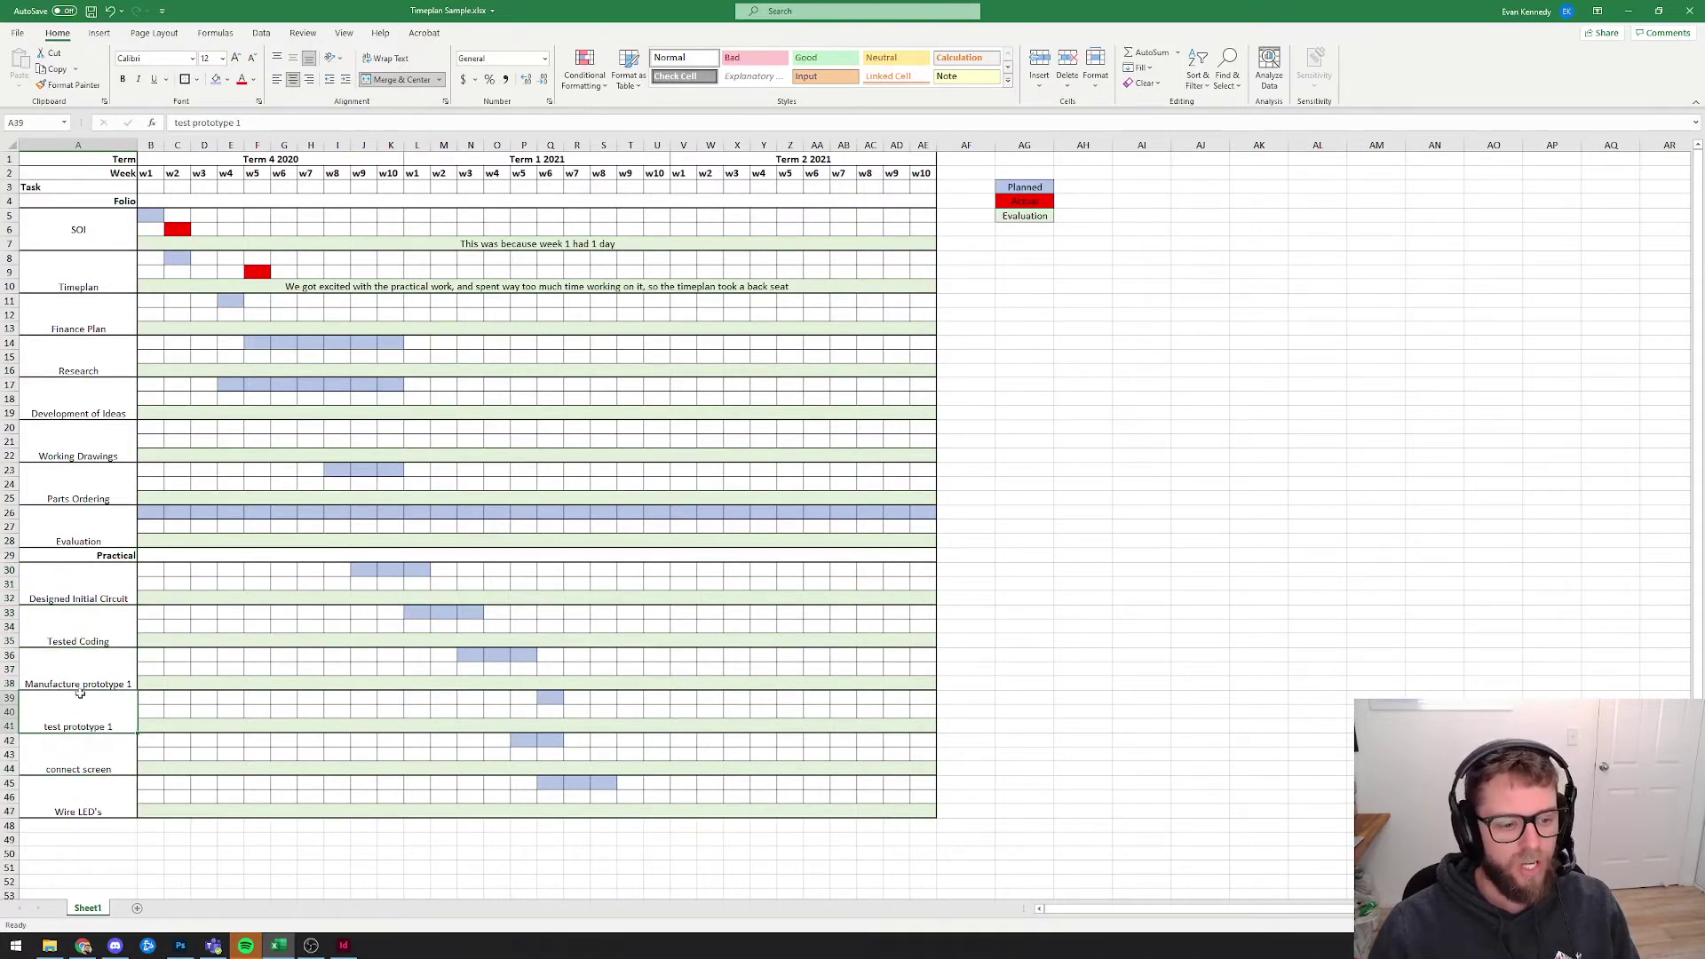
left_click(71, 668)
left_click(64, 627)
left_click(55, 588)
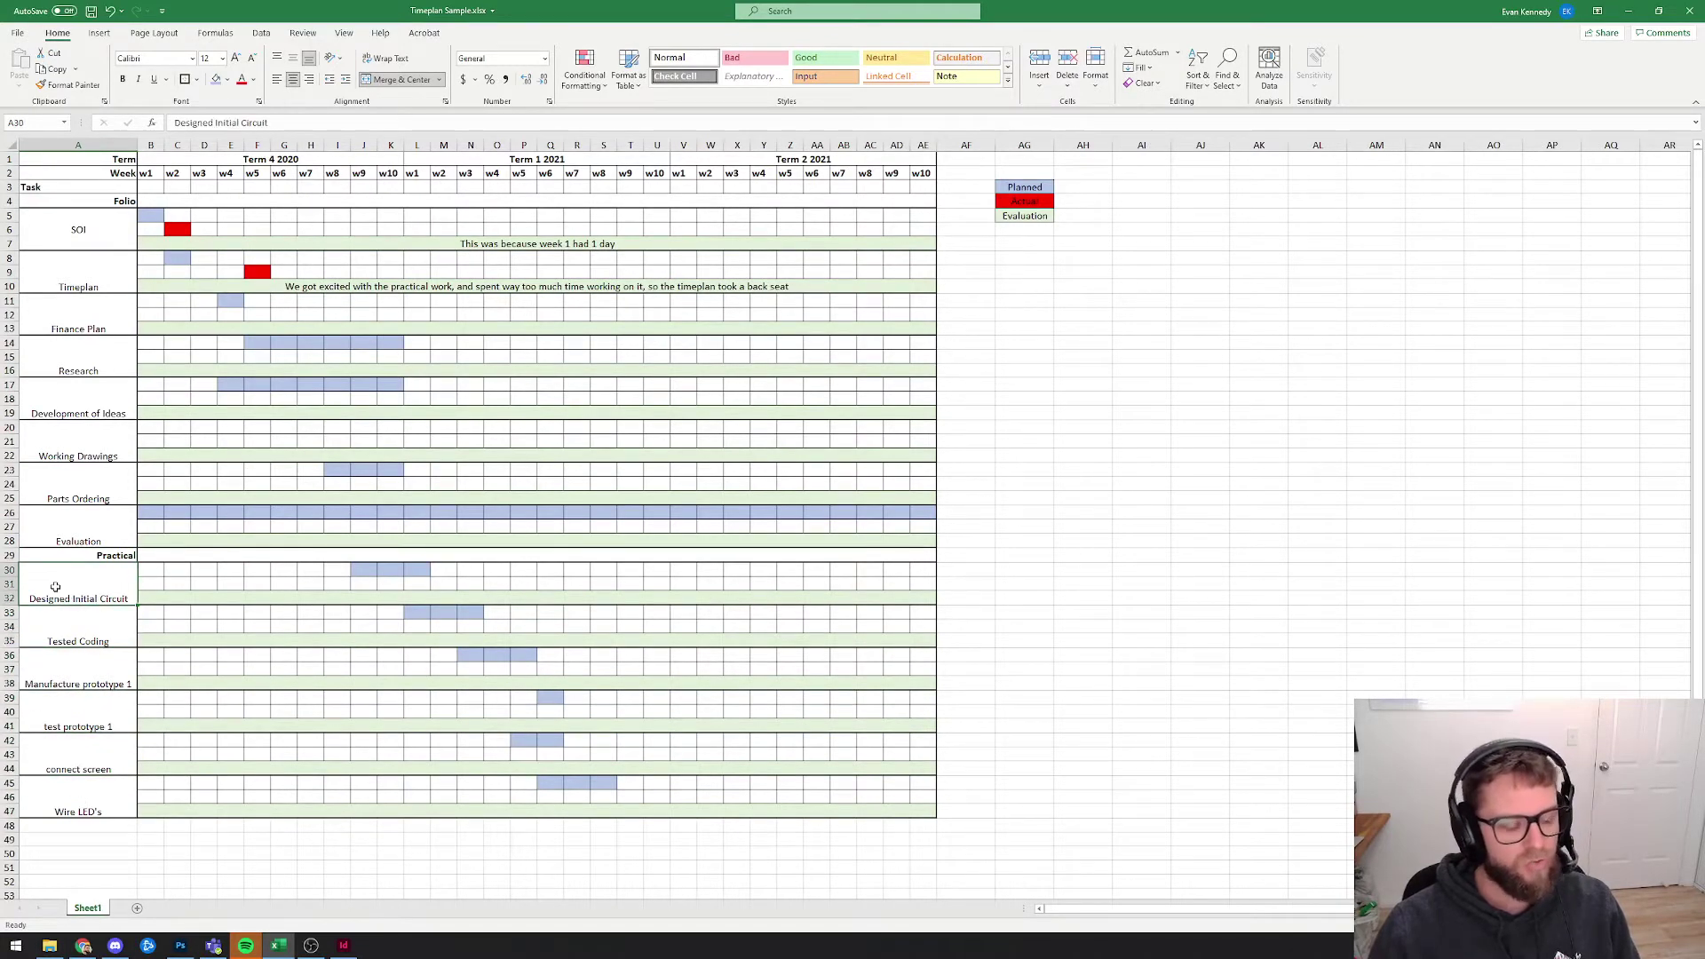
left_click(75, 637)
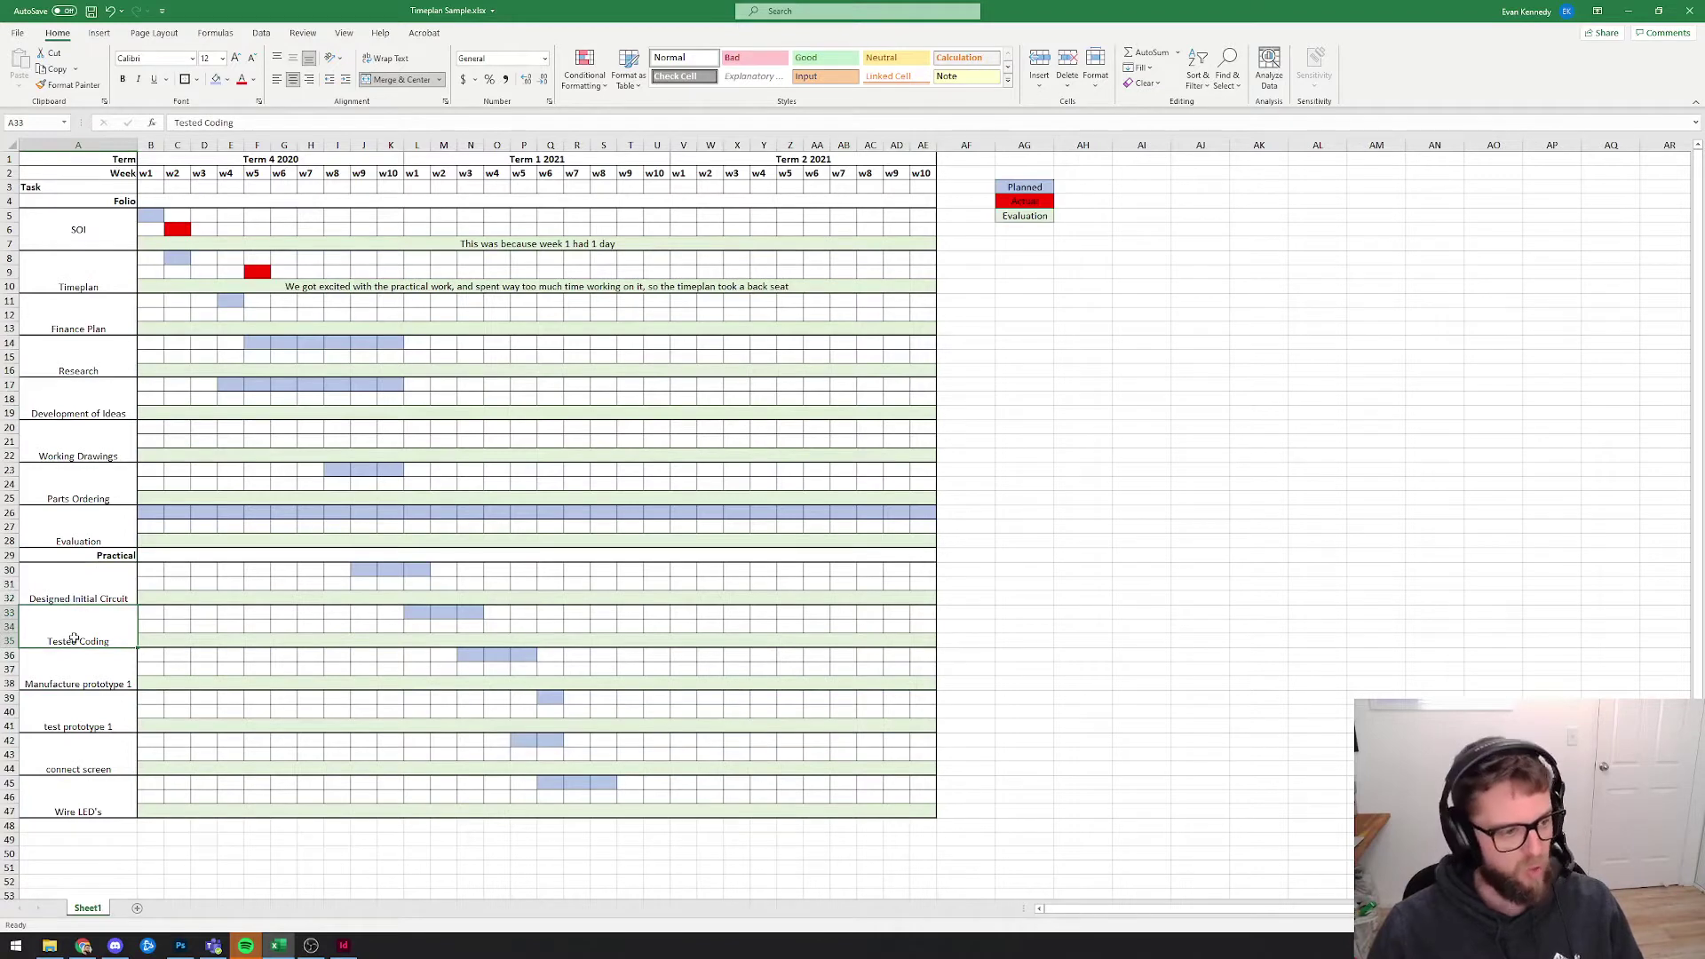
left_click(82, 670)
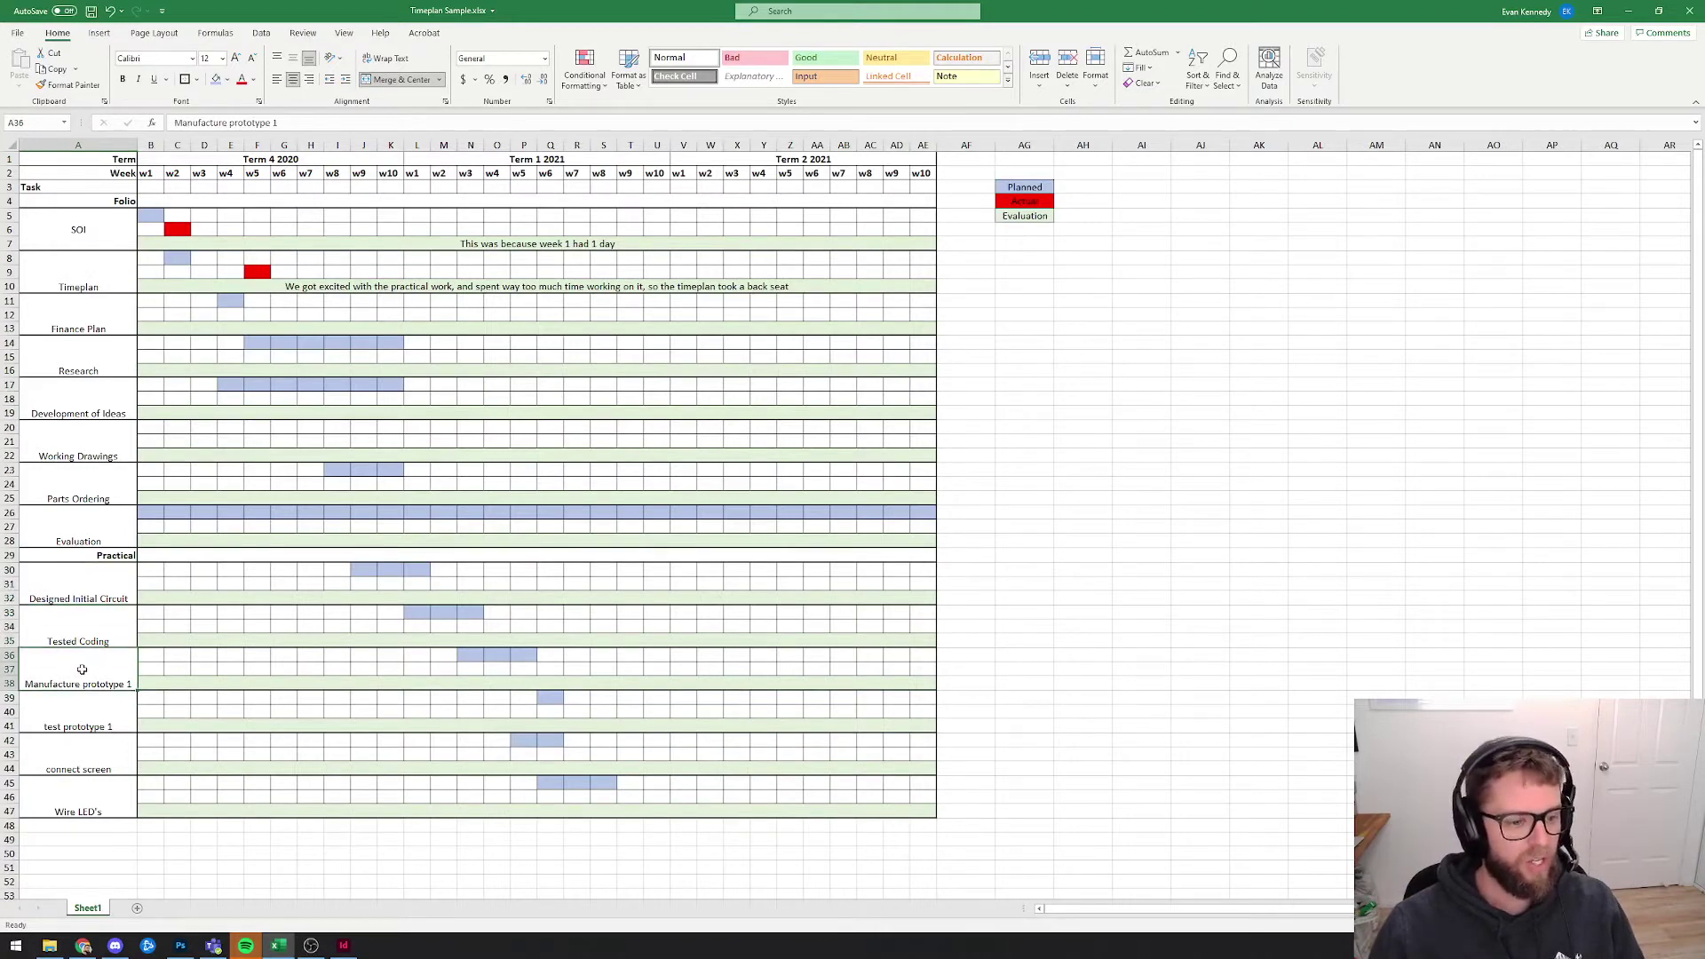
left_click(84, 597)
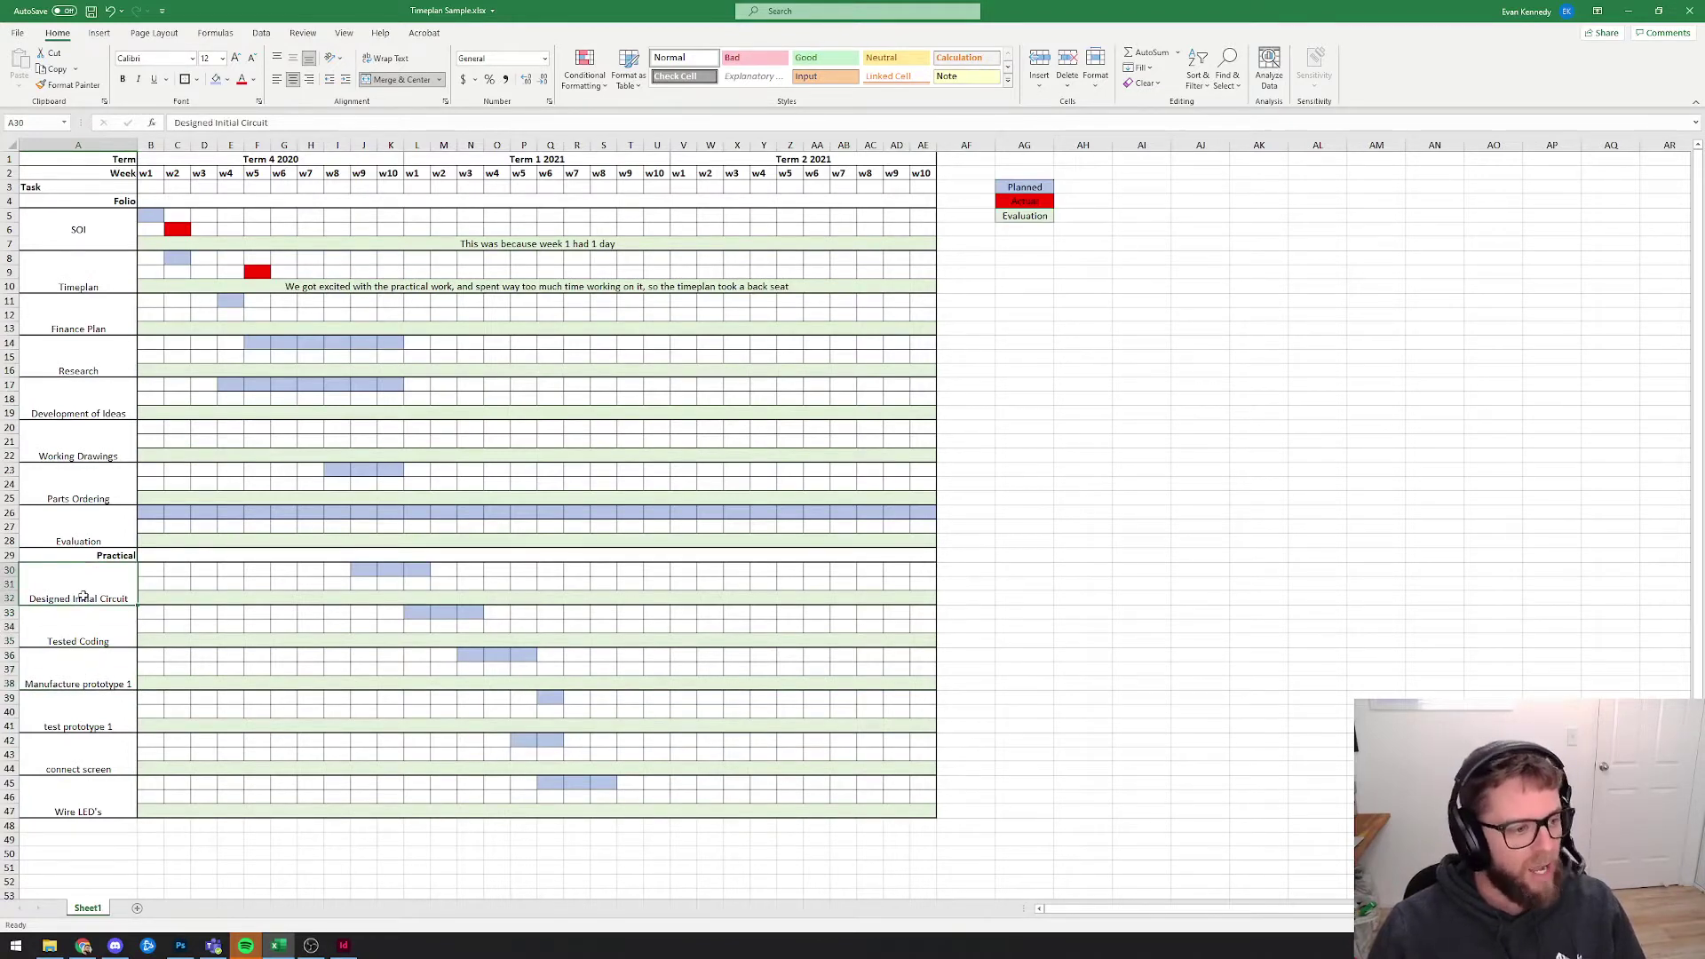
left_click(86, 621)
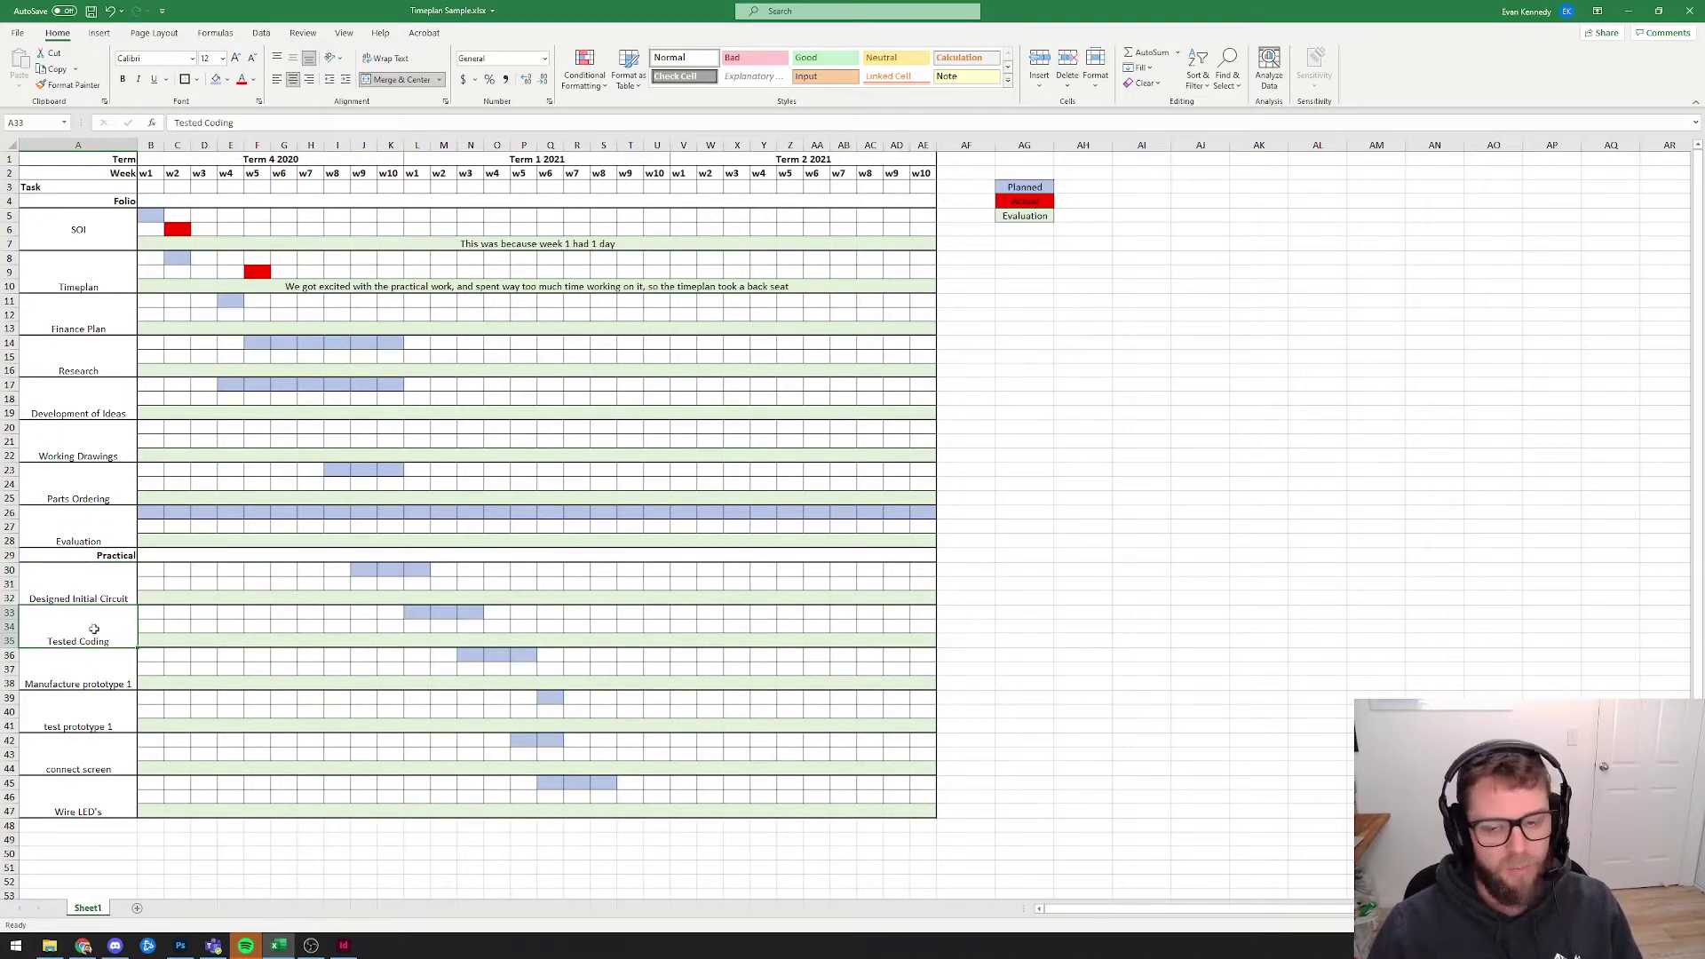
- Examine the SOI task's planned, actual and evaluation rows against the colour key
left_click(125, 229)
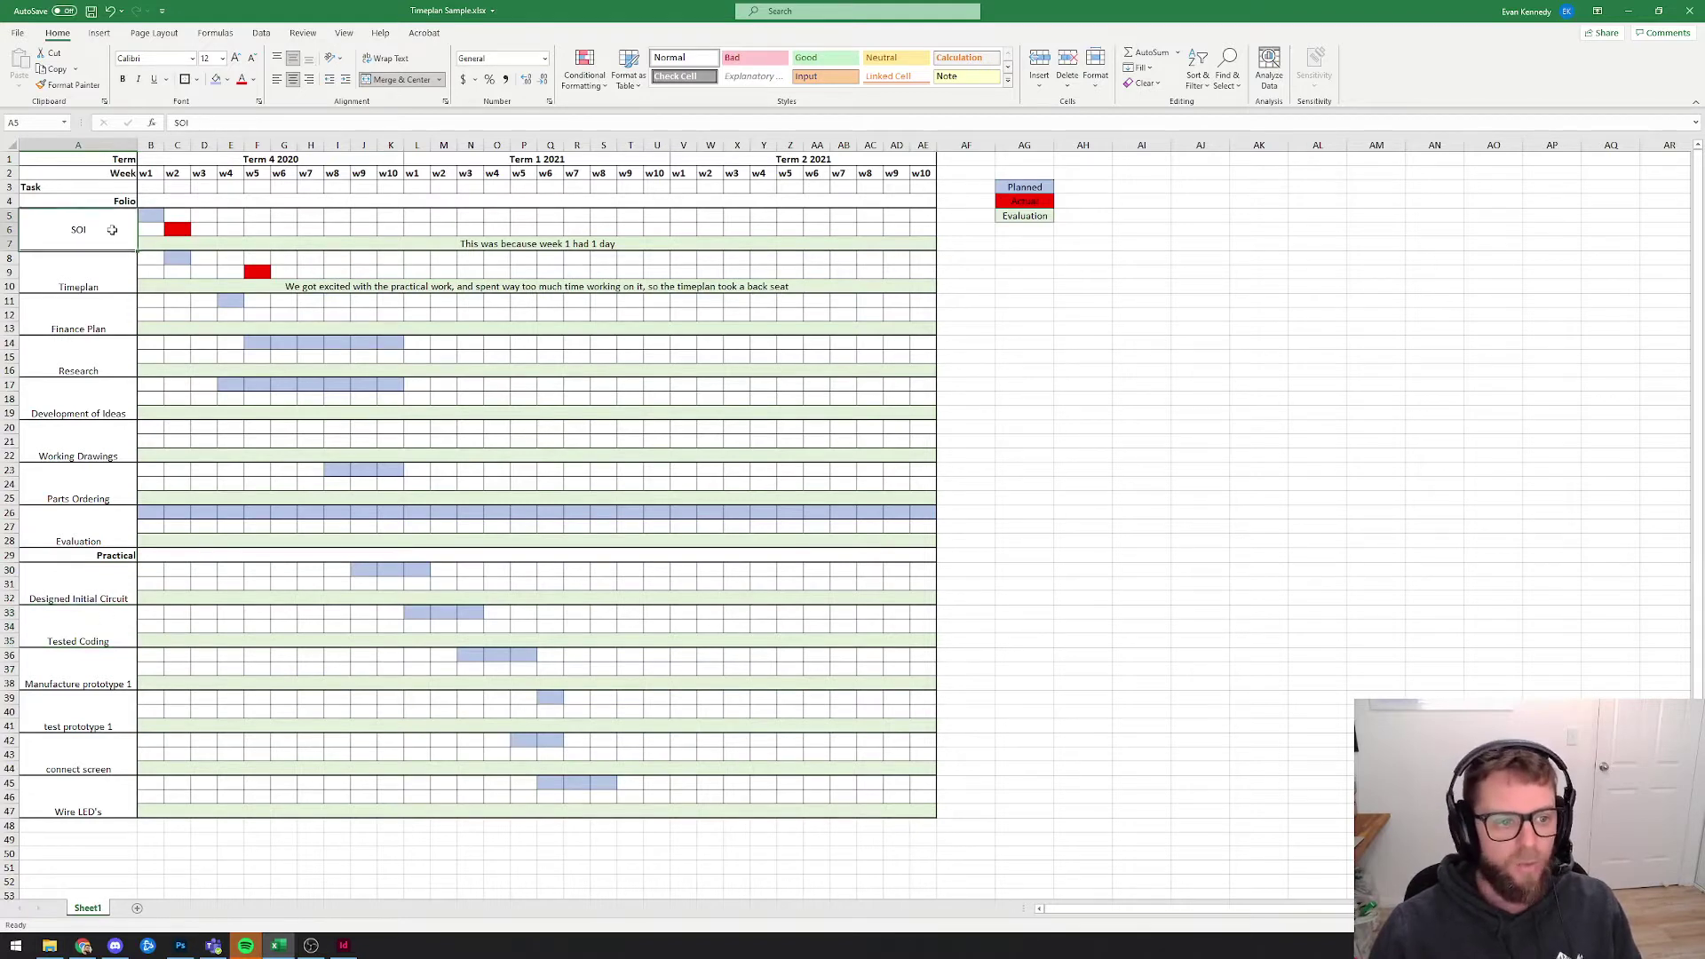
left_click(150, 216)
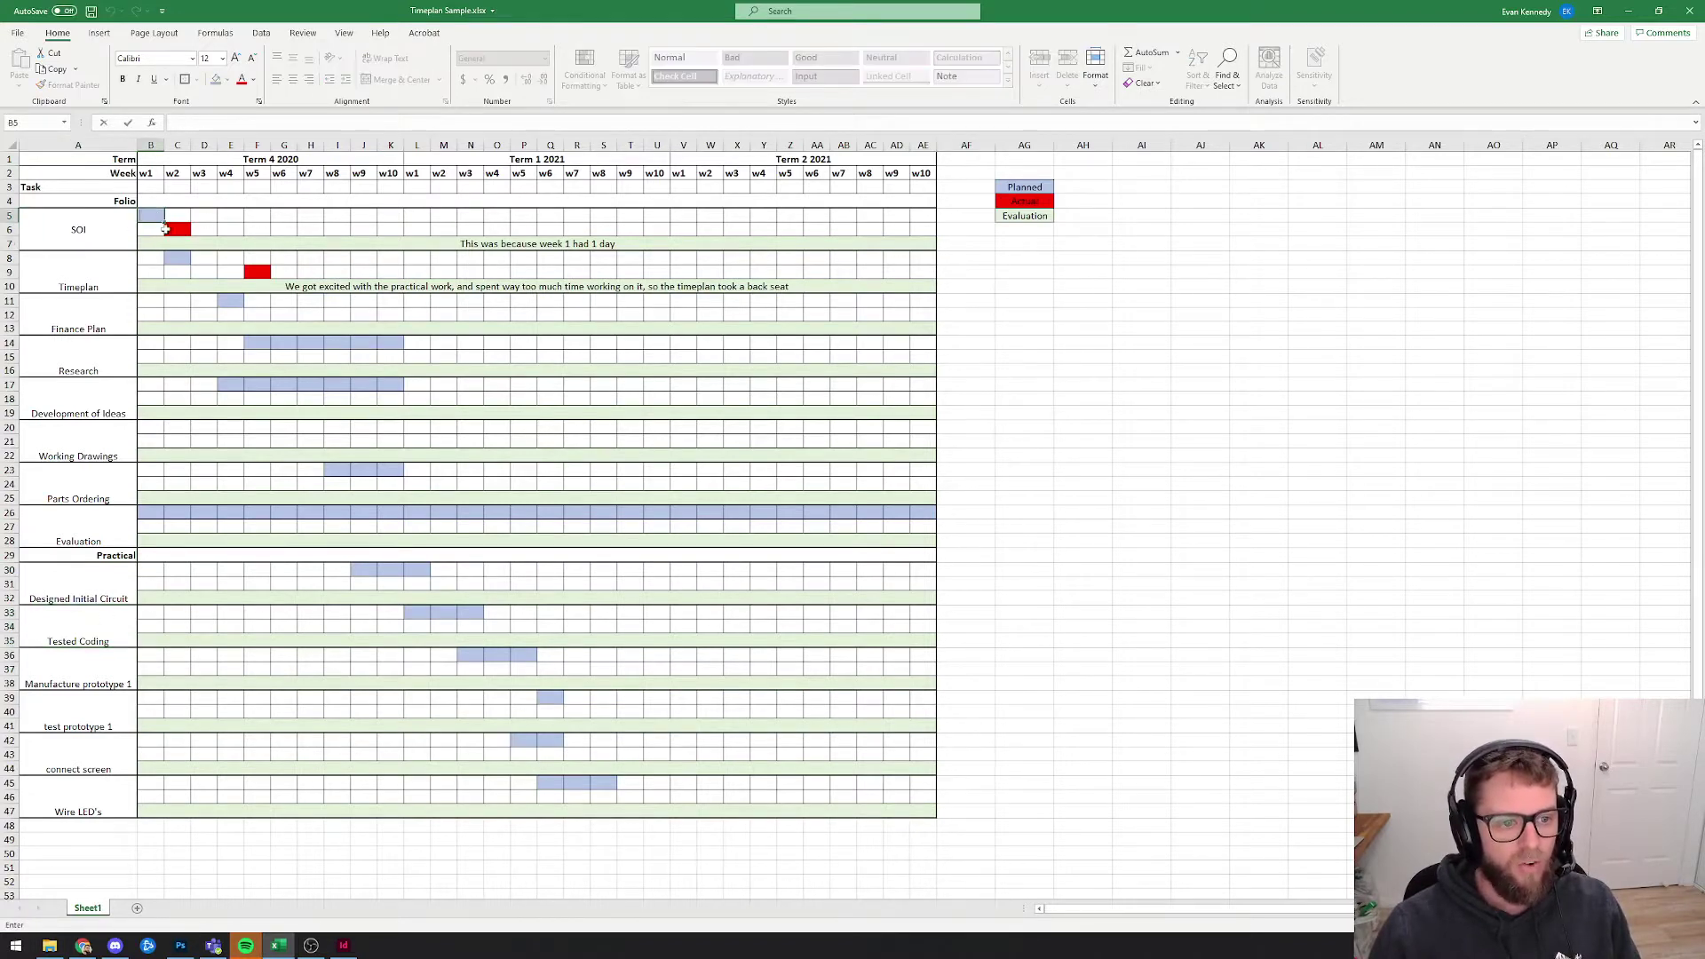
left_click(1023, 187)
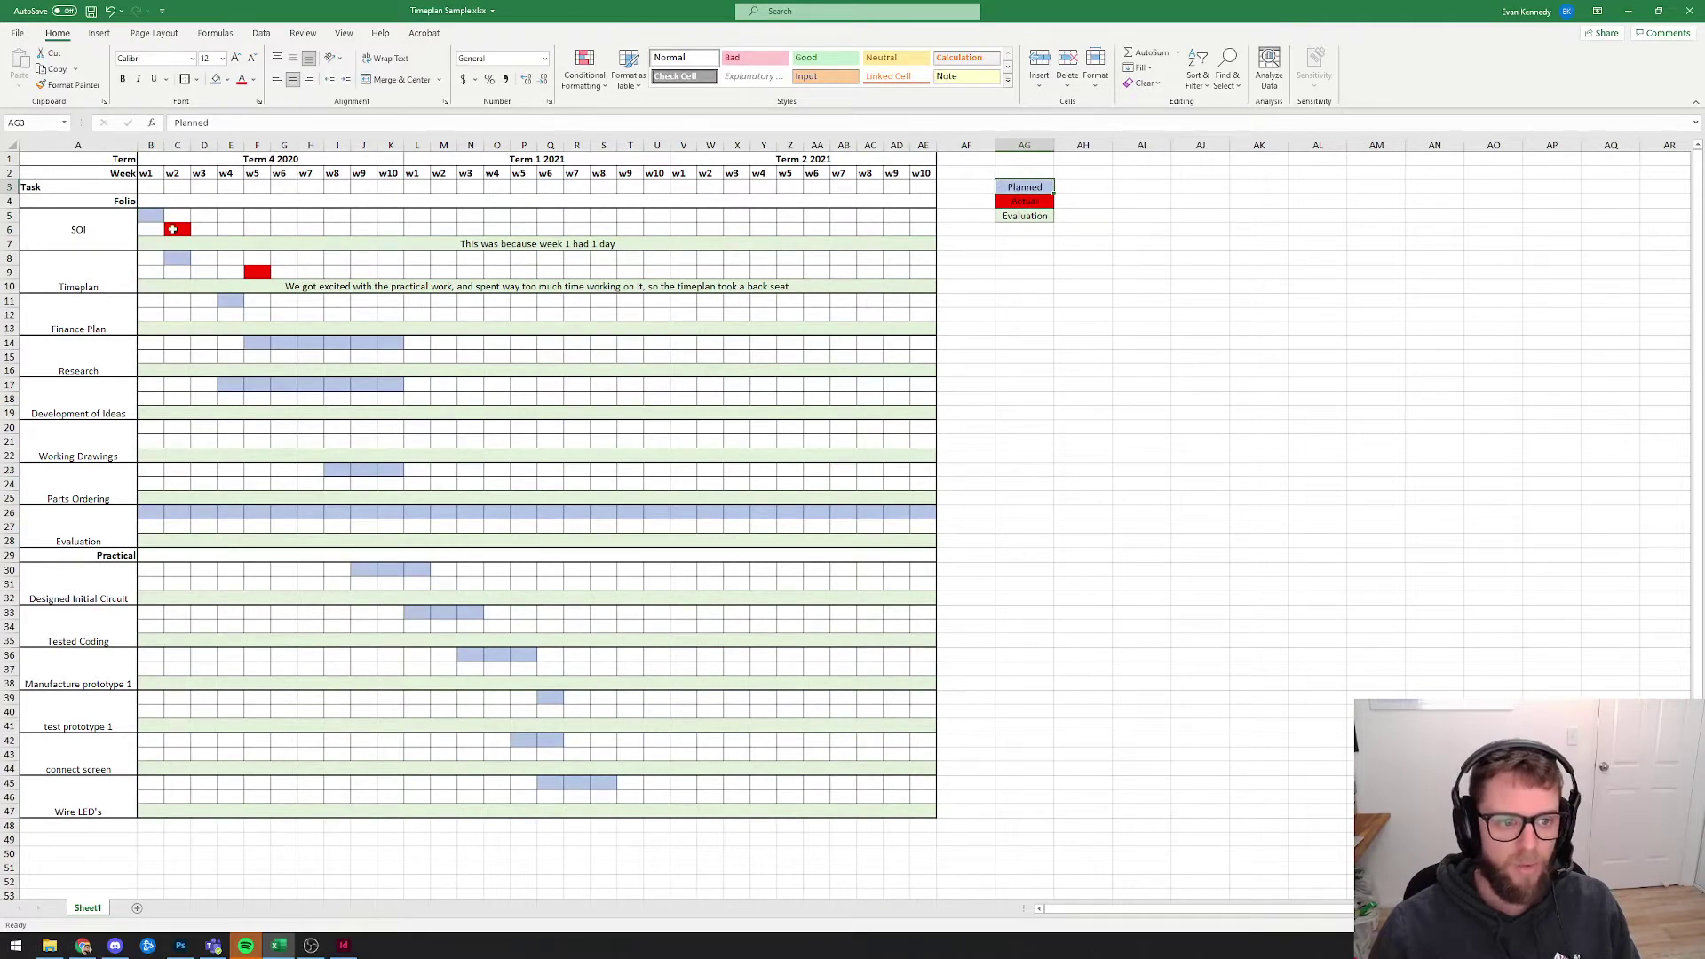
left_click(172, 229)
left_click(1023, 201)
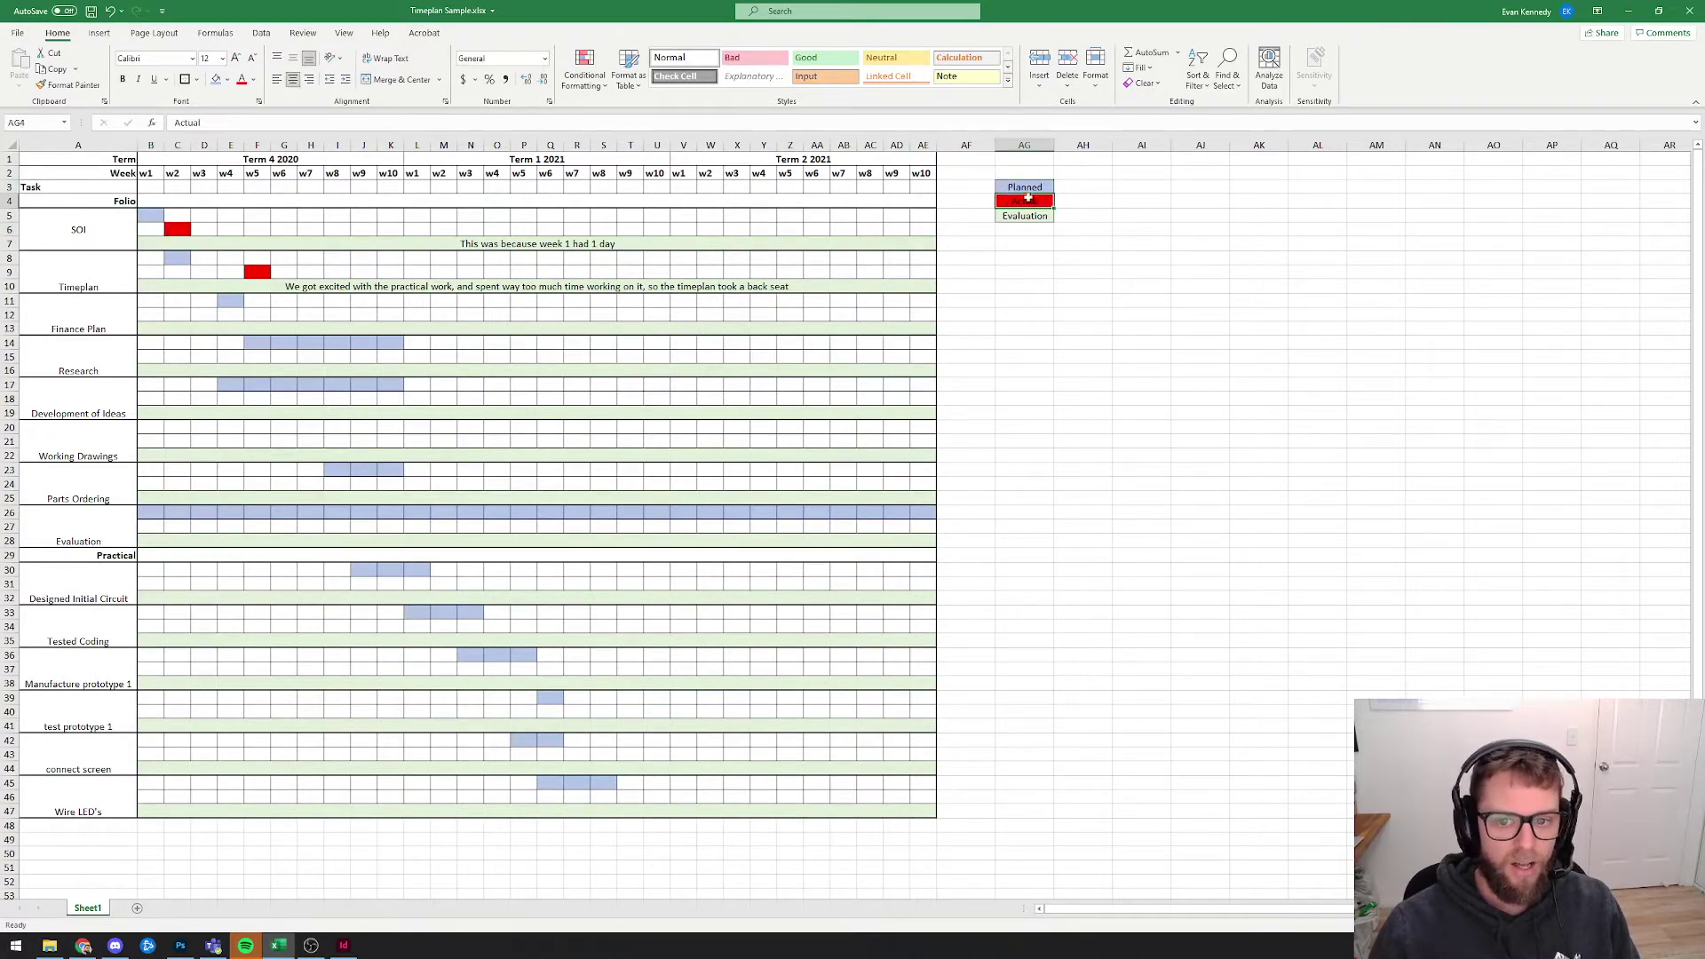
left_click(147, 242)
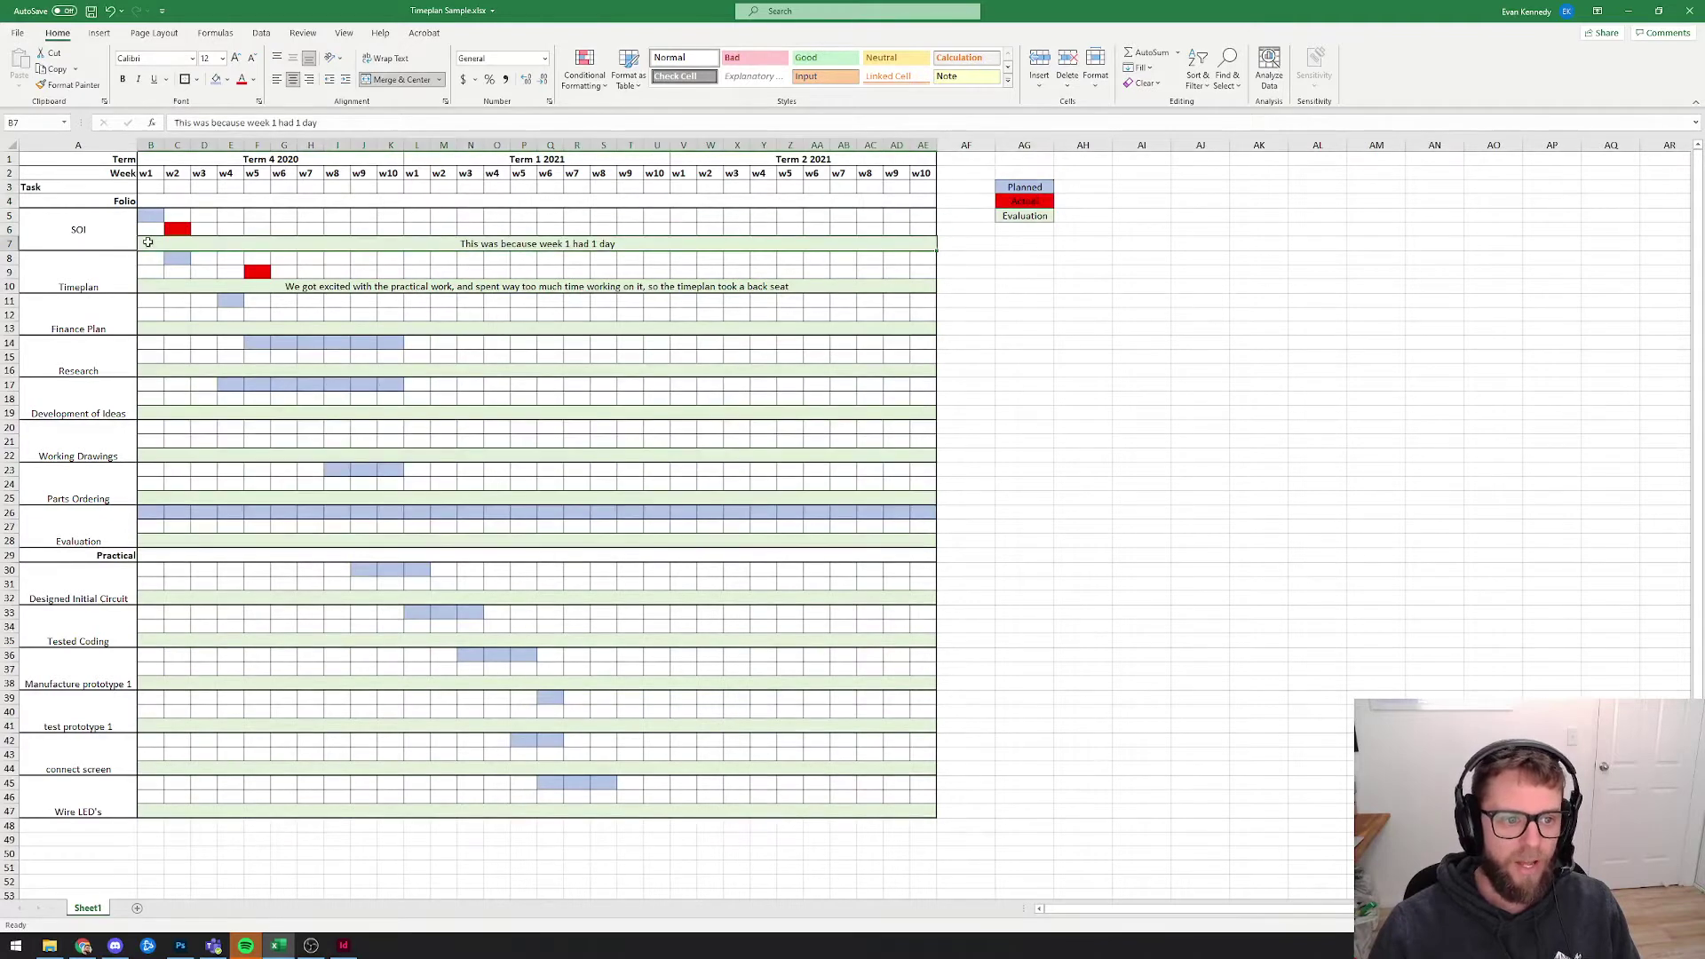
left_click(376, 82)
left_click(376, 81)
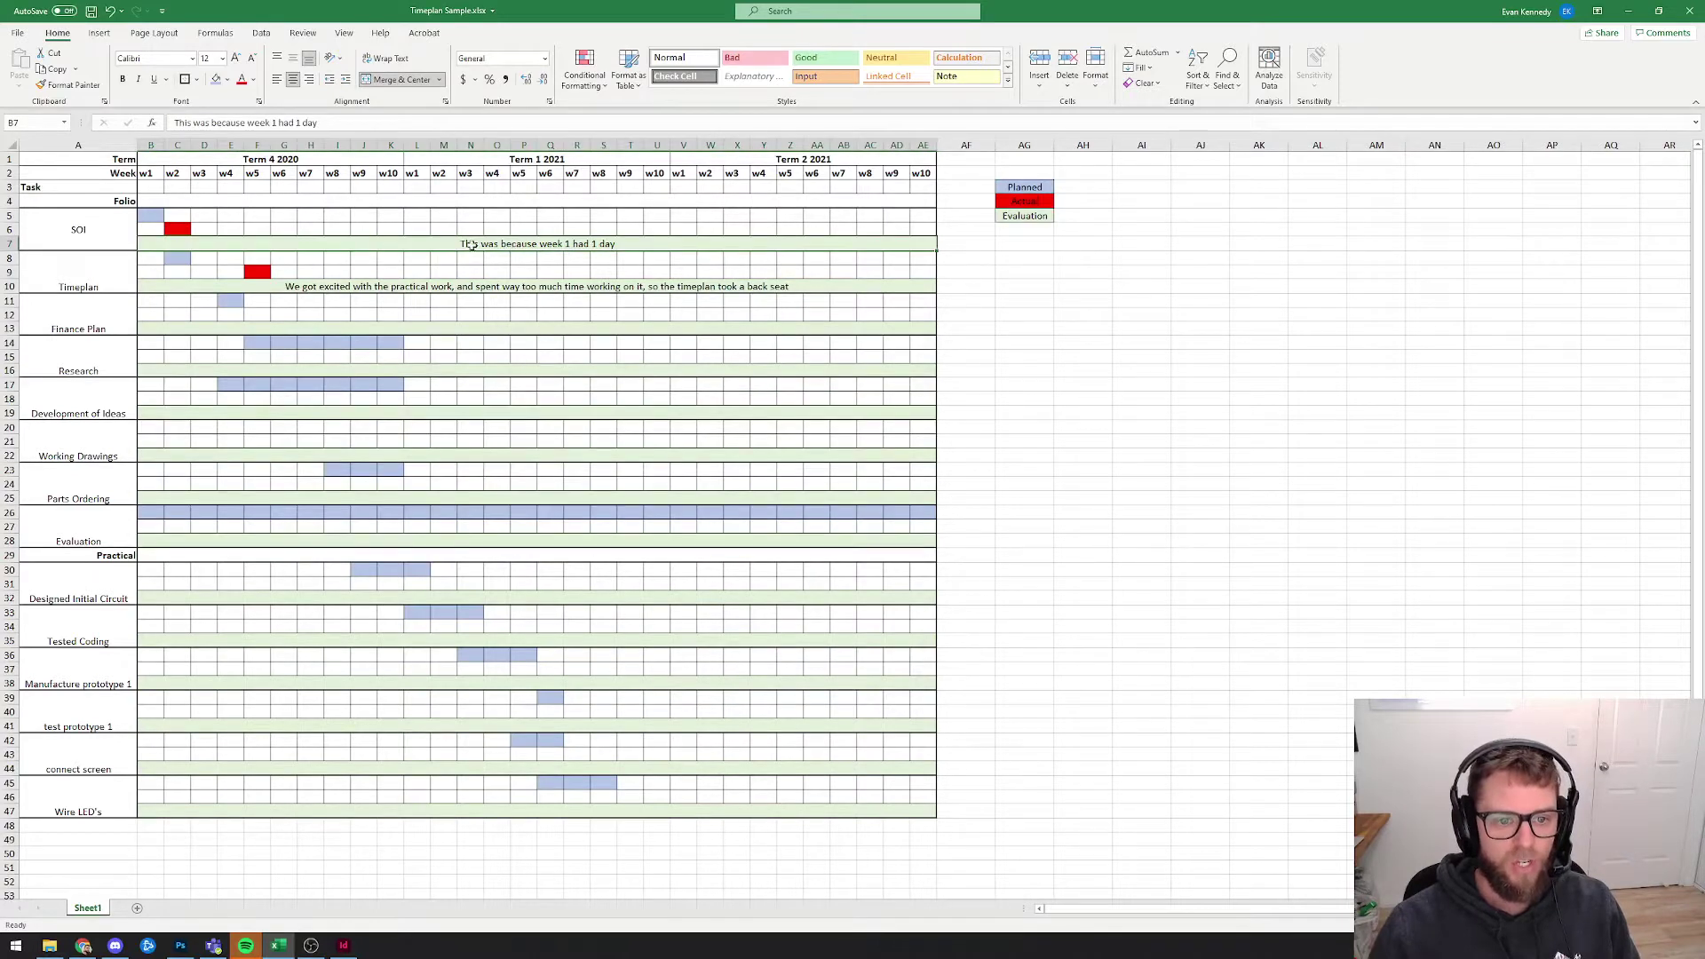
left_click(152, 216)
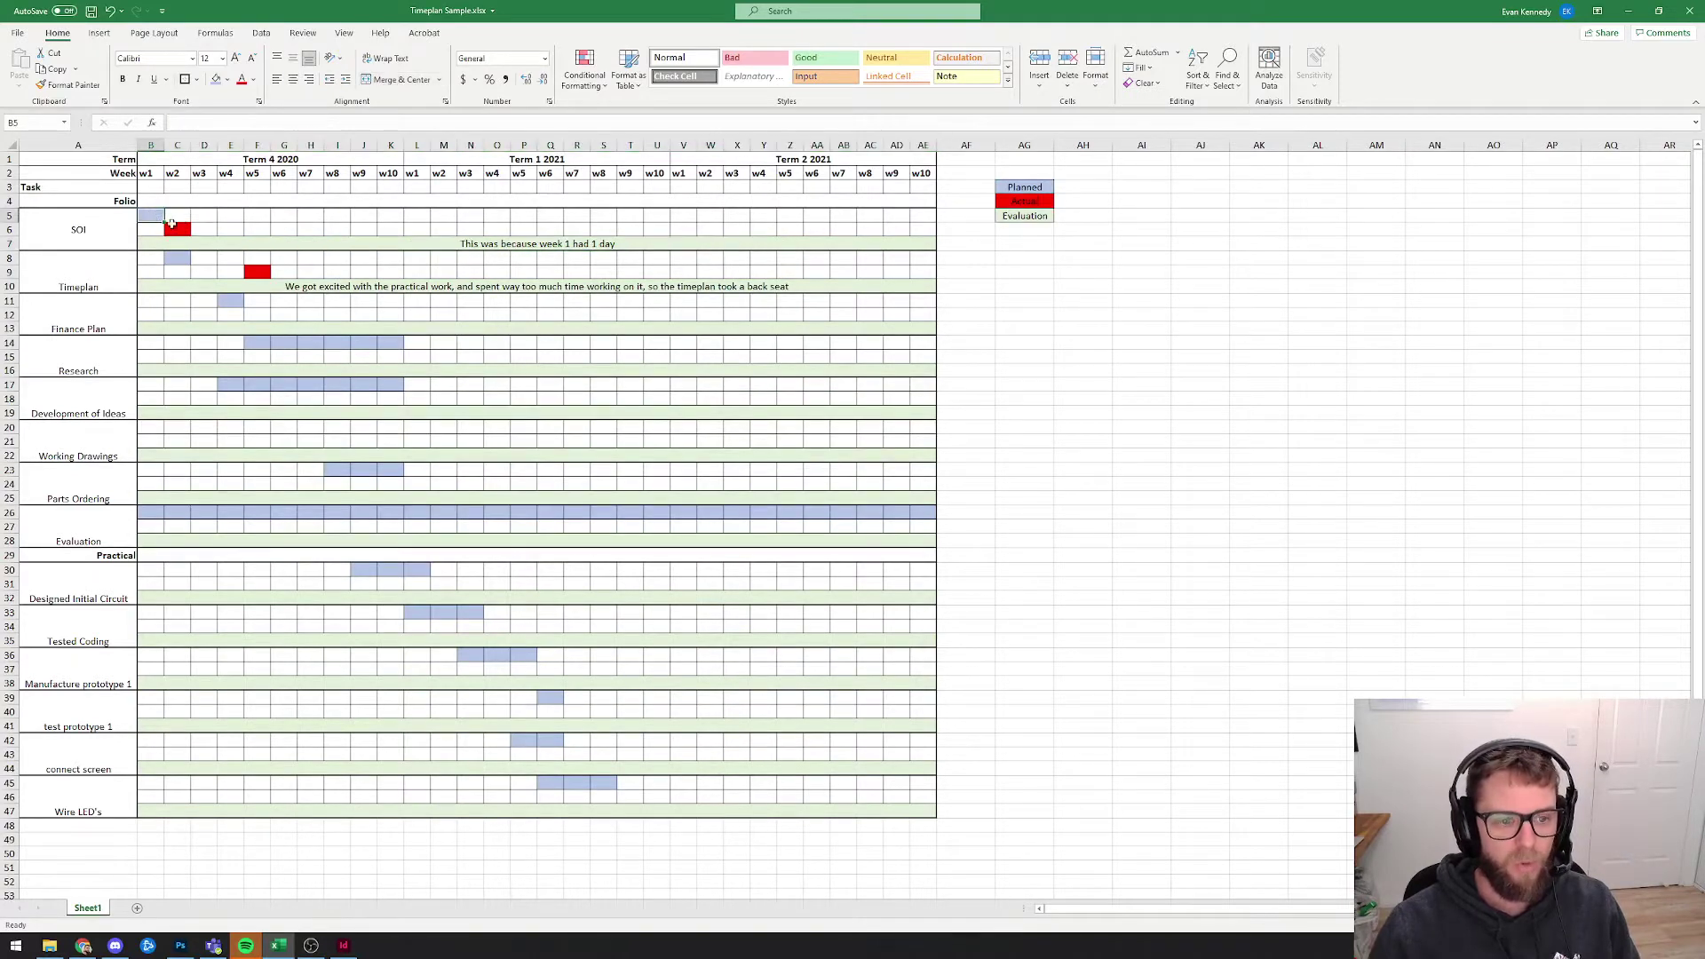
left_click(173, 227)
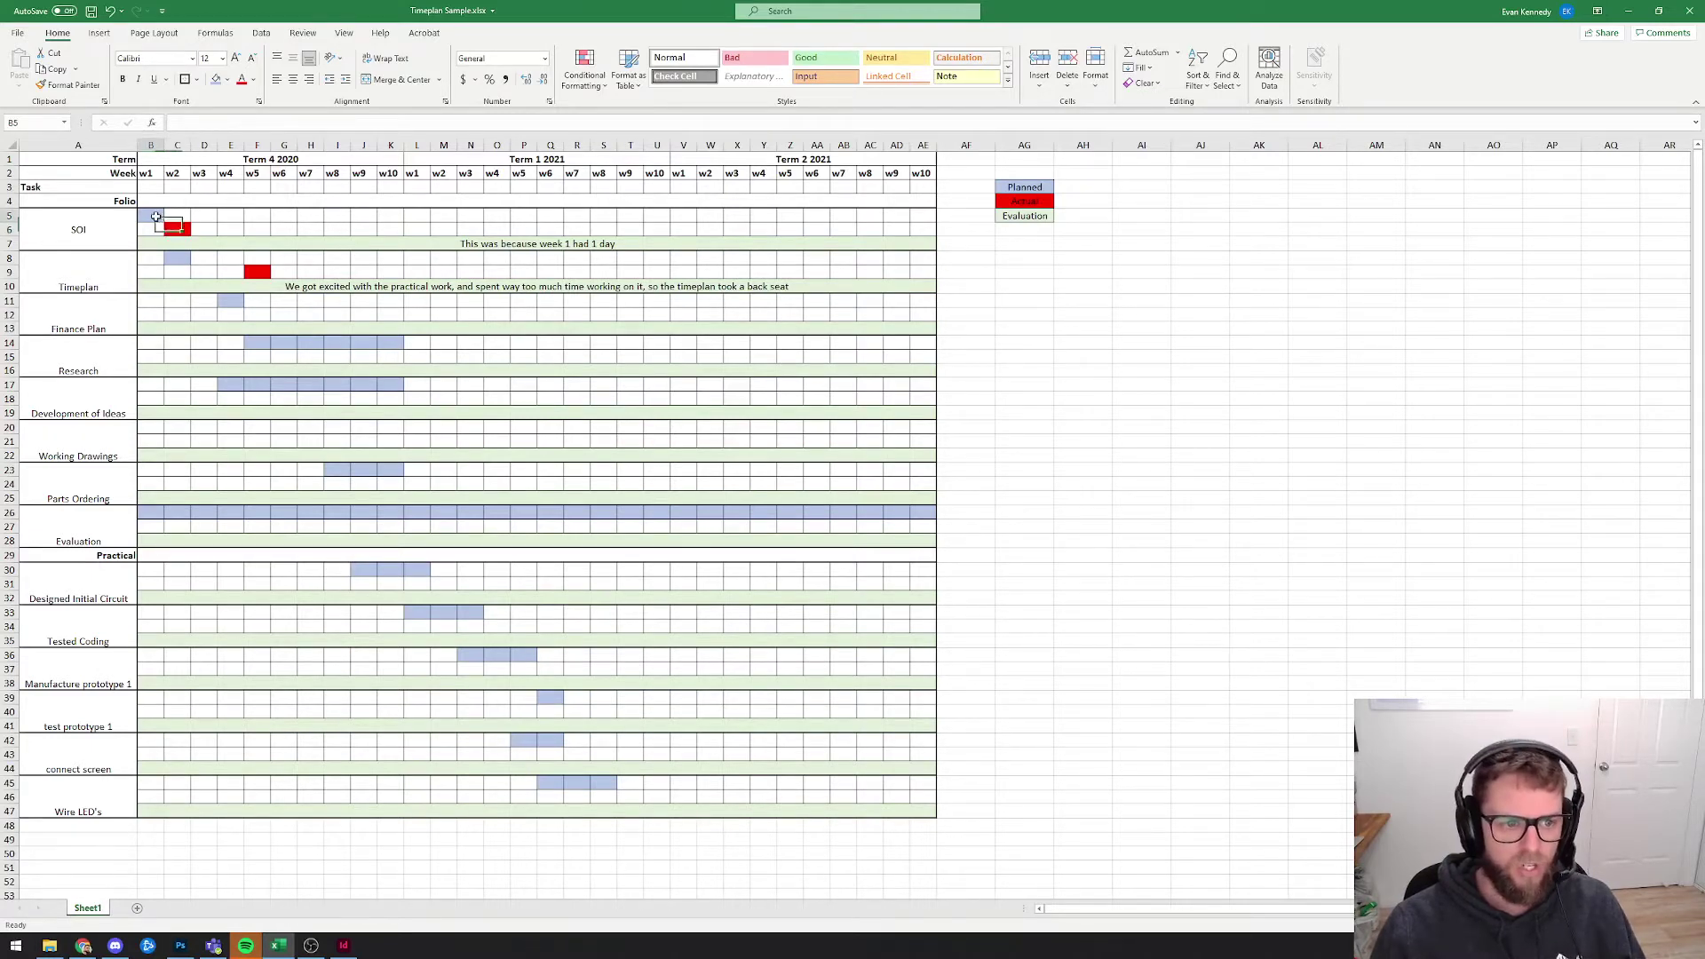
left_click(250, 243)
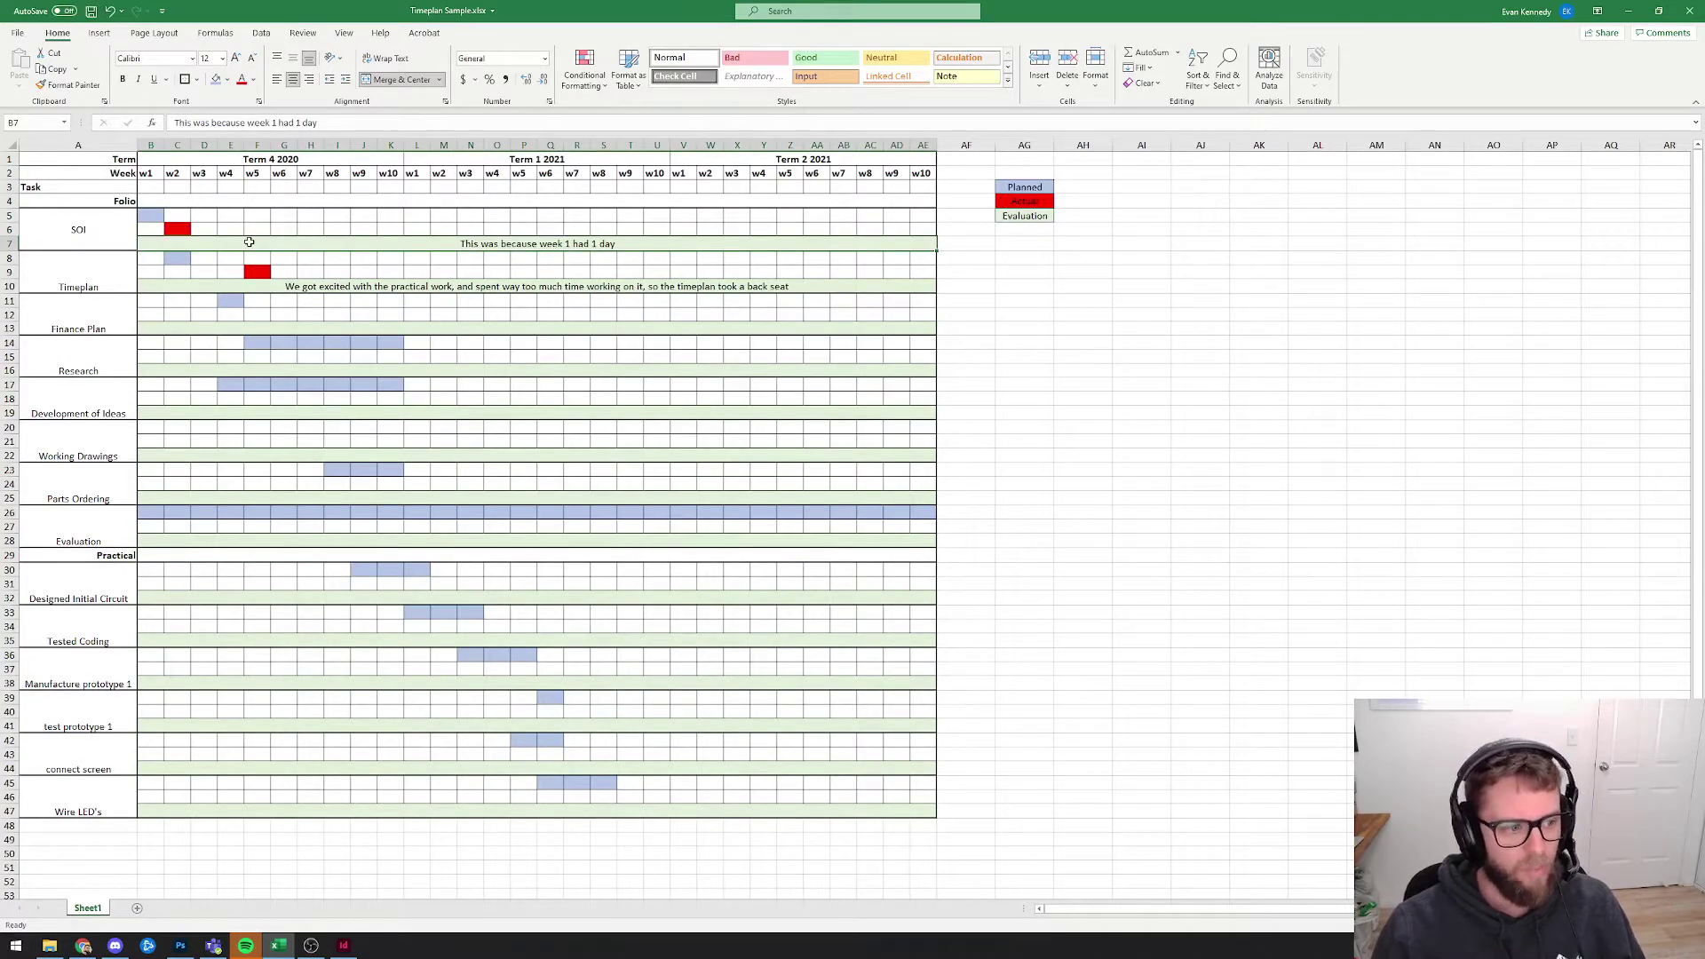
left_click(1032, 330)
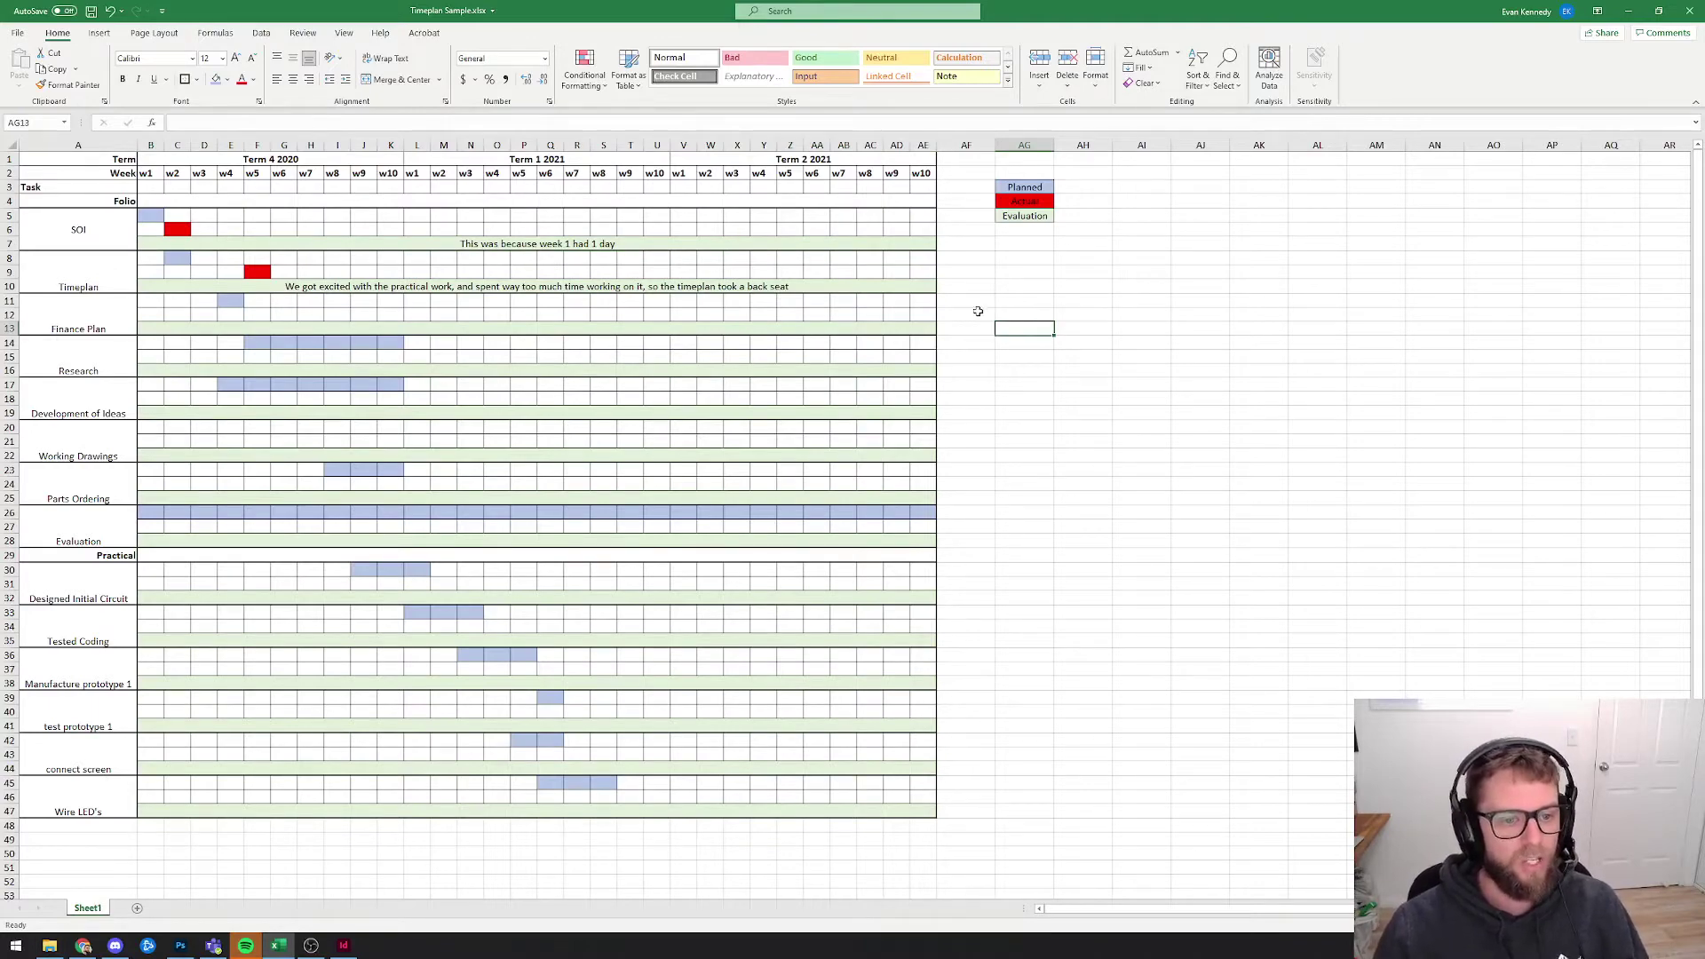
- Open Snipping Tool, capture the whole timeplan table from the Term header to Wire LED's, and copy the snip
key("super")
type("snip")
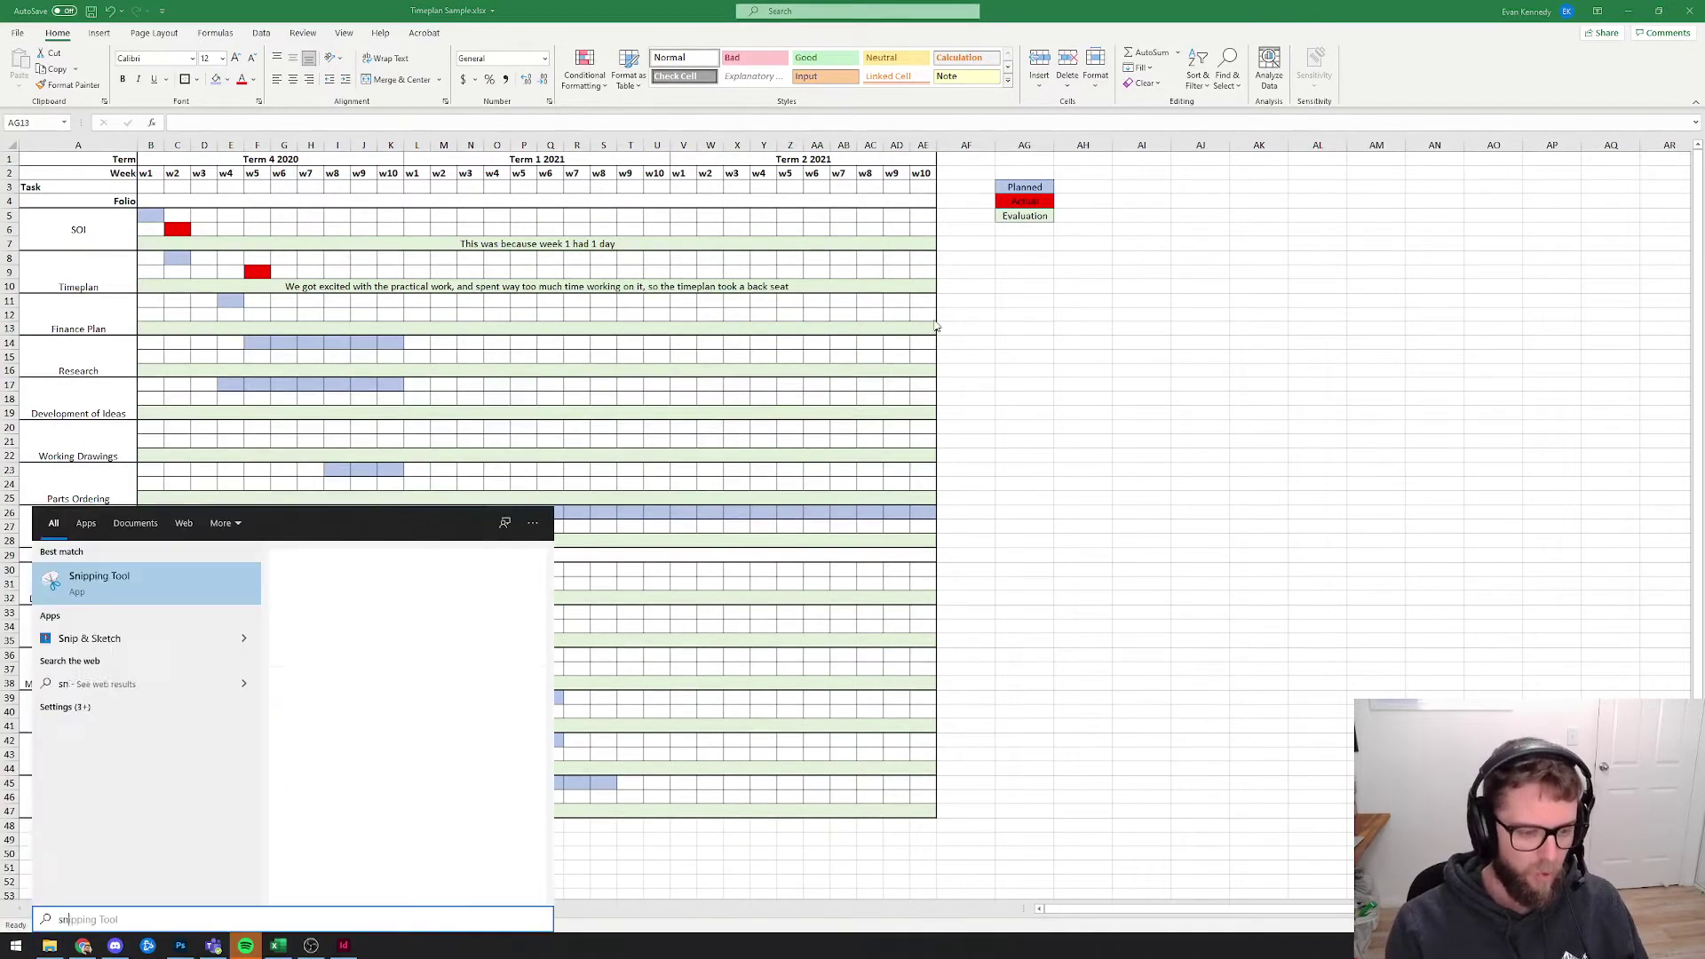
key("Return")
left_click_drag(880, 143, 1040, 289)
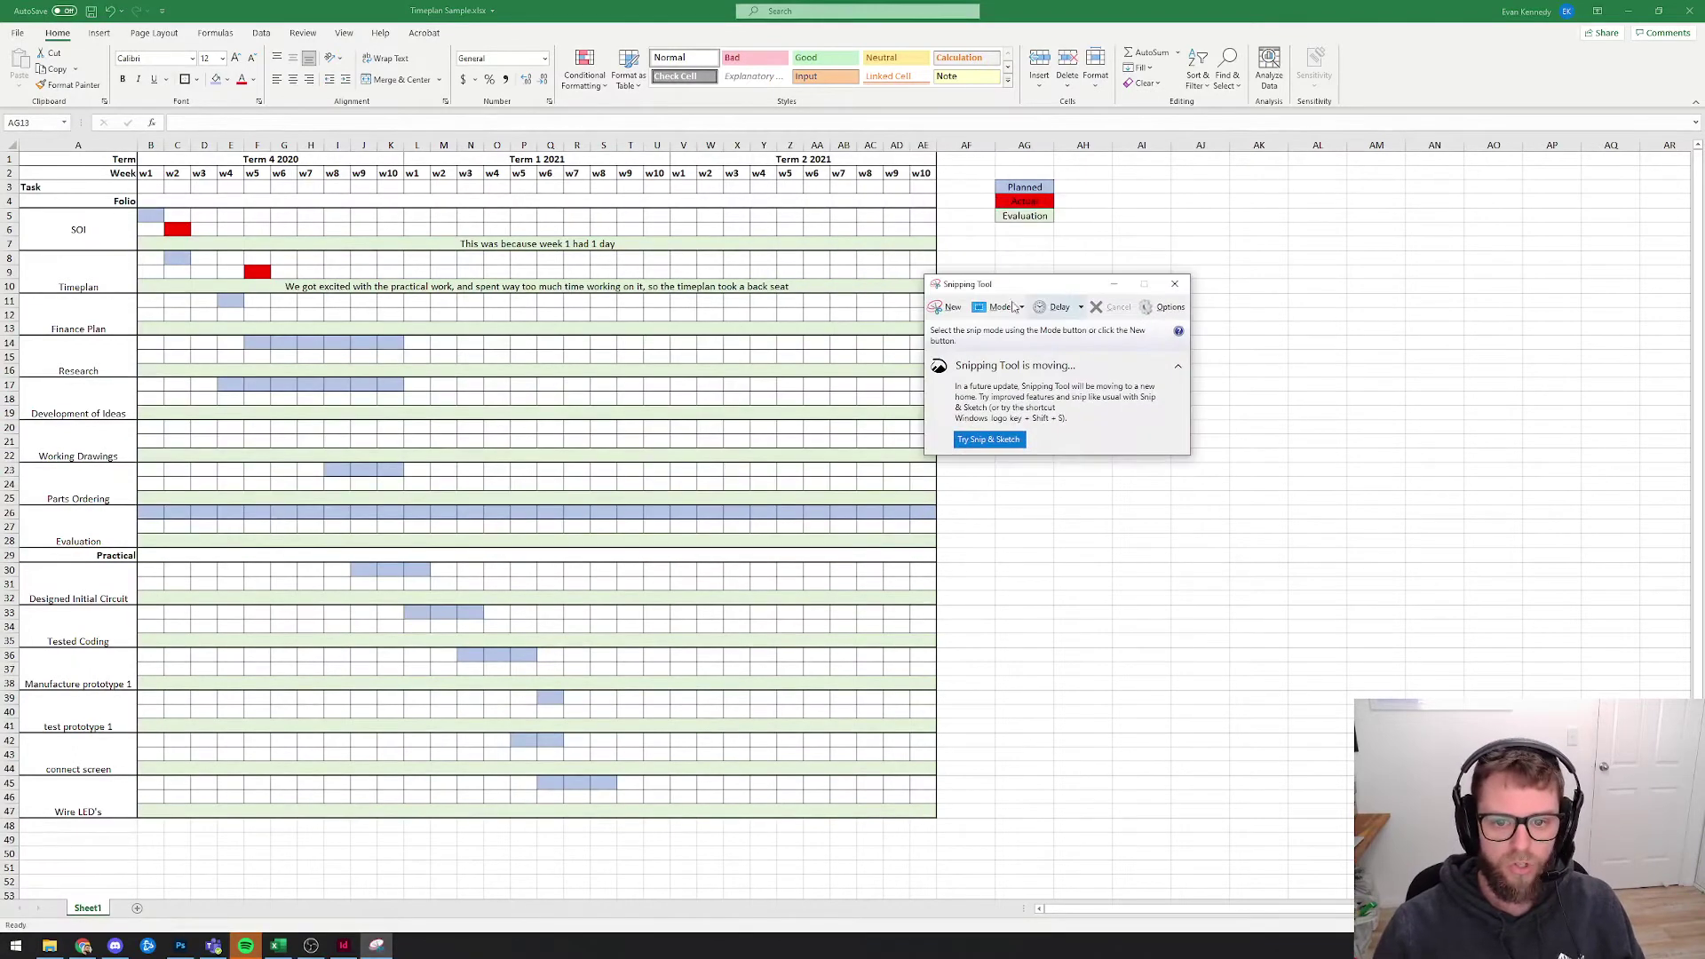
left_click(948, 306)
left_click_drag(941, 819, 19, 149)
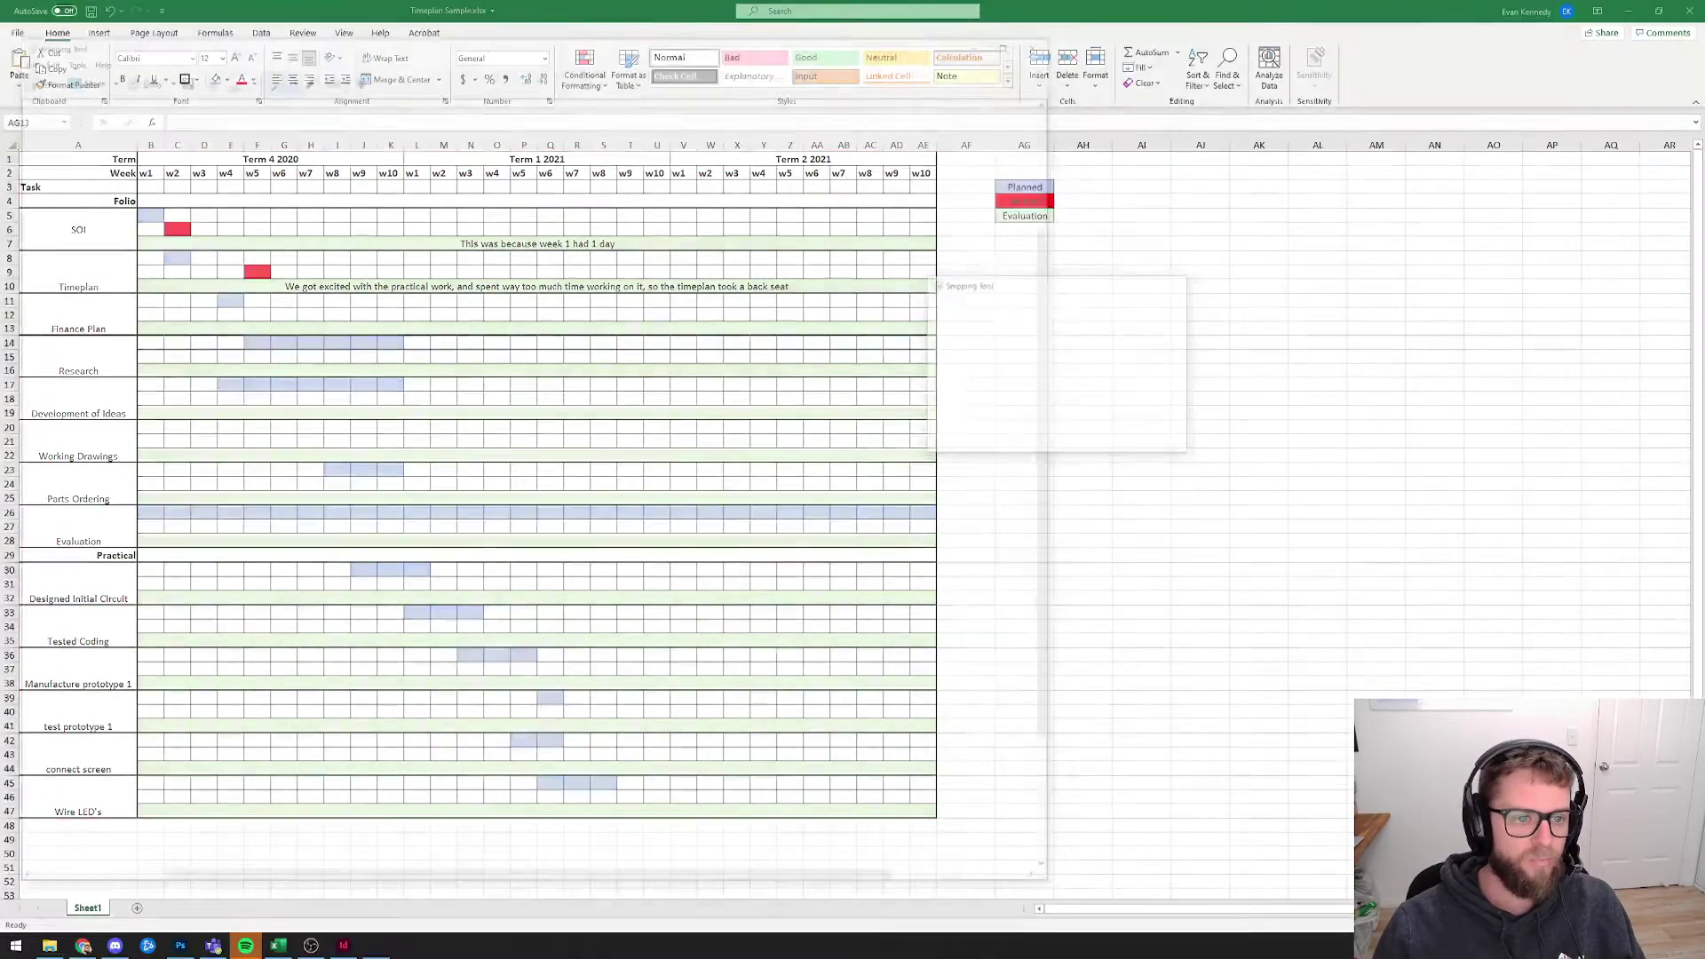
left_click_drag(549, 42, 689, 53)
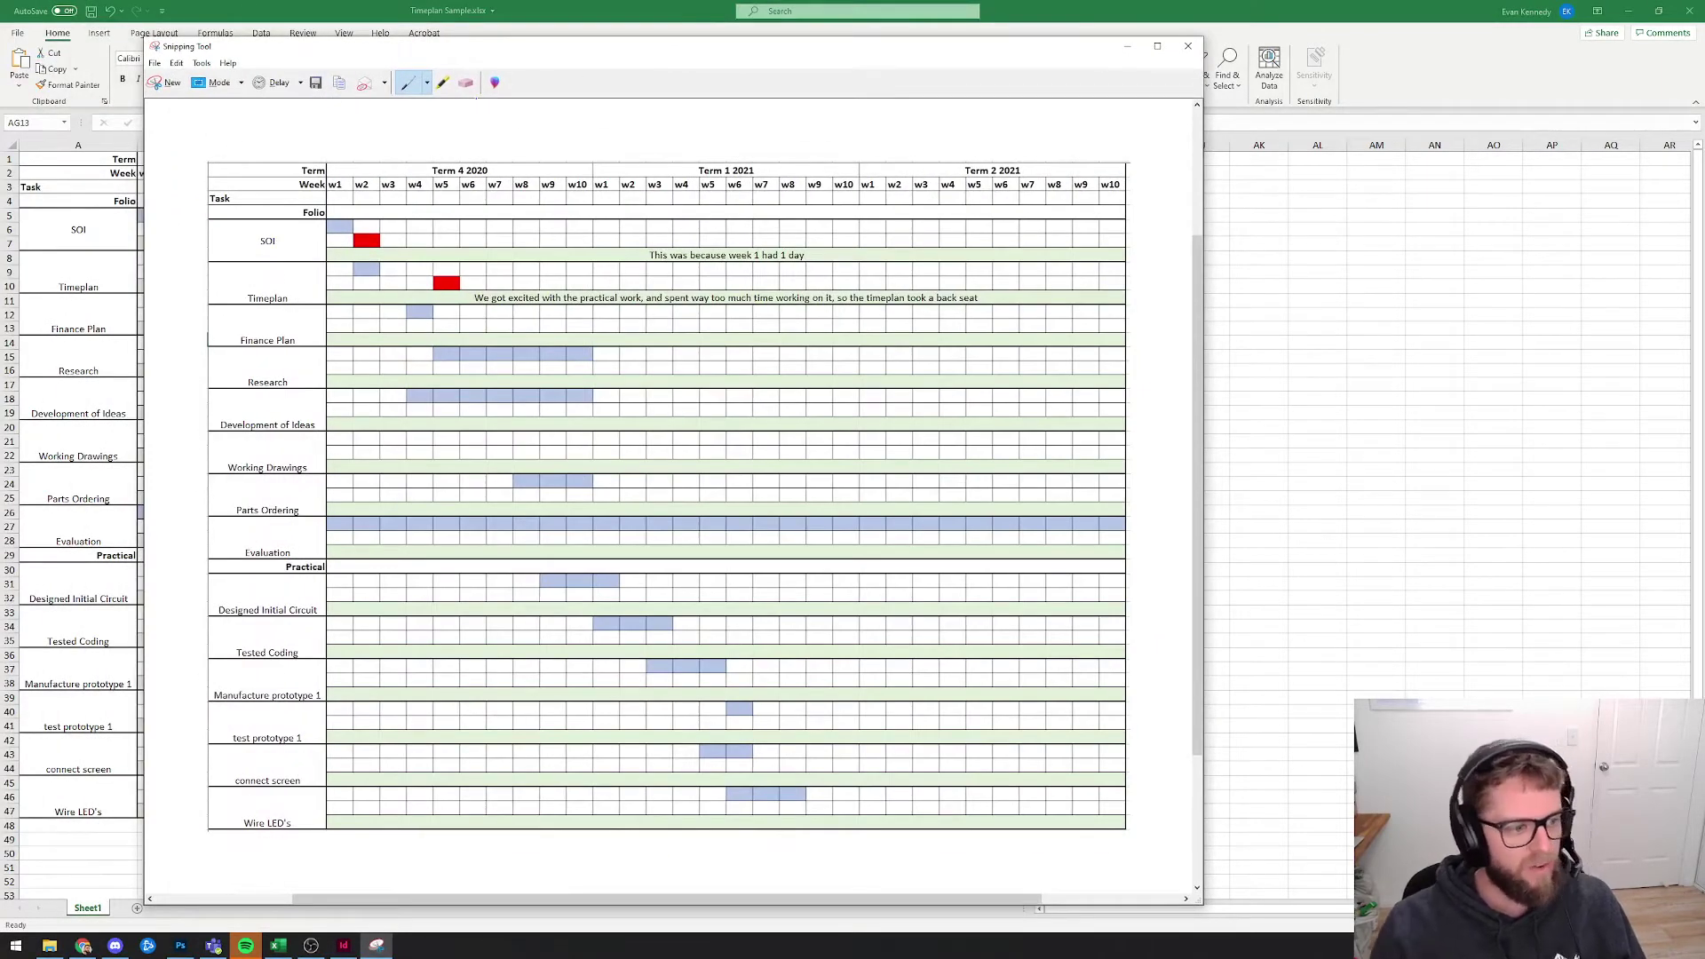
left_click(342, 87)
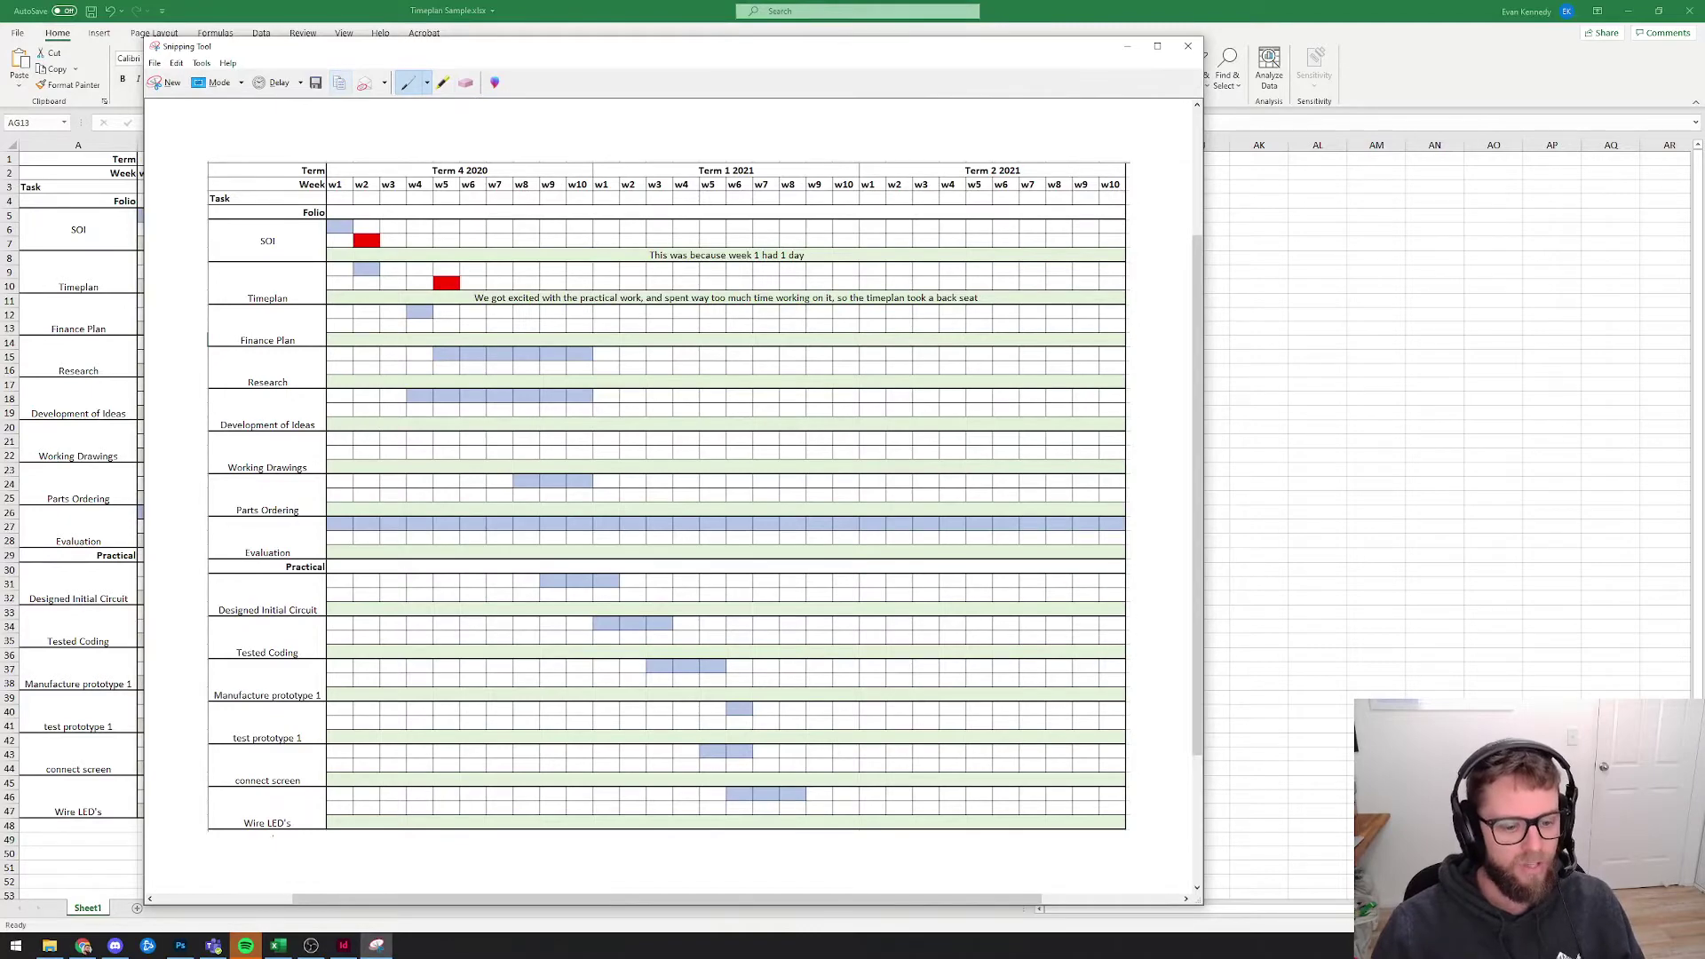
- Switch to the InDesign portfolio, paste the timeplan snip on the Time Management Plan page, and inspect its text sharpness up close
left_click(344, 946)
key("ctrl+v")
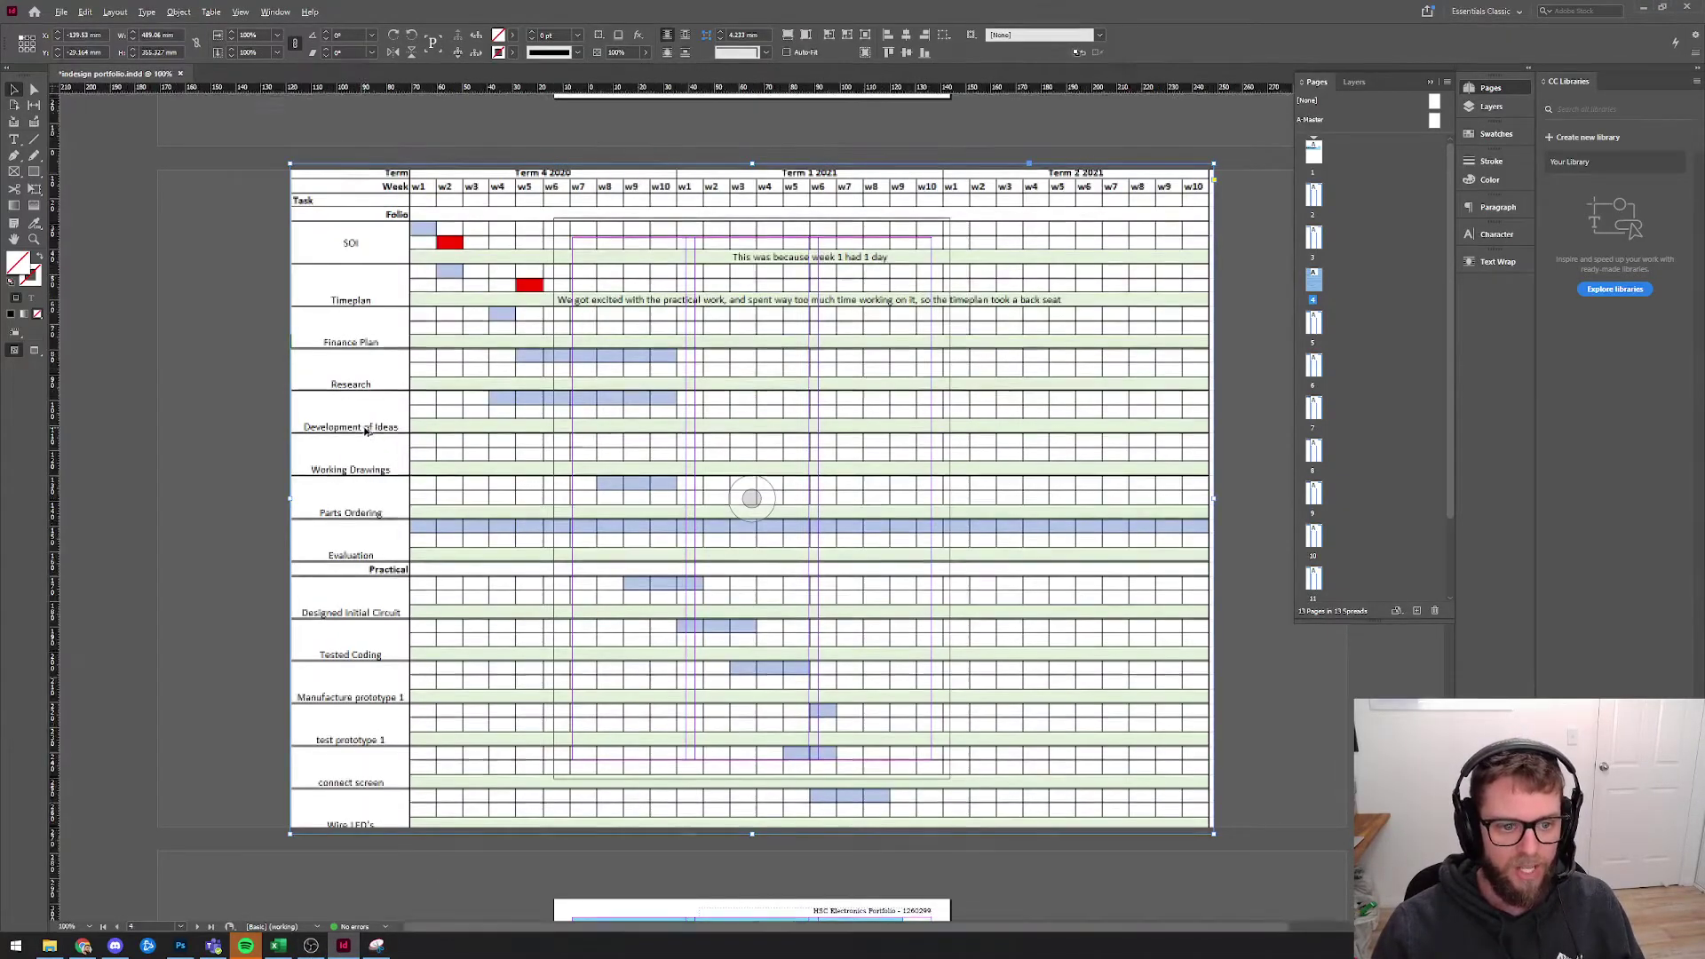
scroll(373, 433, "up", 2)
scroll(331, 439, "up", 4)
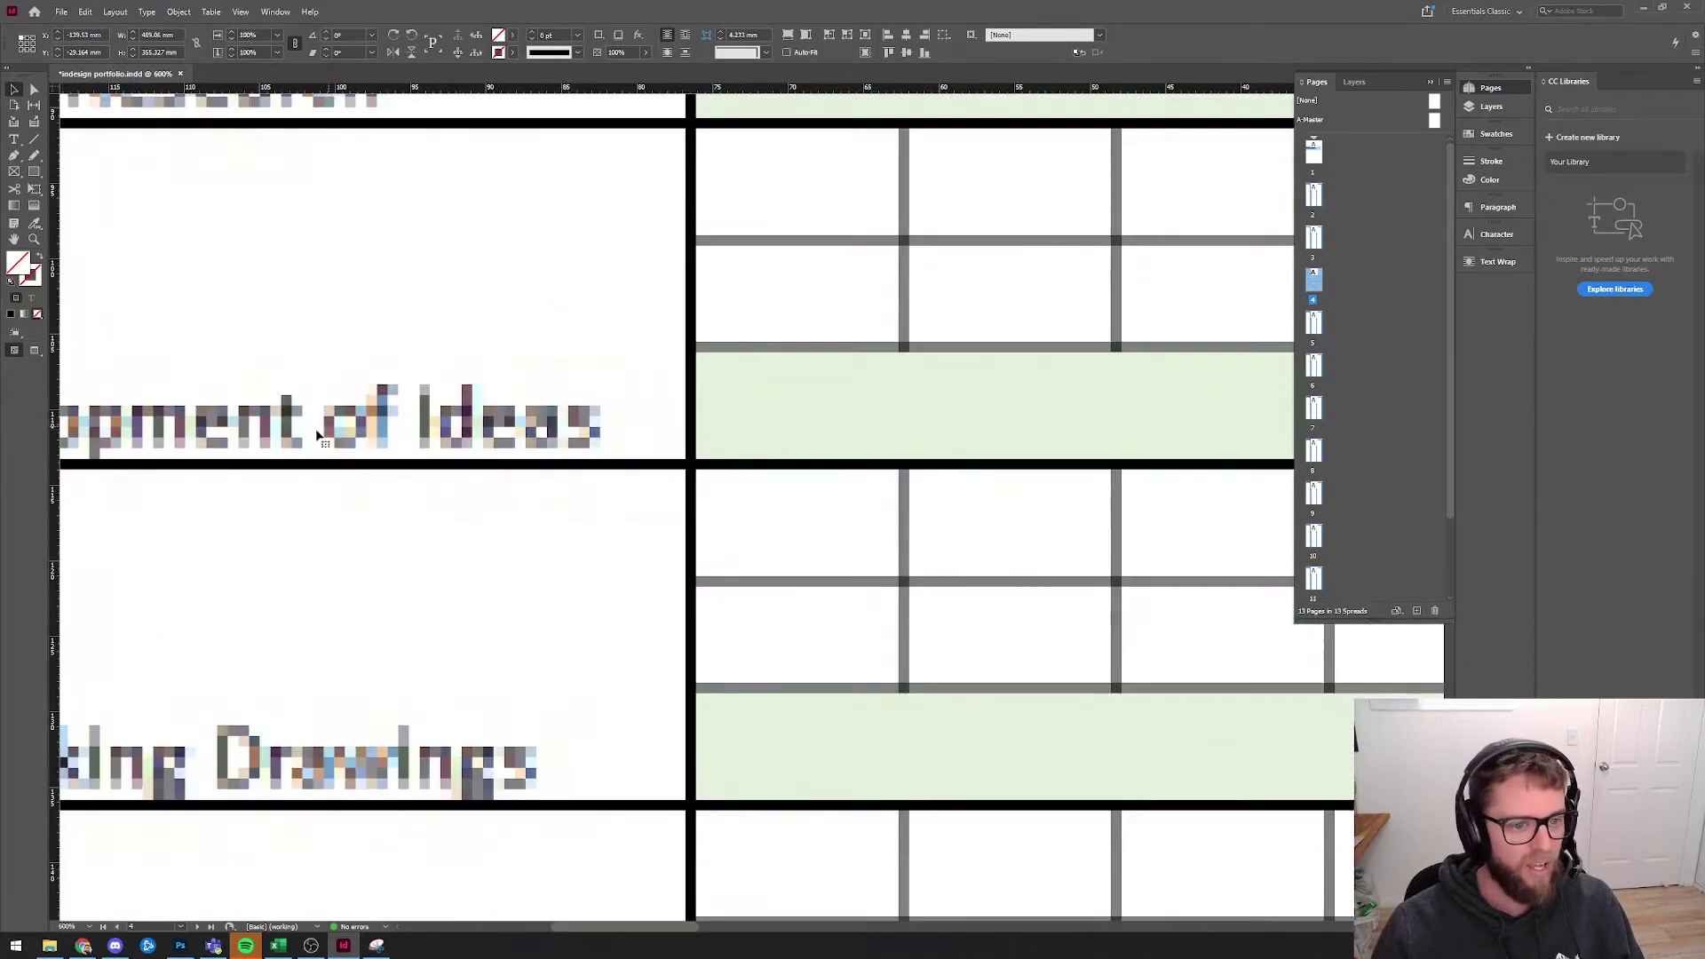
scroll(384, 433, "down", 6)
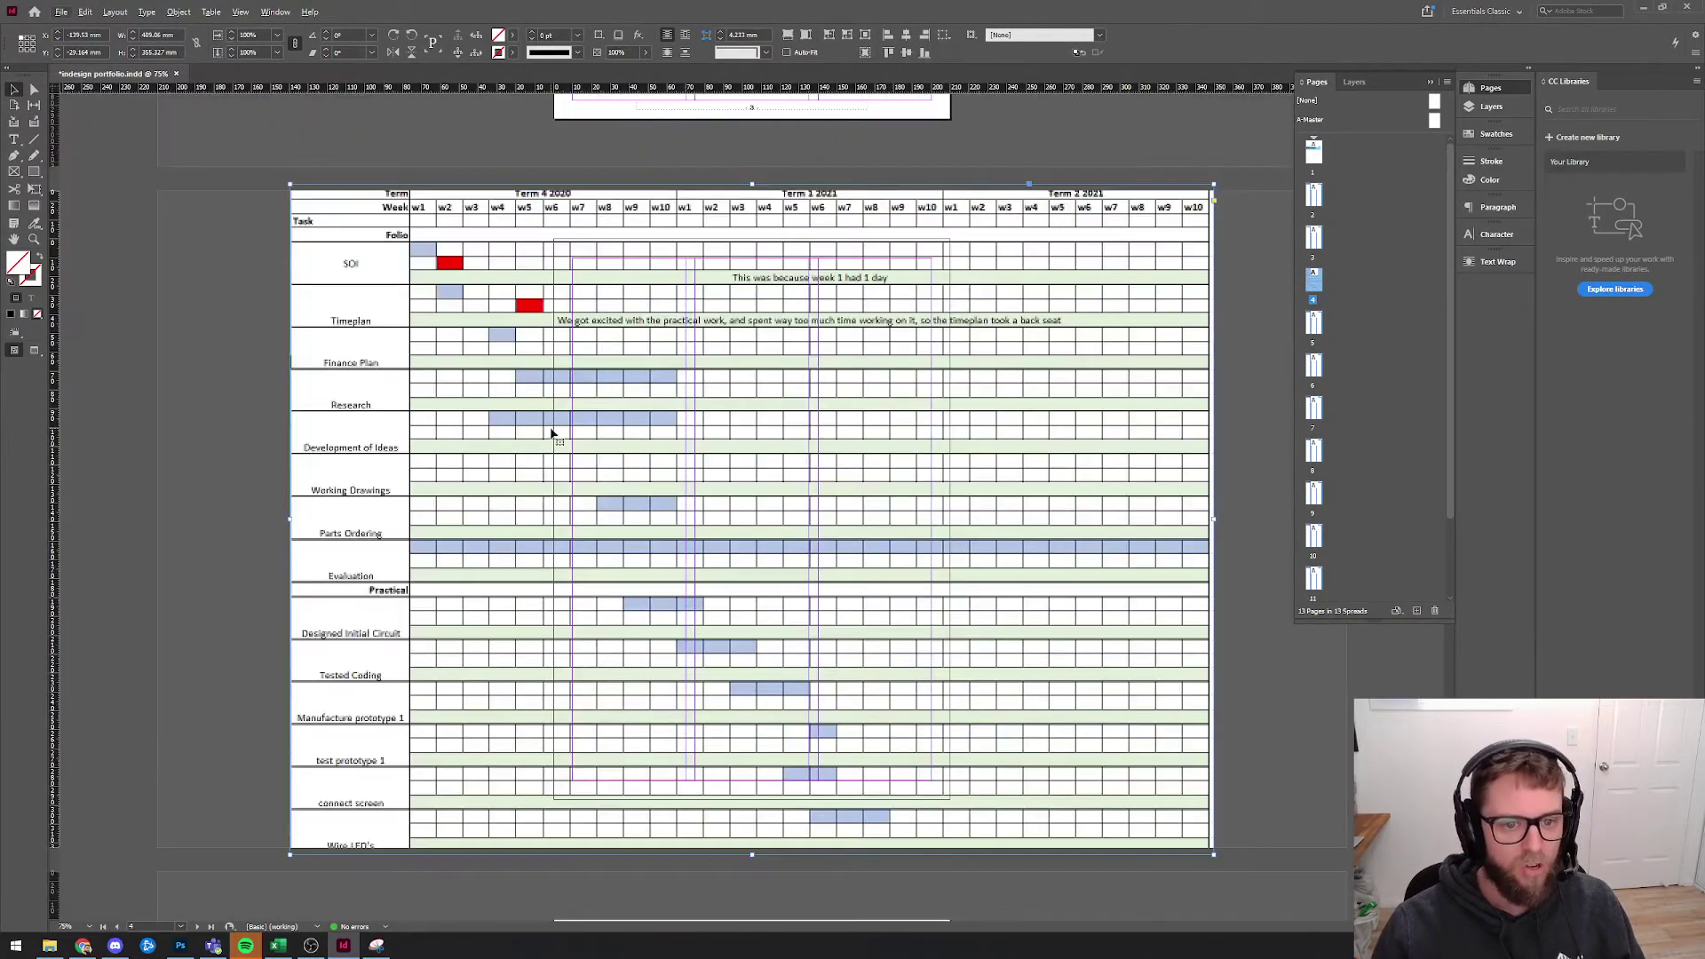
- Delete the pasted timeplan image from the Time Management Plan page and look through the neighbouring portfolio pages
left_click(492, 418)
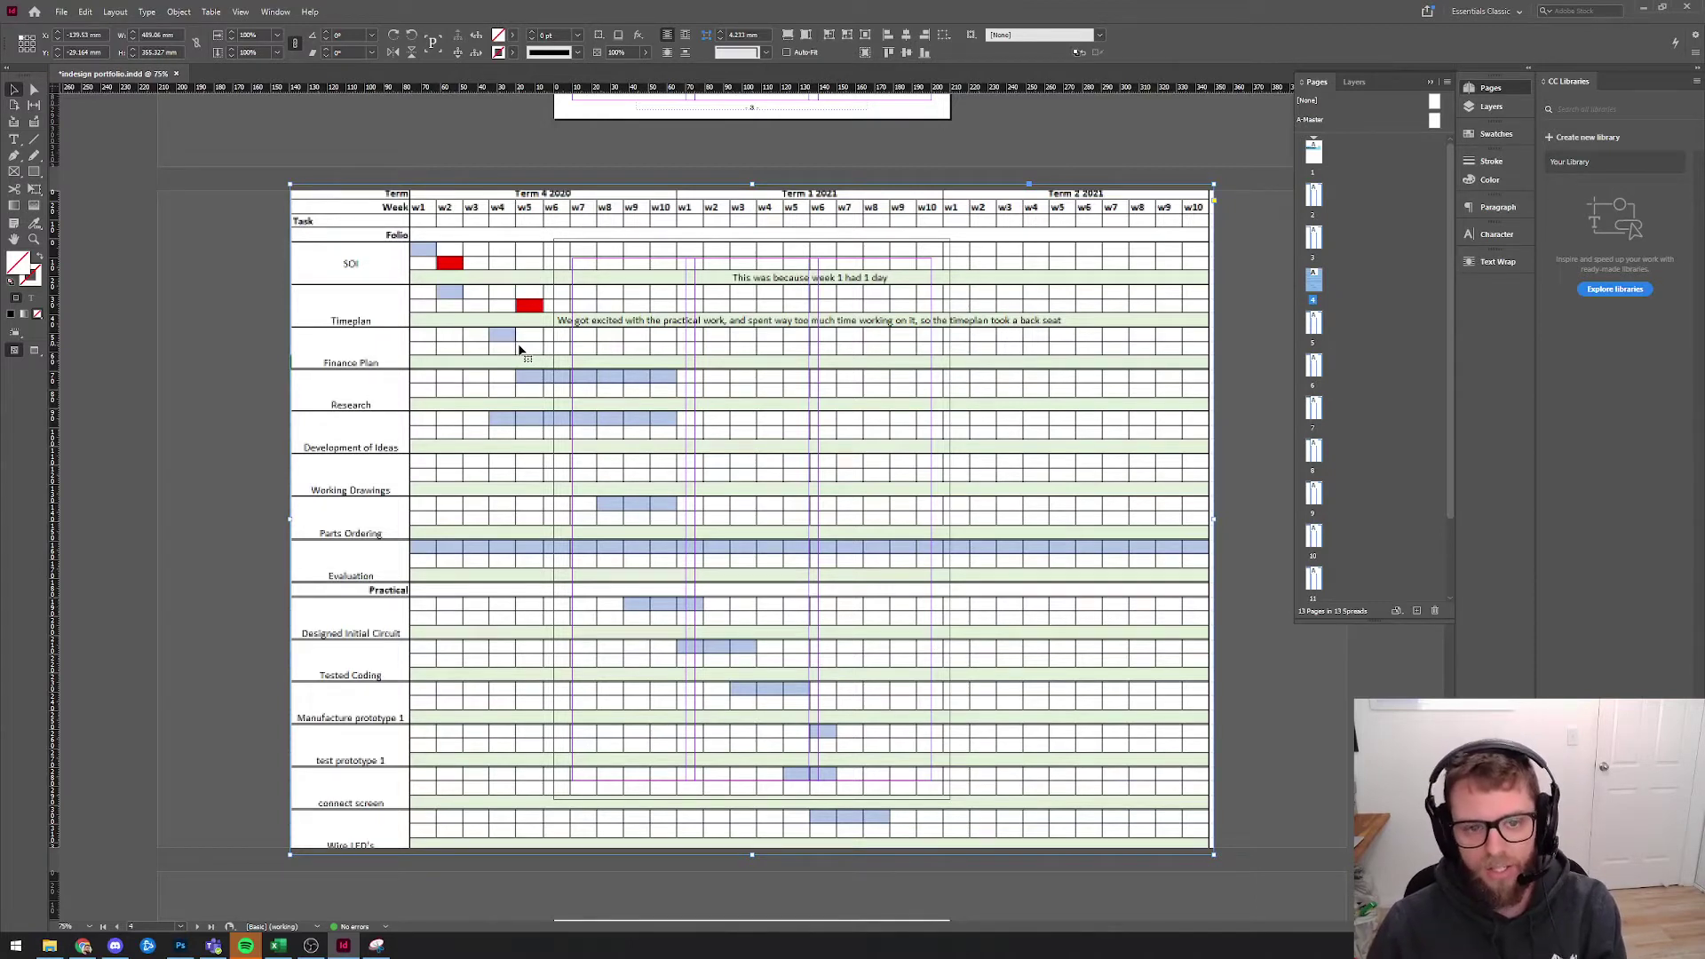
key("Delete")
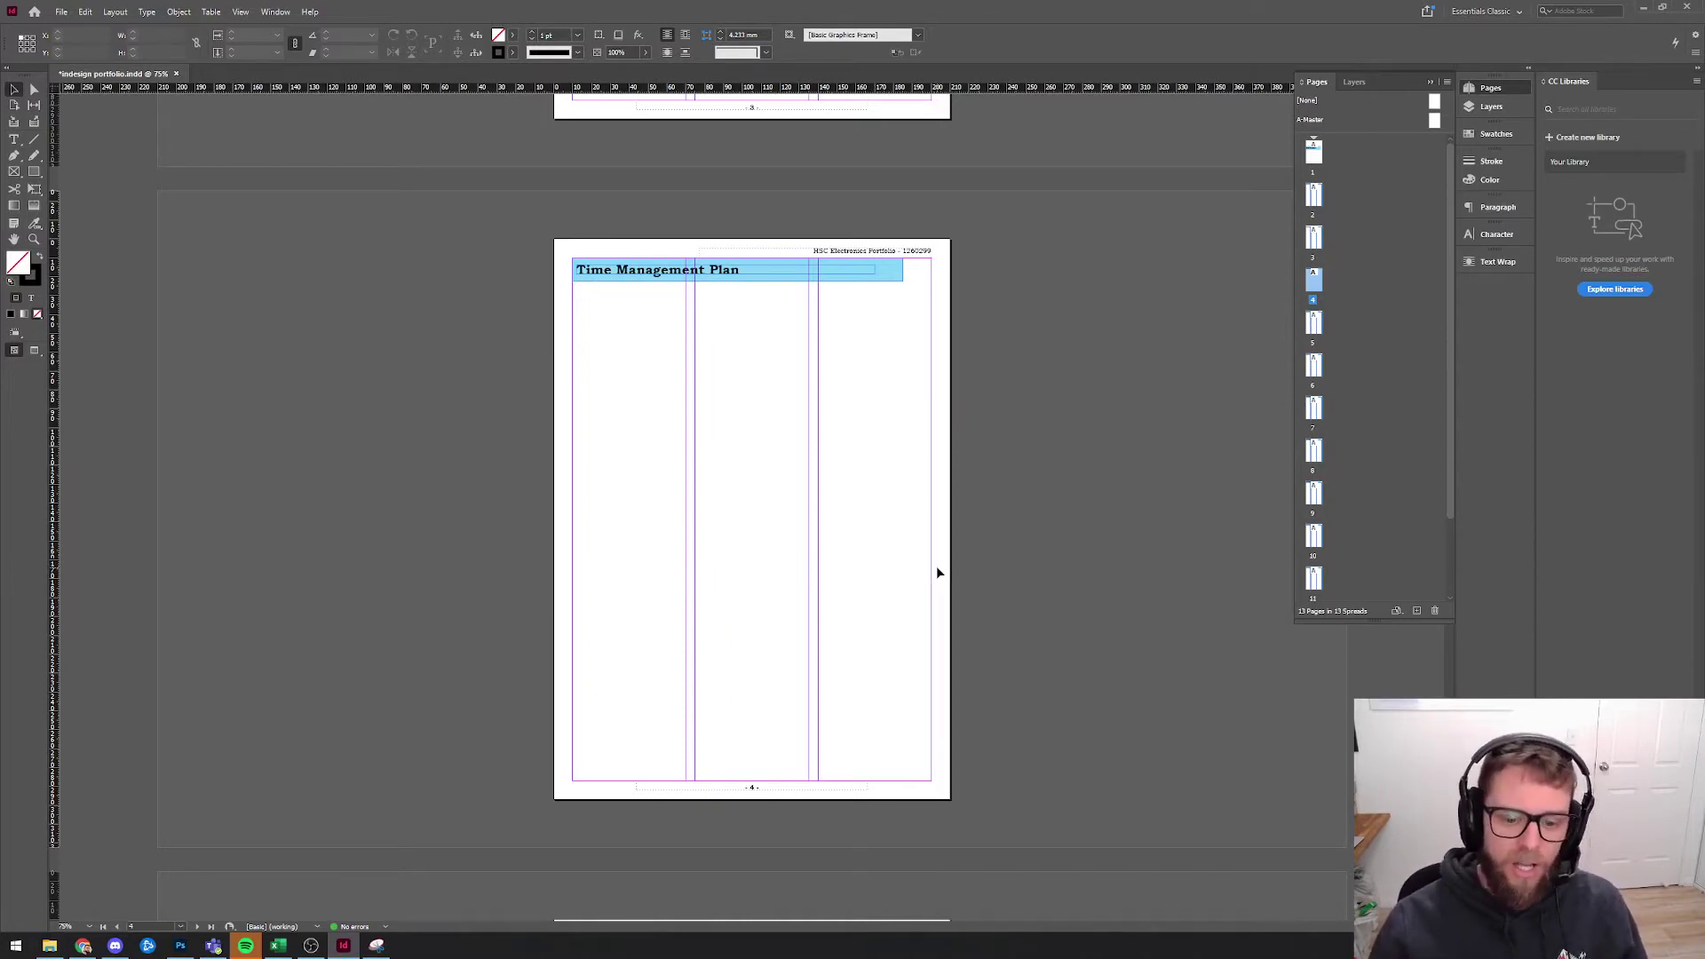
scroll(918, 493, "up", 10)
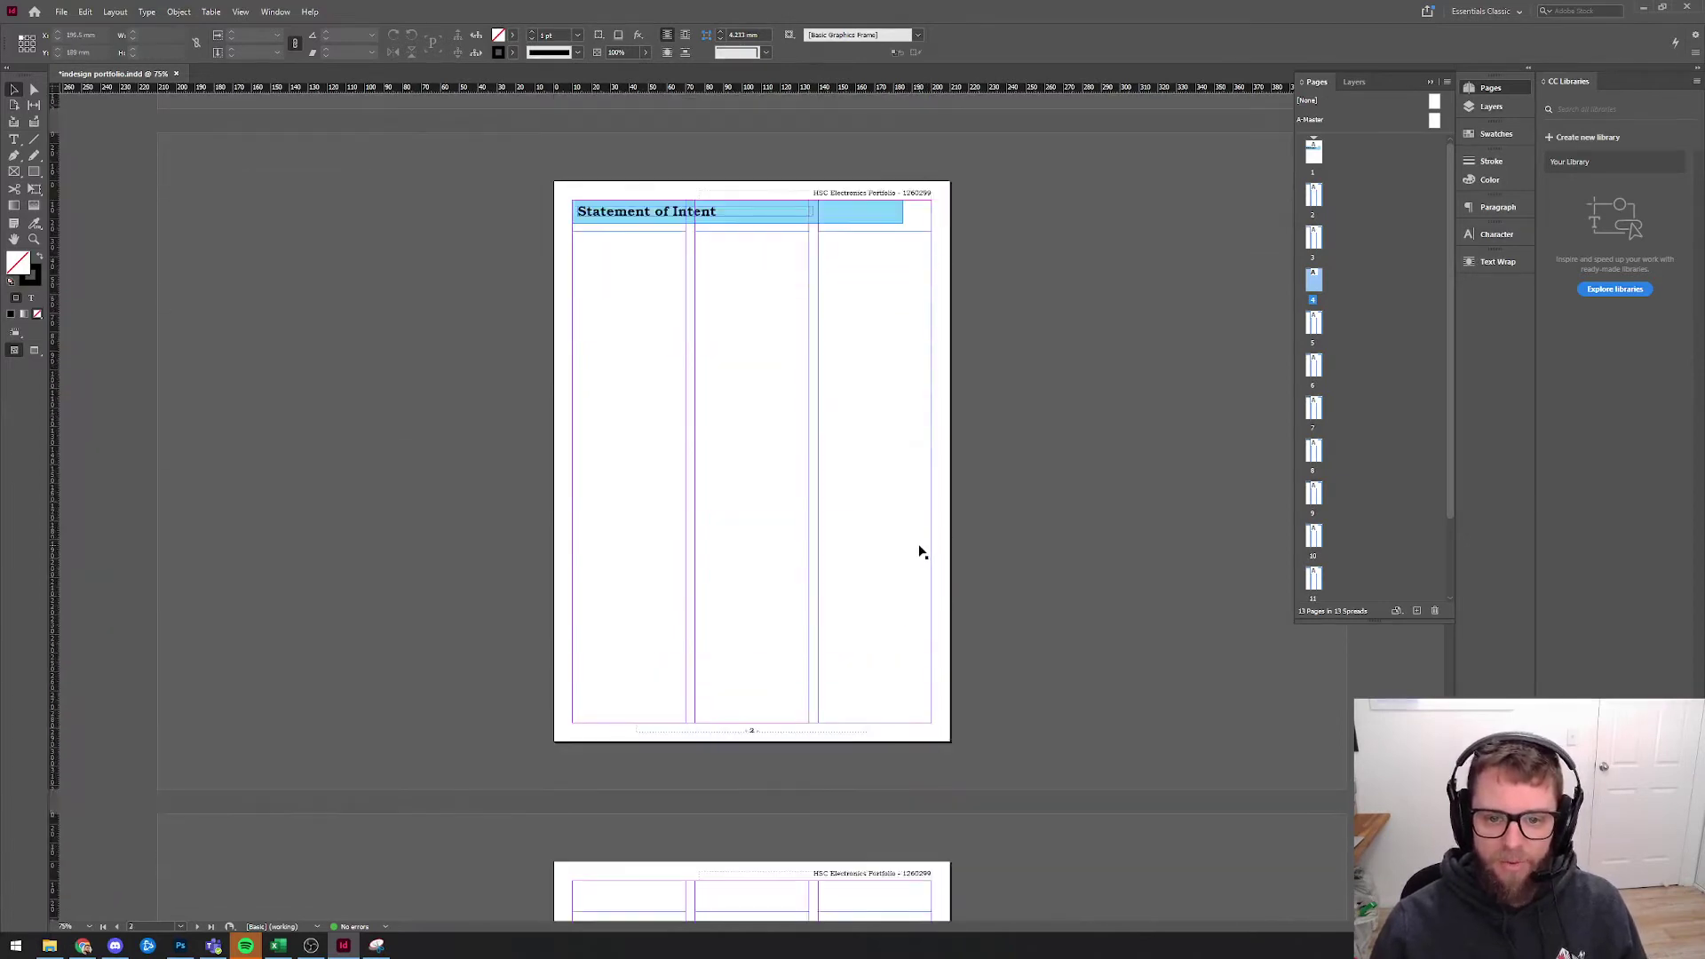
scroll(920, 553, "down", 10)
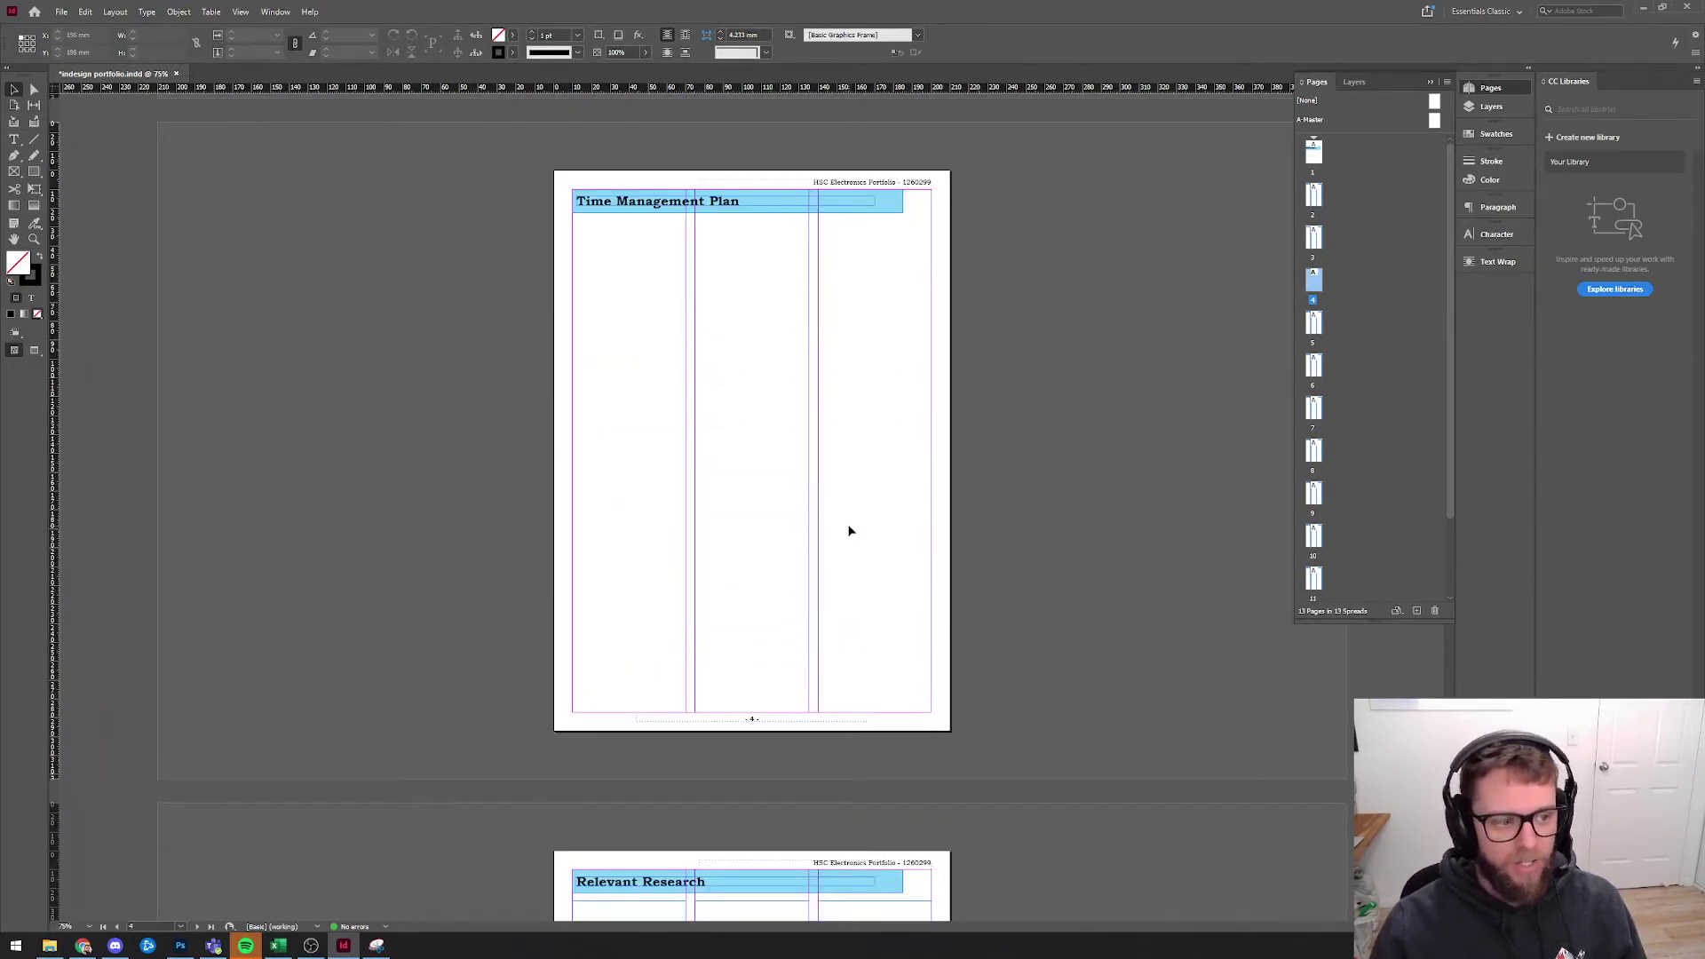
- Compare the shape of the Excel timeplan with the empty portrait Time Management Plan page in the InDesign portfolio
left_click(278, 946)
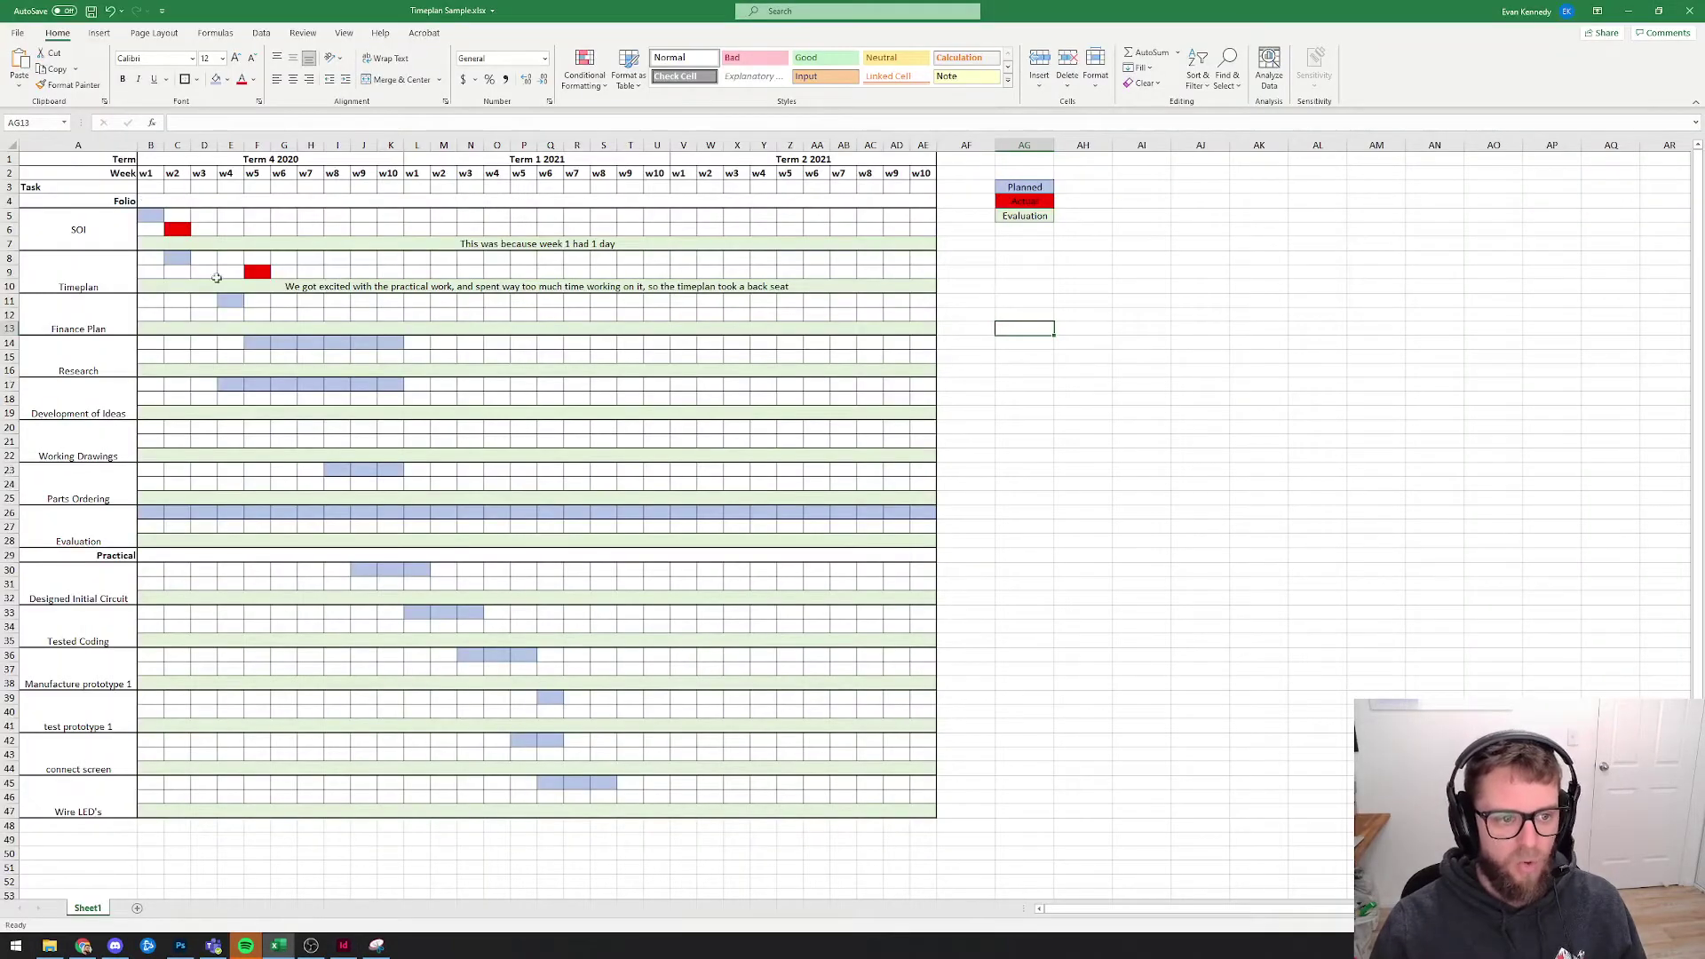
left_click(101, 363)
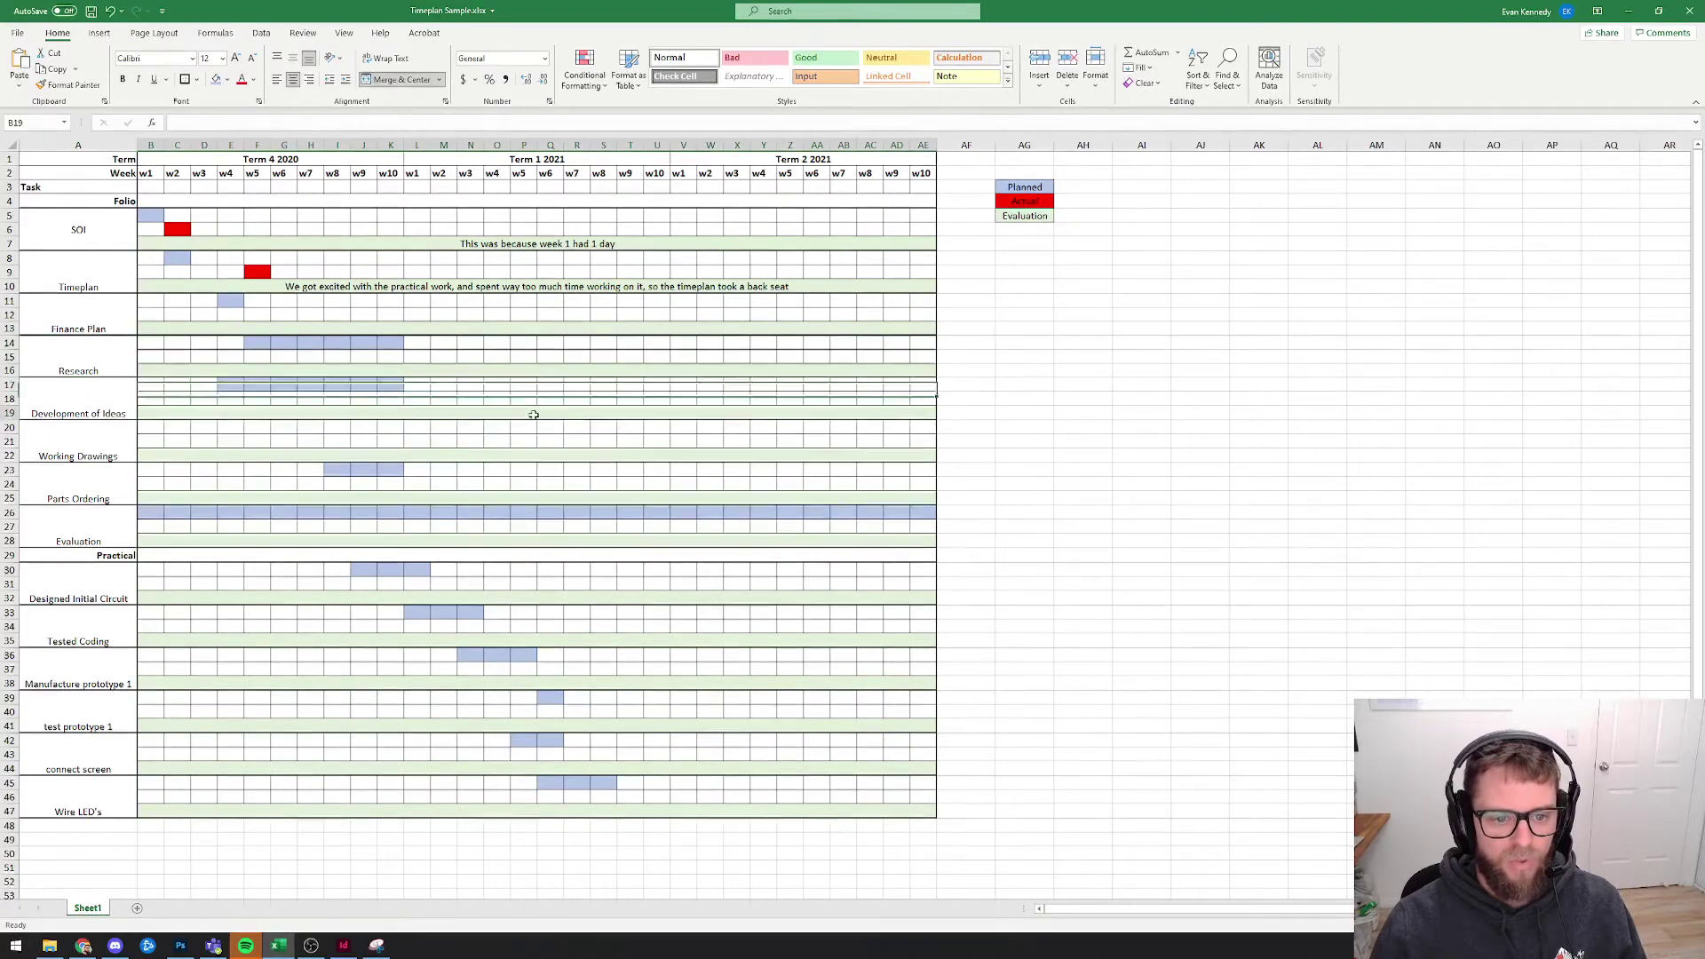
left_click(535, 456)
left_click(344, 945)
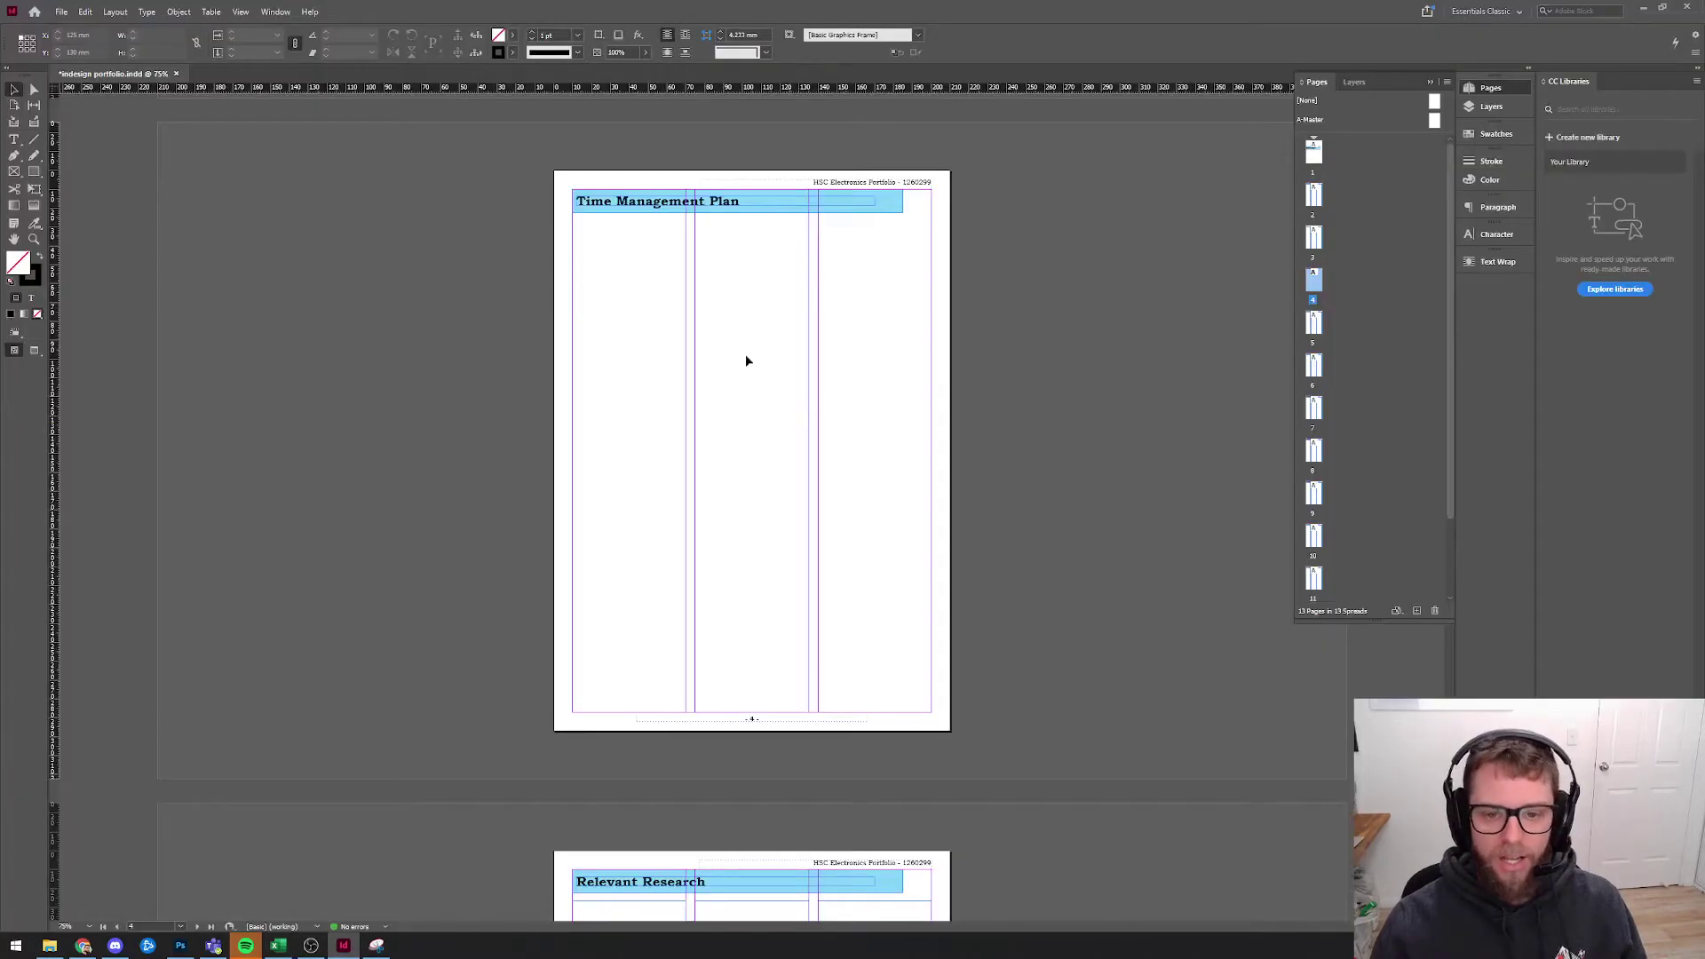
left_click_drag(561, 213, 944, 719)
left_click(933, 716)
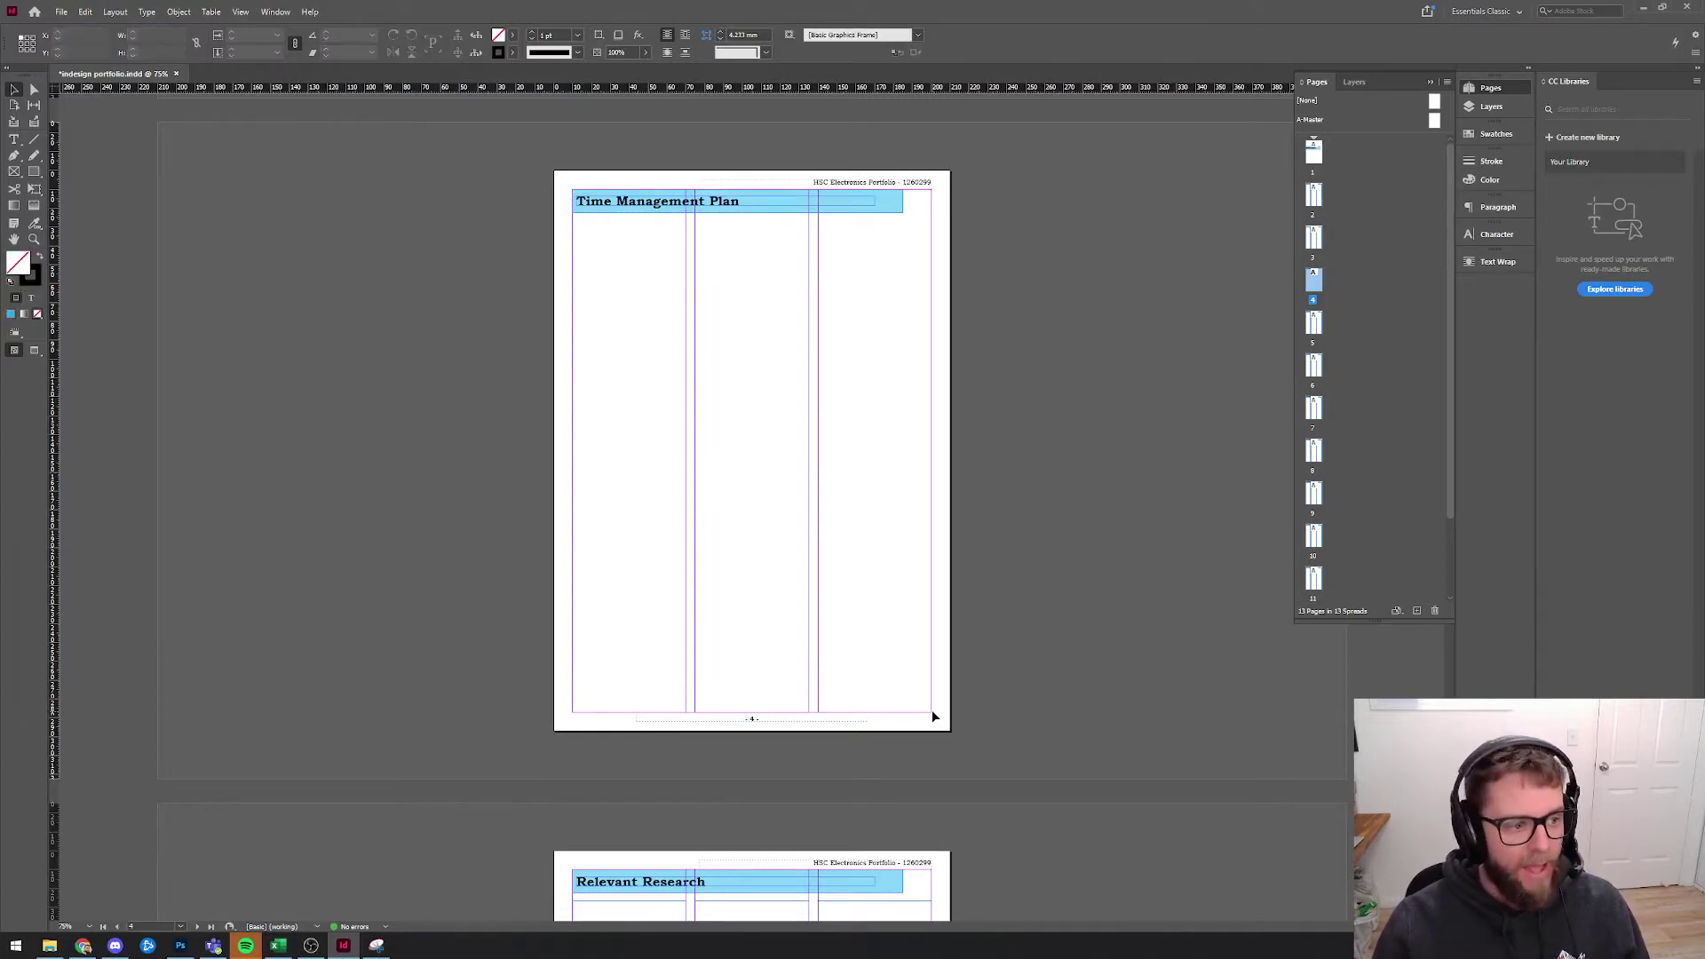
scroll(932, 714, "up", 10)
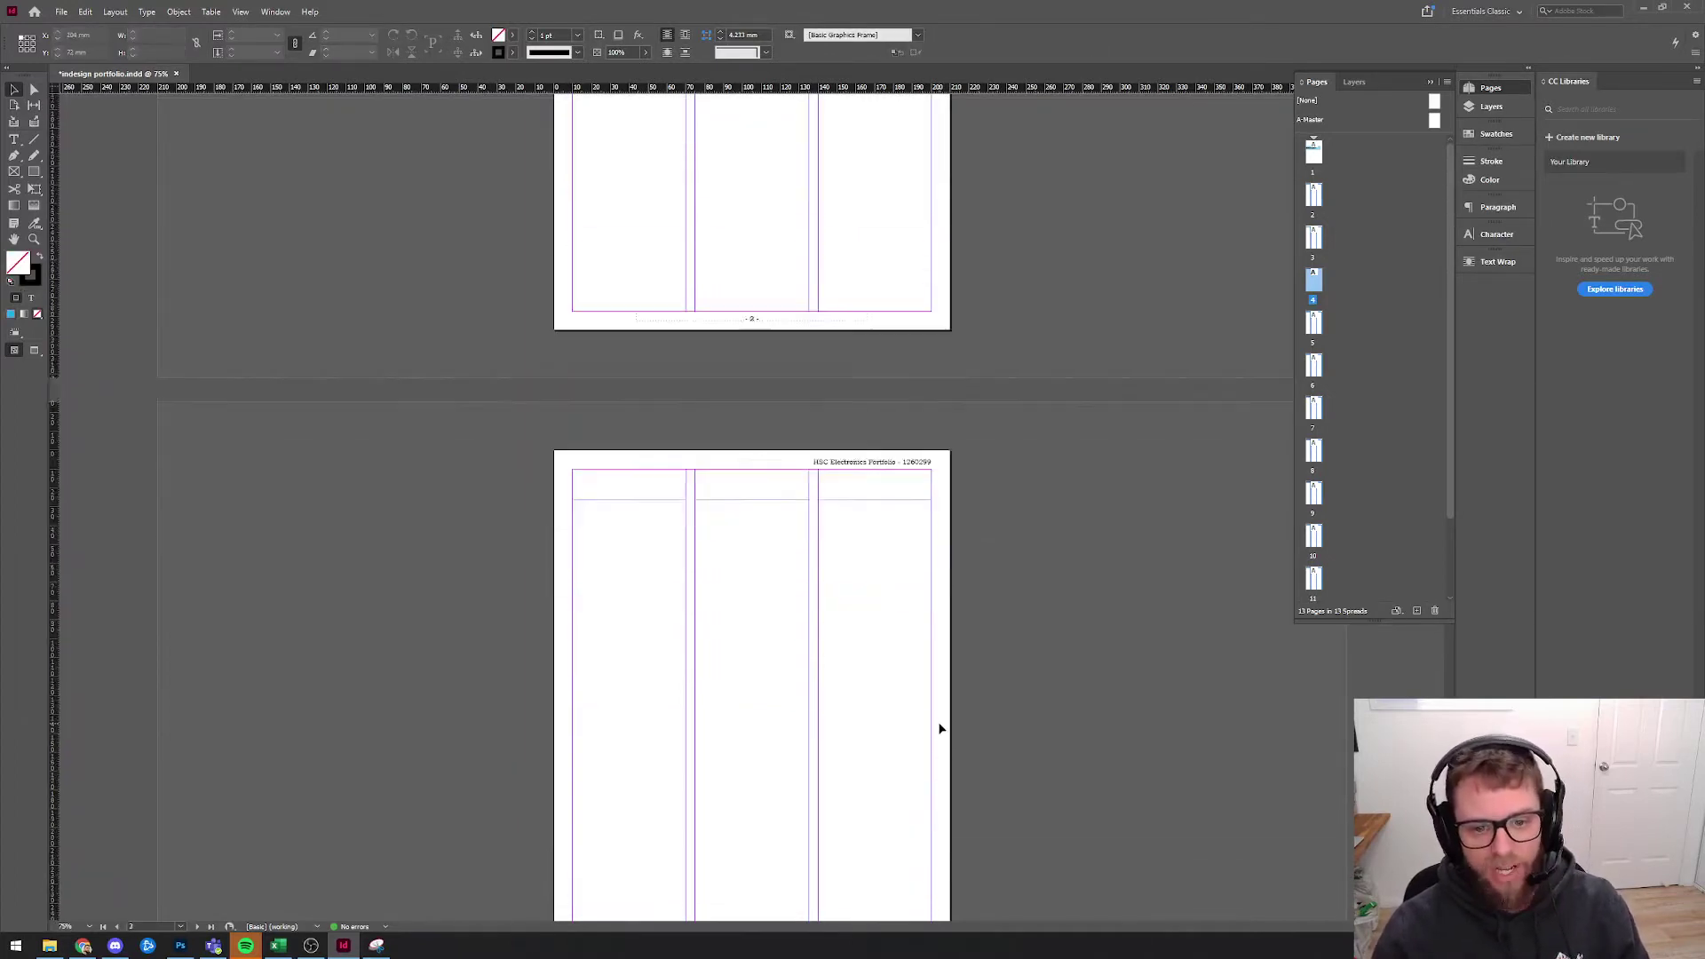
scroll(942, 724, "down", 8)
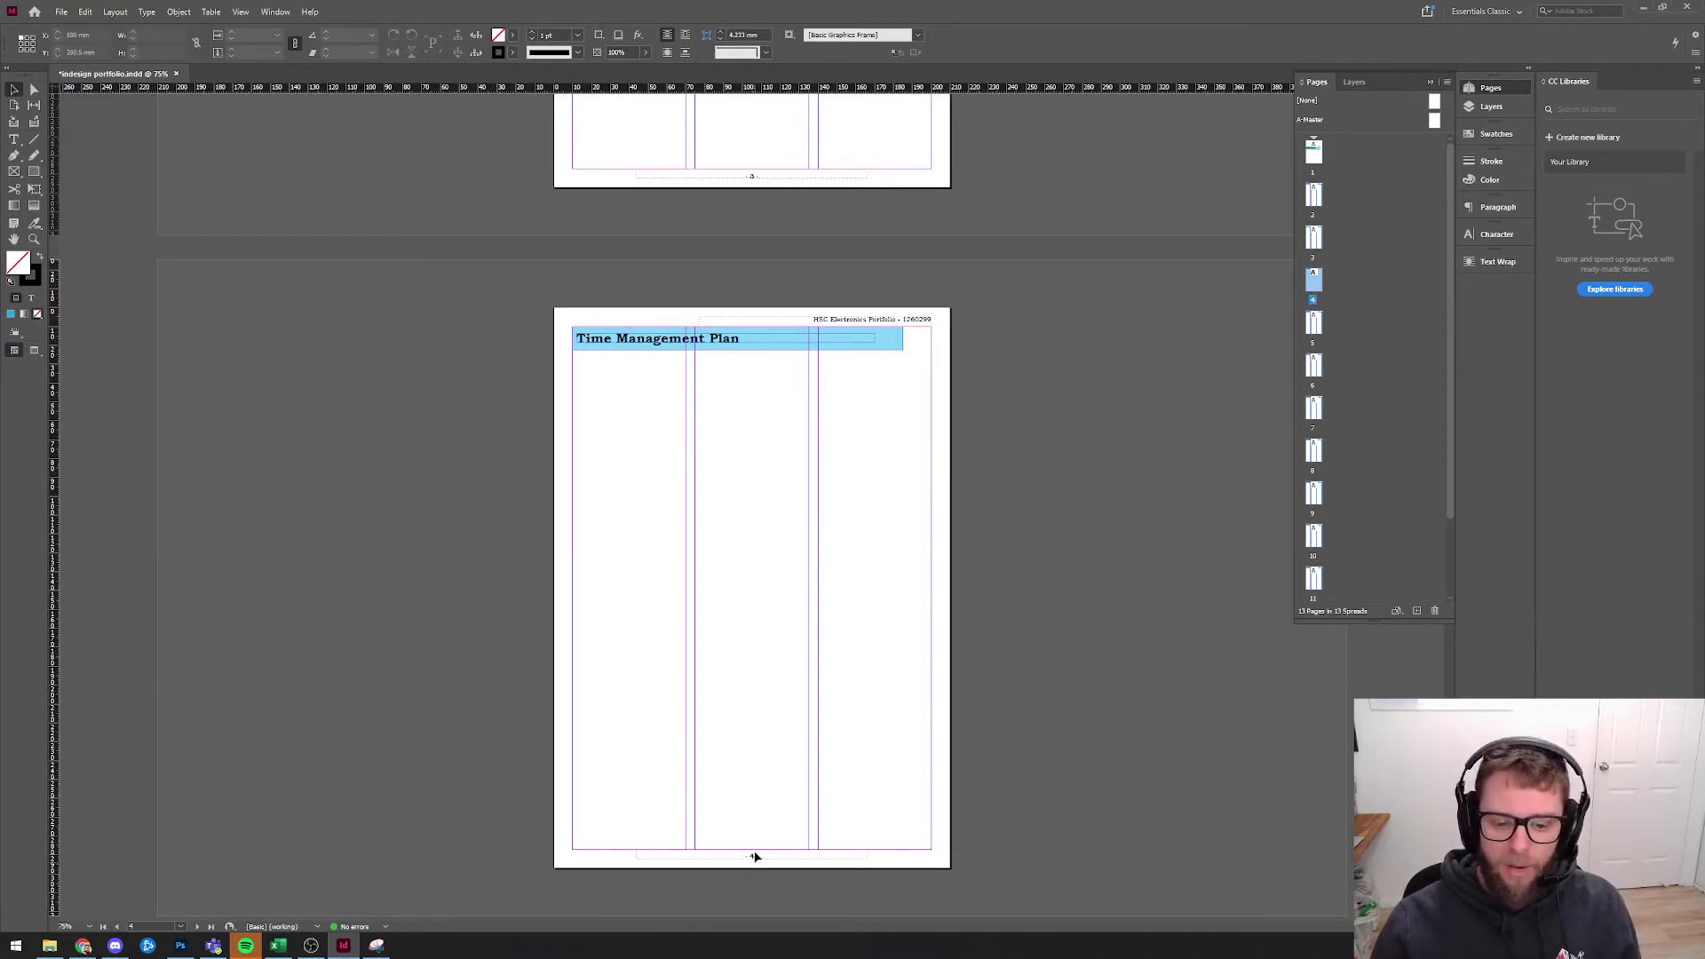
- Change the page size of the Time Management Plan page, page 4, to A3
left_click(1397, 613)
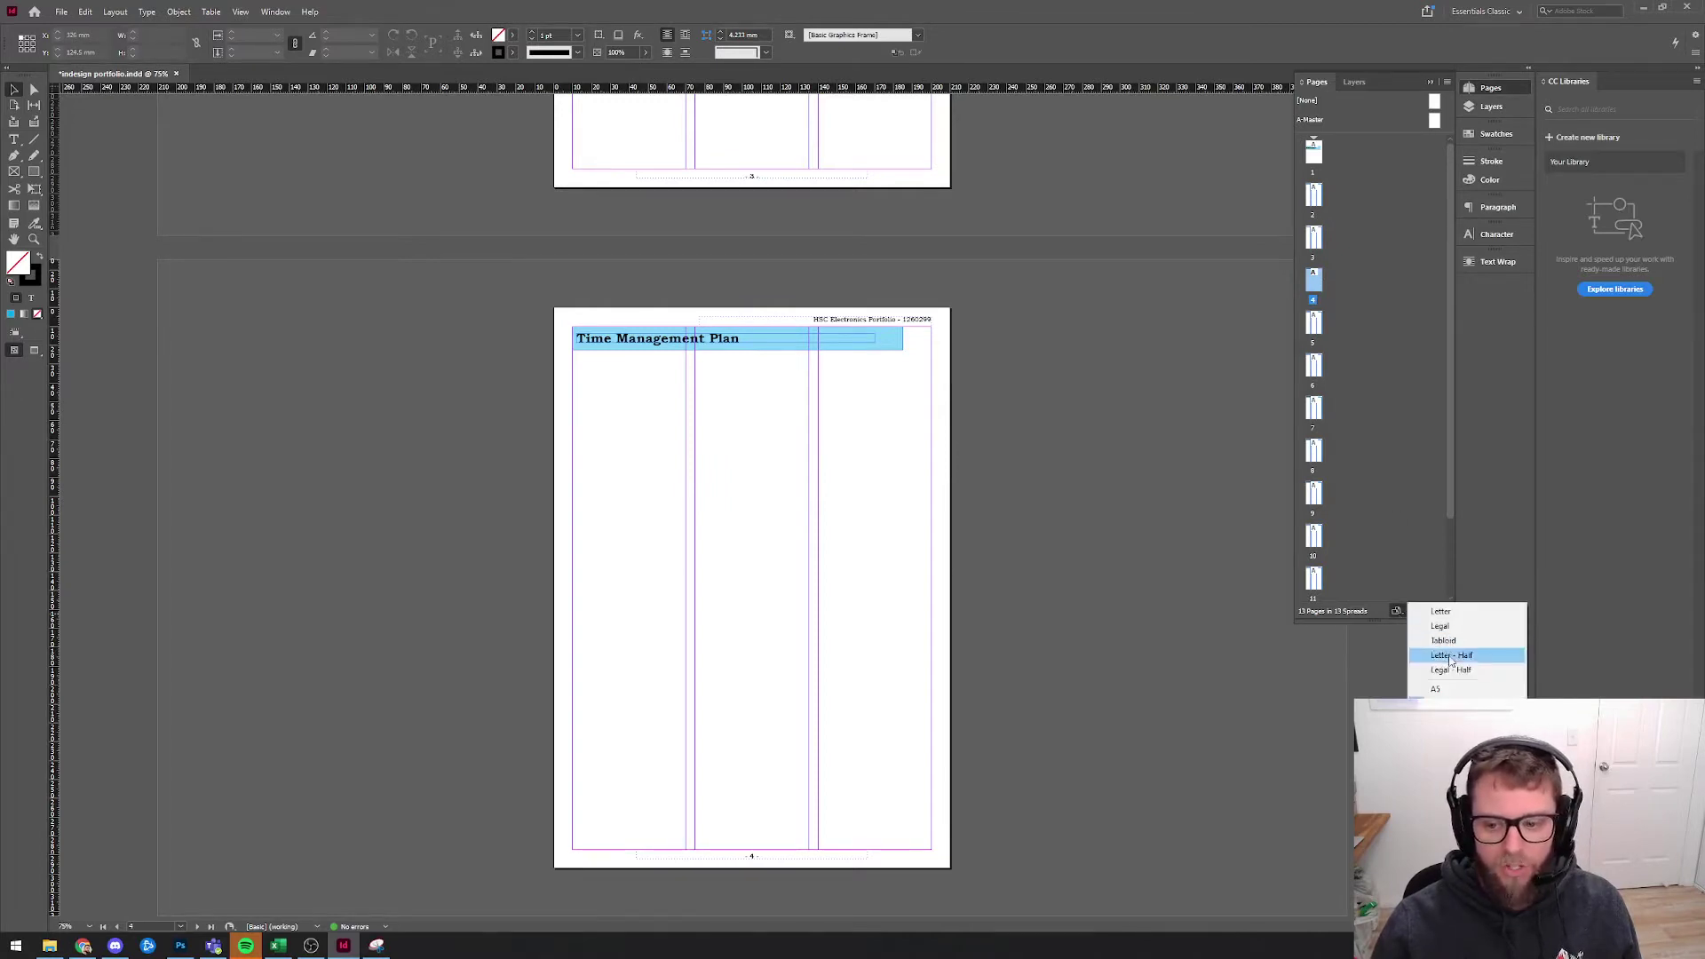
left_click(1443, 717)
scroll(979, 479, "down", 3)
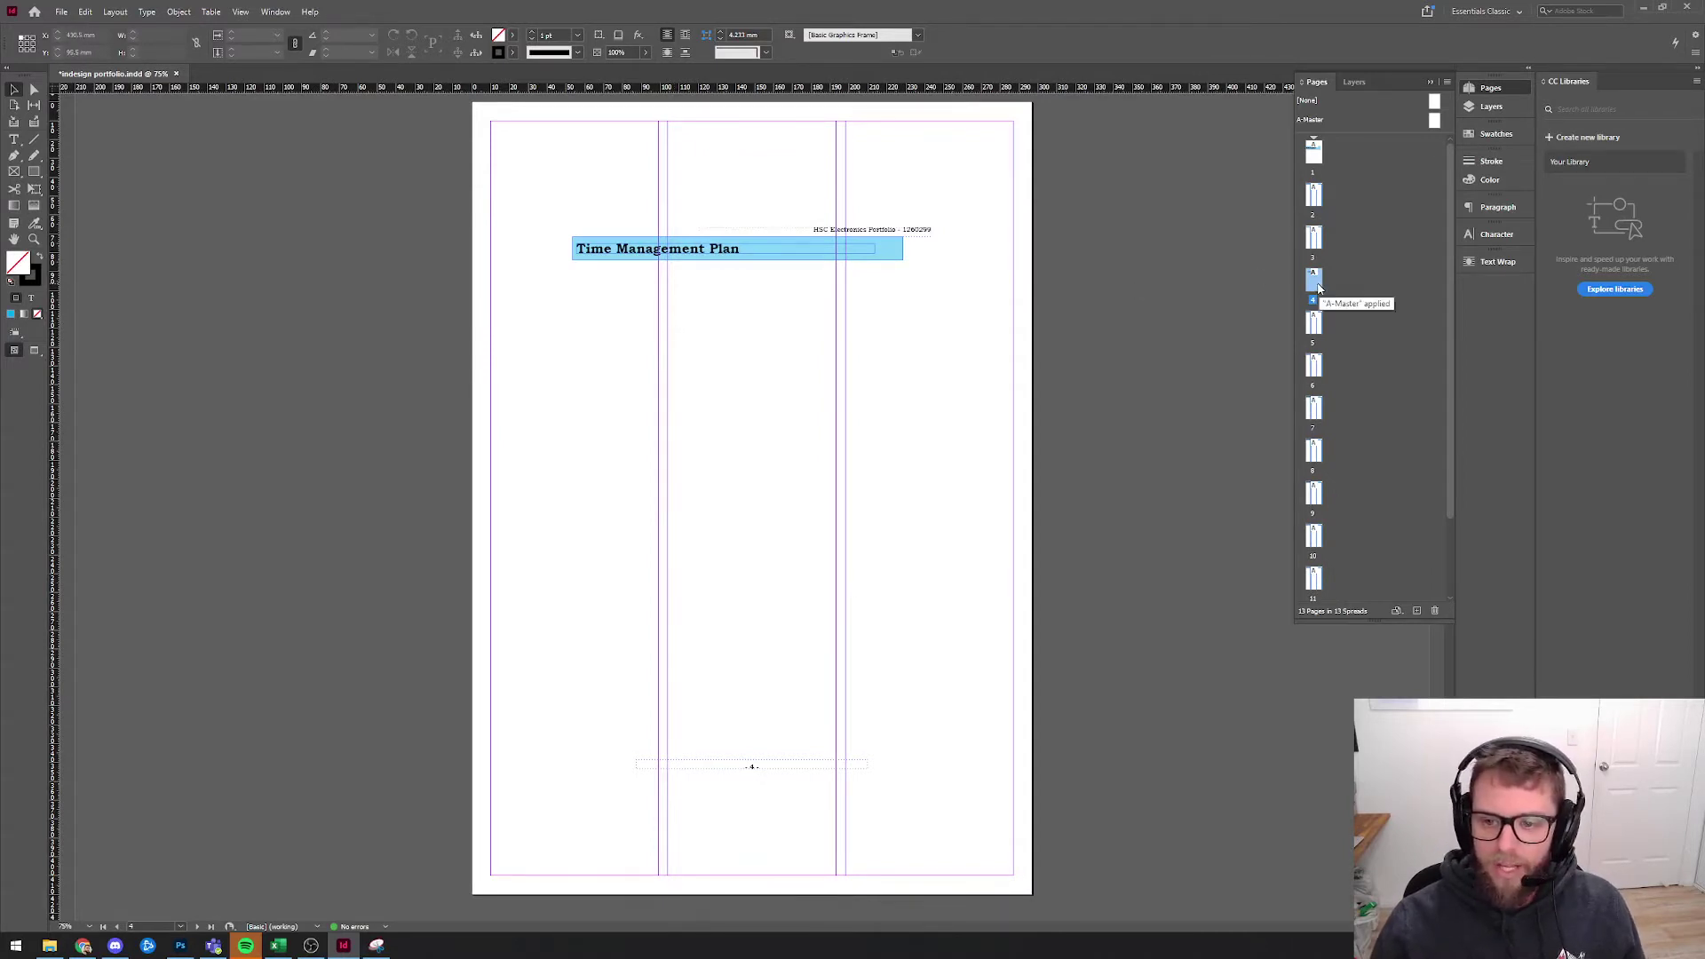
- Rotate the spread view of page 4 by 90° clockwise so it can be edited in landscape
left_click(1448, 83)
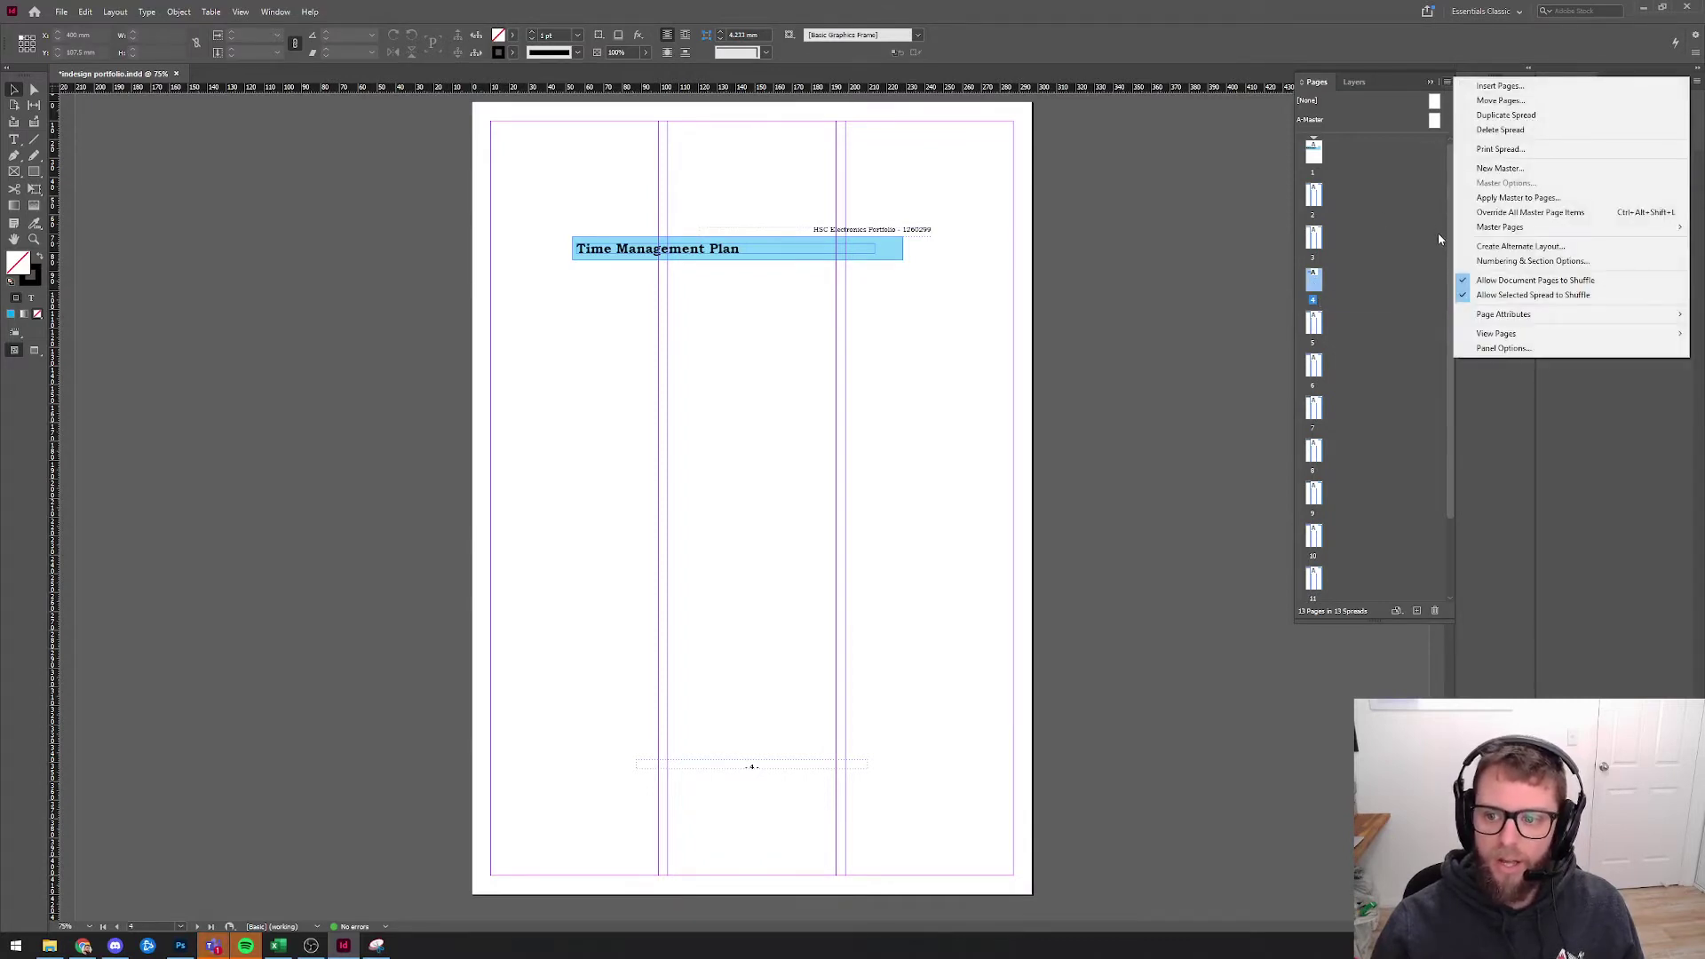
mouse_move(1497, 315)
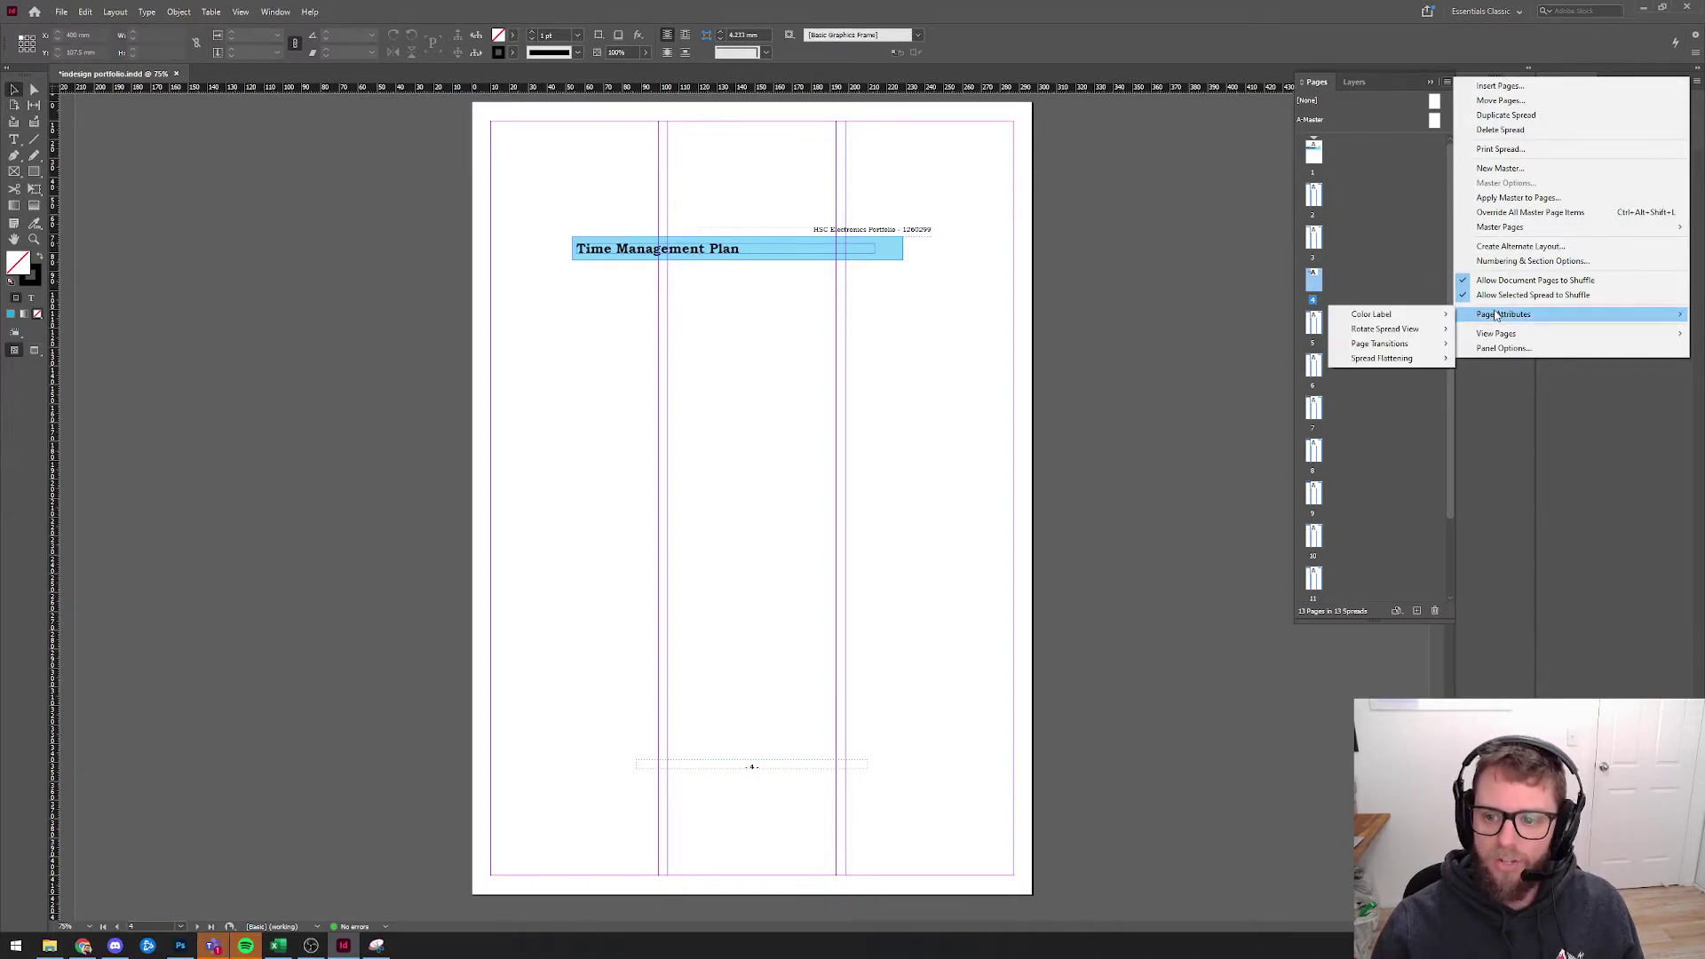
mouse_move(1407, 332)
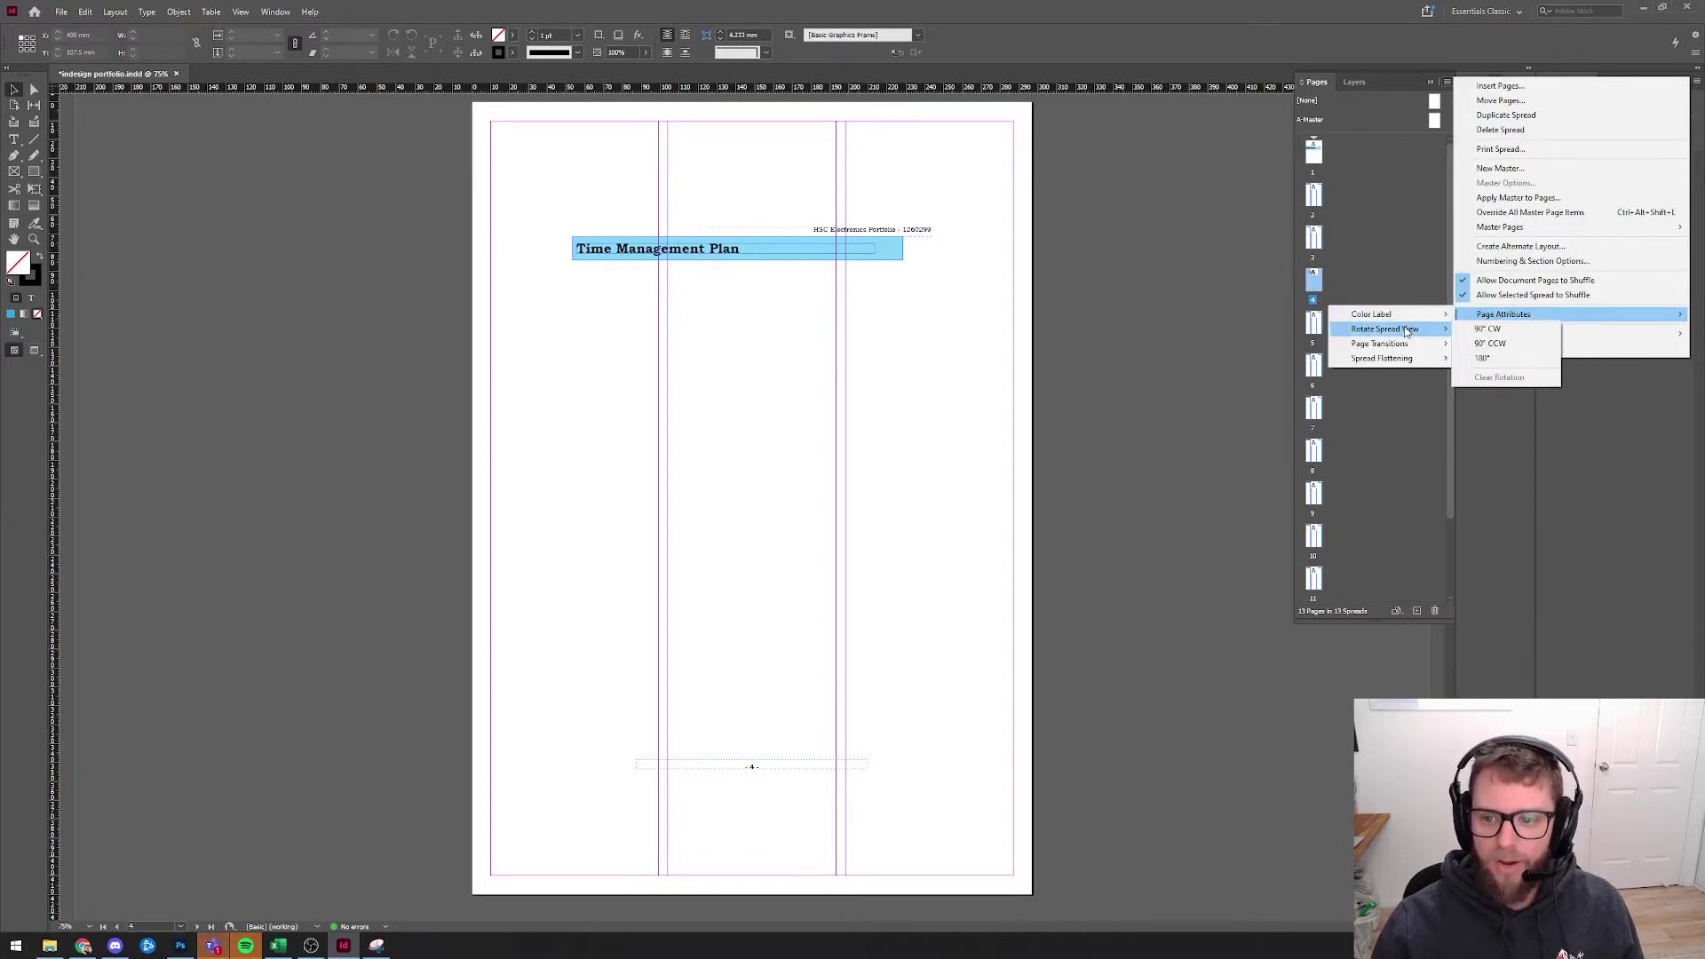
left_click(1491, 329)
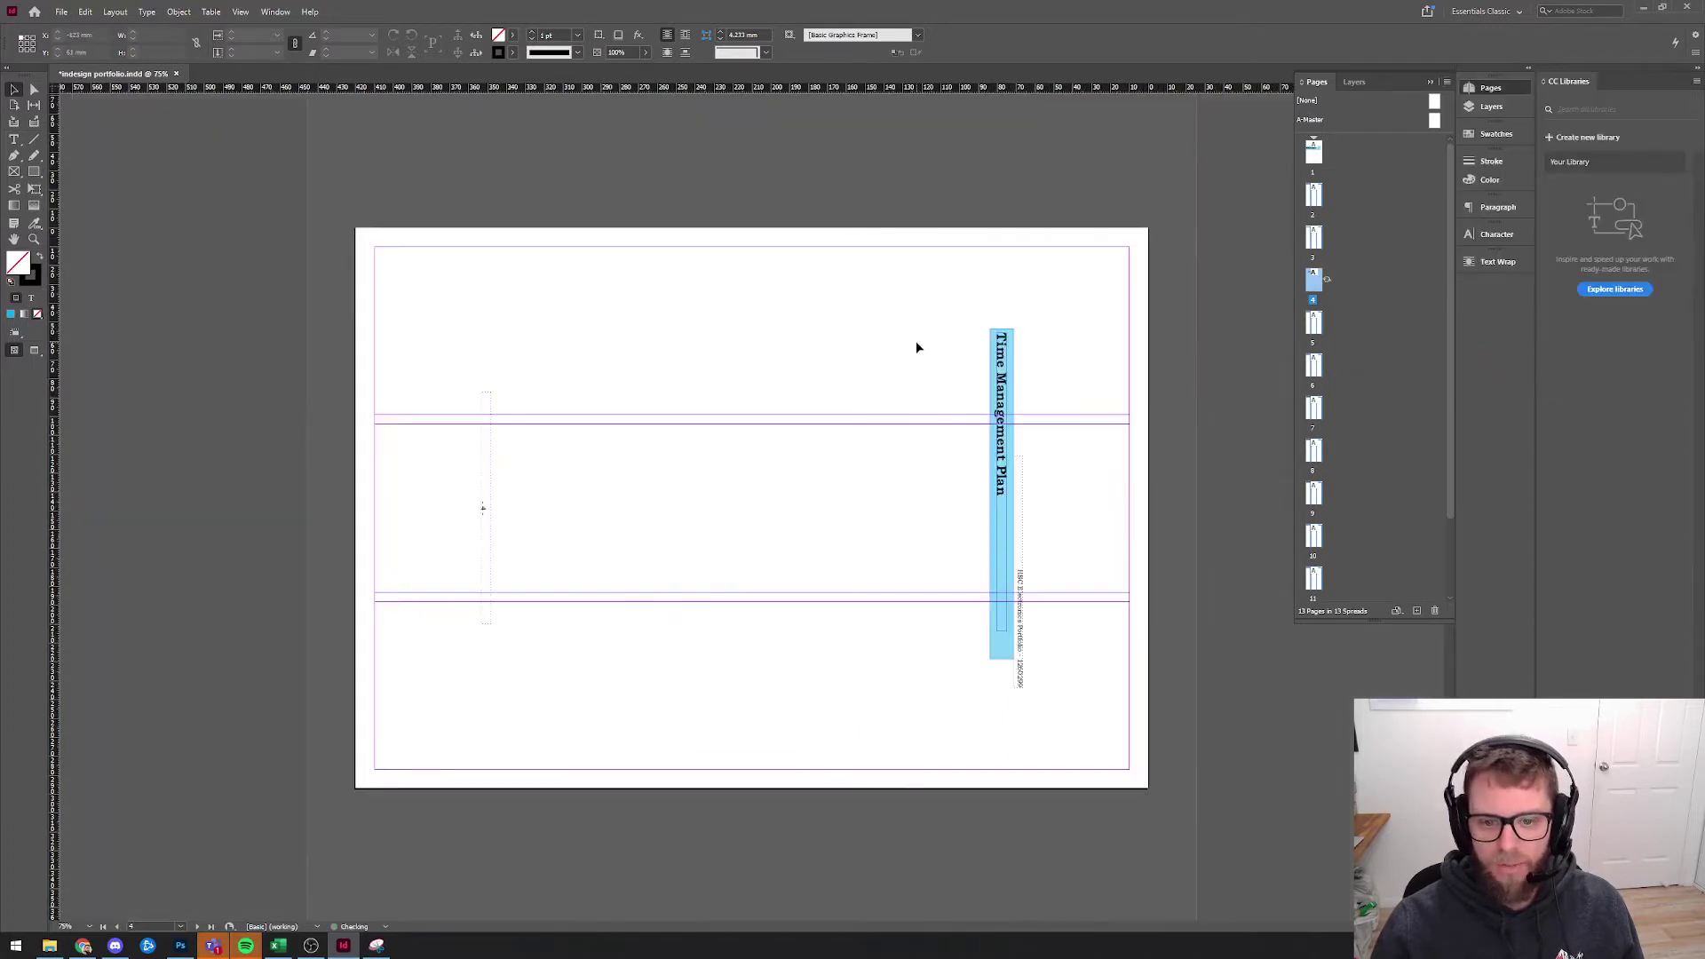
left_click(1339, 279)
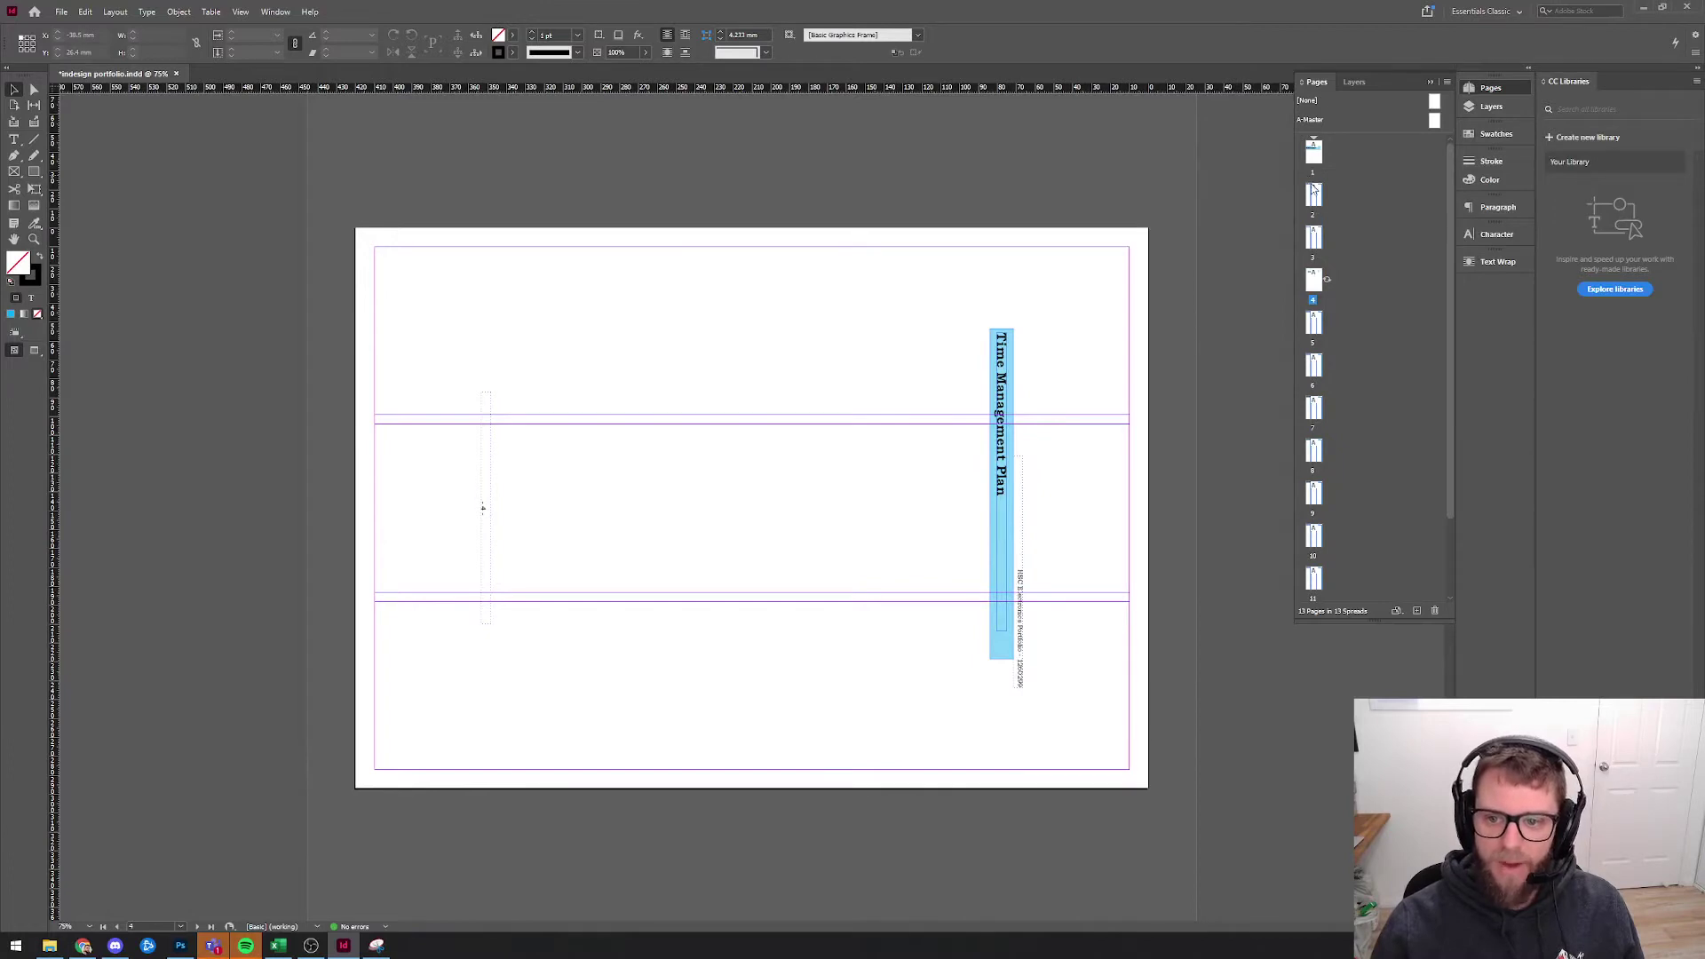
left_click(1316, 286)
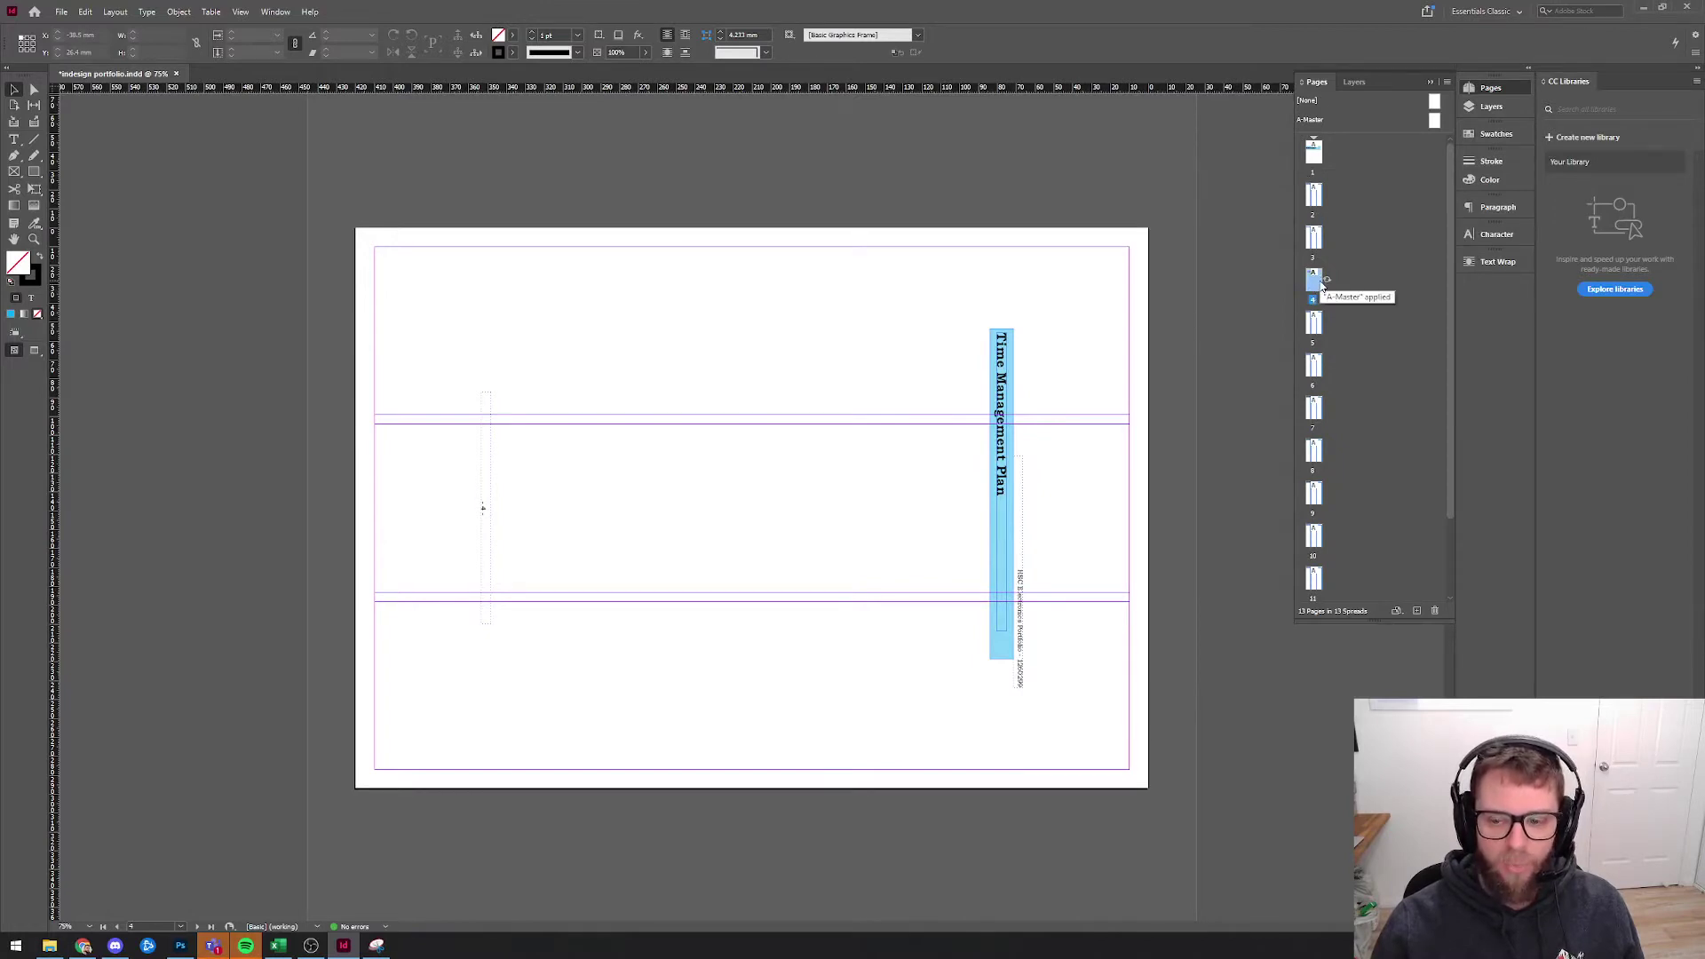
- Rotate the Time Management Plan title and its blue banner to read horizontally and place them in the landscape page's upper-left margin corner
scroll(766, 306, "up", 2)
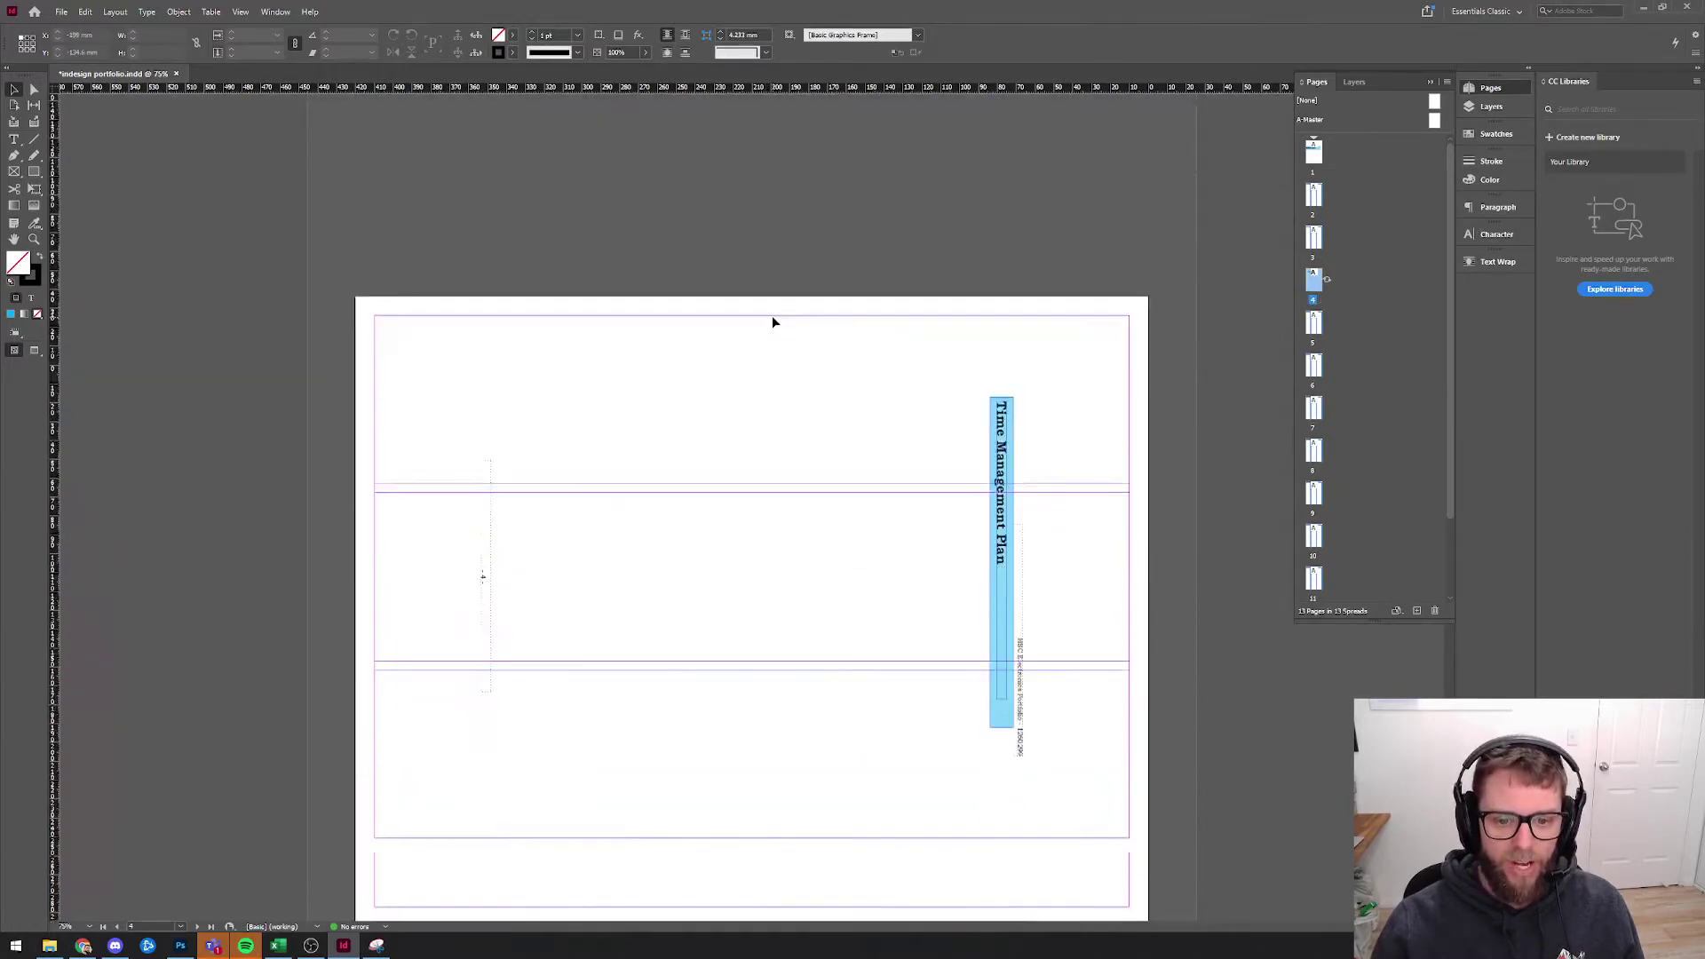
scroll(772, 321, "down", 3)
scroll(772, 320, "up", 3)
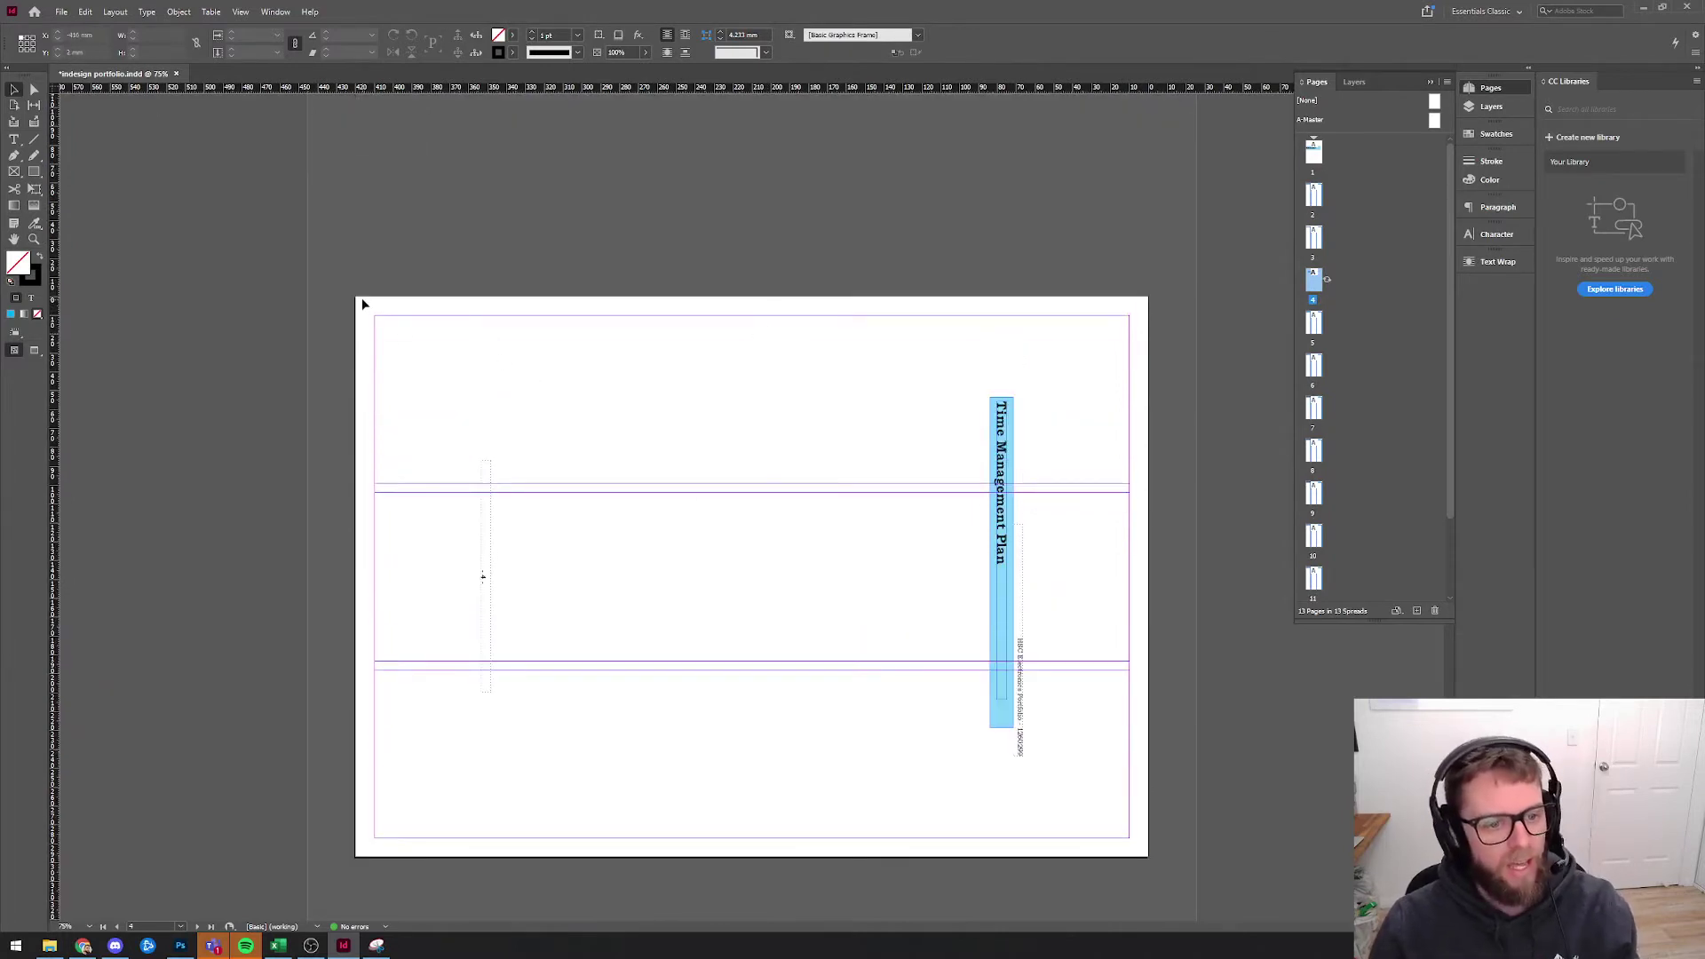
left_click_drag(361, 299, 1089, 742)
left_click(1009, 458)
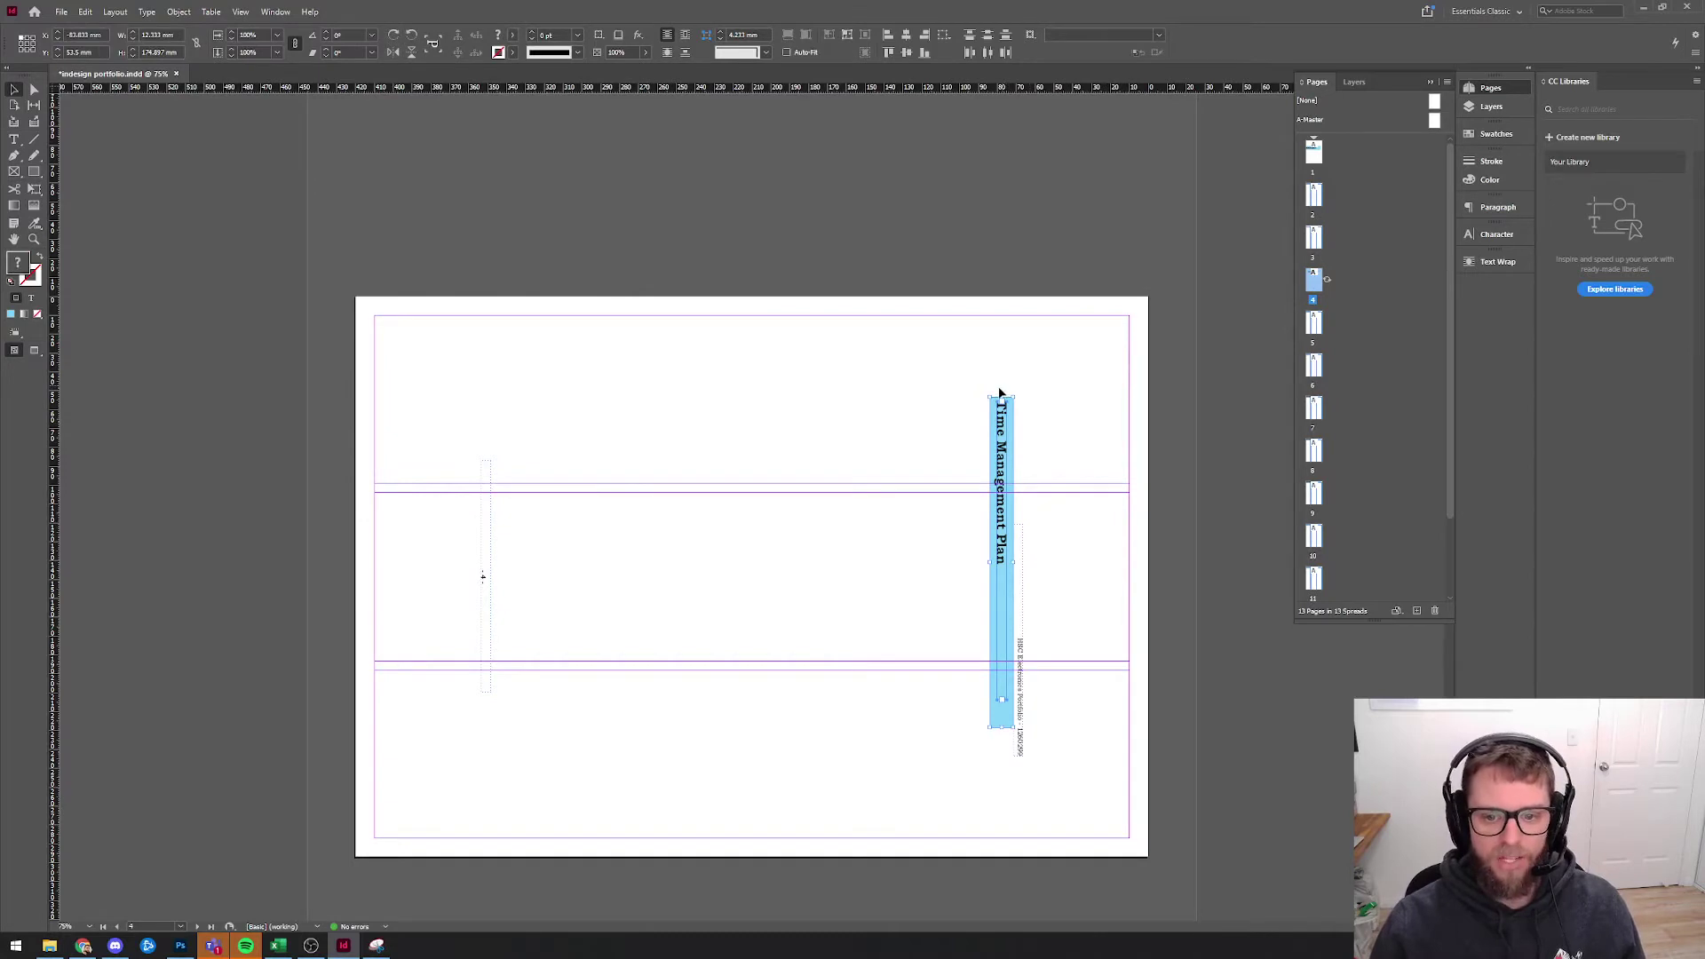
left_click_drag(987, 391, 410, 346)
left_click(944, 551)
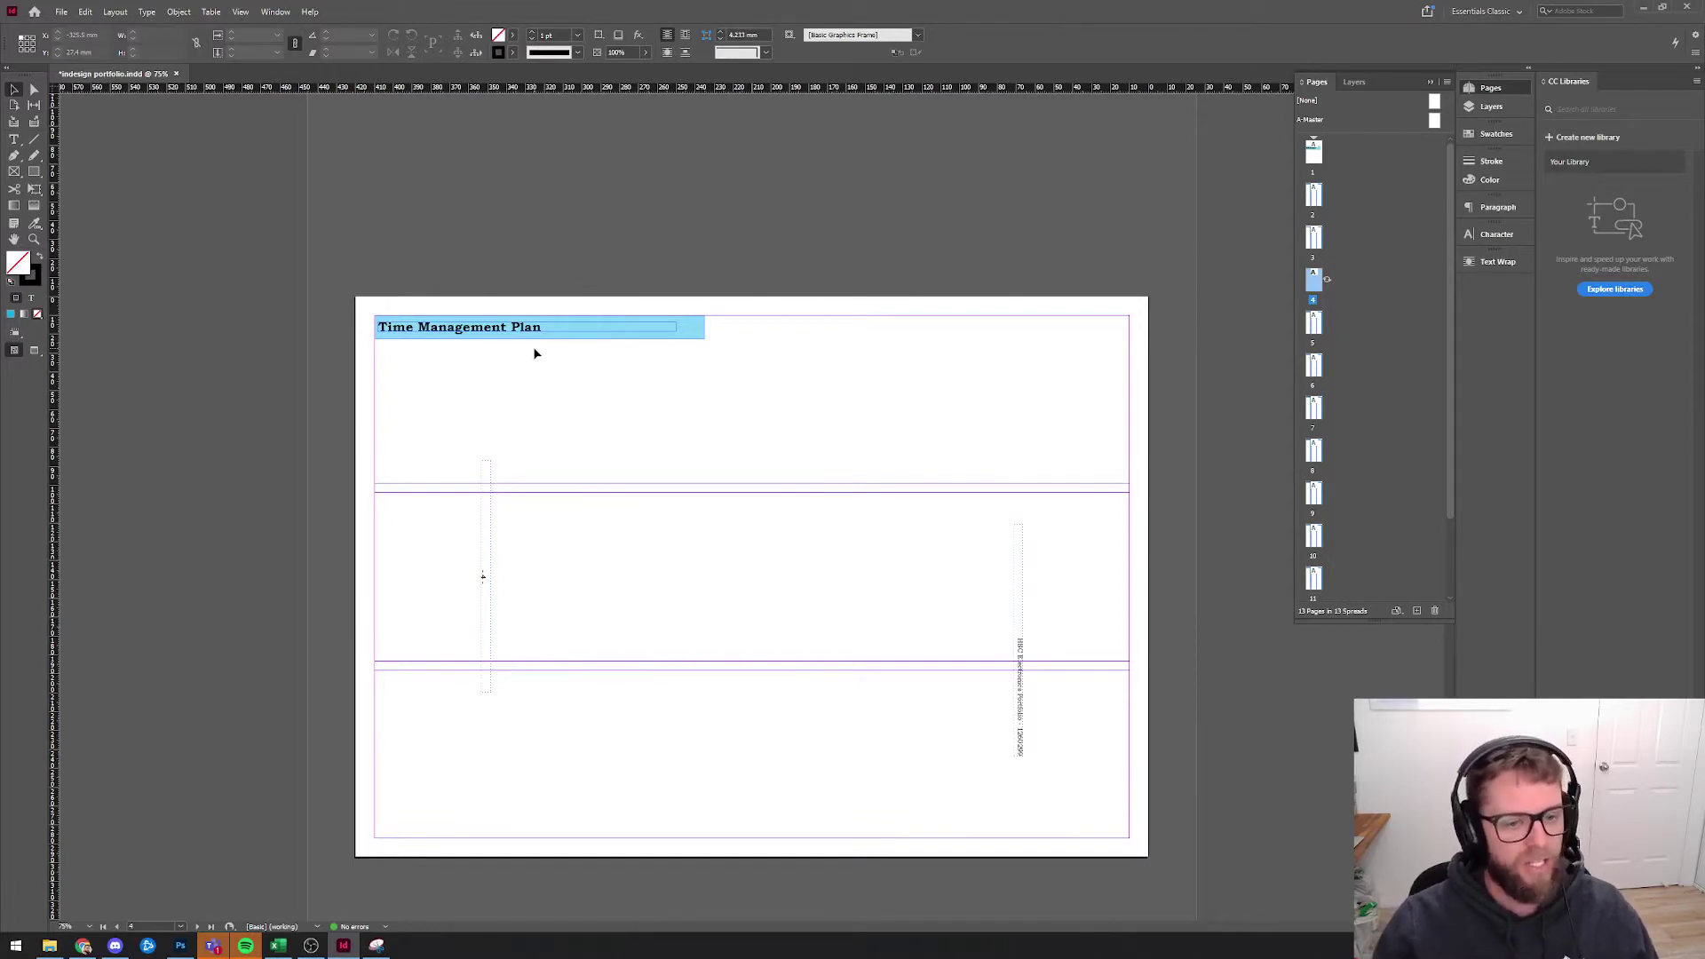
- Override all master page items on page 4 so its header and page number frames can be edited
scroll(1167, 696, "down", 5)
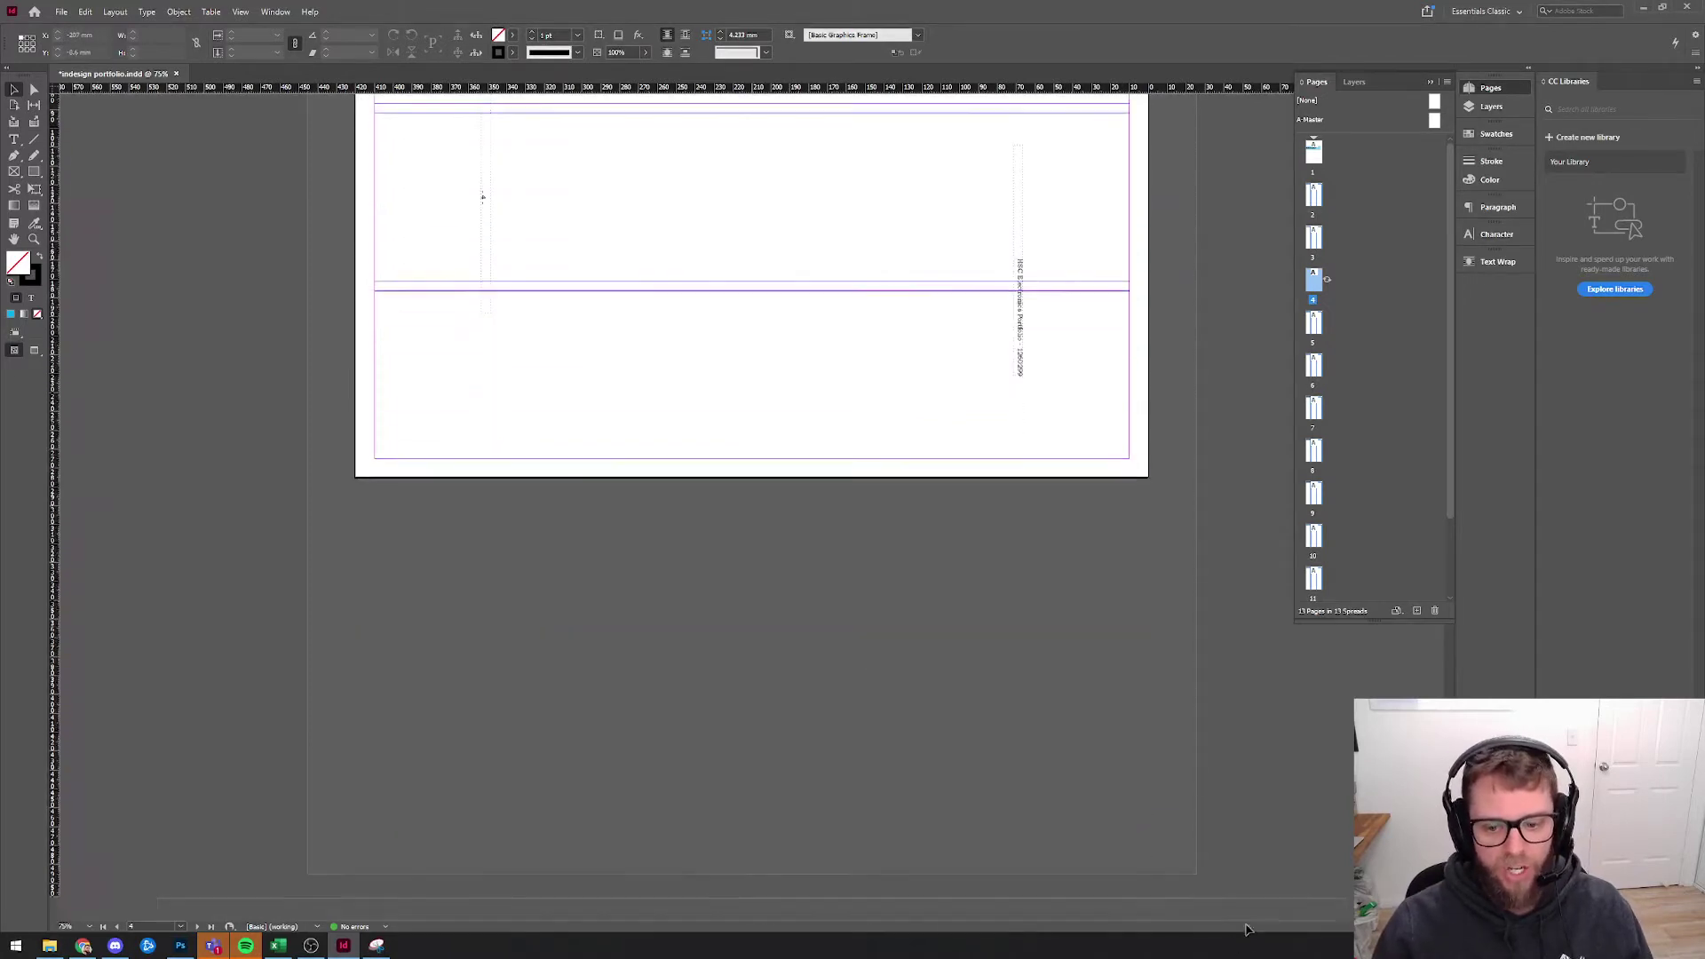
scroll(320, 332, "up", 4)
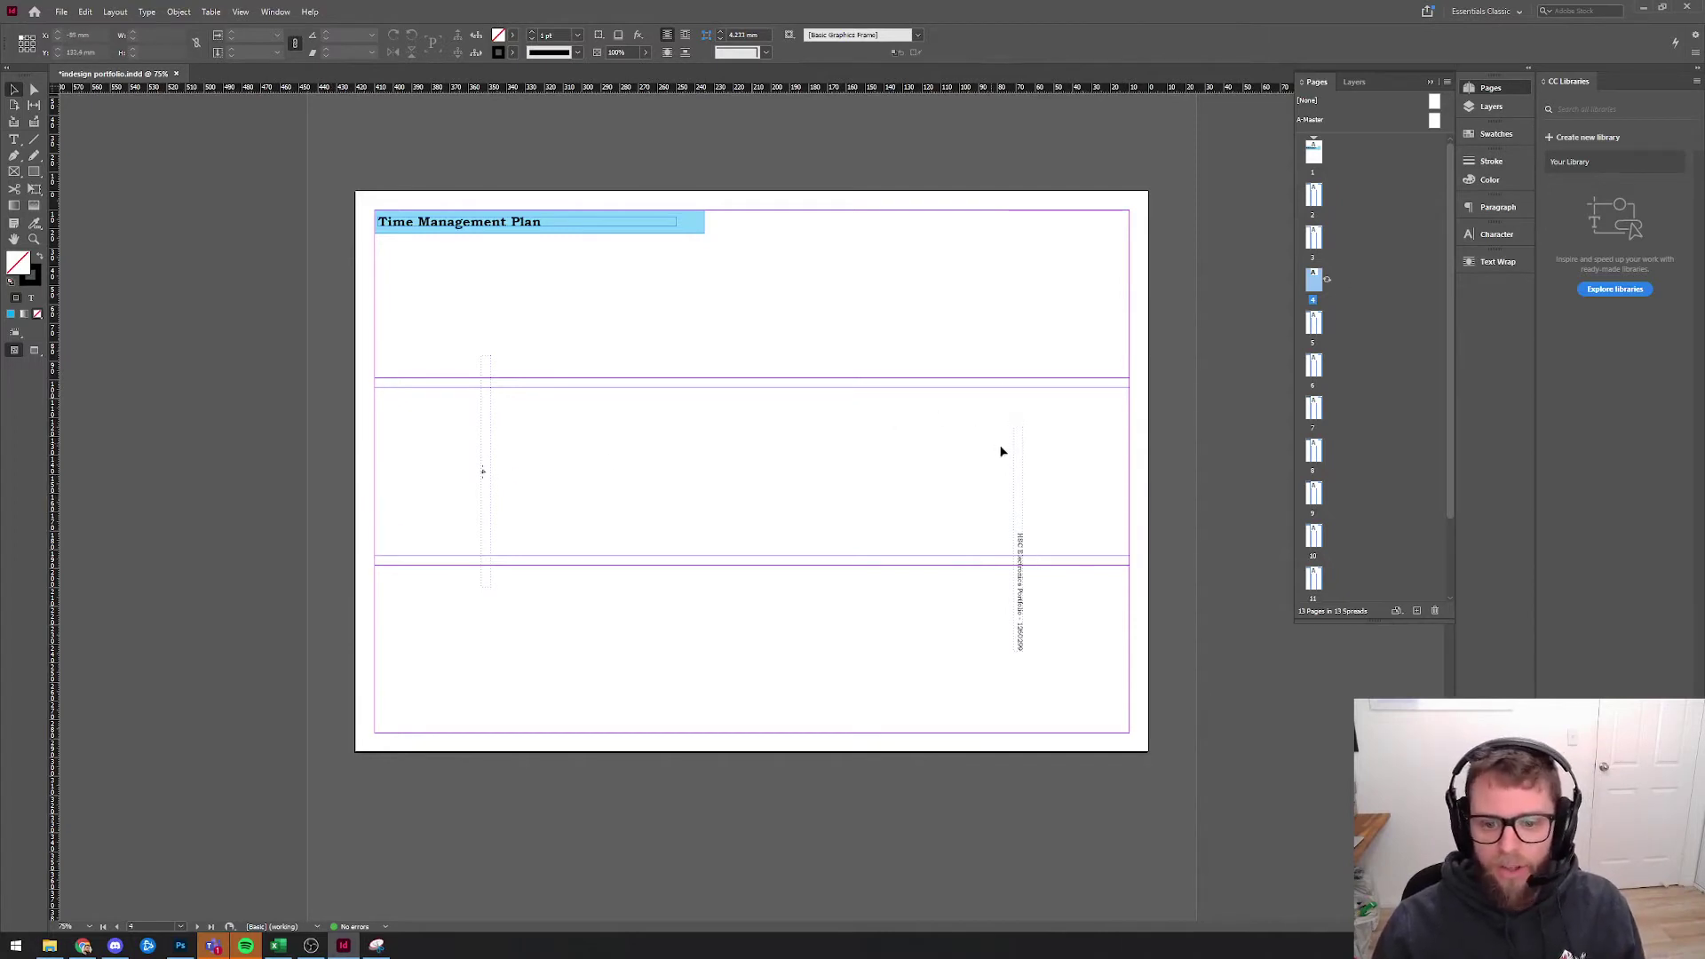
left_click_drag(1063, 677, 438, 349)
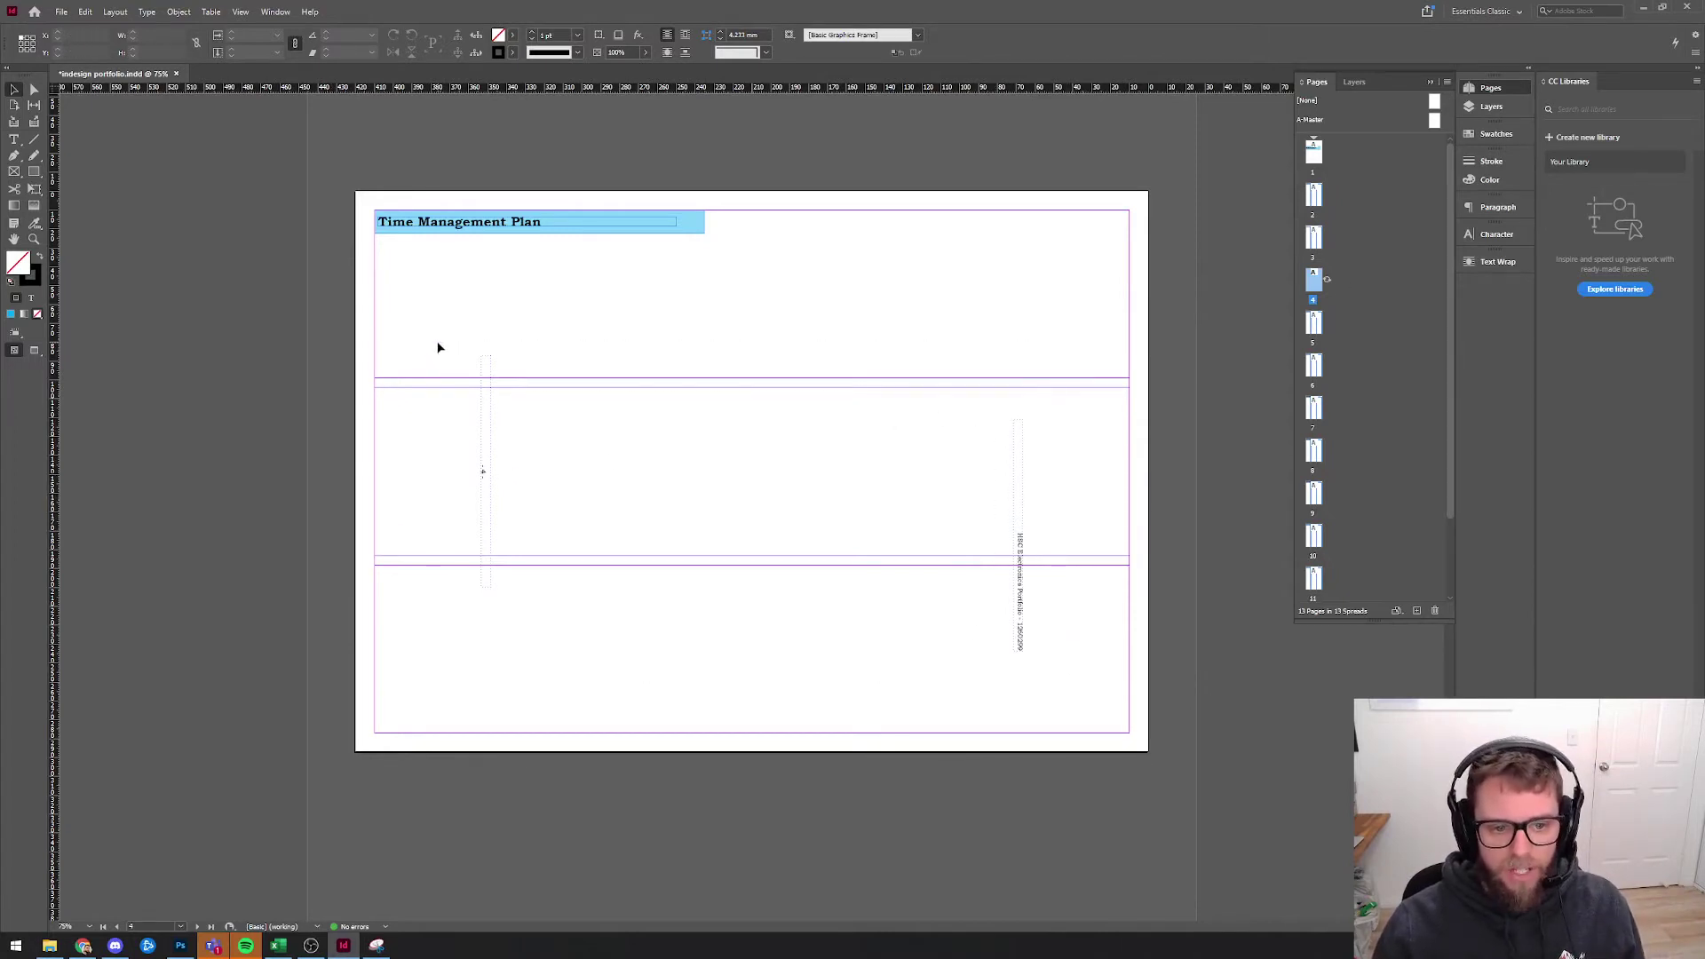
left_click_drag(468, 456, 557, 527)
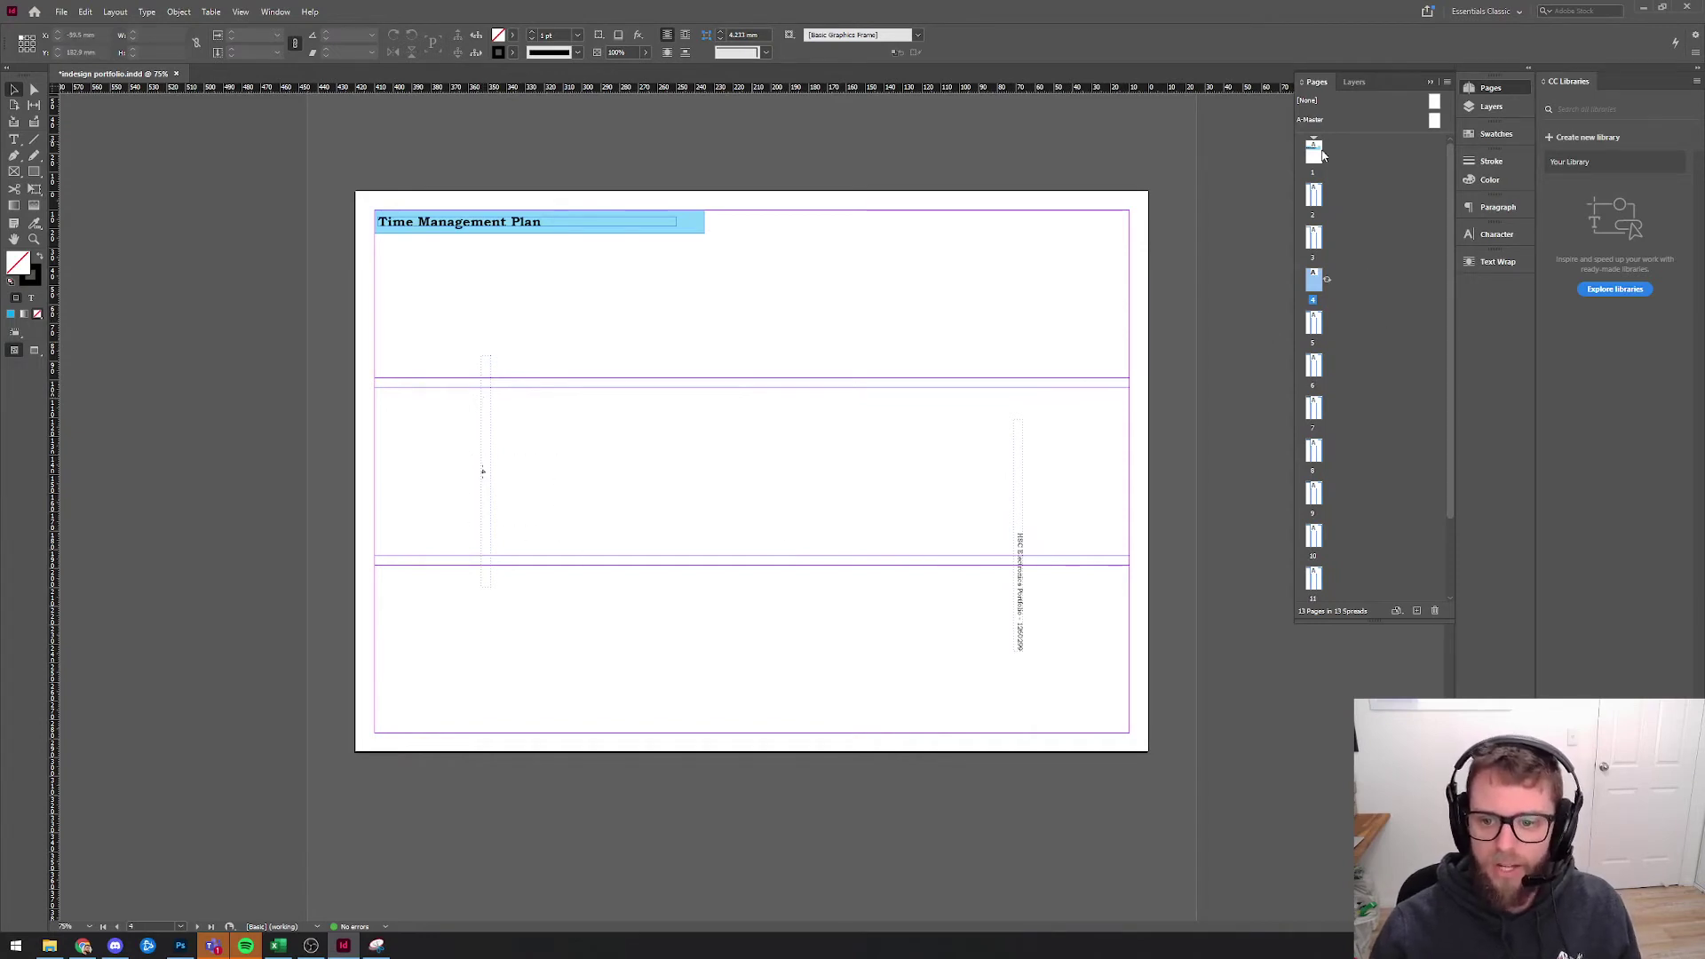
right_click(1314, 281)
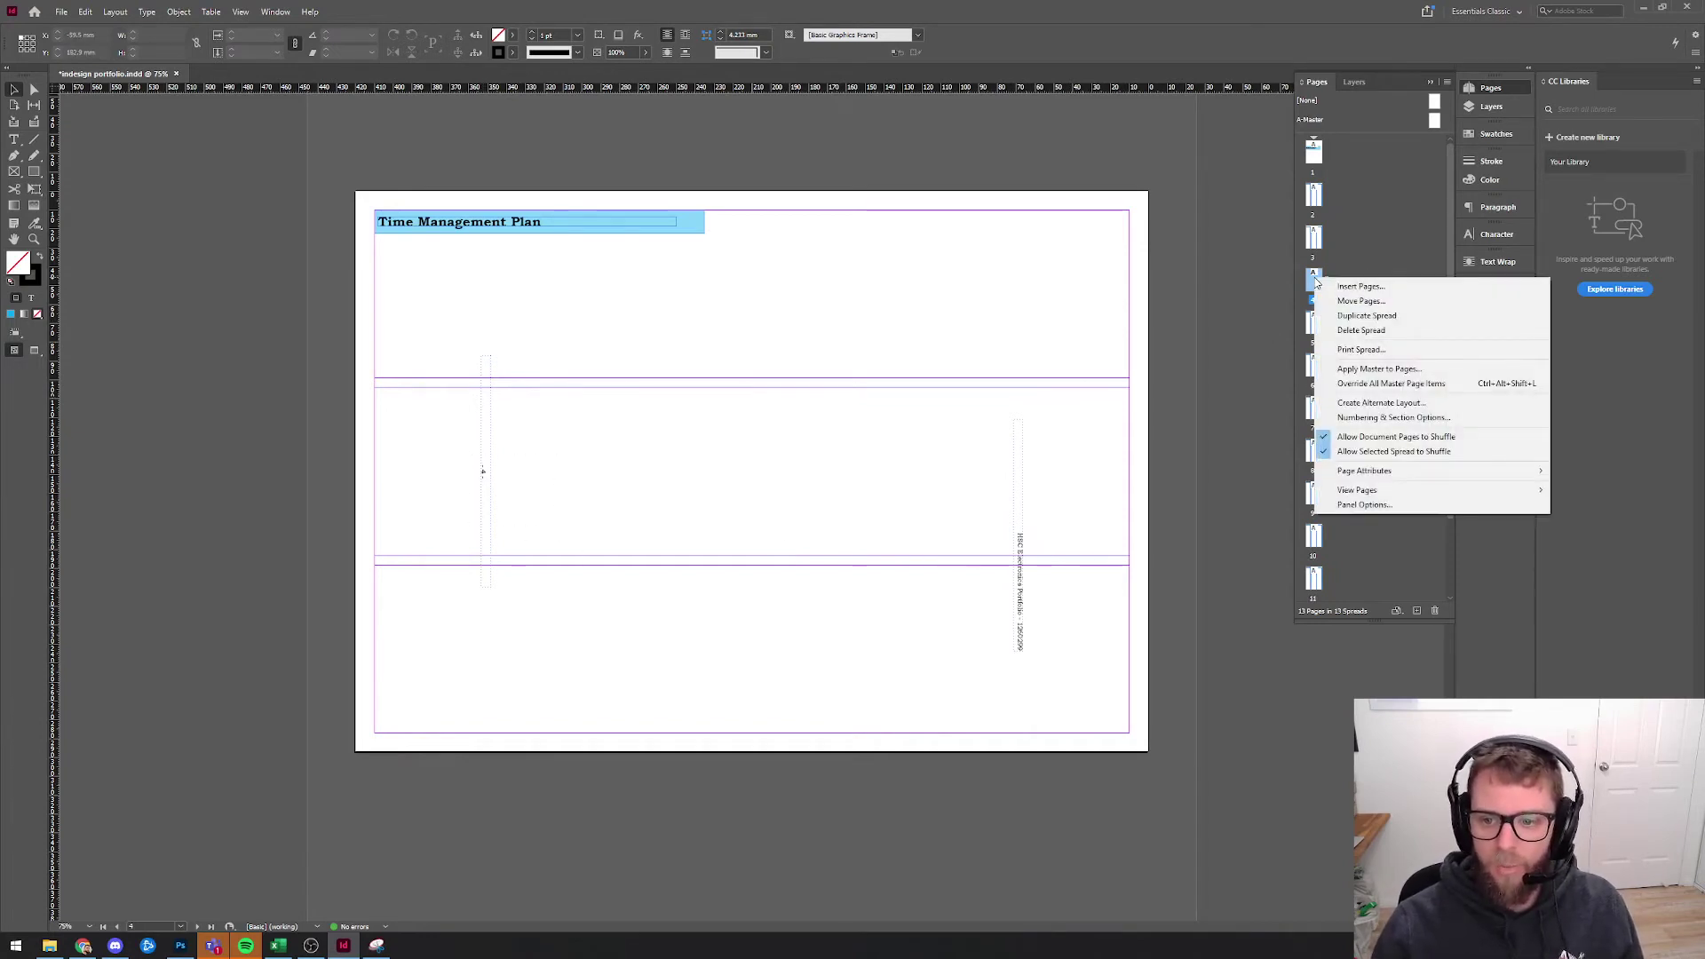
left_click(1360, 384)
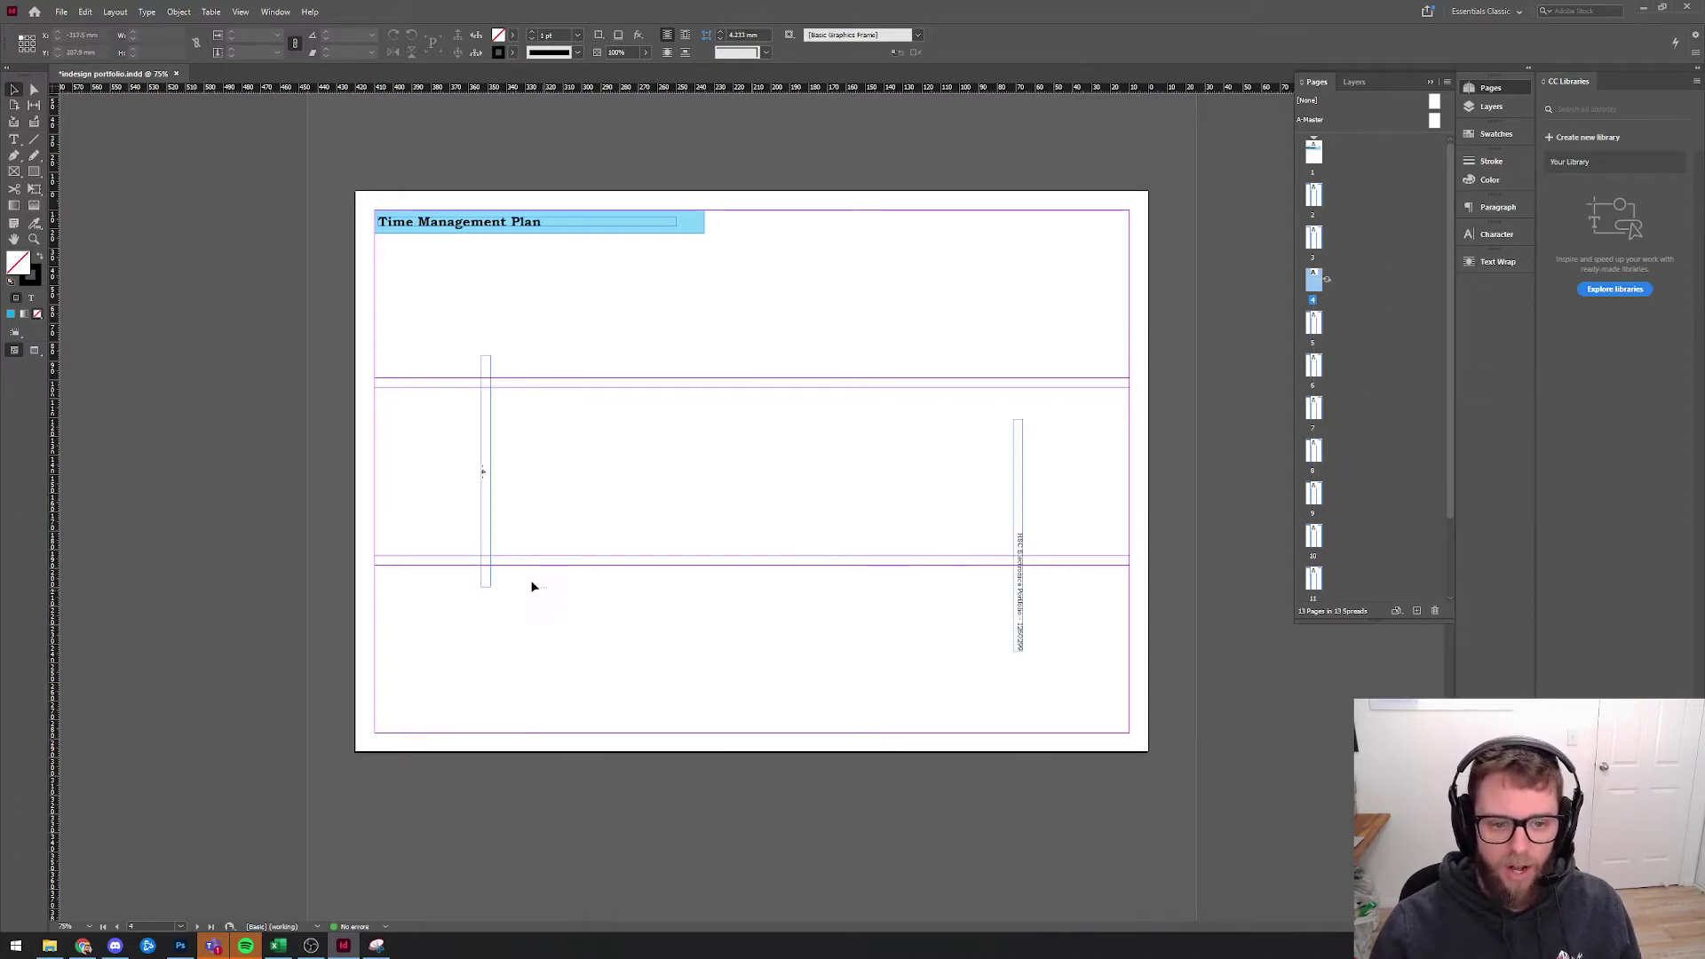
- Rotate the page number frame to read horizontally and centre it just below the landscape page's bottom margin
left_click(487, 551)
left_click_drag(476, 353, 370, 457)
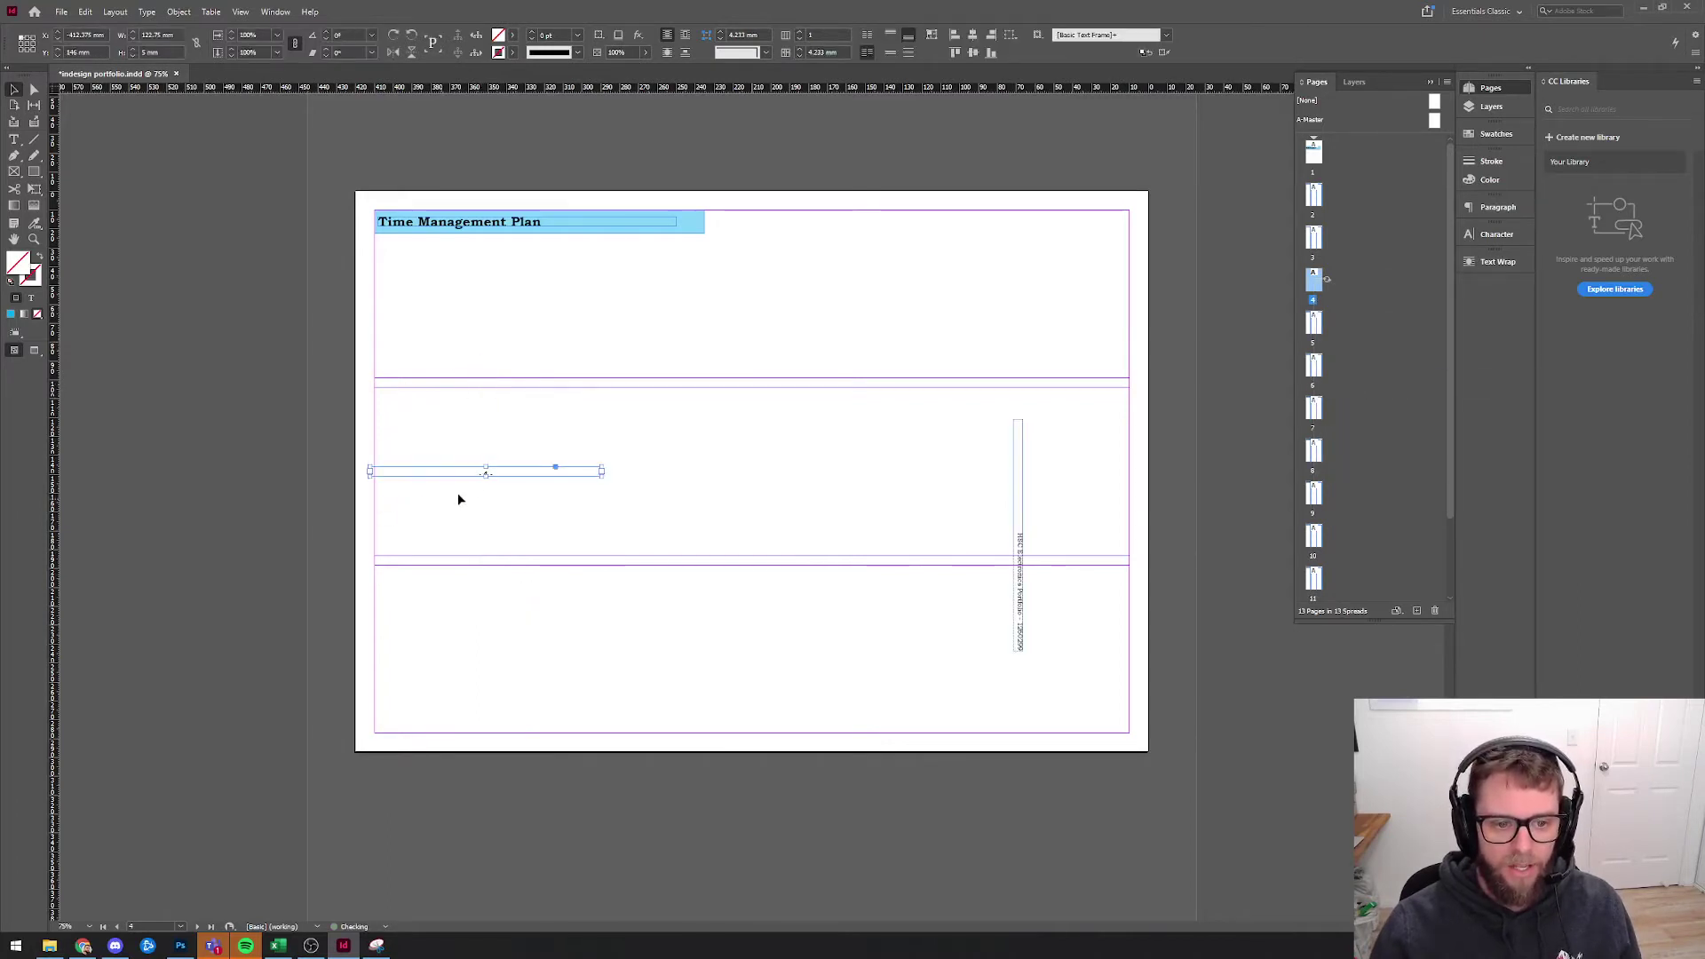
left_click_drag(477, 478, 744, 742)
- Rotate the HSC Electronics Portfolio header frame to read horizontally and align it above the landscape page's upper-right margin corner
left_click(952, 656)
left_click_drag(1021, 638, 1019, 633)
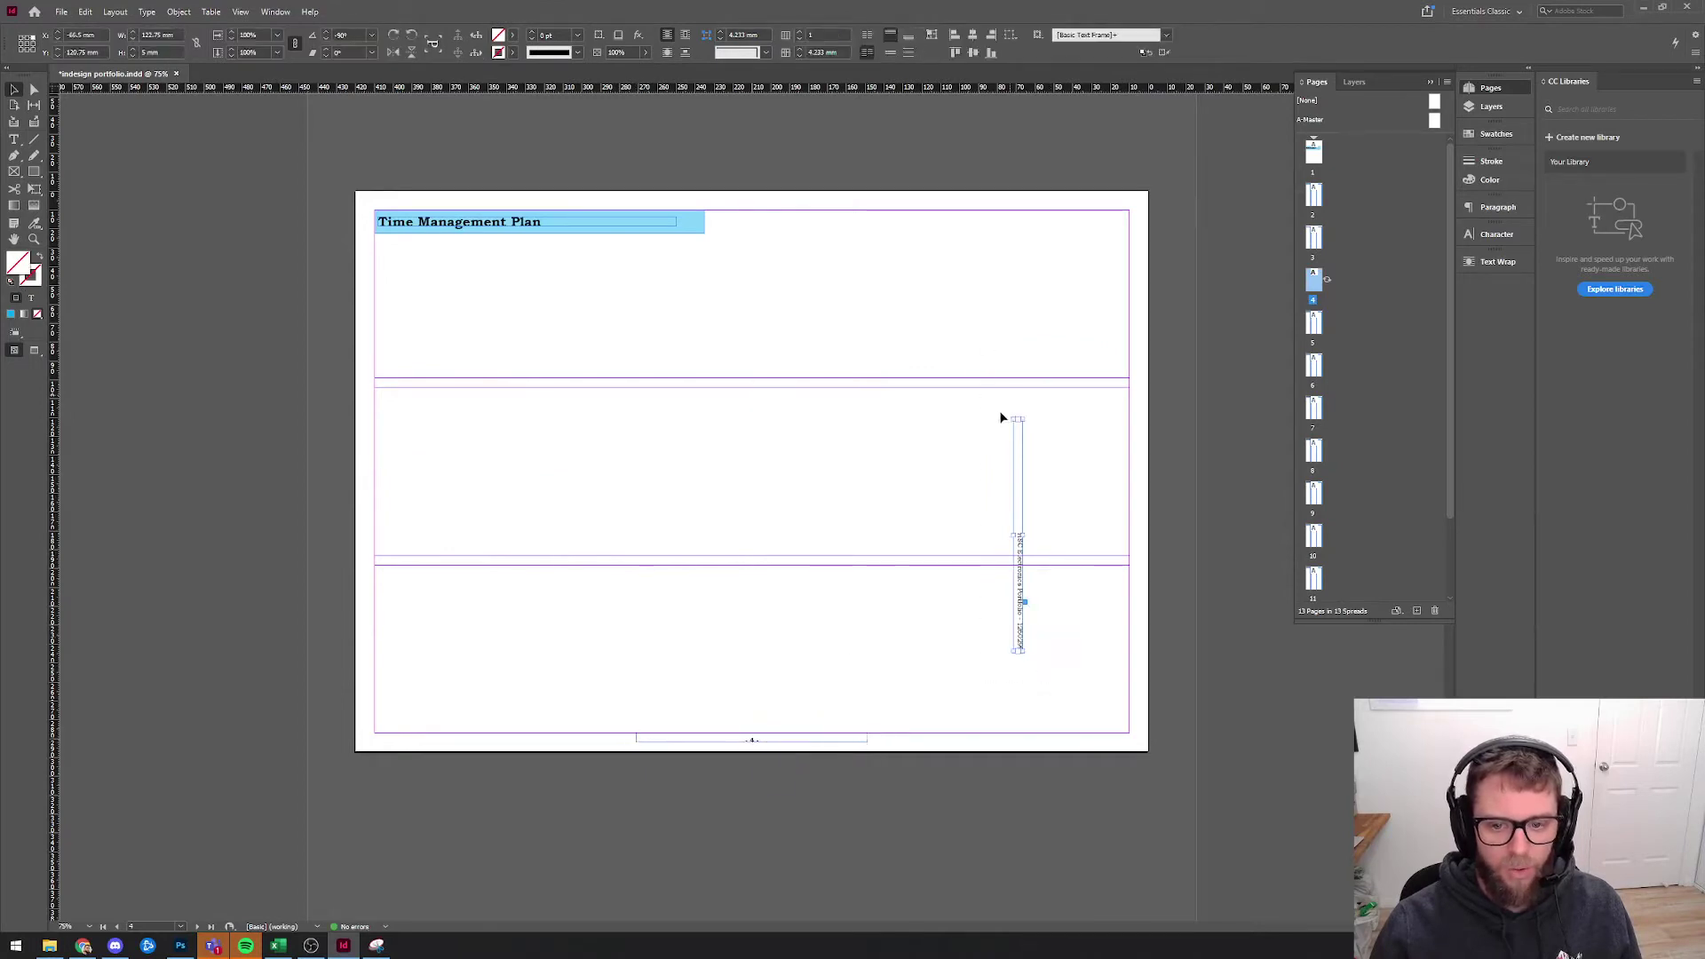
left_click_drag(1009, 415, 904, 573)
left_click_drag(1065, 537, 1052, 206)
left_click(867, 375)
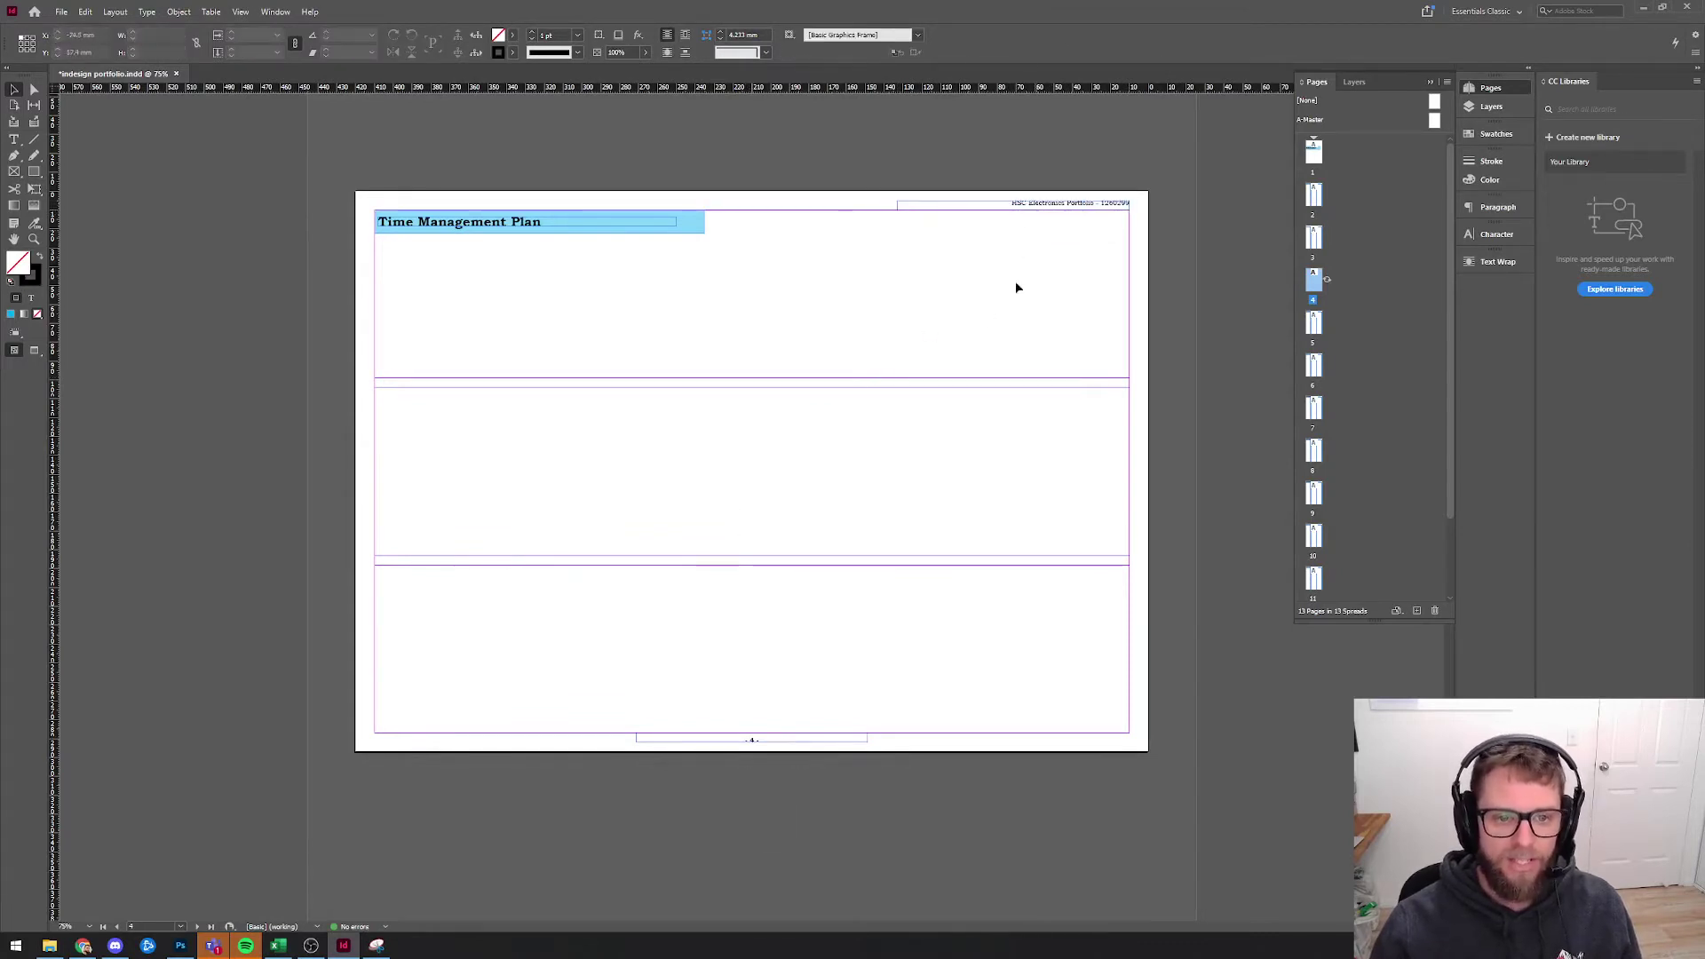
- Compare the landscape Time Management Plan page with the preceding portrait pages and preview it without guides and frame edges
scroll(720, 443, "up", 15)
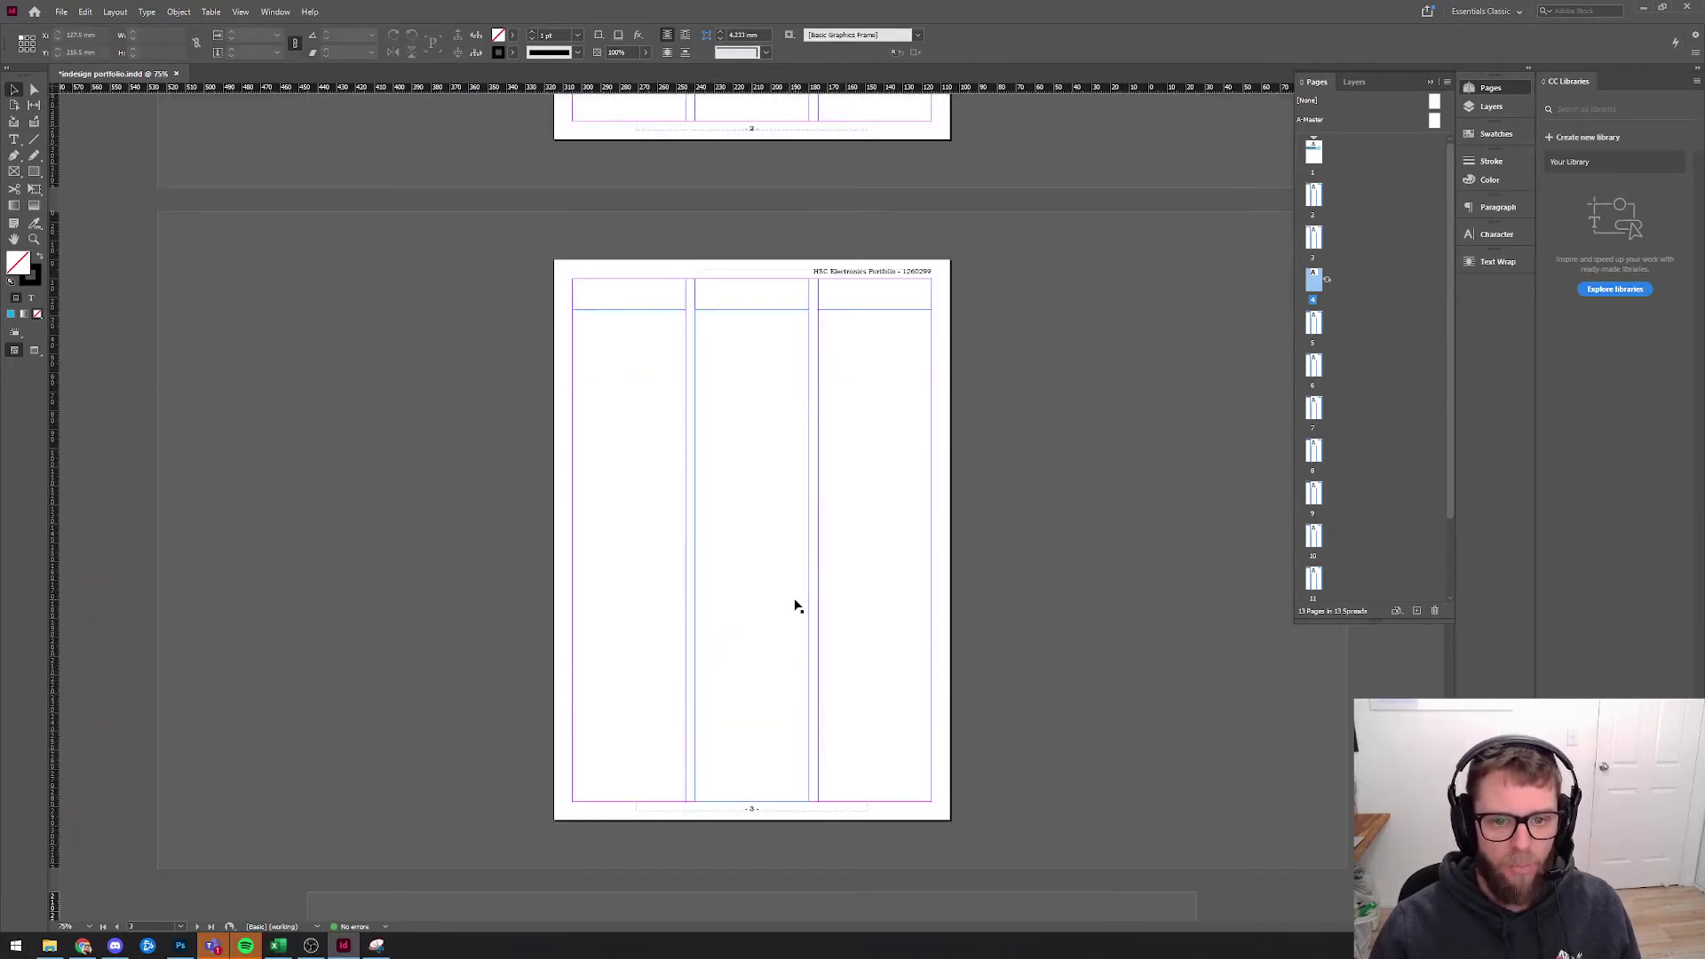
scroll(794, 613, "up", 2)
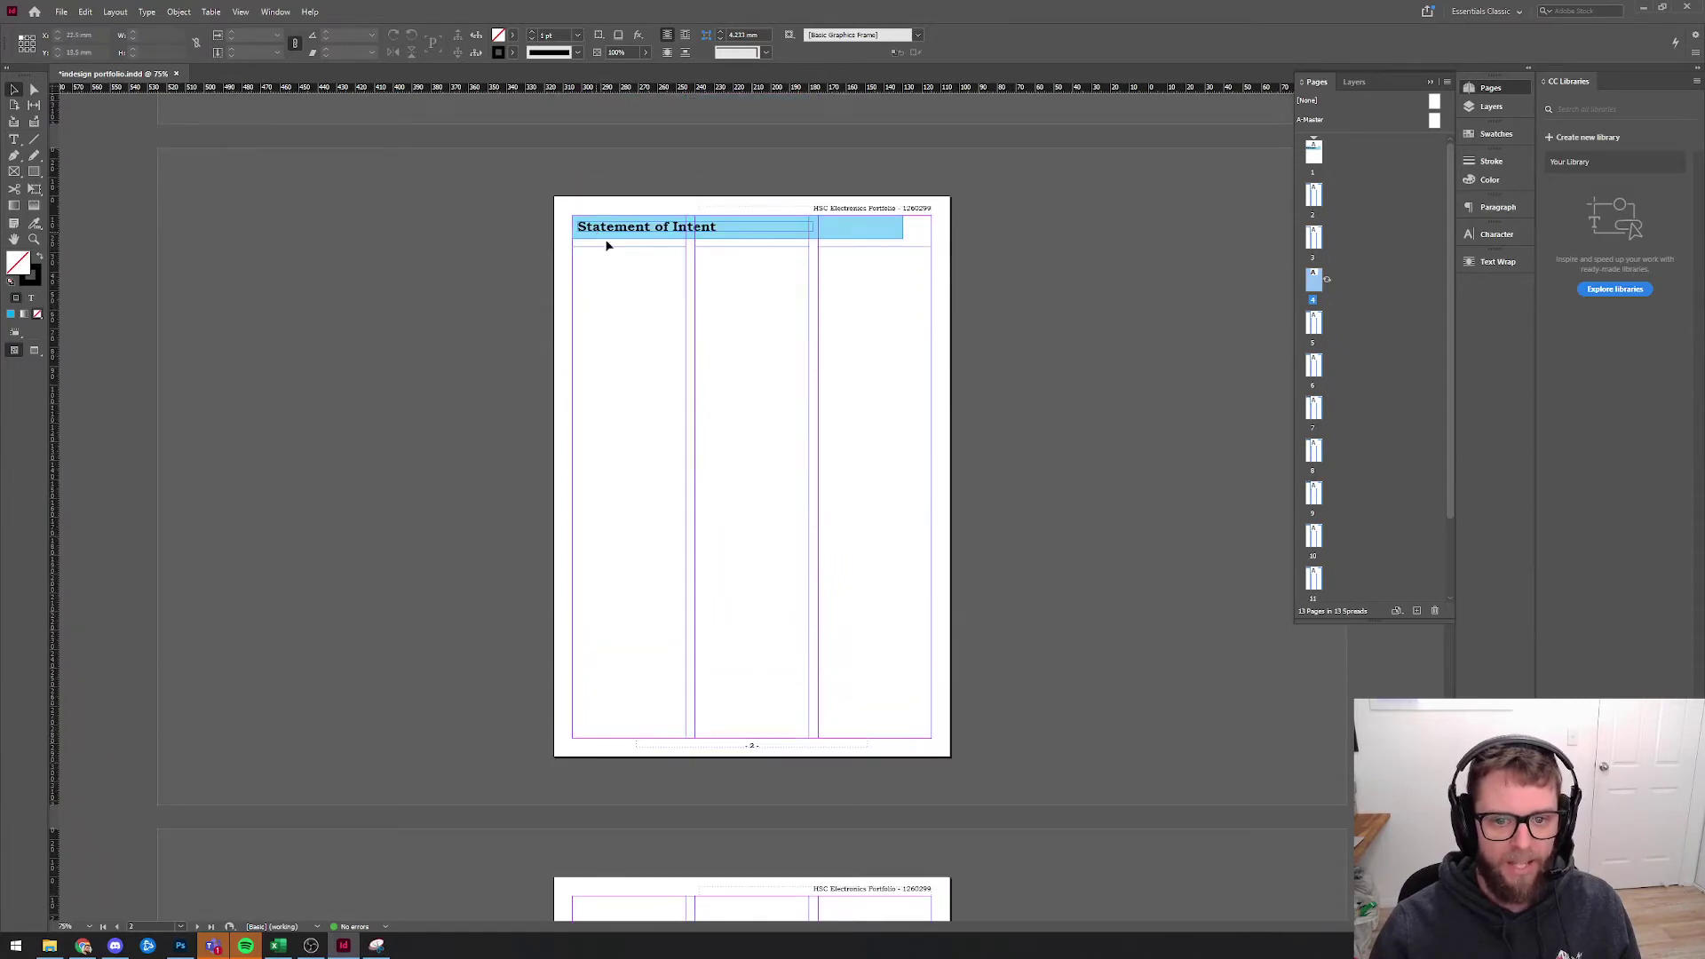
scroll(750, 743, "down", 15)
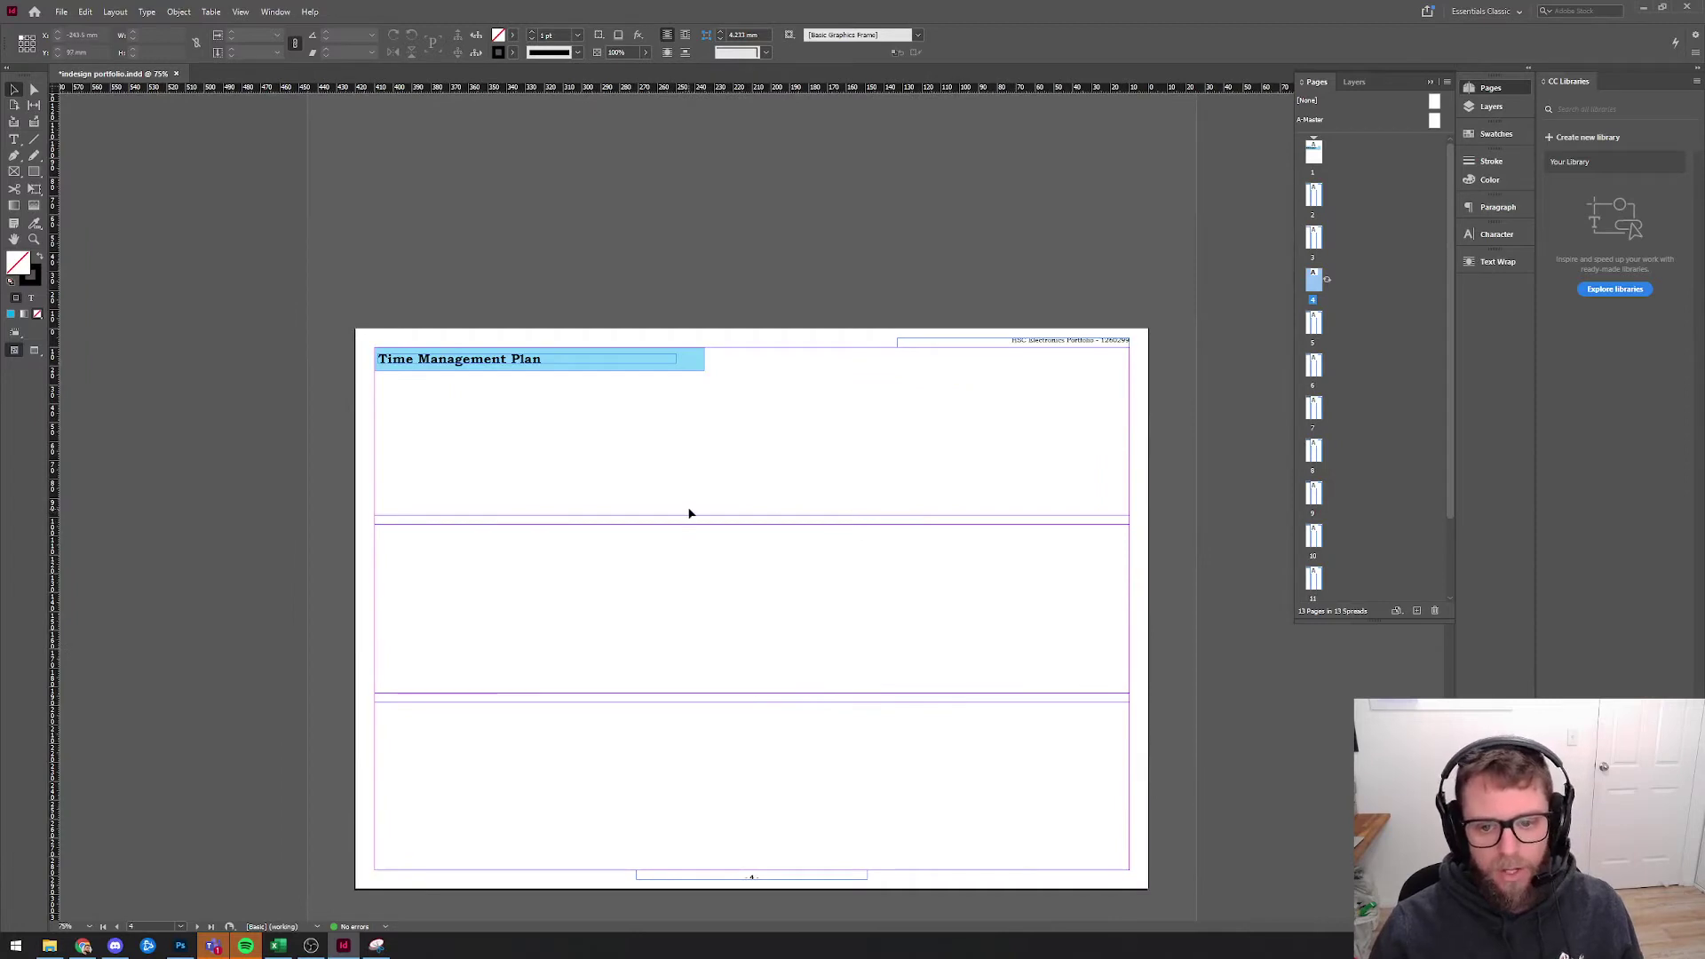
key("w")
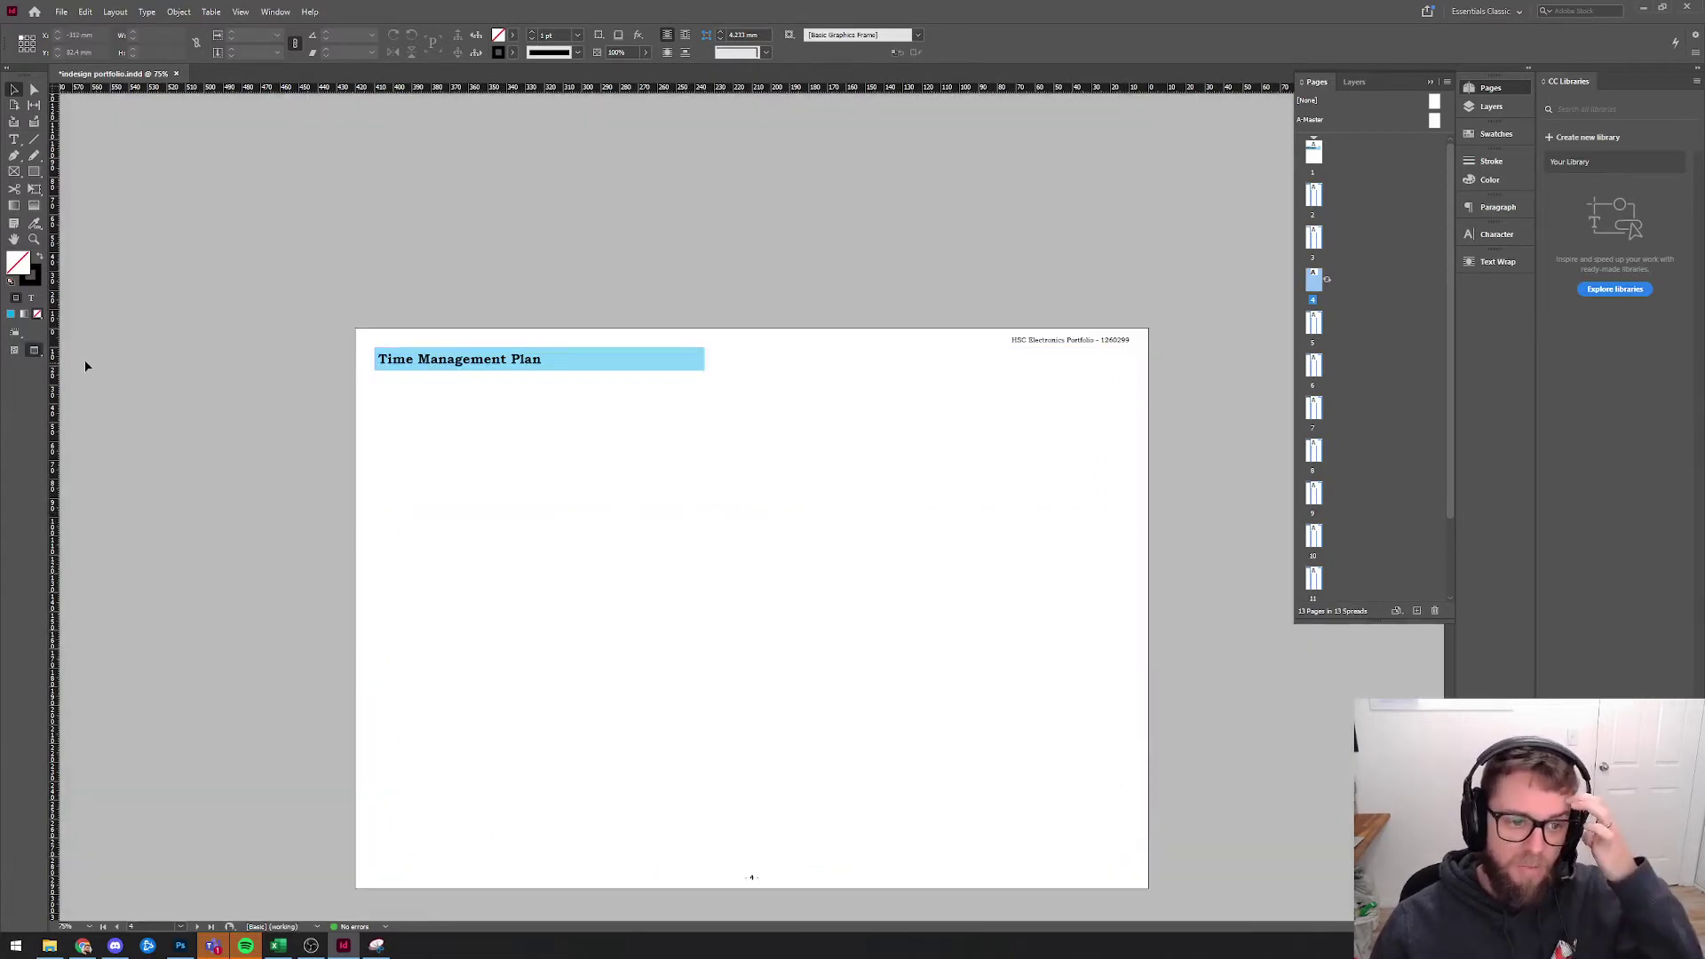
key("w")
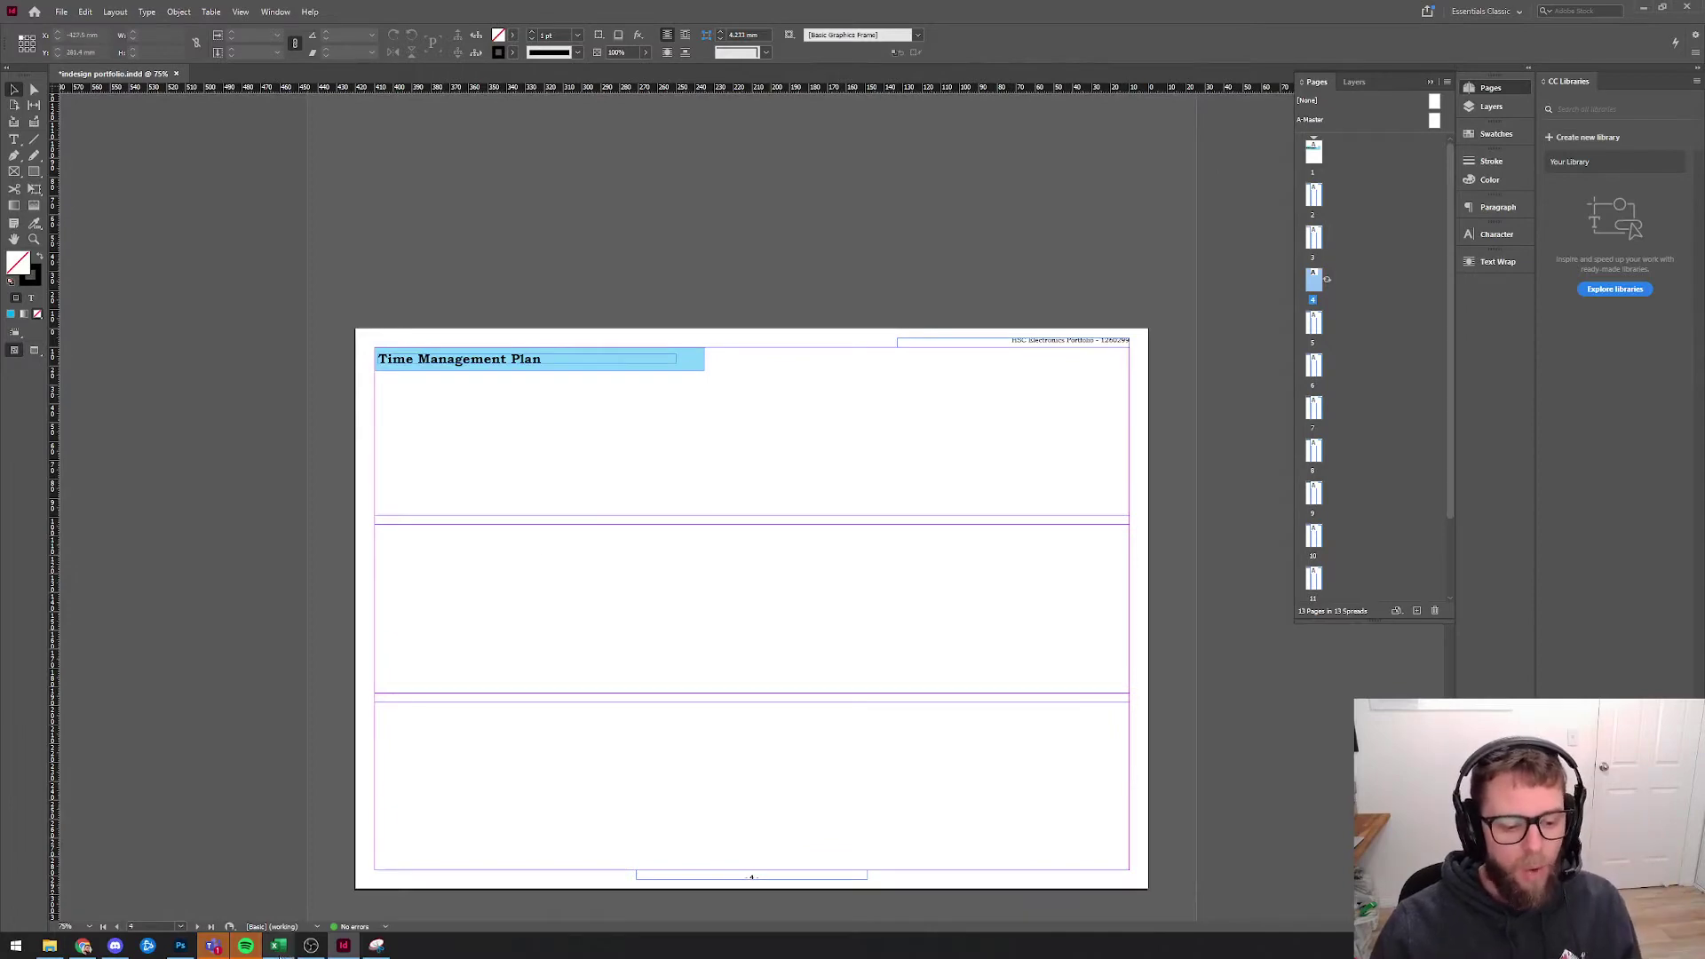
- Check the timeplan table in Excel, return to the InDesign portfolio, and examine the empty area below the title banner
left_click(278, 946)
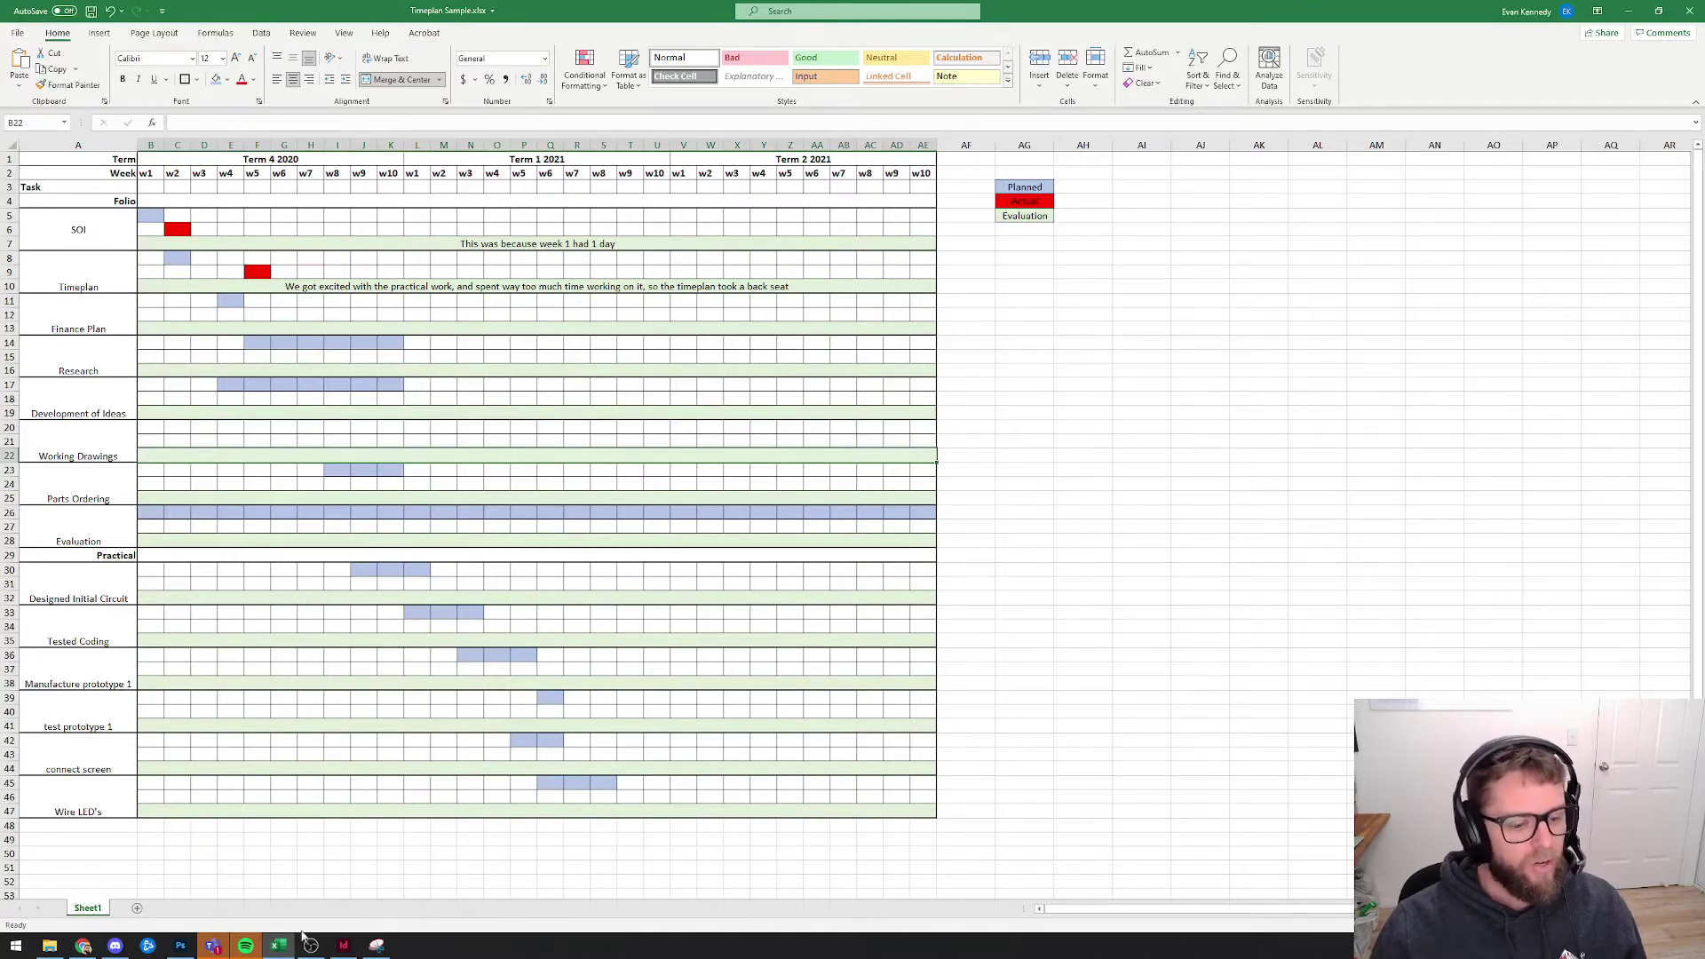
left_click(343, 947)
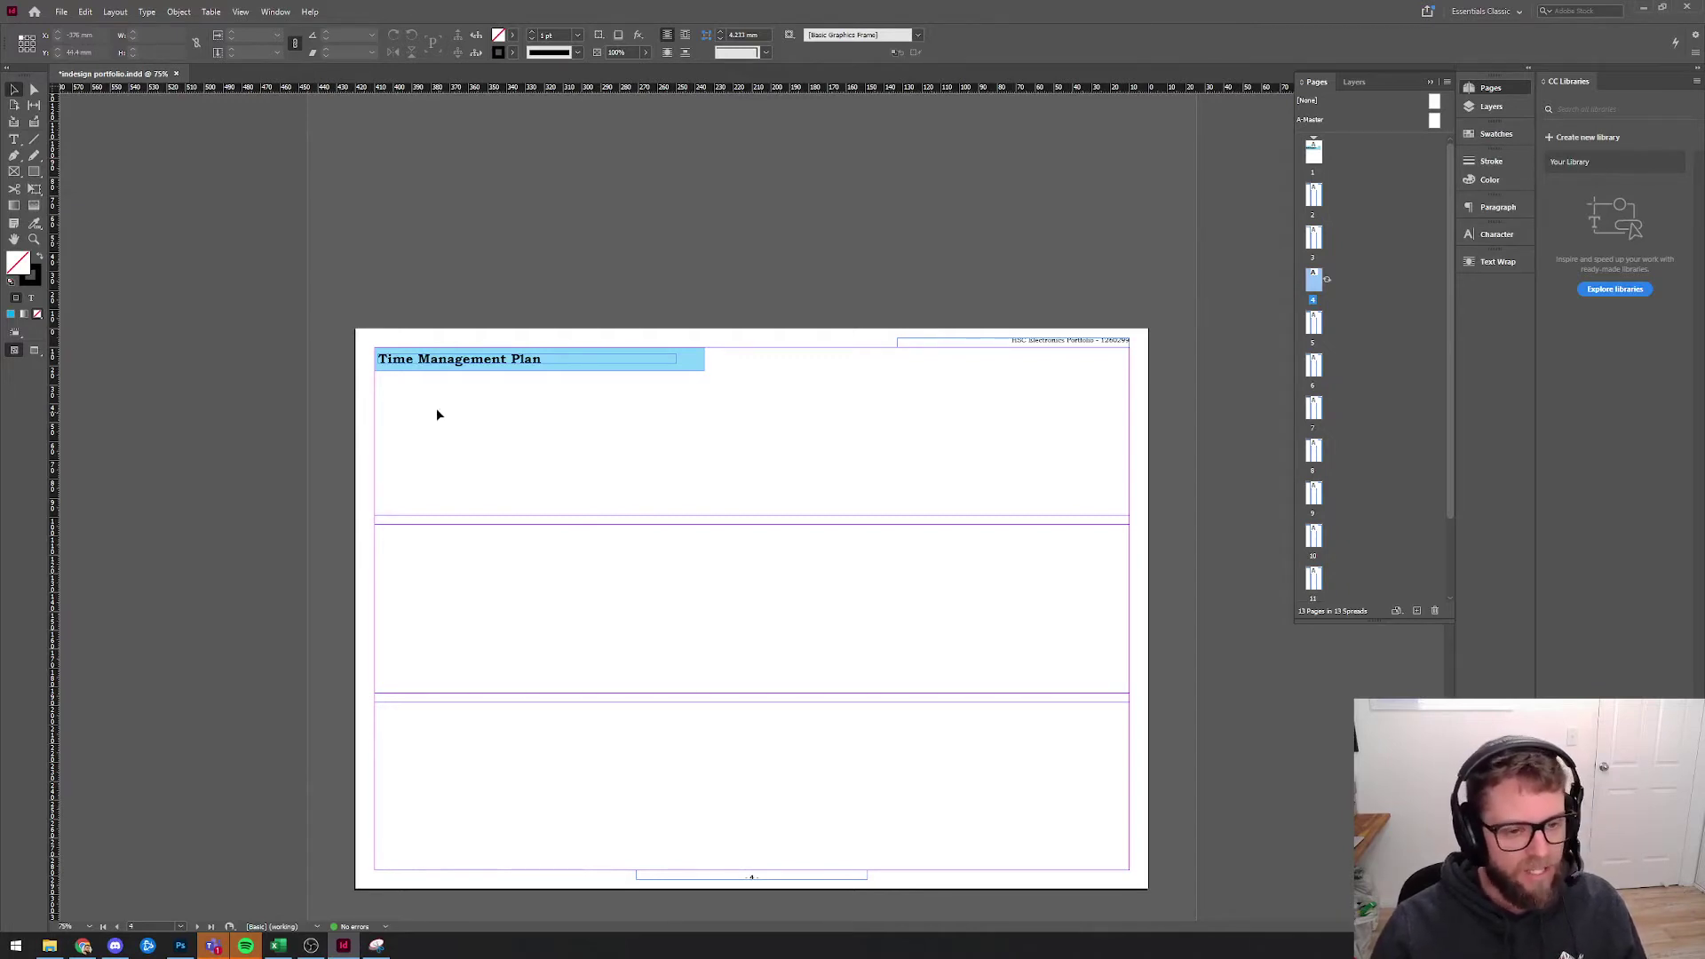
left_click_drag(382, 384, 1124, 871)
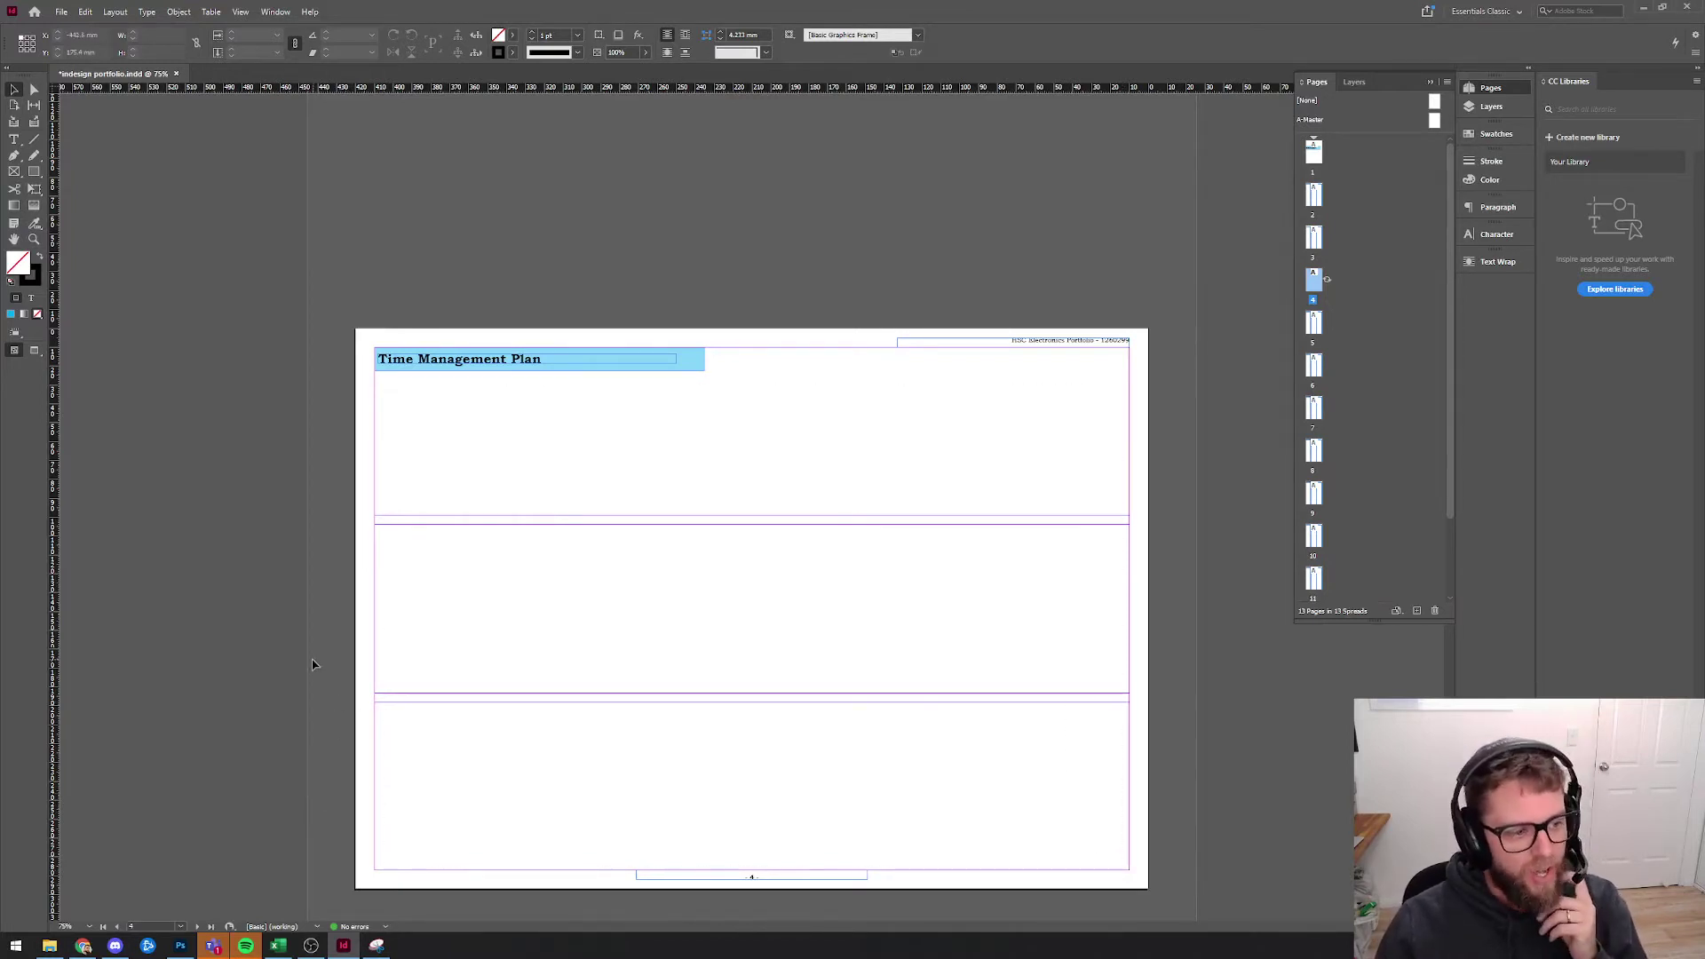
- Draw a rectangular placeholder frame about 400 mm wide below the title banner, reaching the page's side and bottom margins
key("f")
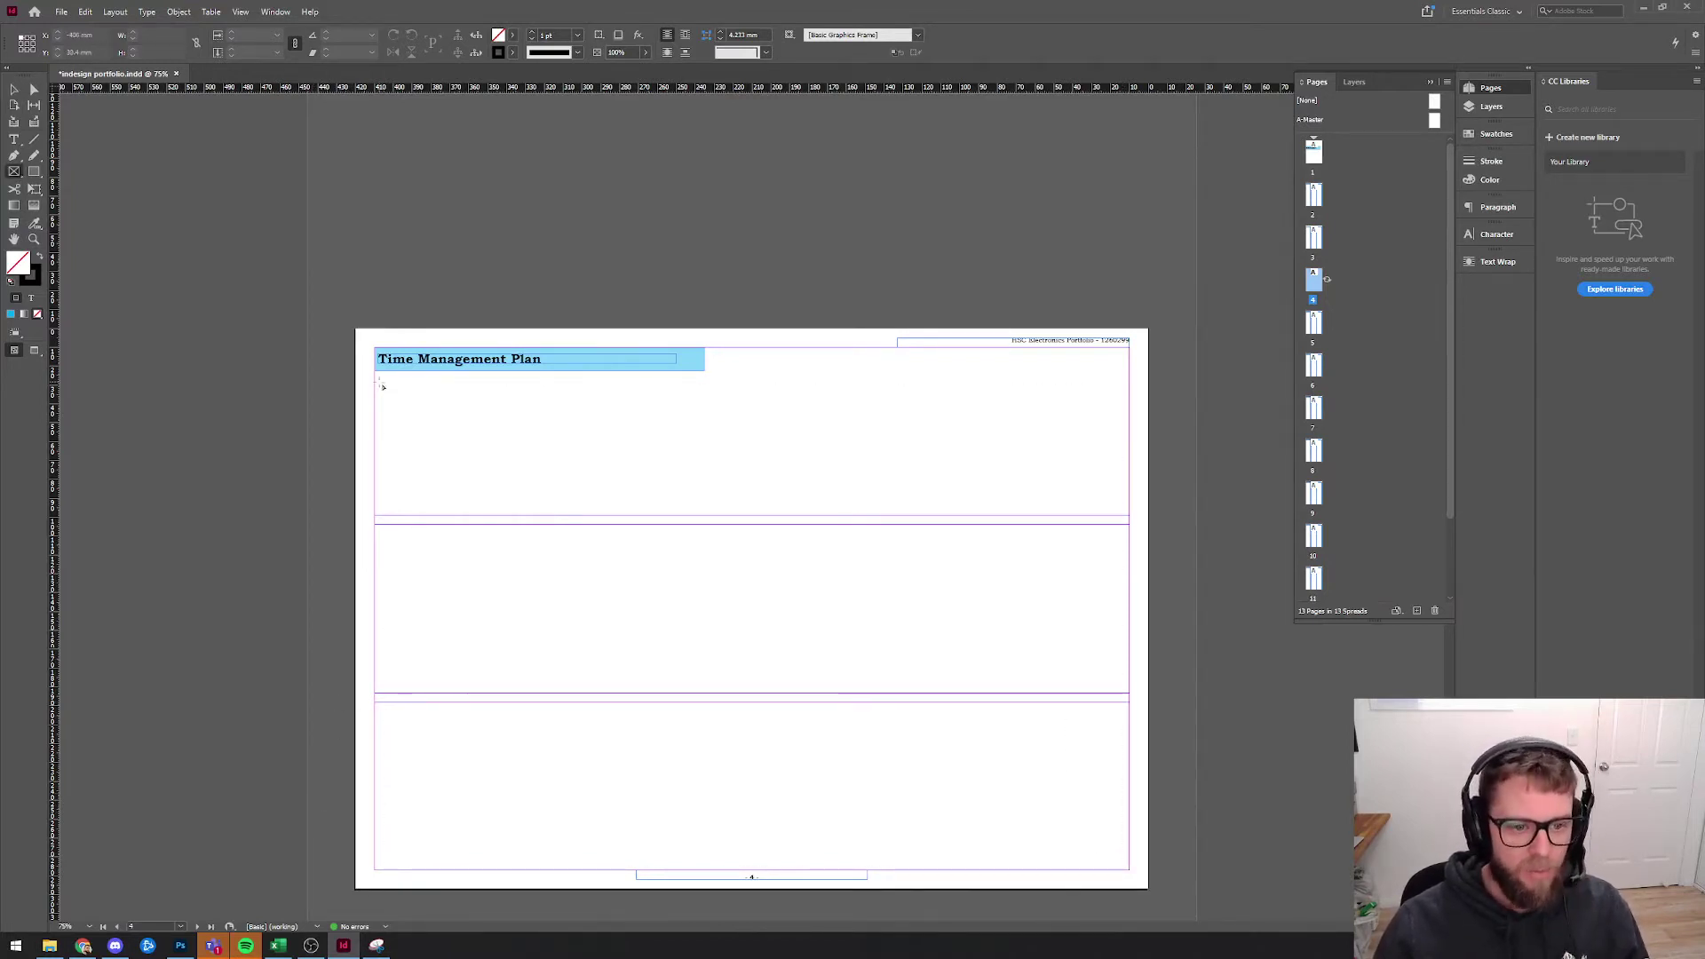
left_click_drag(375, 376, 1129, 869)
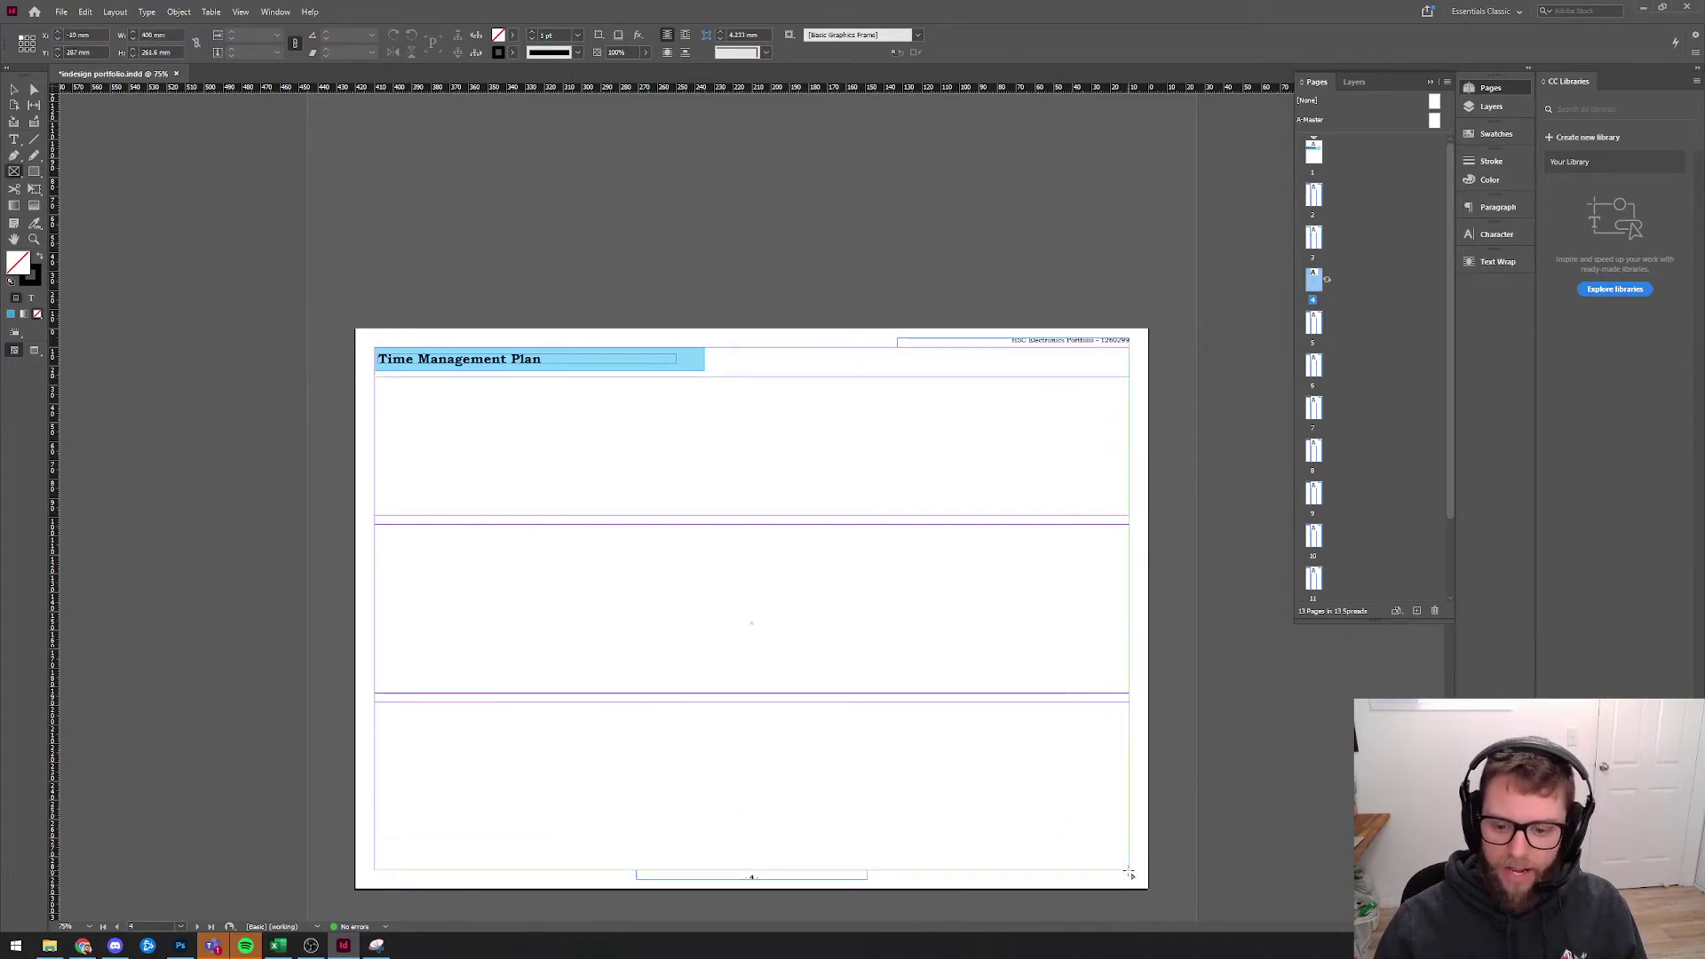
right_click(14, 171)
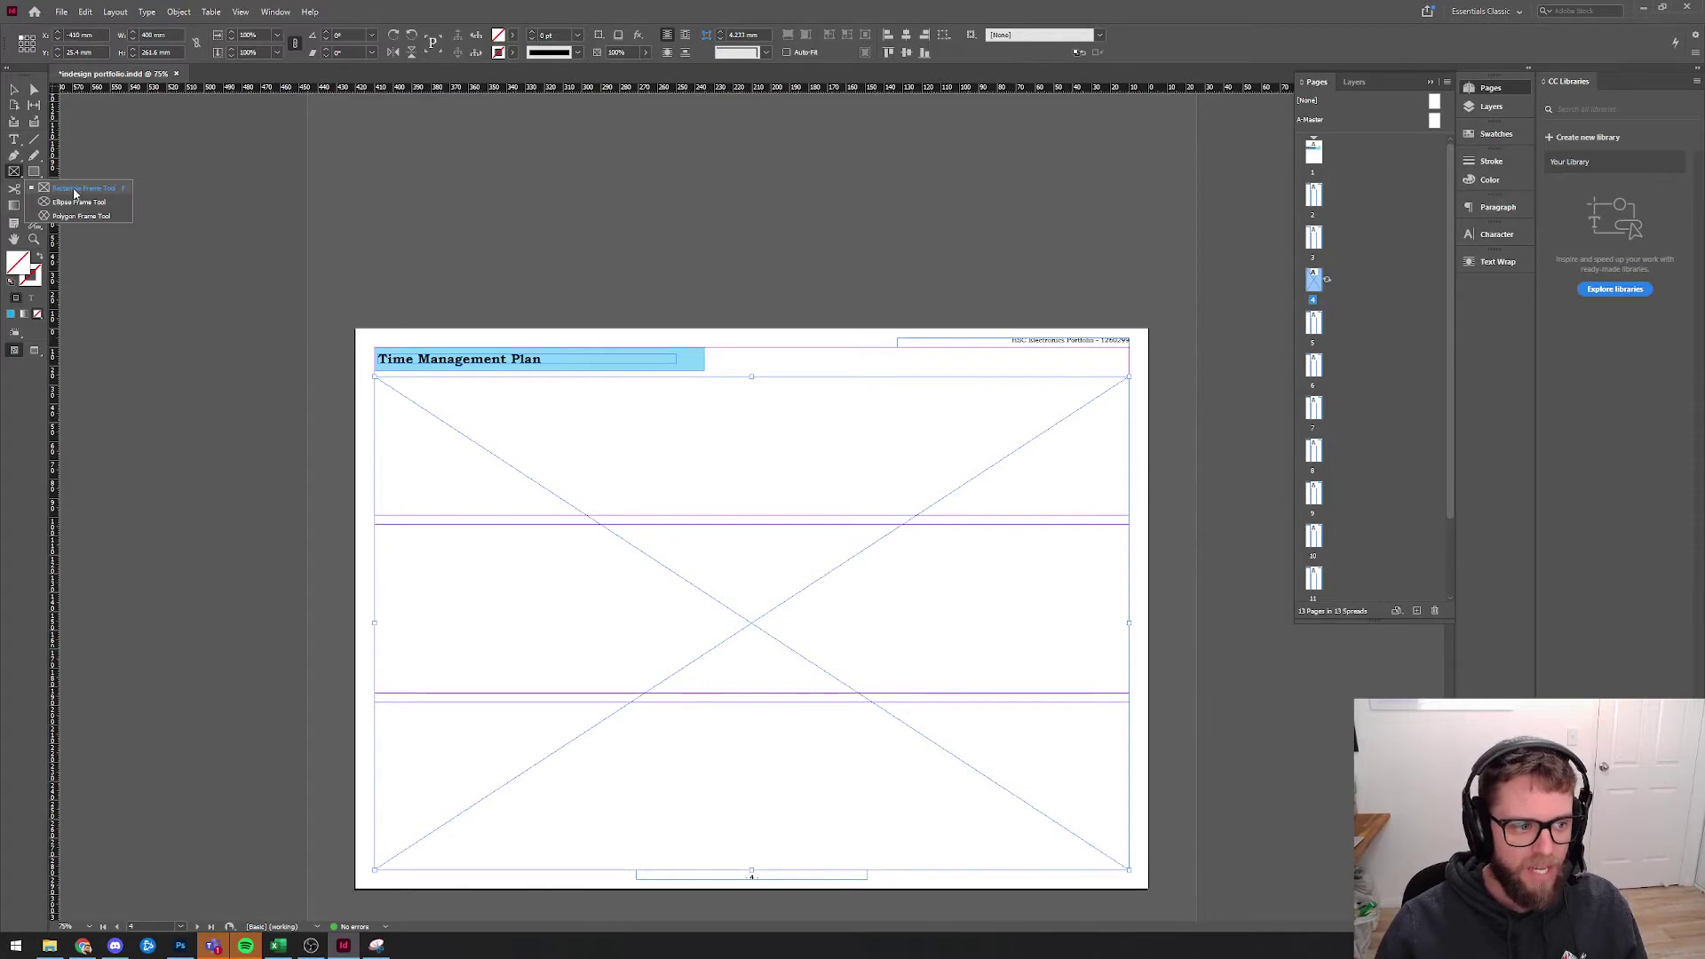
left_click(77, 191)
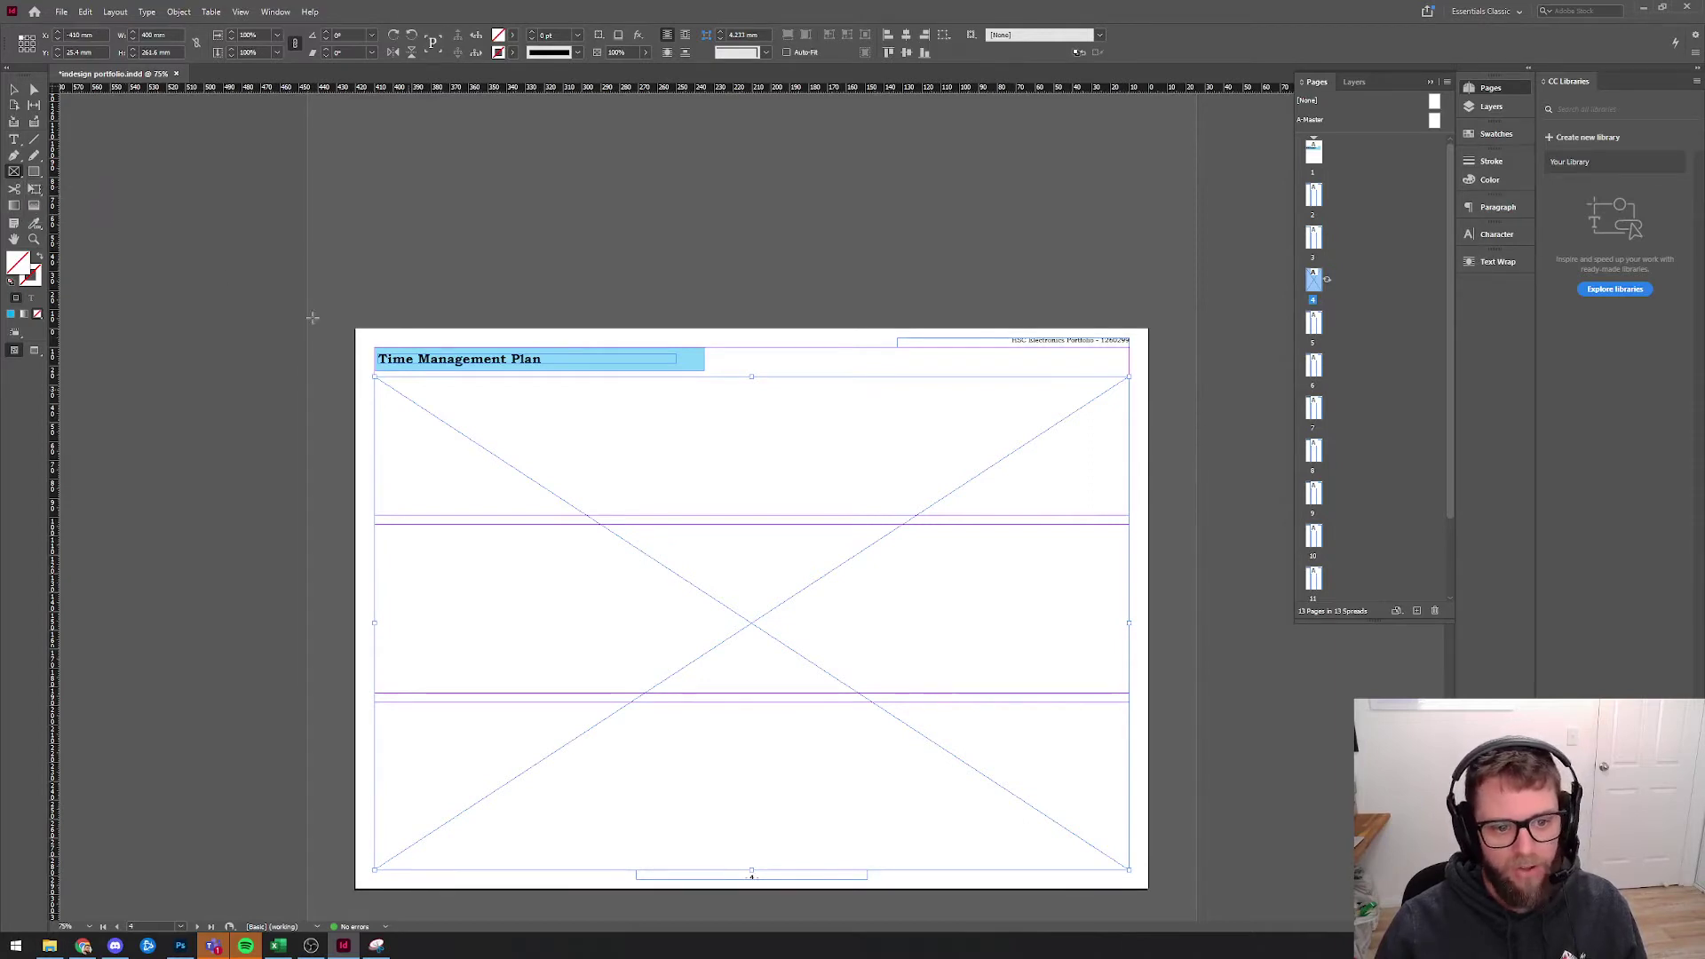
left_click(15, 90)
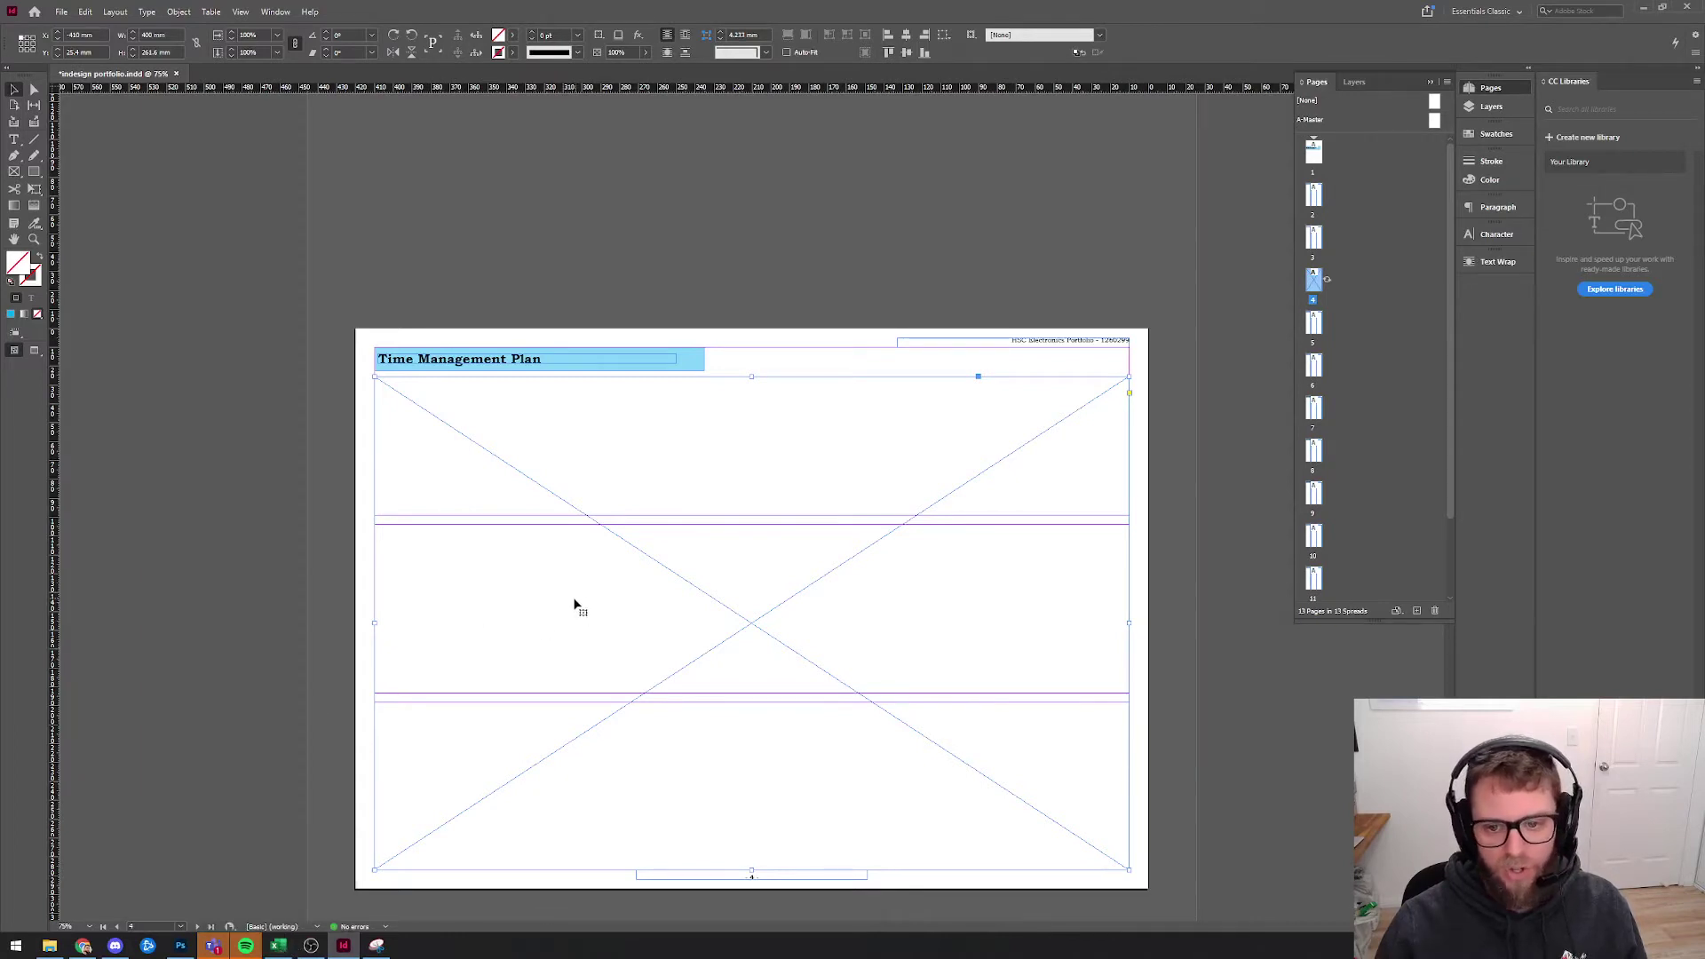
scroll(573, 600, "down", 2)
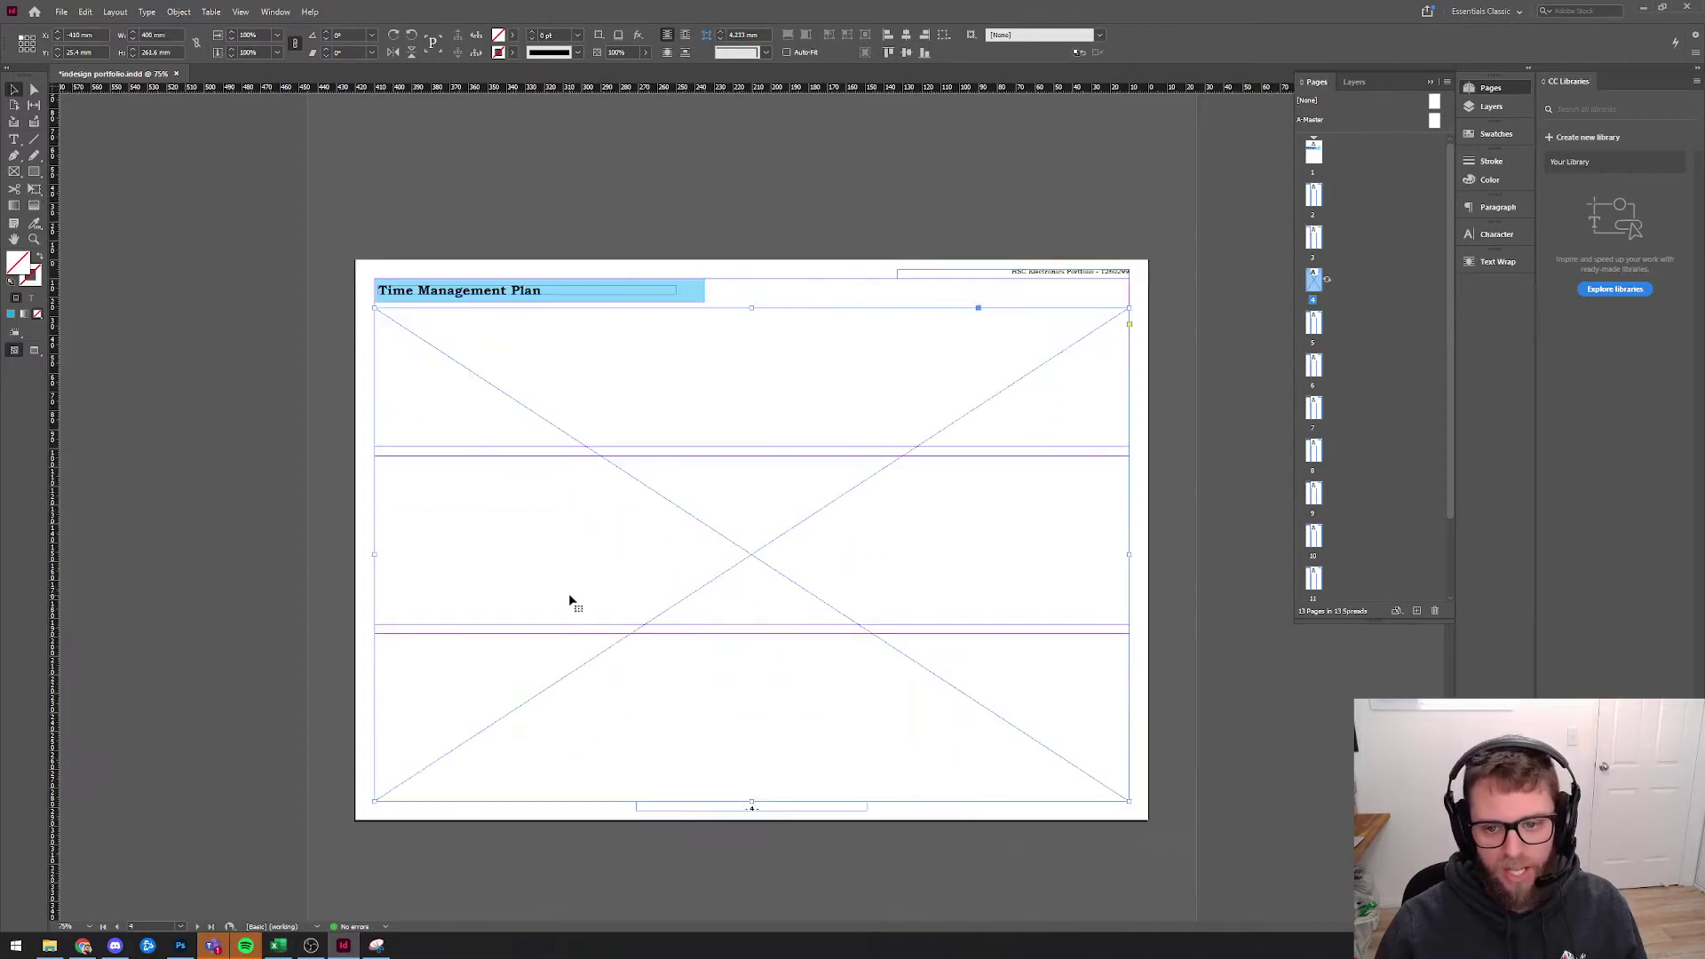
- Switch to the Timeplan Sample workbook in Excel and select A1:AG47, covering the whole timeplan and its colour key
left_click(278, 944)
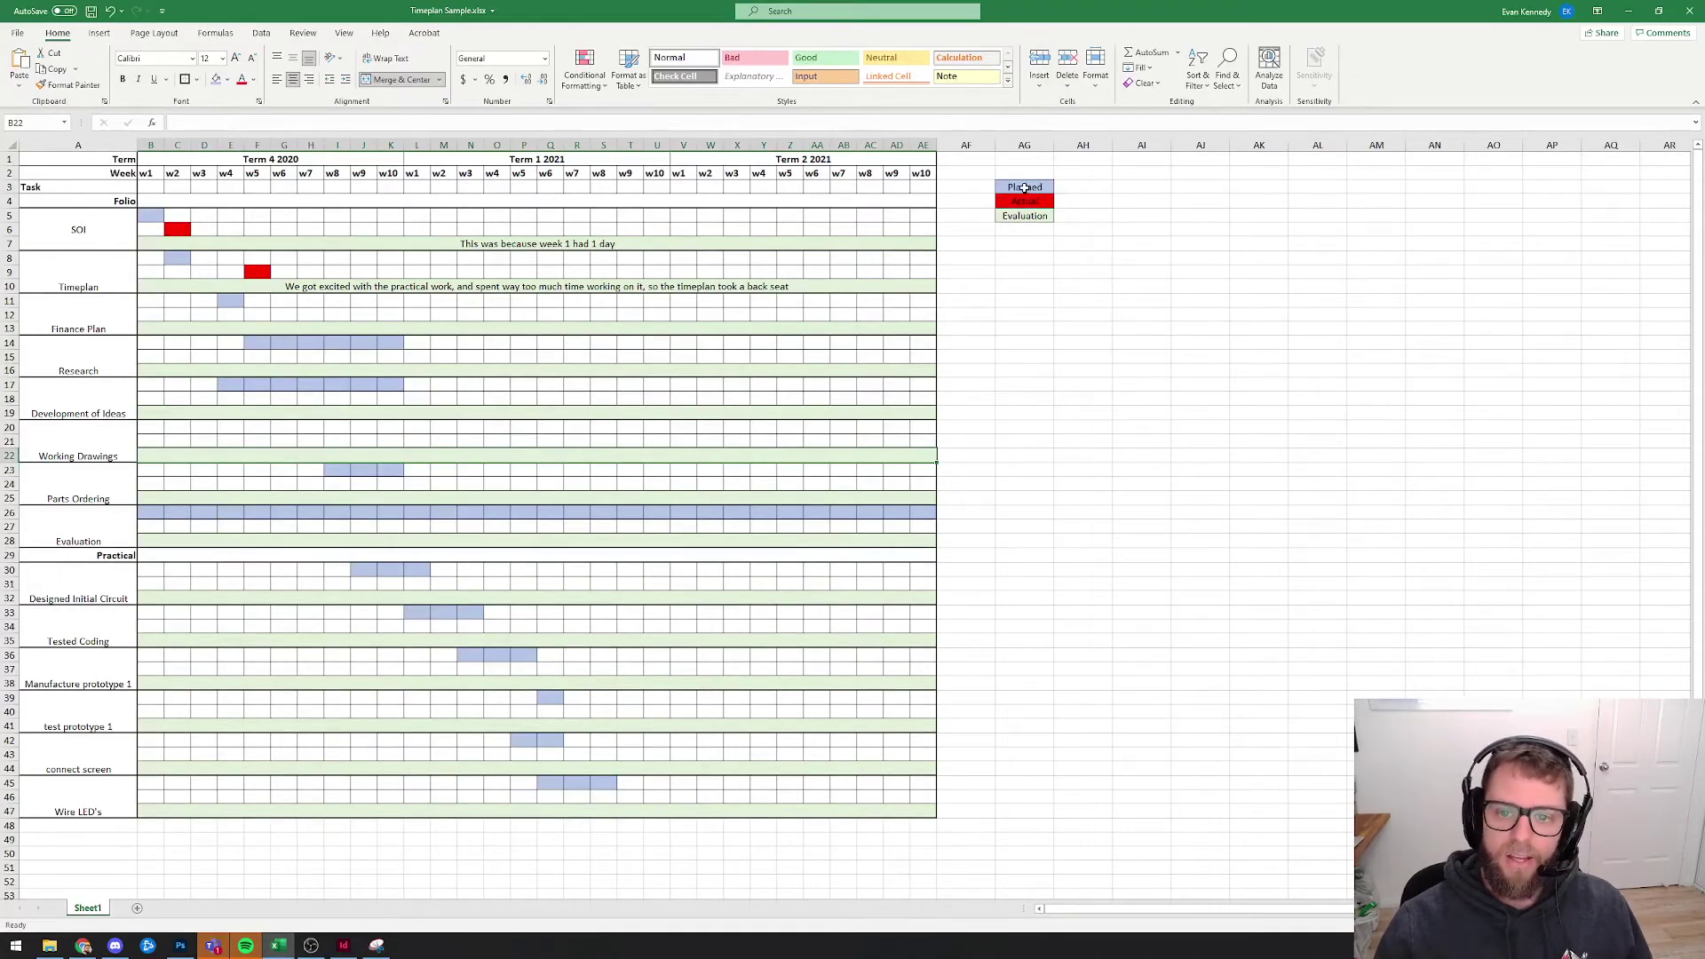
left_click_drag(1026, 188, 1018, 214)
left_click(1019, 274)
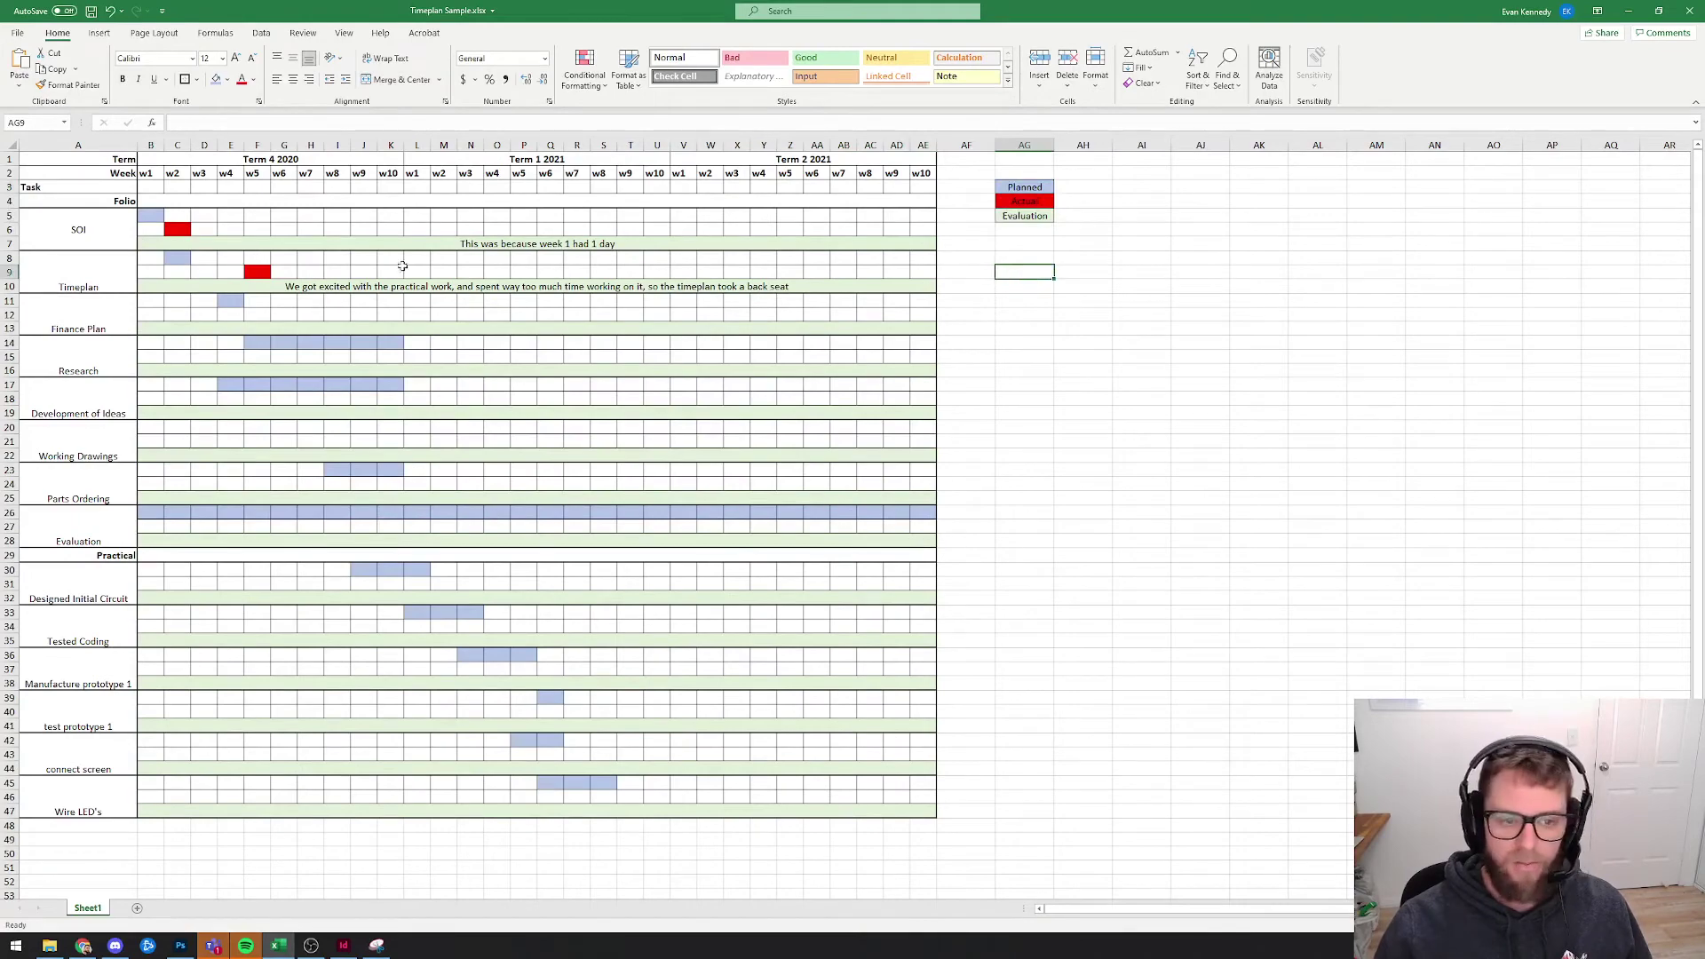
left_click_drag(116, 161, 1033, 813)
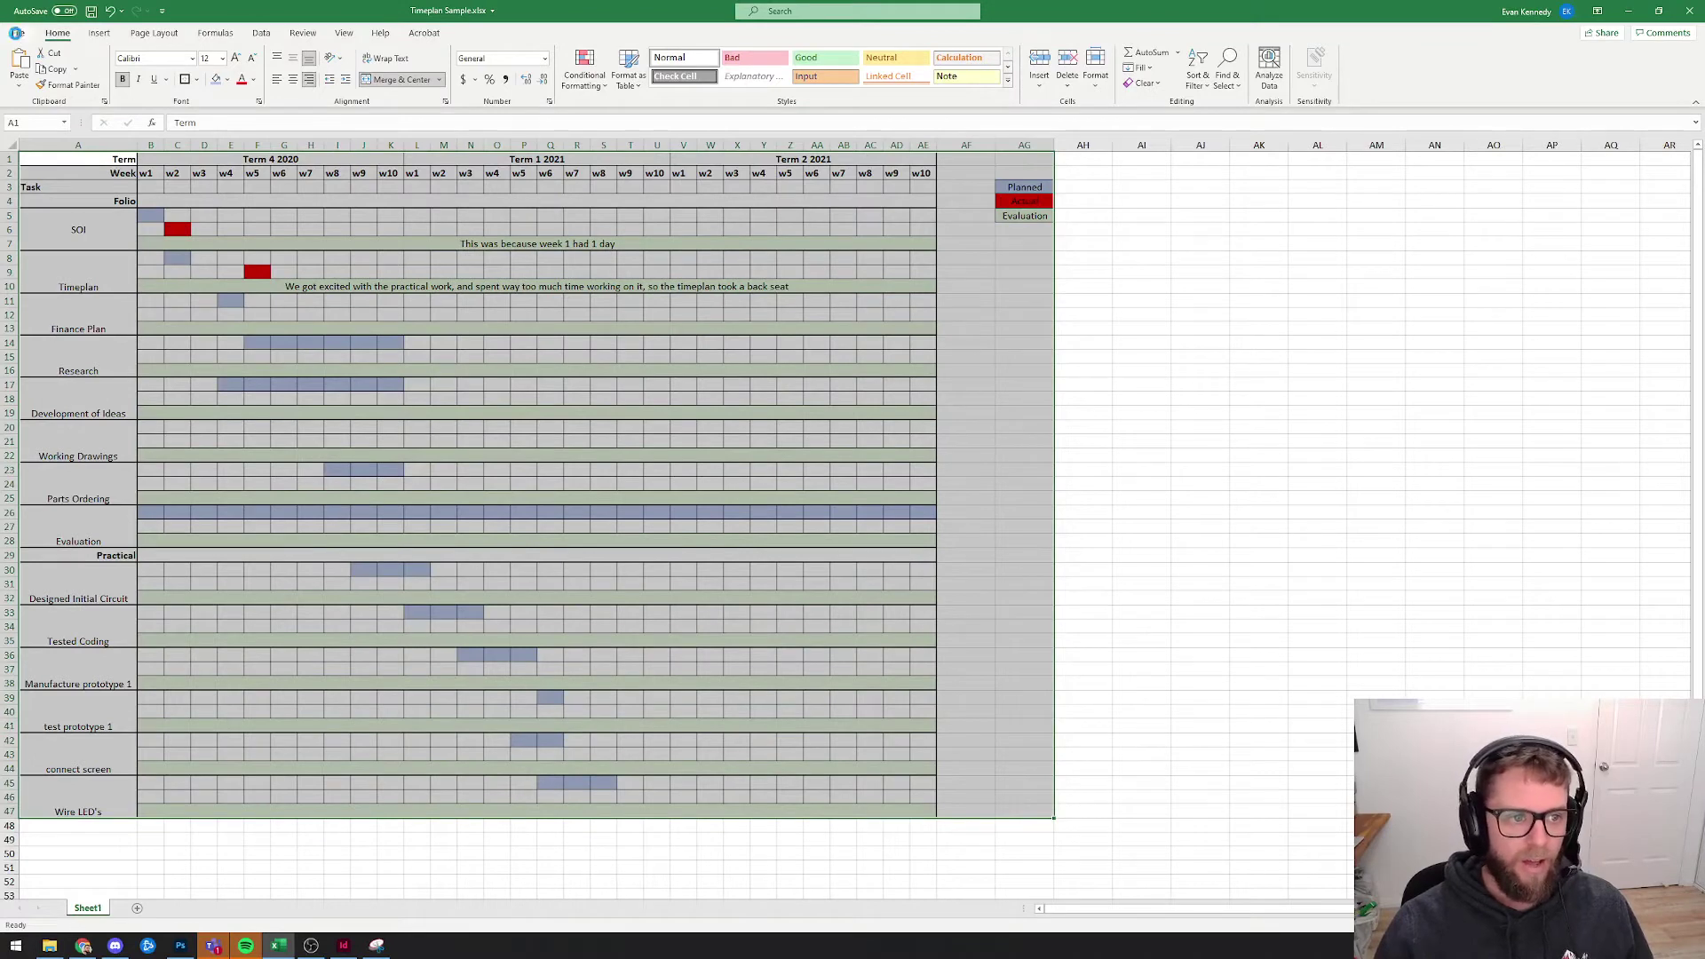
- Open the print setup for the timeplan and limit the printout to the current selection
left_click(16, 33)
left_click(55, 276)
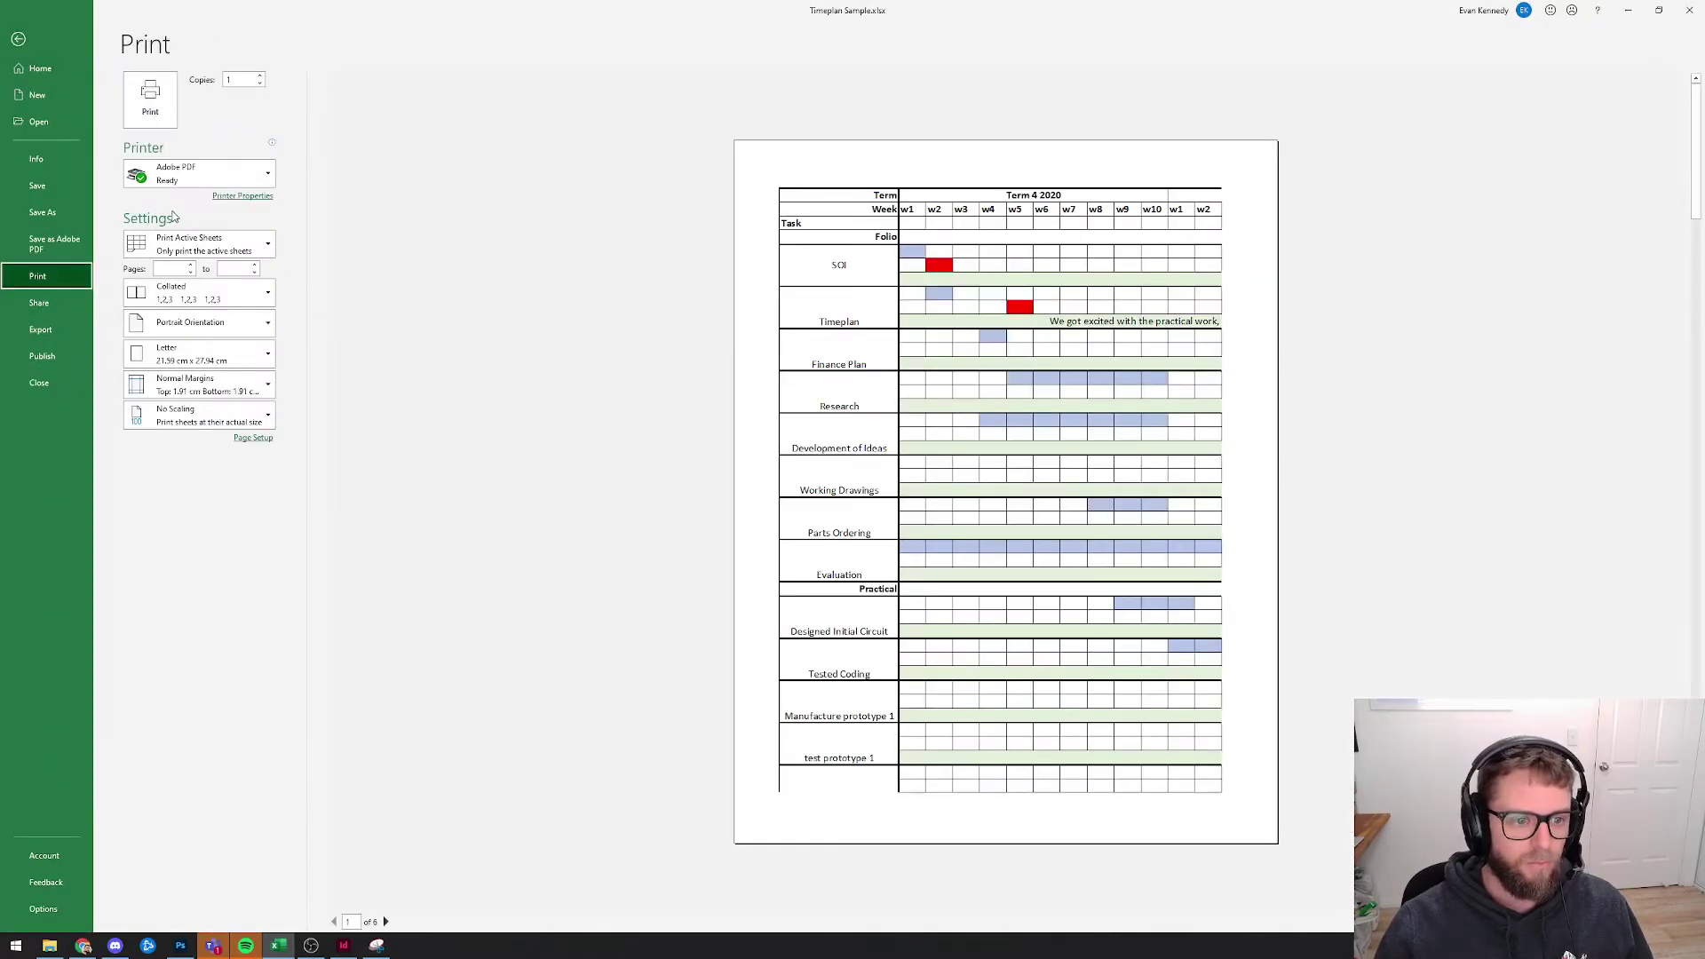
left_click(203, 244)
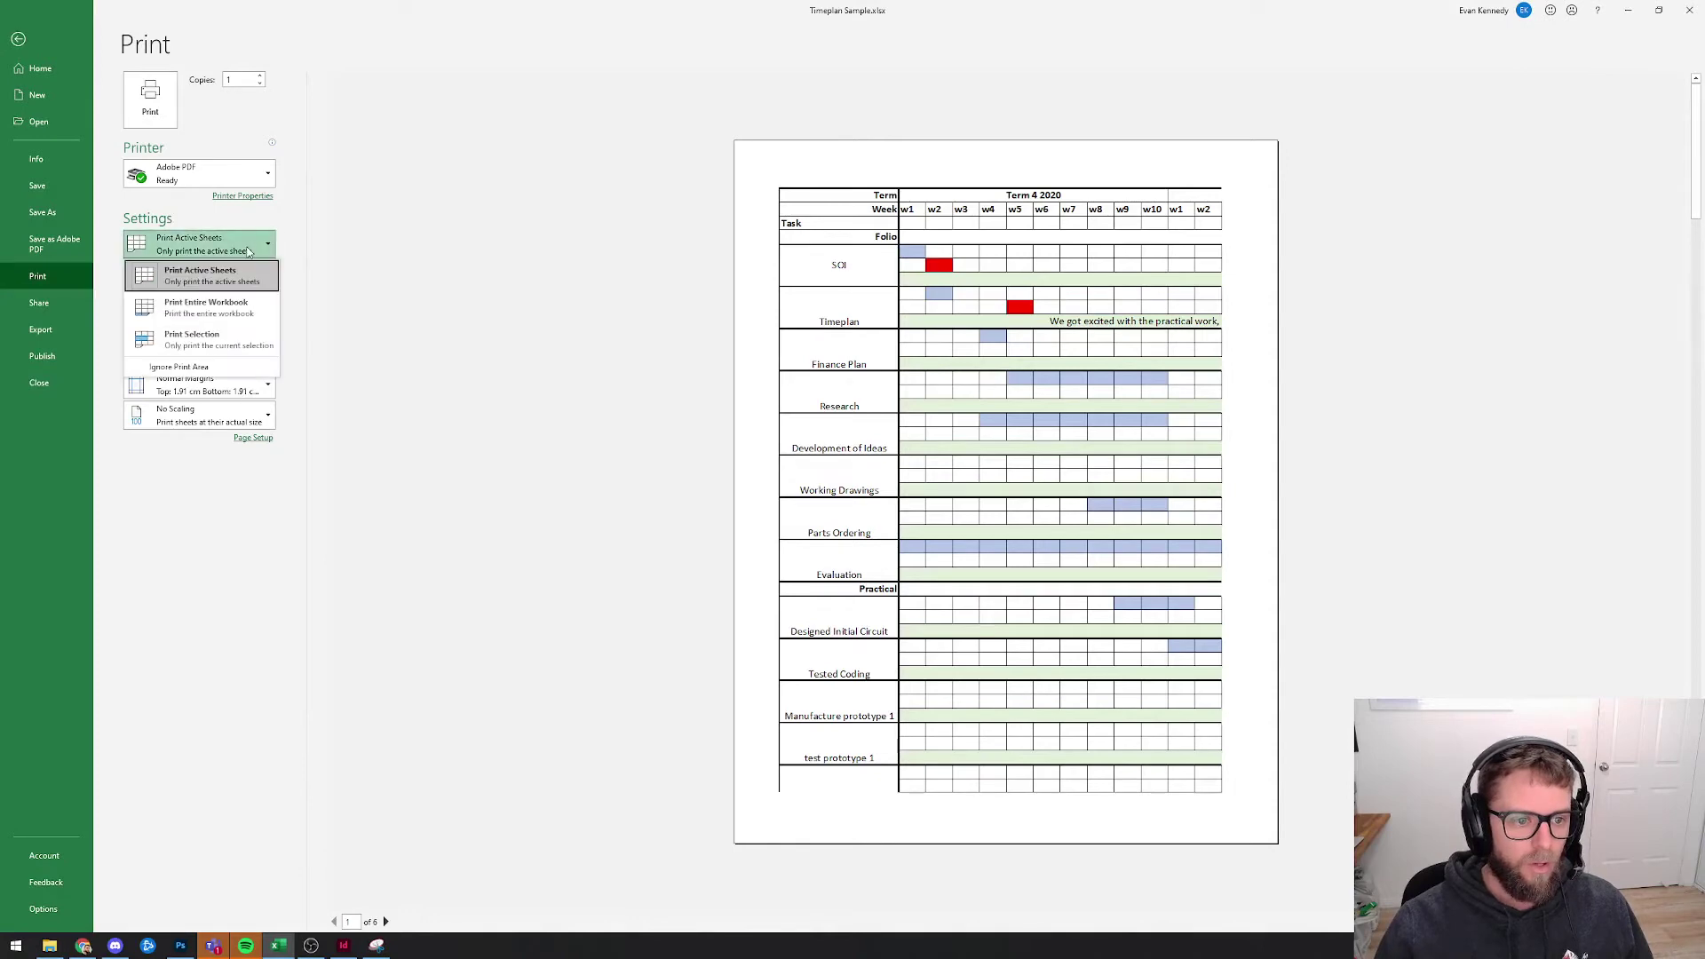
left_click(238, 346)
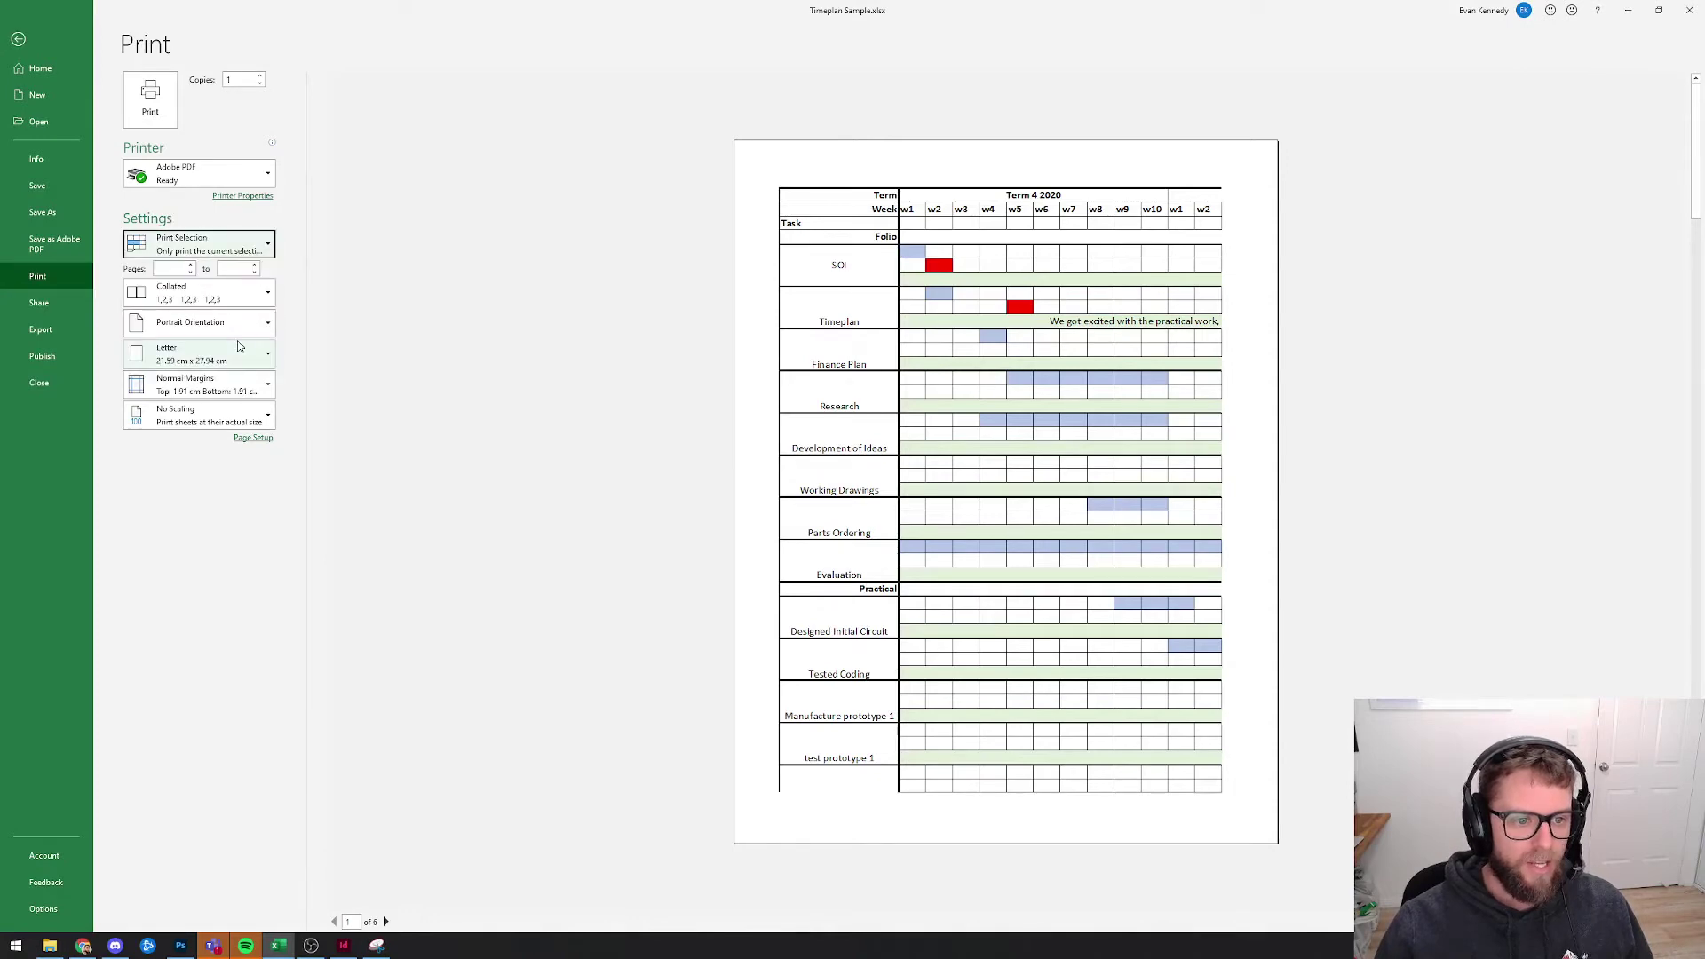
- Check the available PDF printers and choose Adobe PDF for the printout
left_click(189, 173)
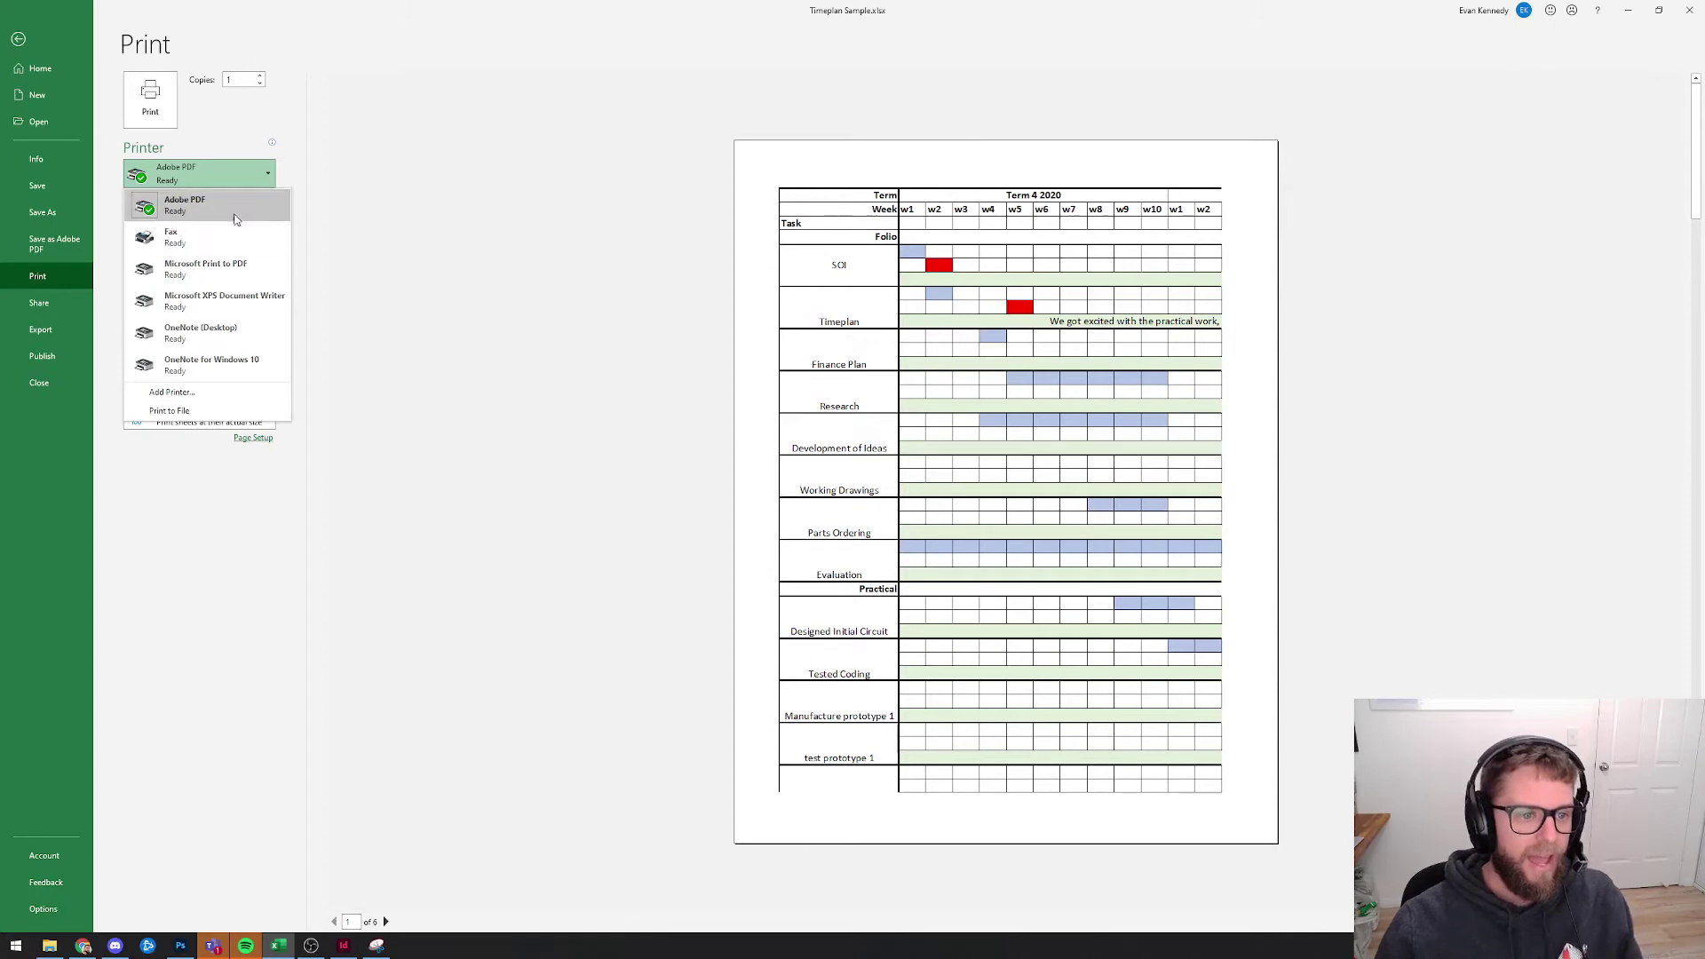
left_click(191, 178)
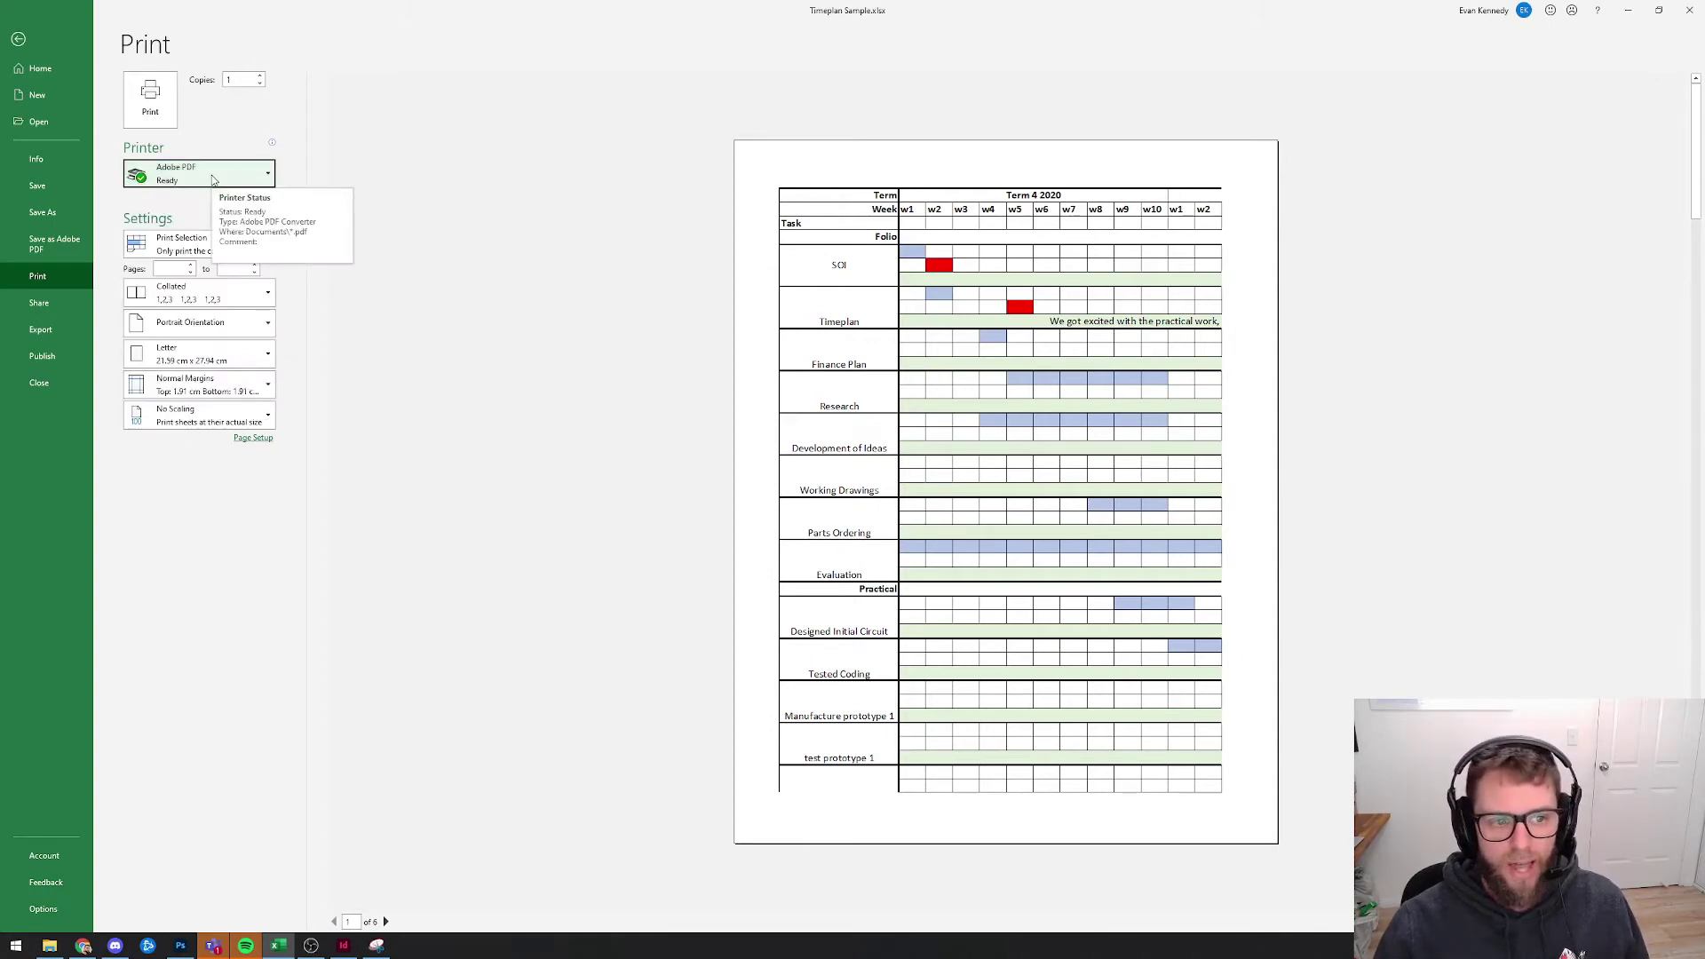
left_click(211, 179)
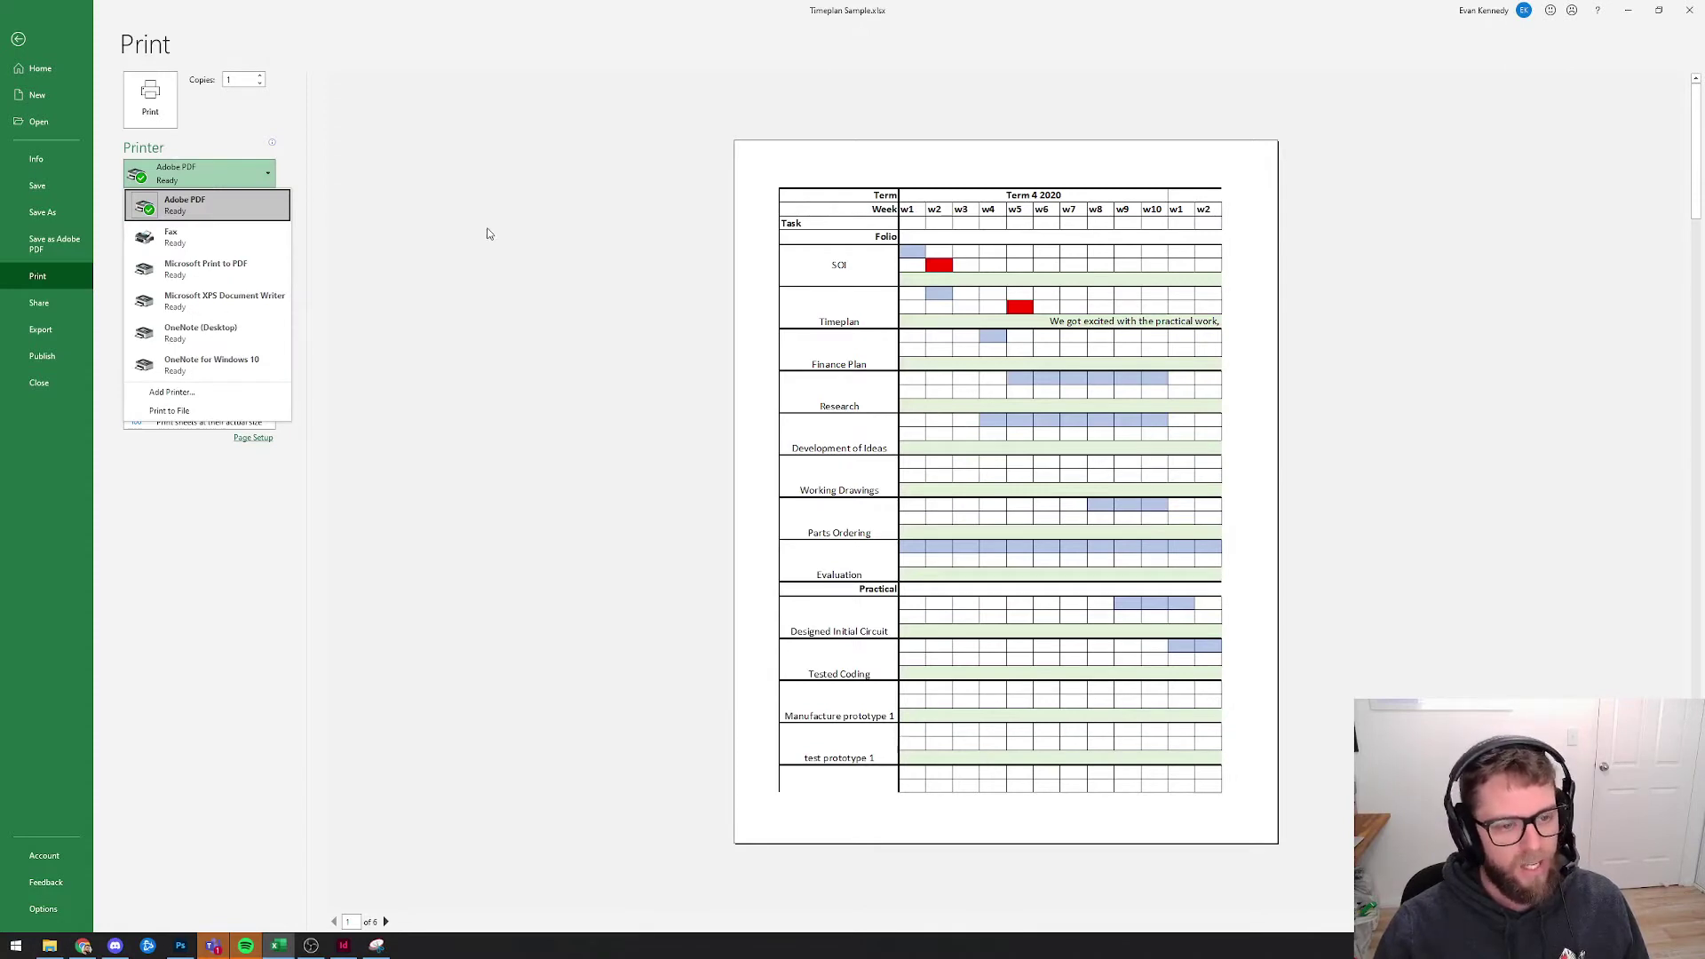
left_click(486, 227)
left_click(207, 183)
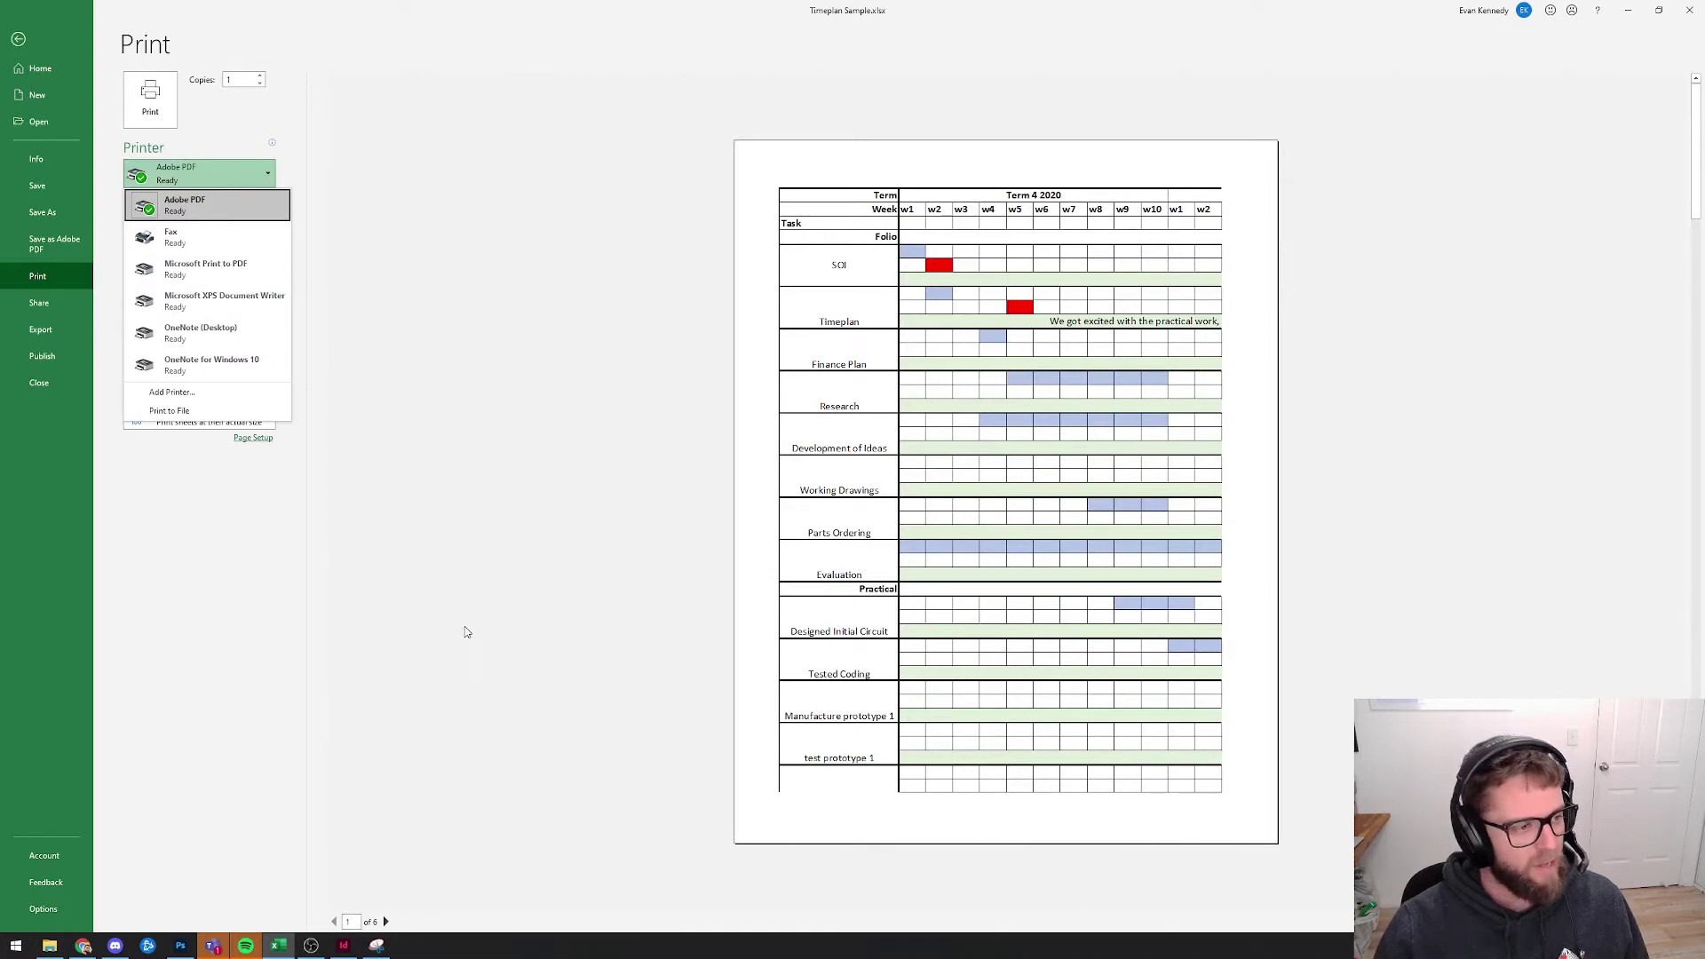
left_click(423, 574)
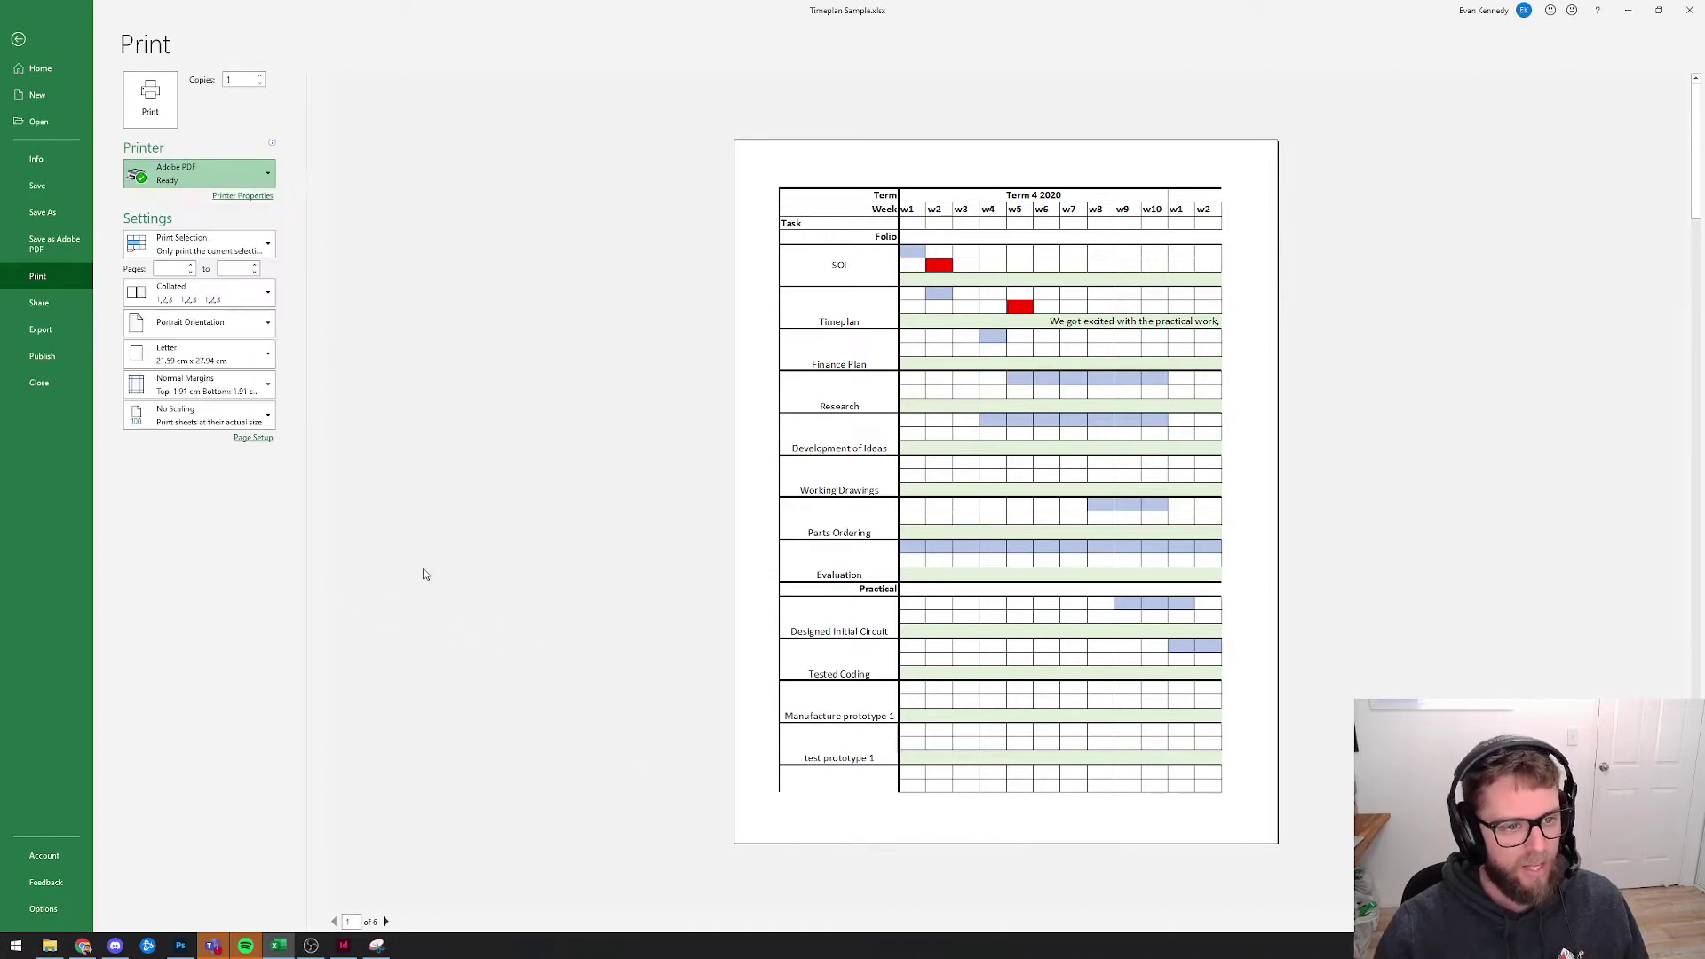
left_click(213, 181)
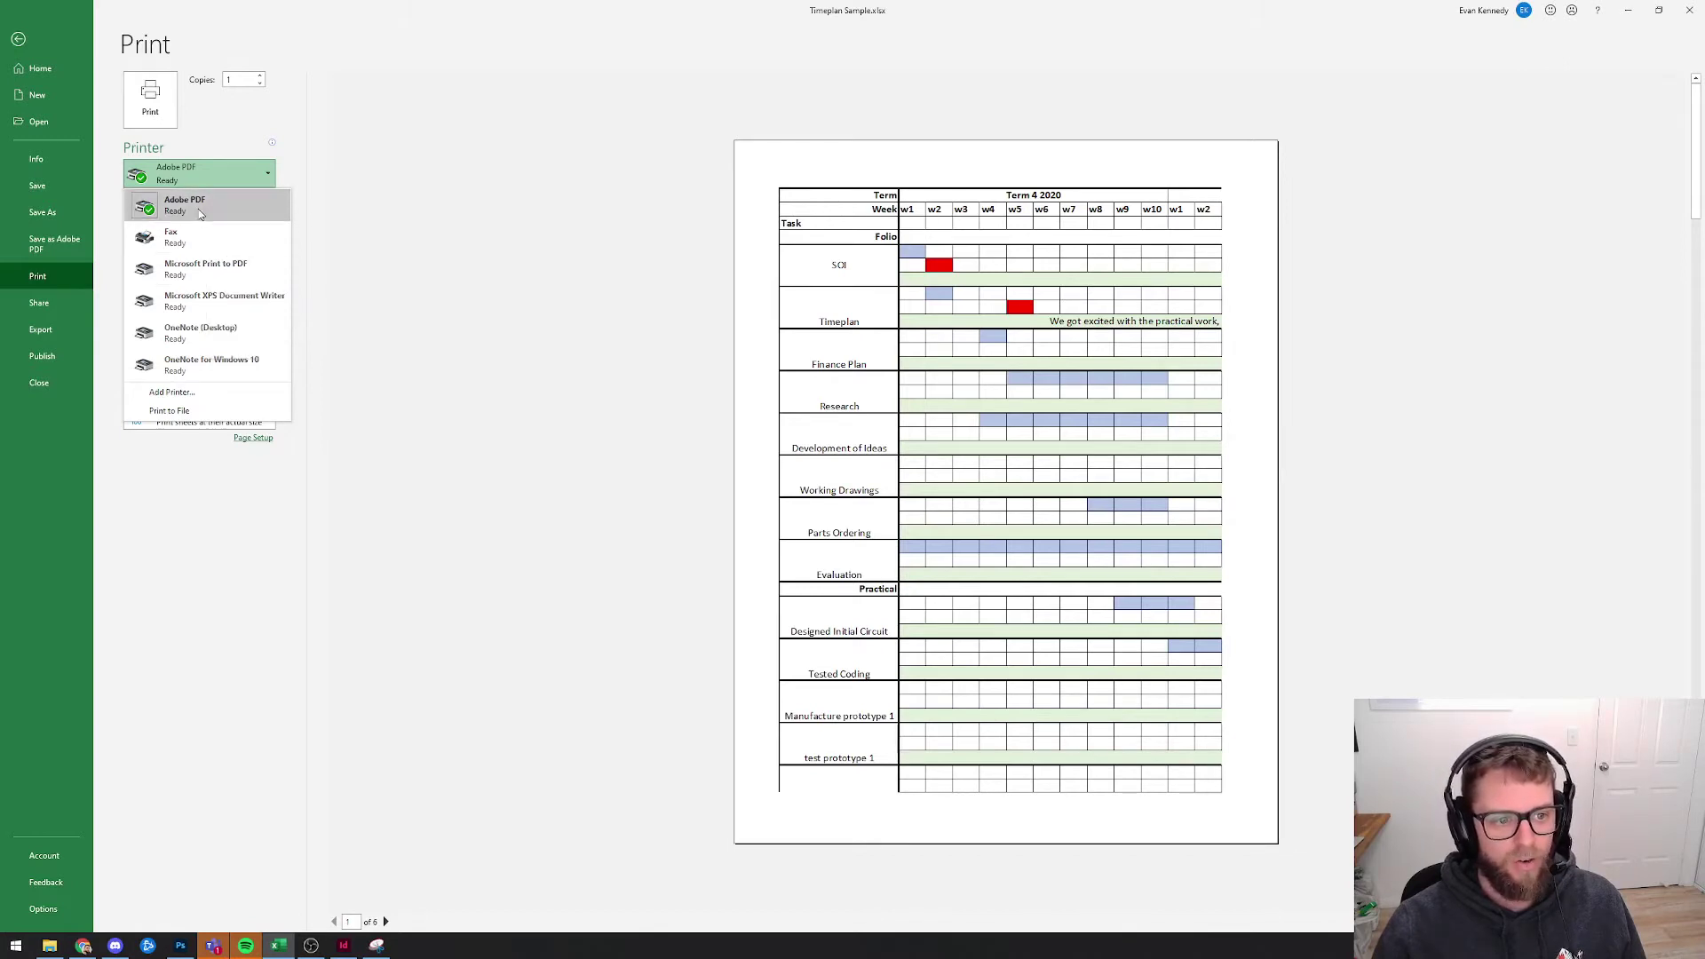
left_click(179, 203)
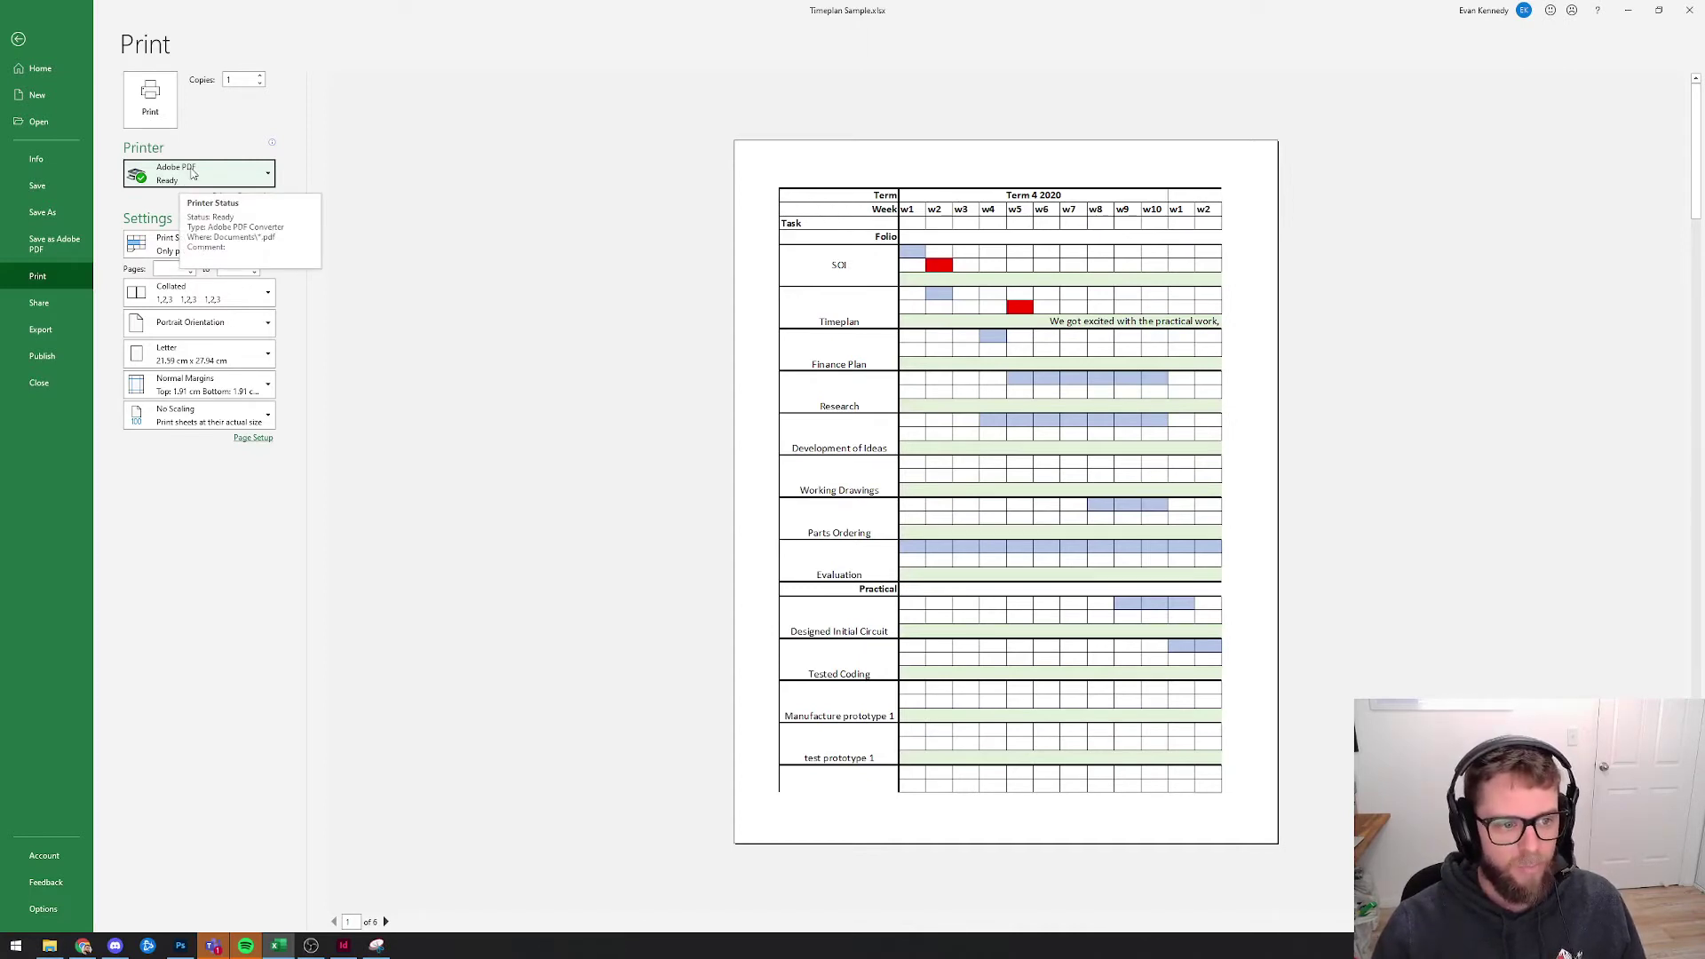
left_click(64, 217)
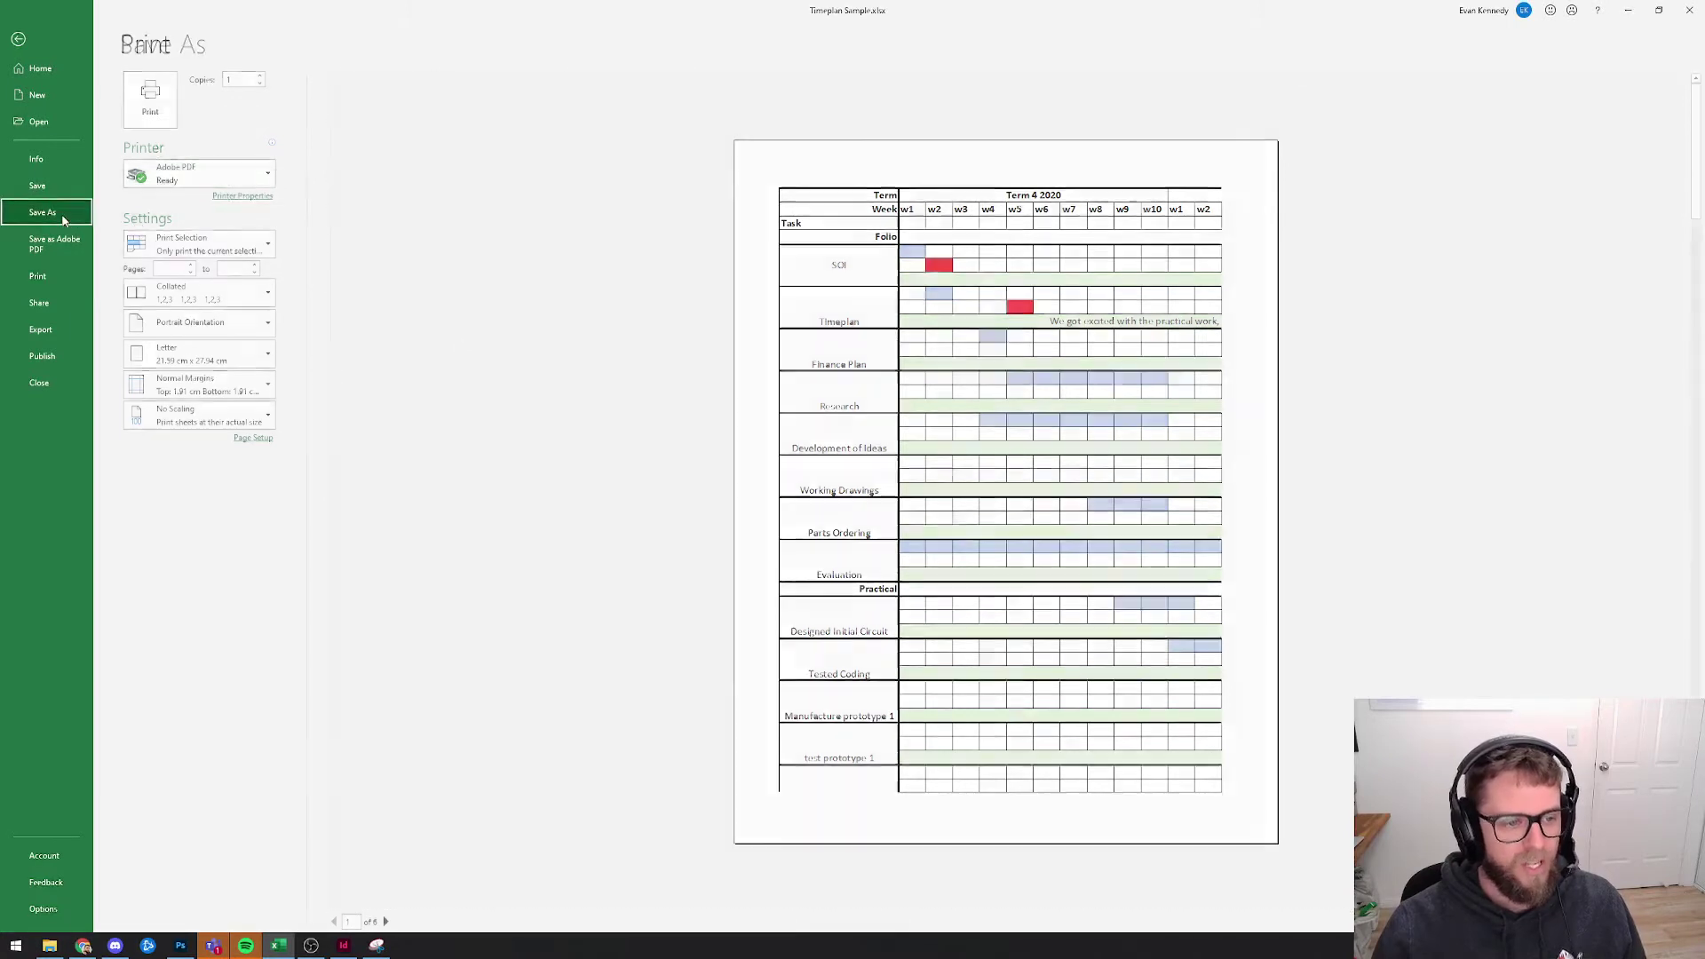
left_click(468, 119)
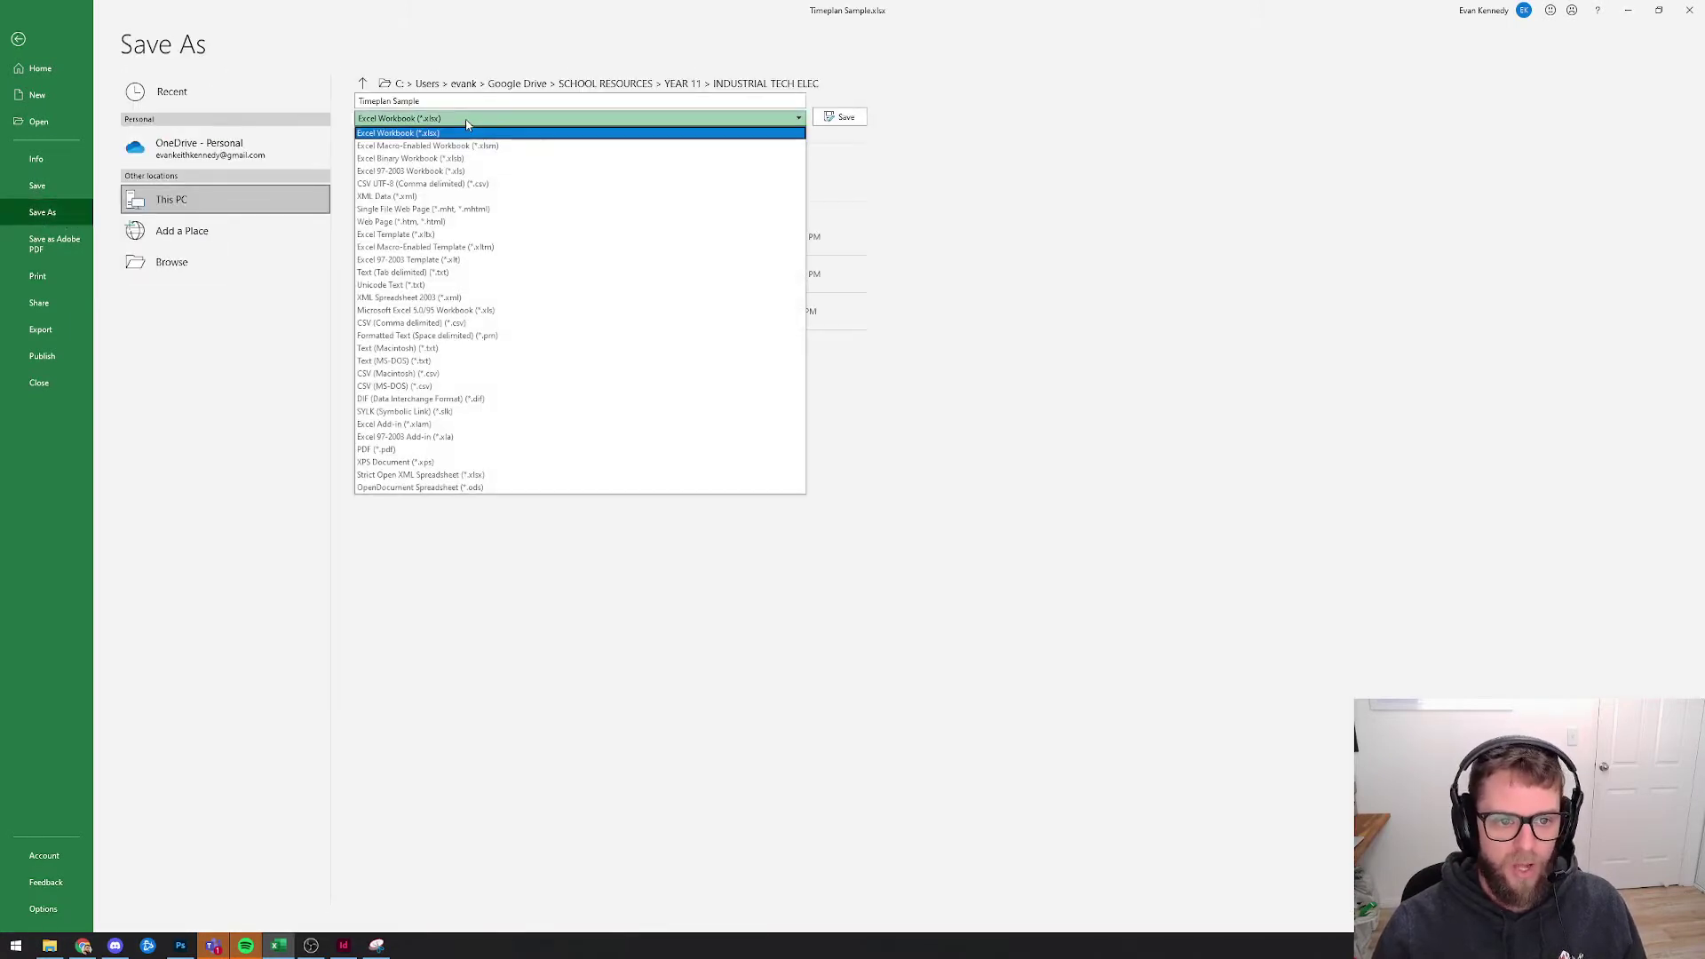
left_click(497, 449)
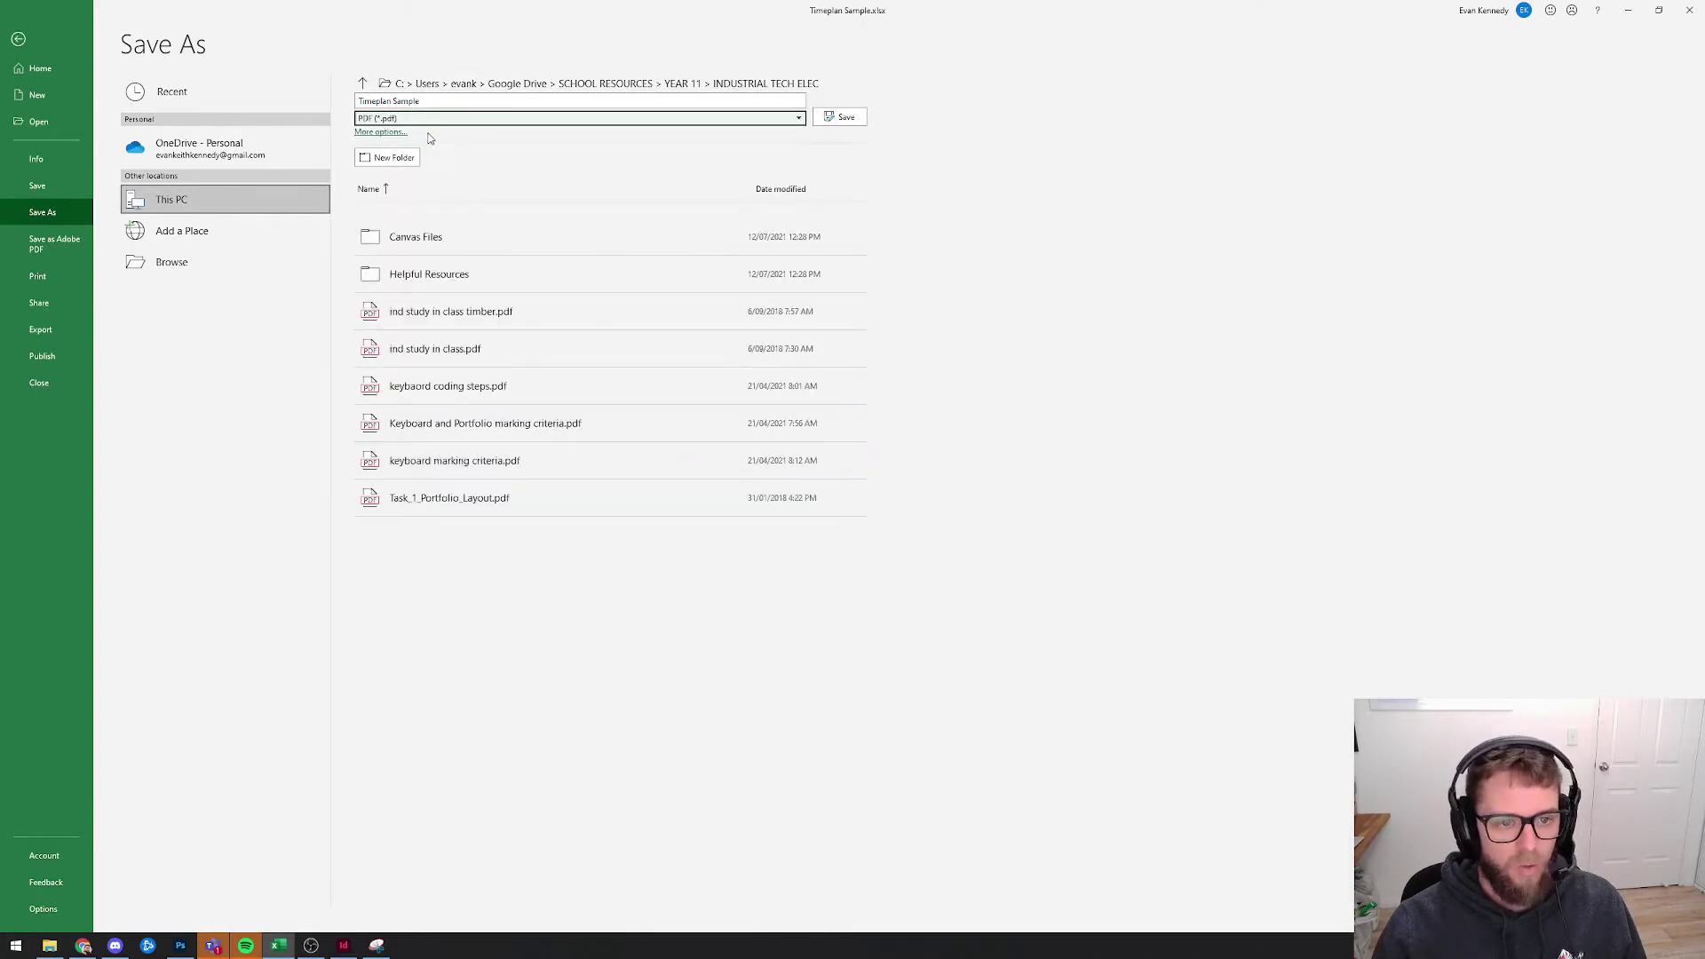
left_click(65, 246)
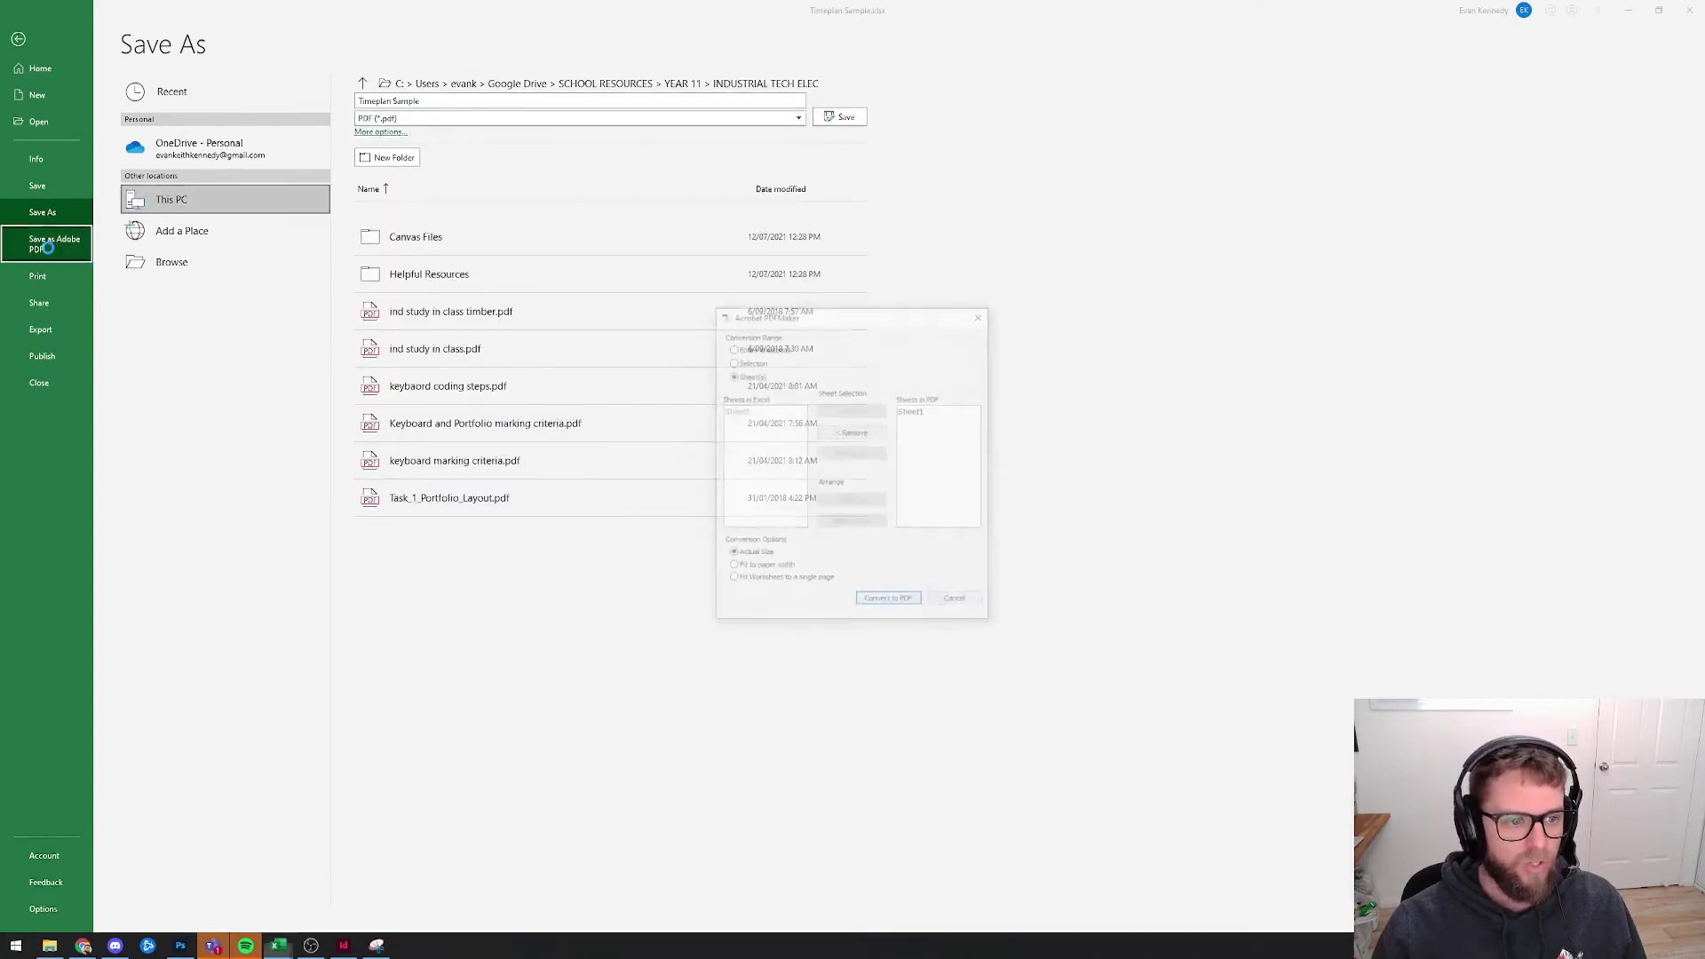
key("Escape")
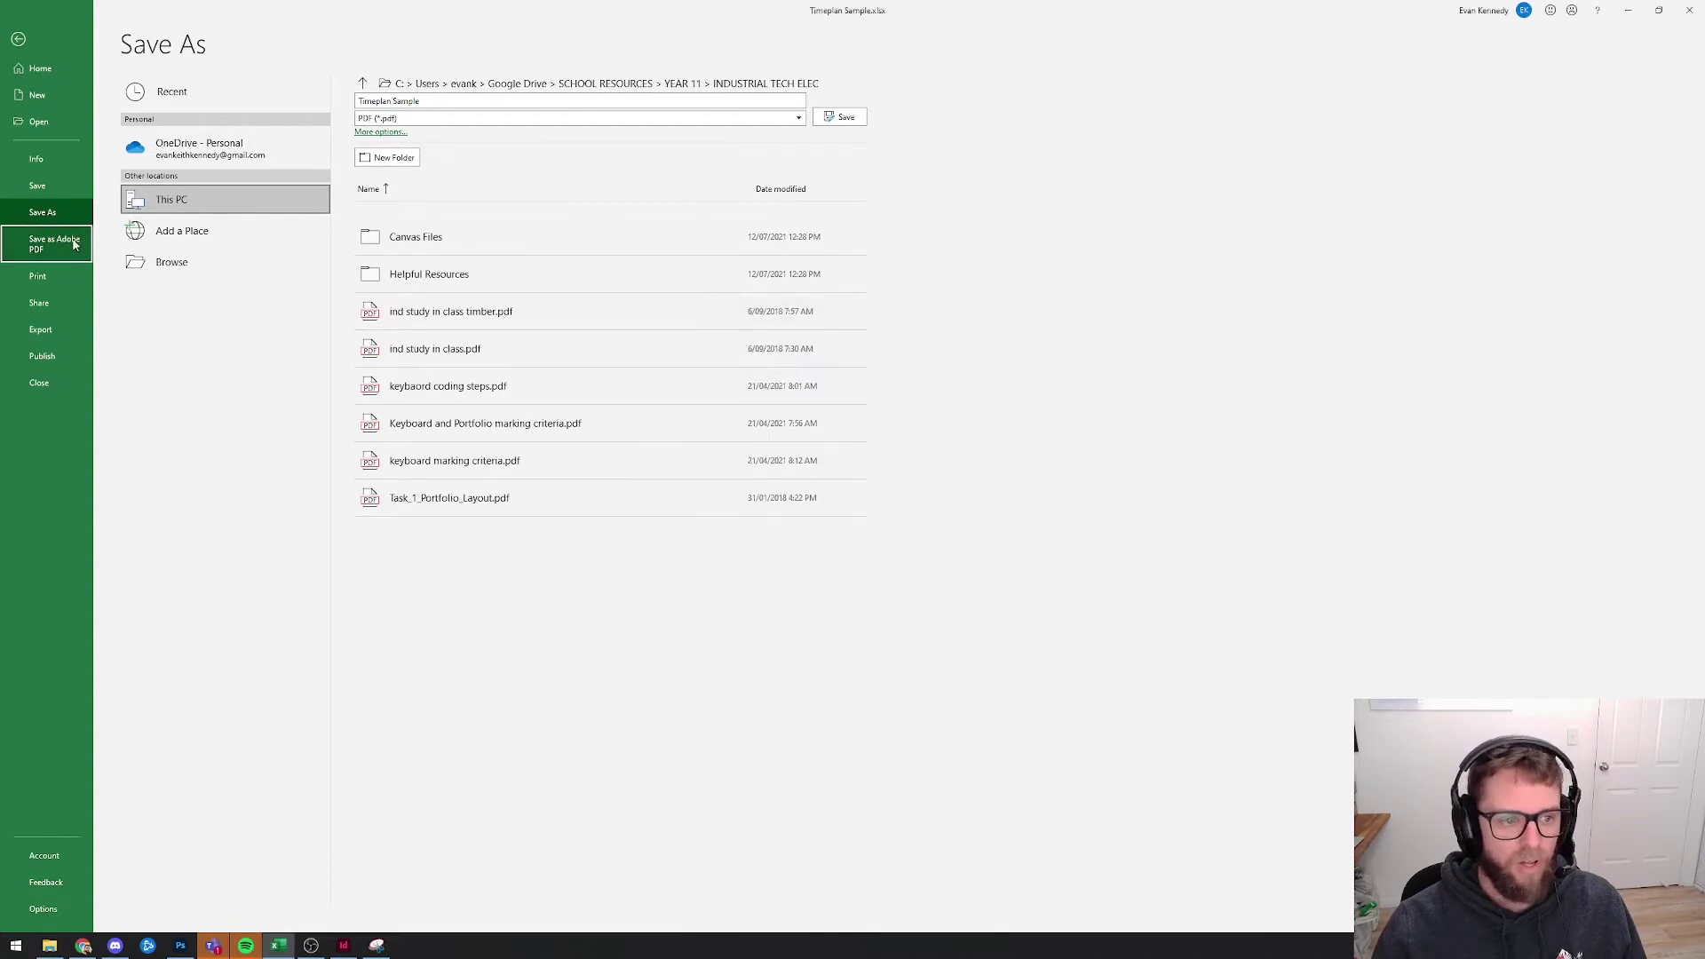
- Return to the print setup, keep Print Selection, and set the page to Landscape Orientation
left_click(49, 282)
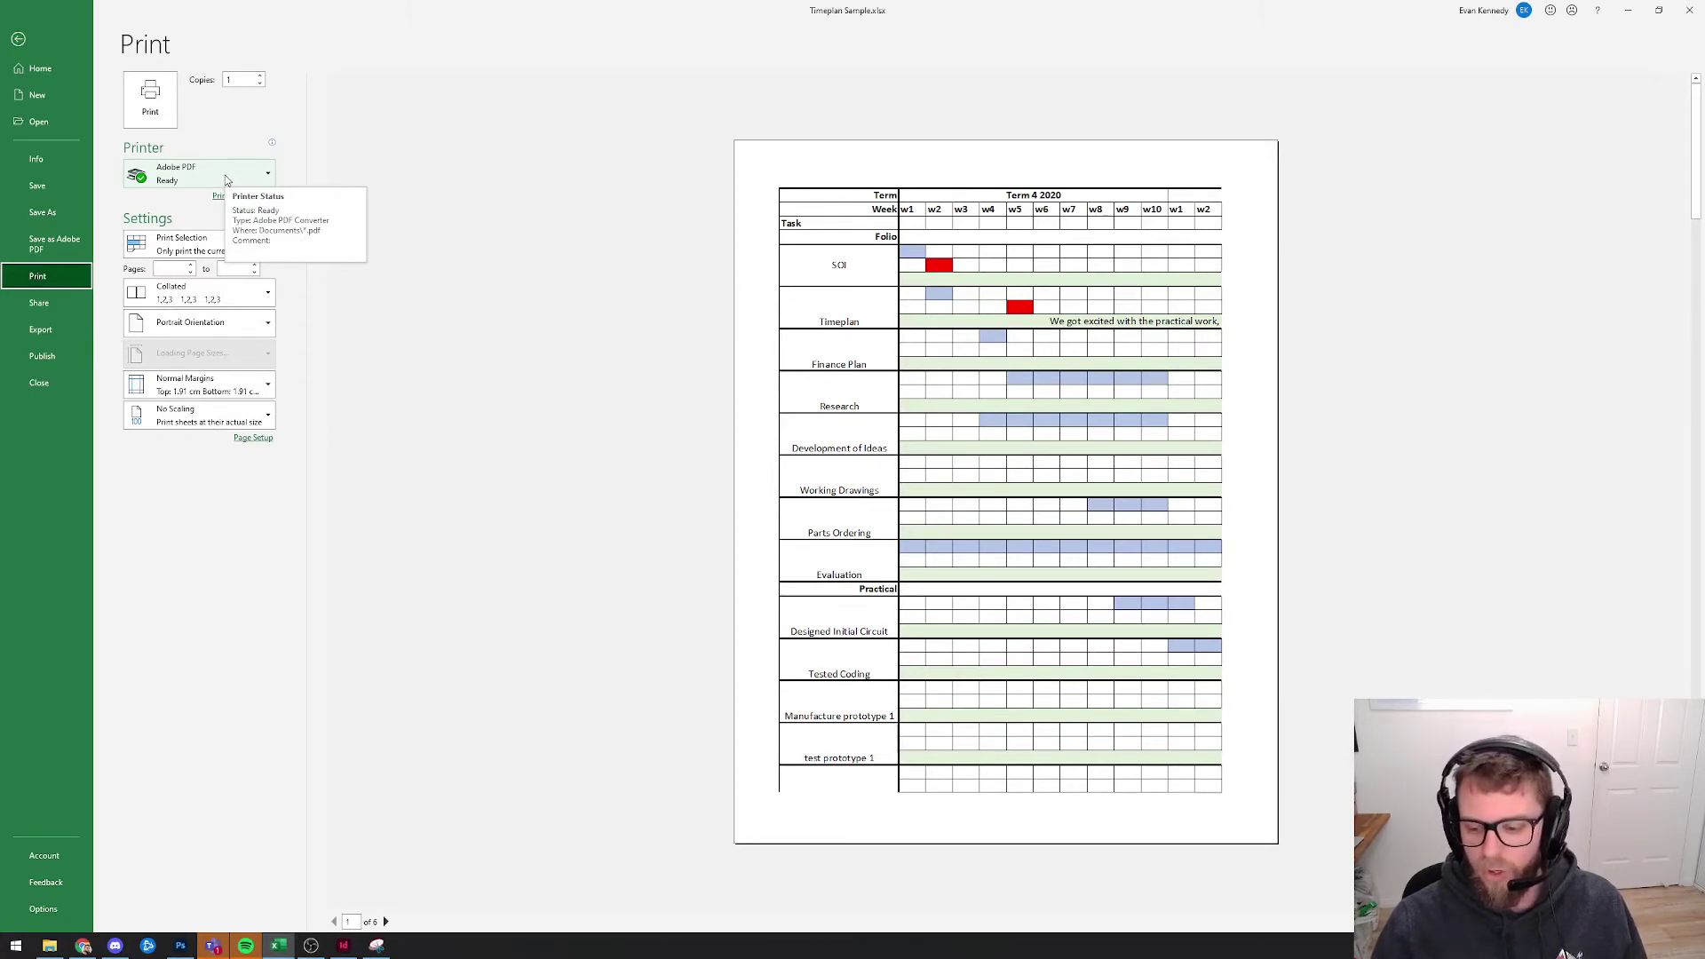
left_click(206, 251)
left_click(210, 256)
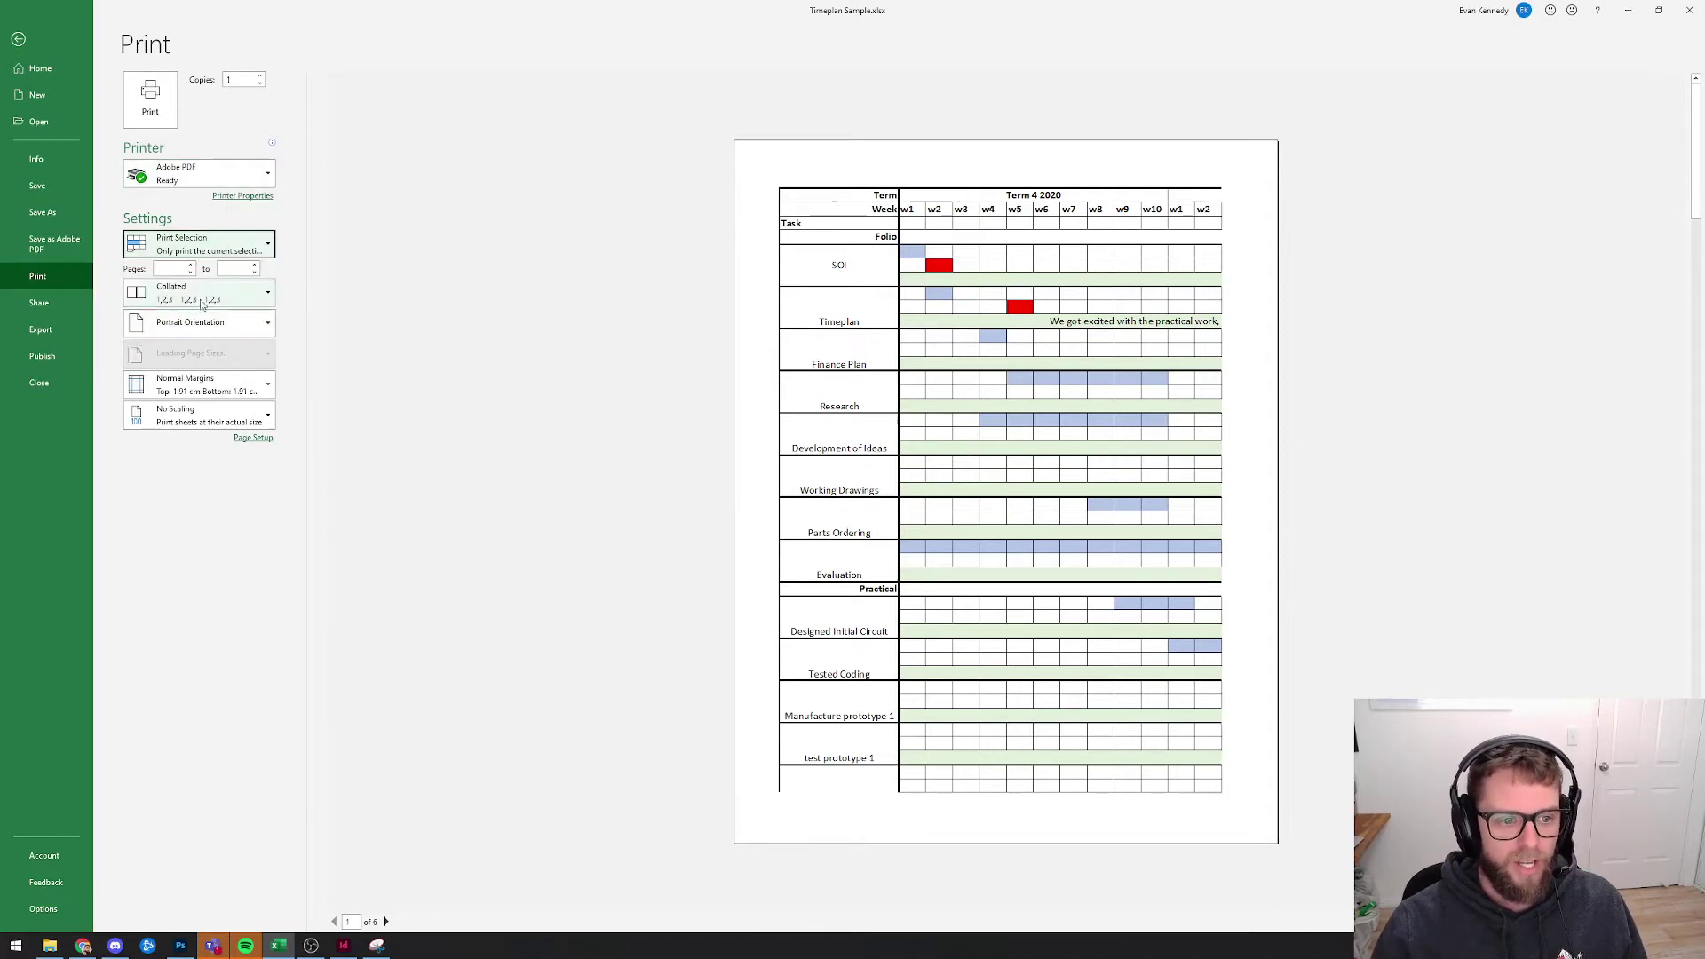
left_click(200, 323)
left_click(202, 383)
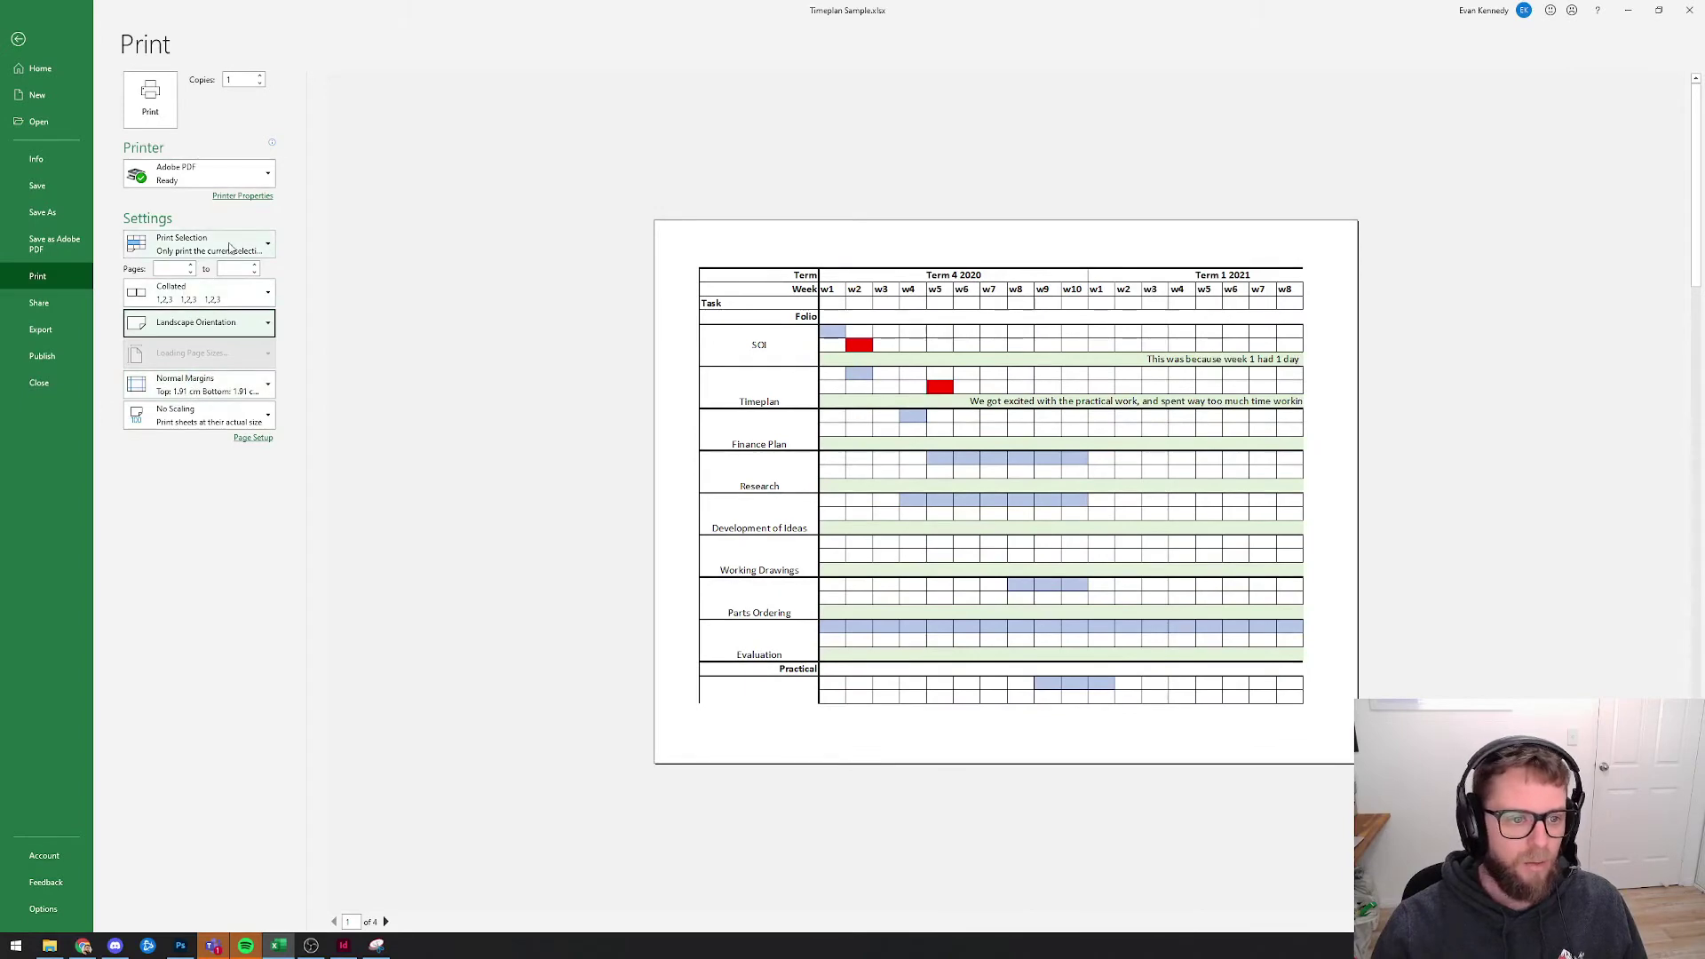
- Review the Adobe PDF printer properties for layout, paper quality and PDF conversion, and close them without changes
left_click(242, 196)
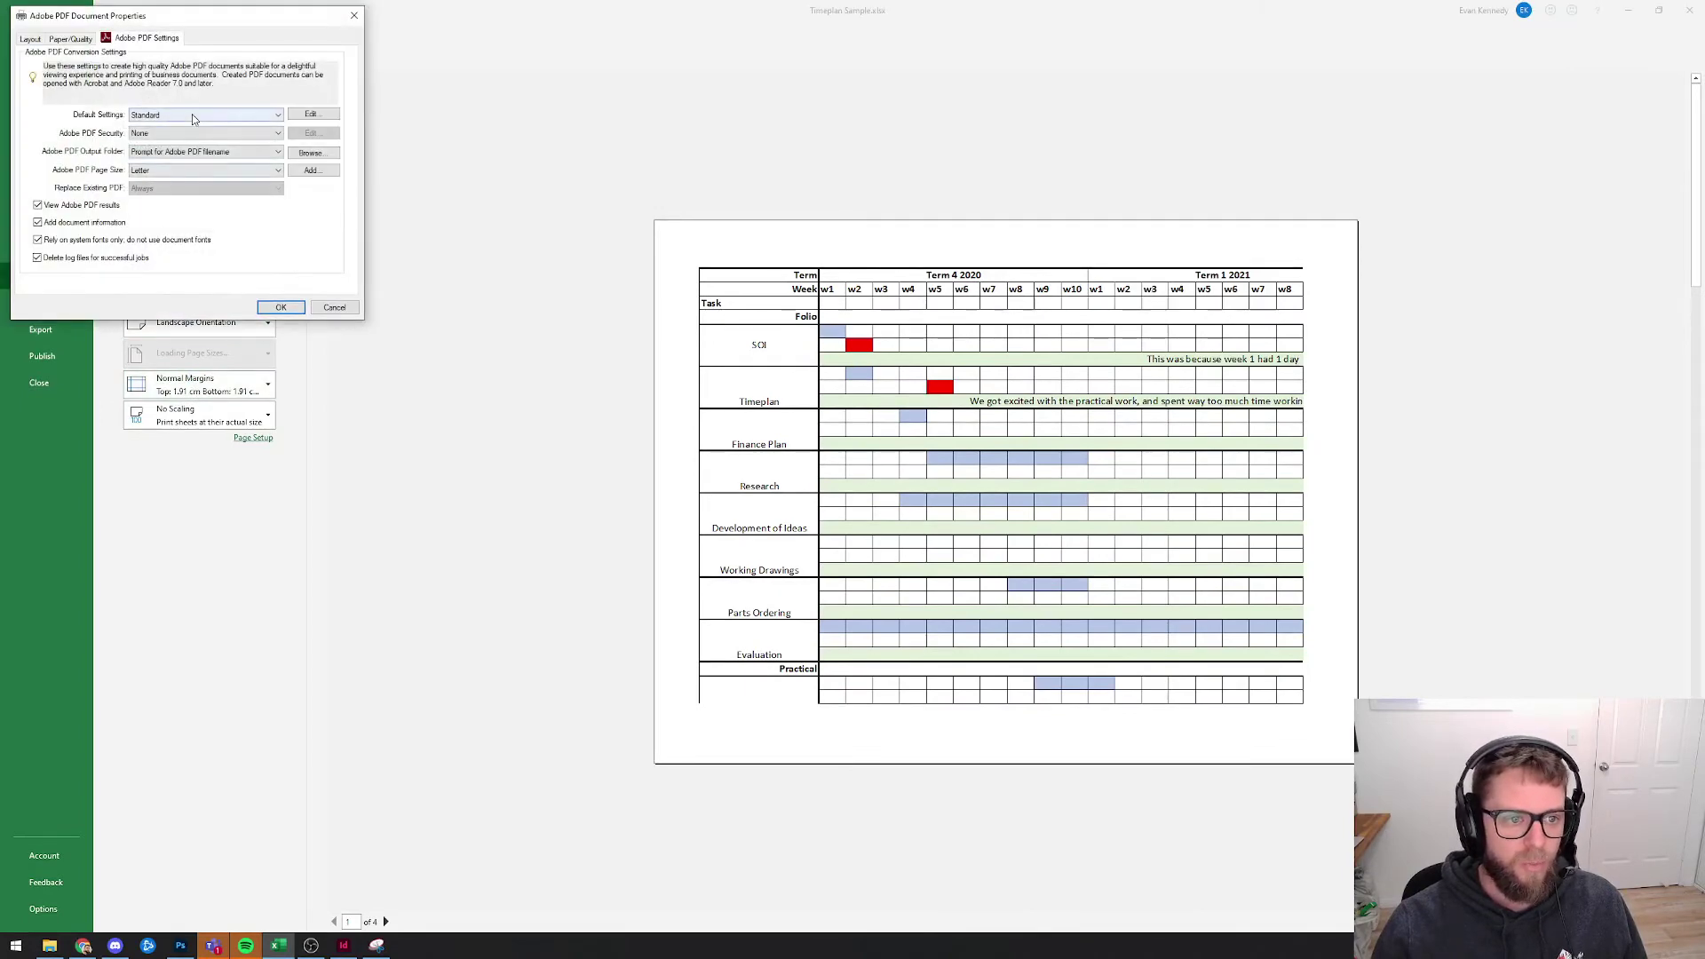
left_click(70, 39)
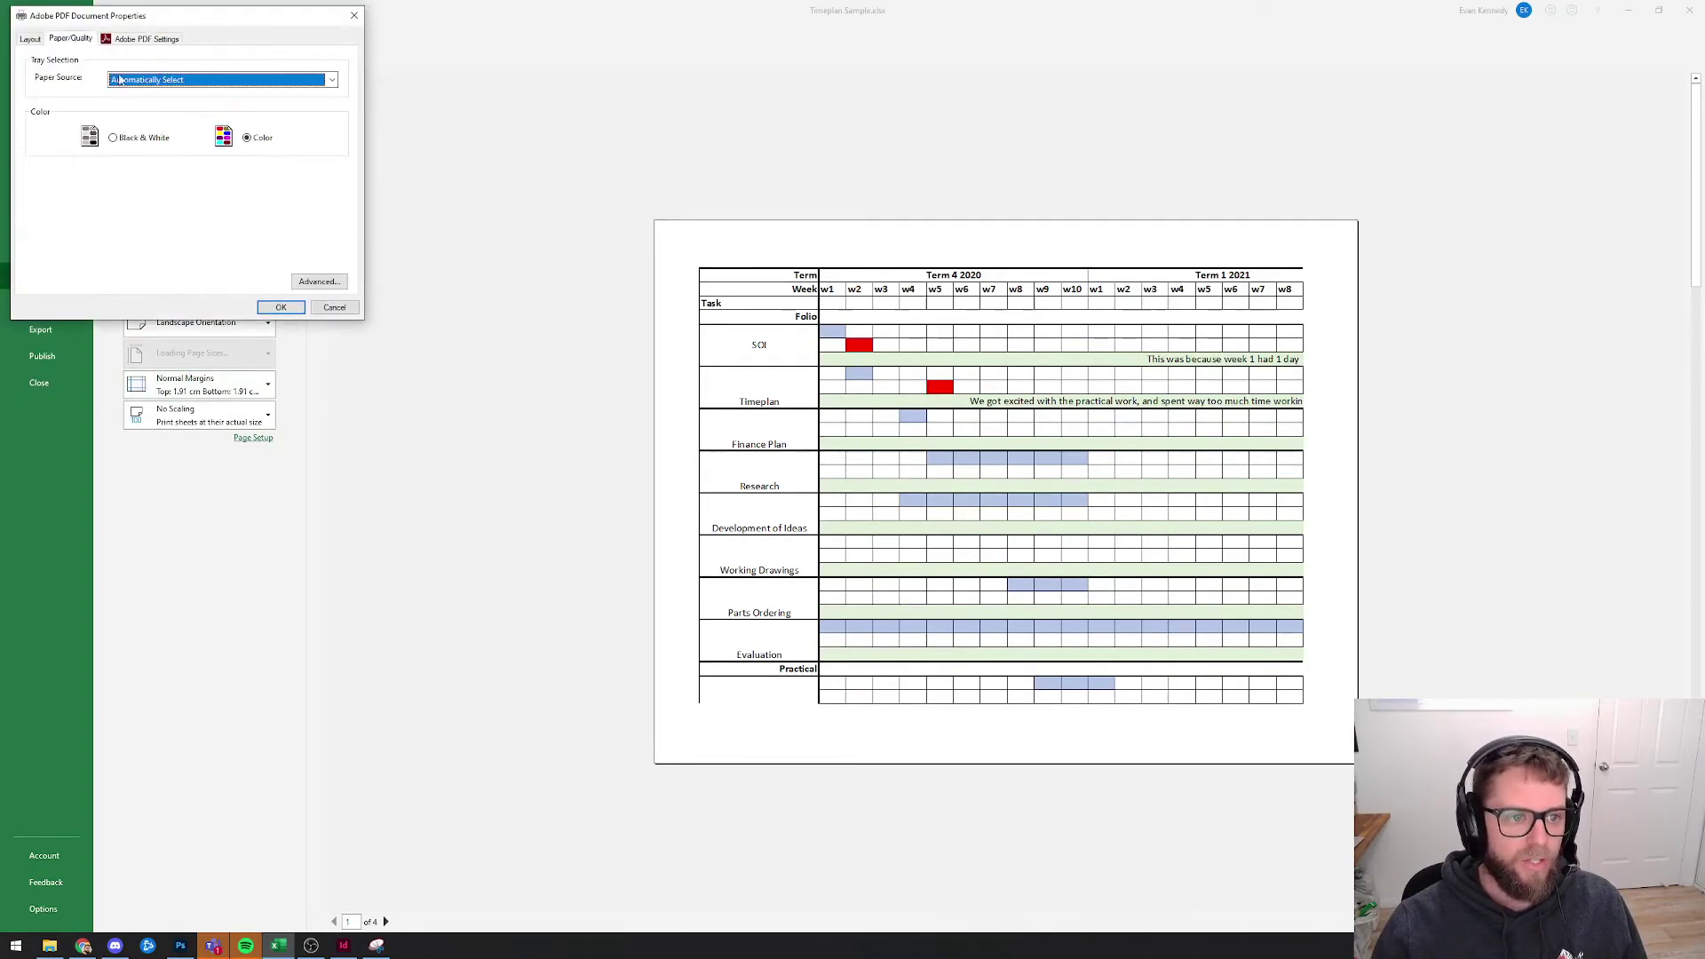
left_click(30, 39)
left_click(80, 78)
left_click(84, 80)
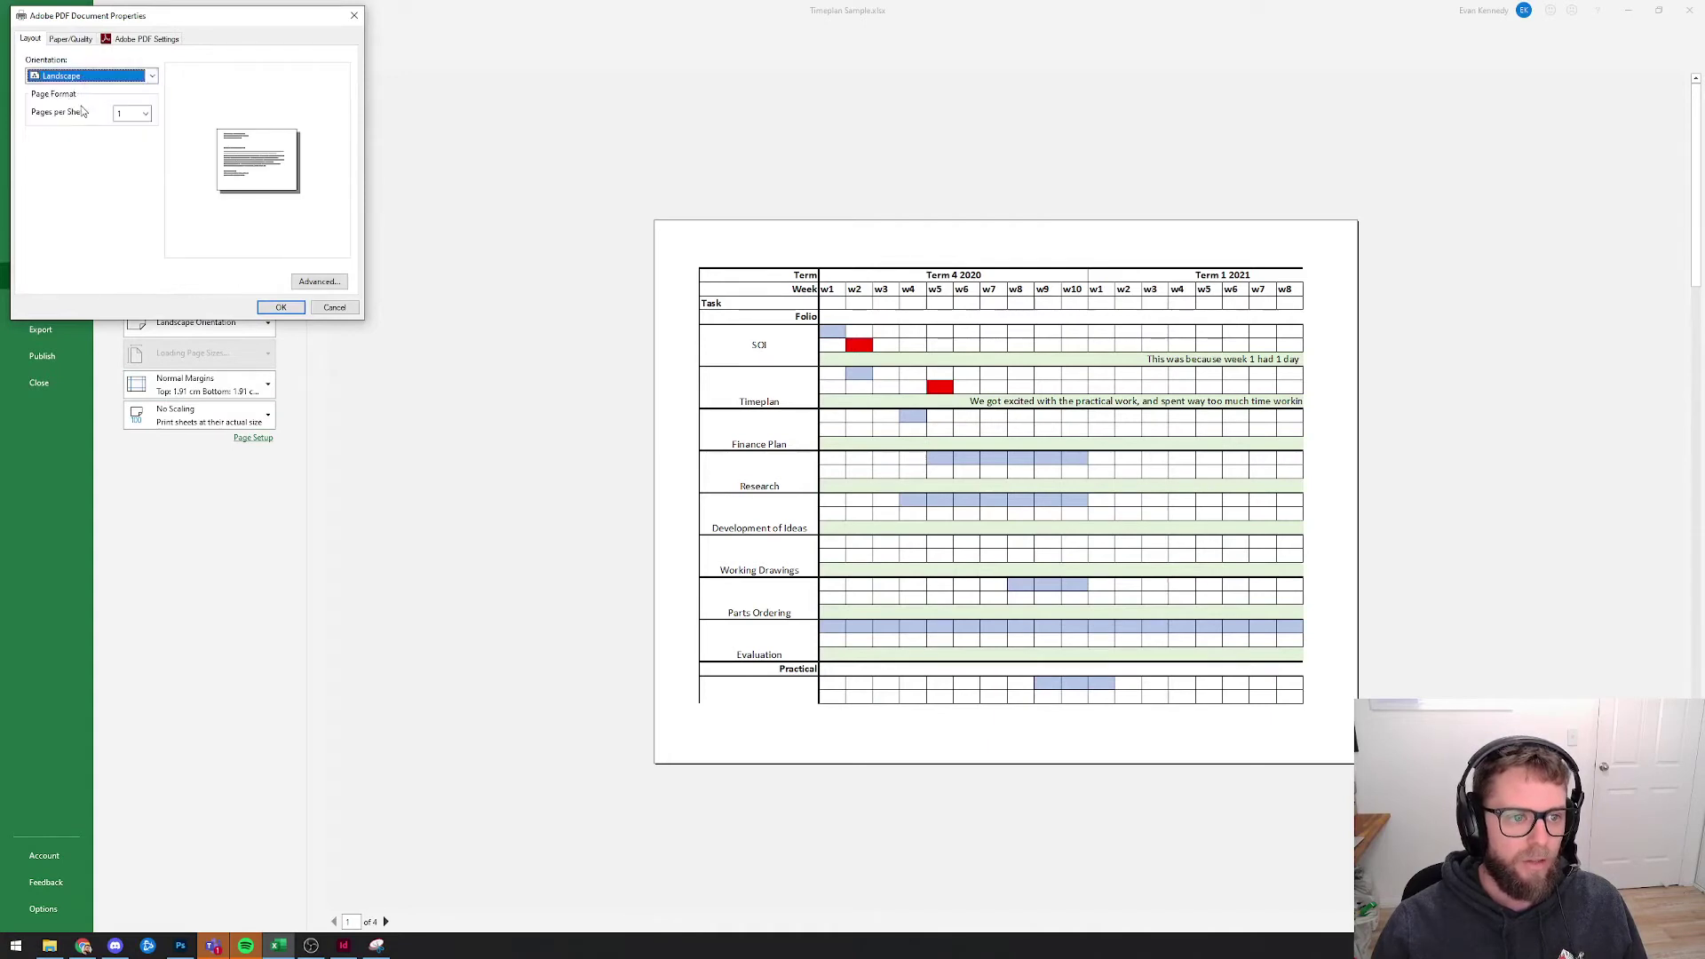
left_click(130, 40)
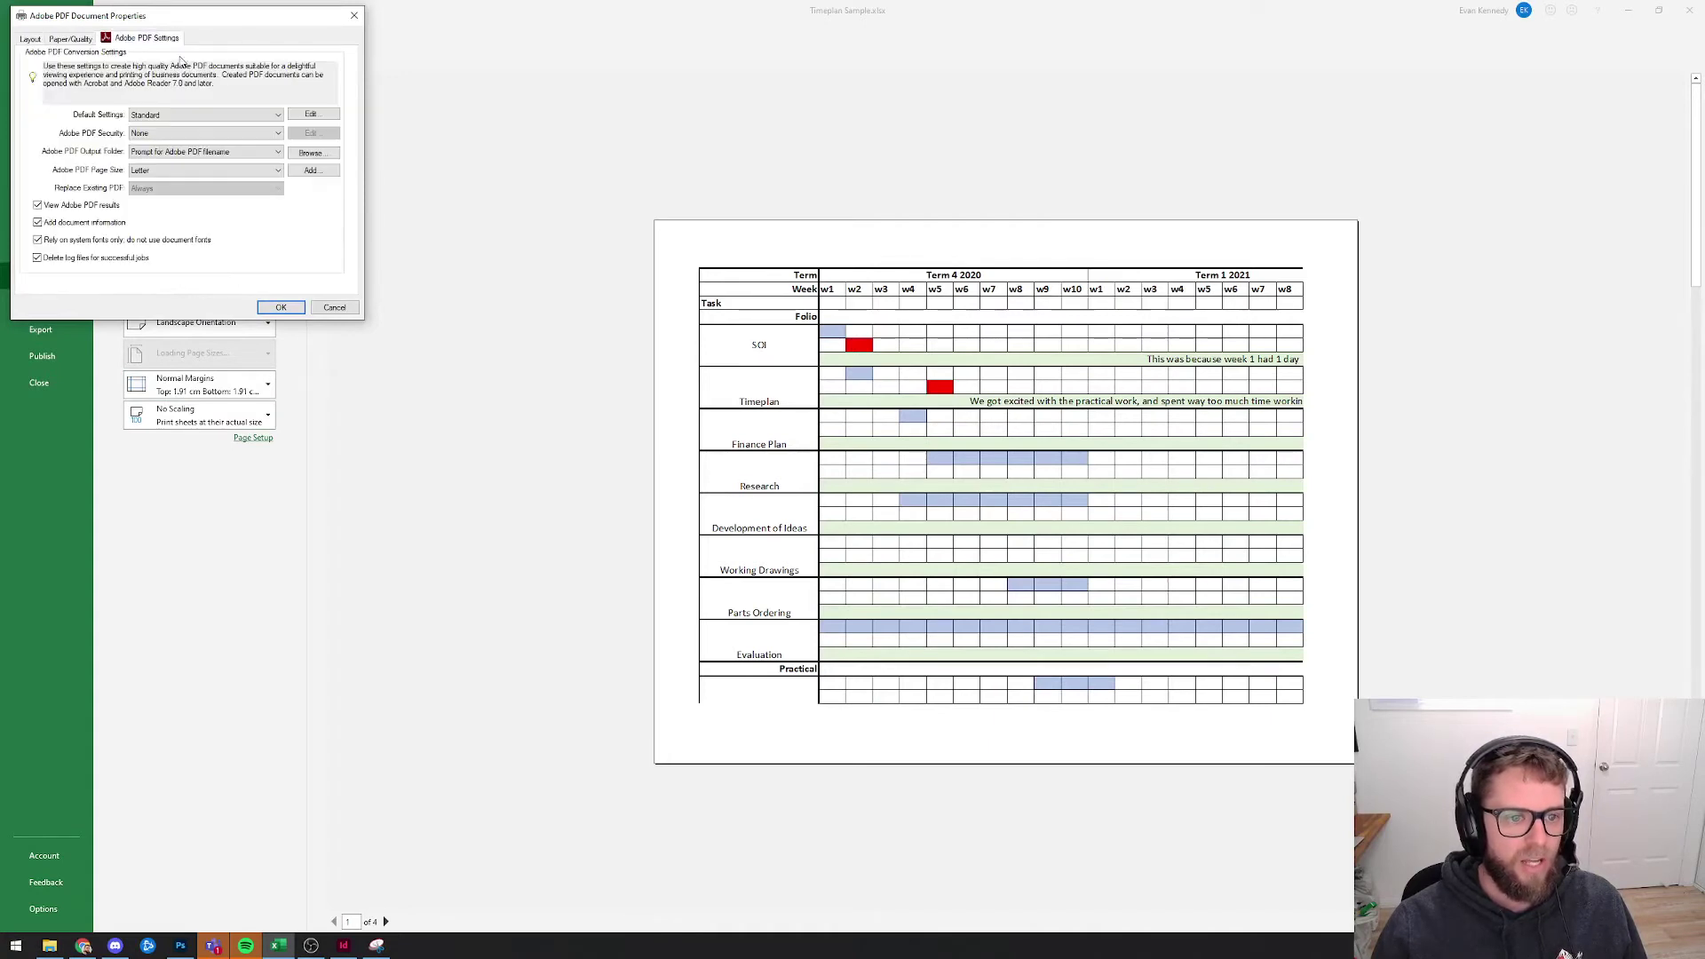
left_click(346, 308)
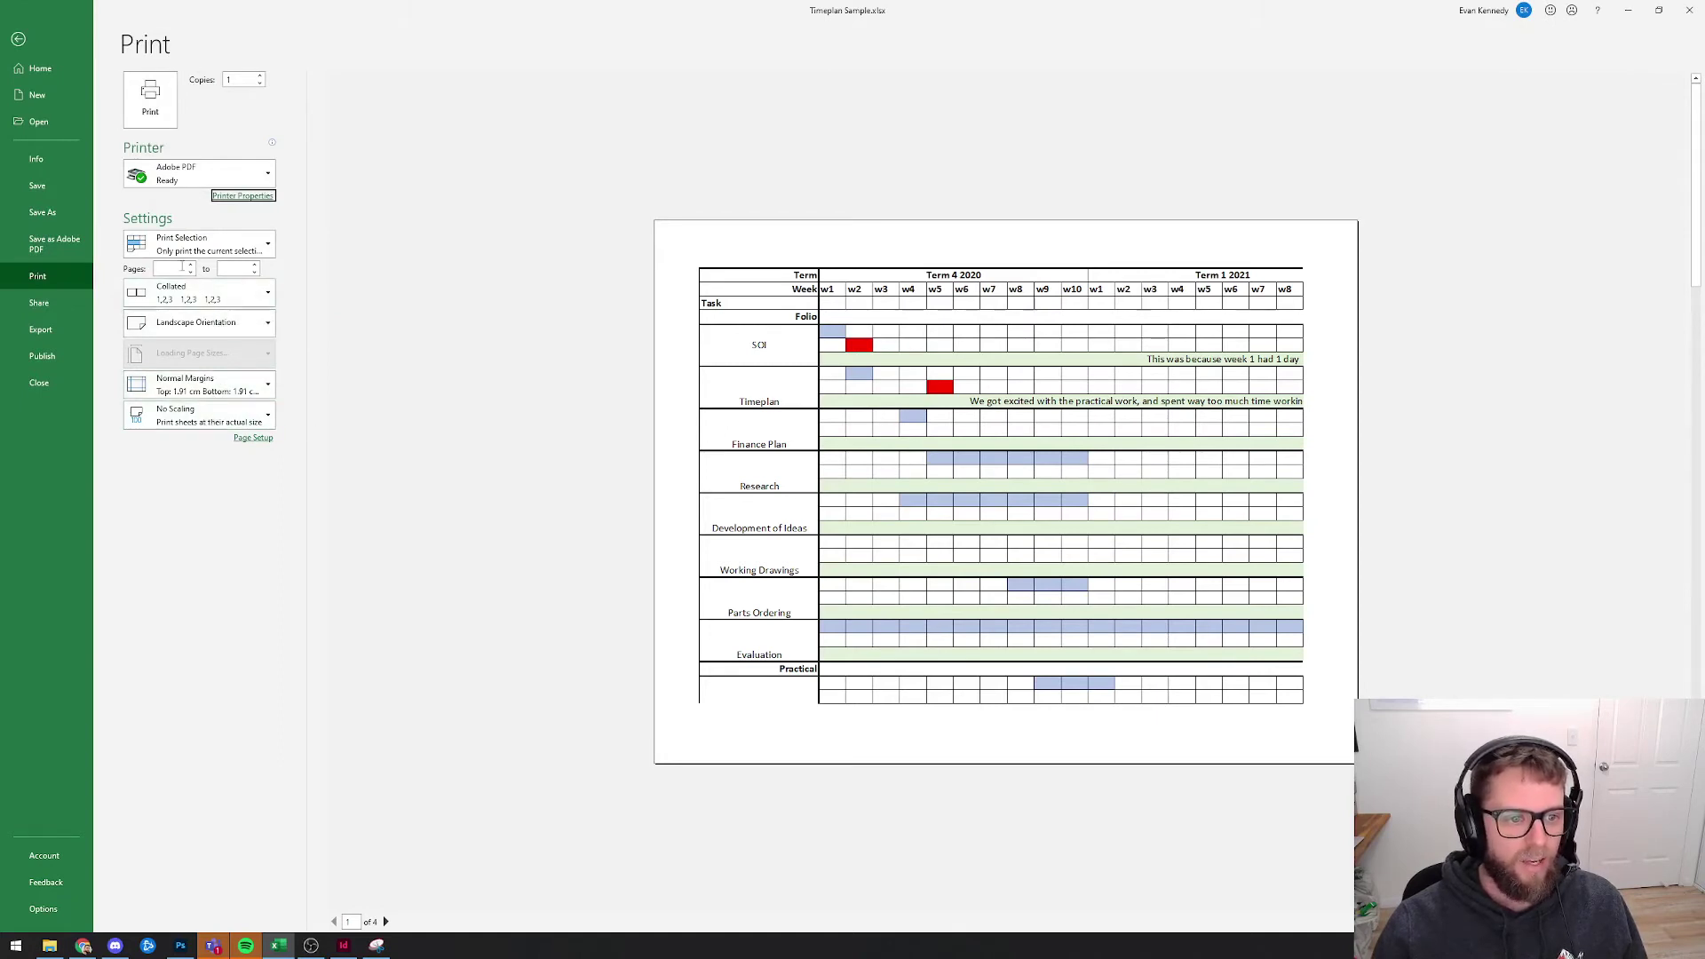
- Keep the Normal margins and set the printout's scaling to Fit Sheet on One Page
left_click(225, 388)
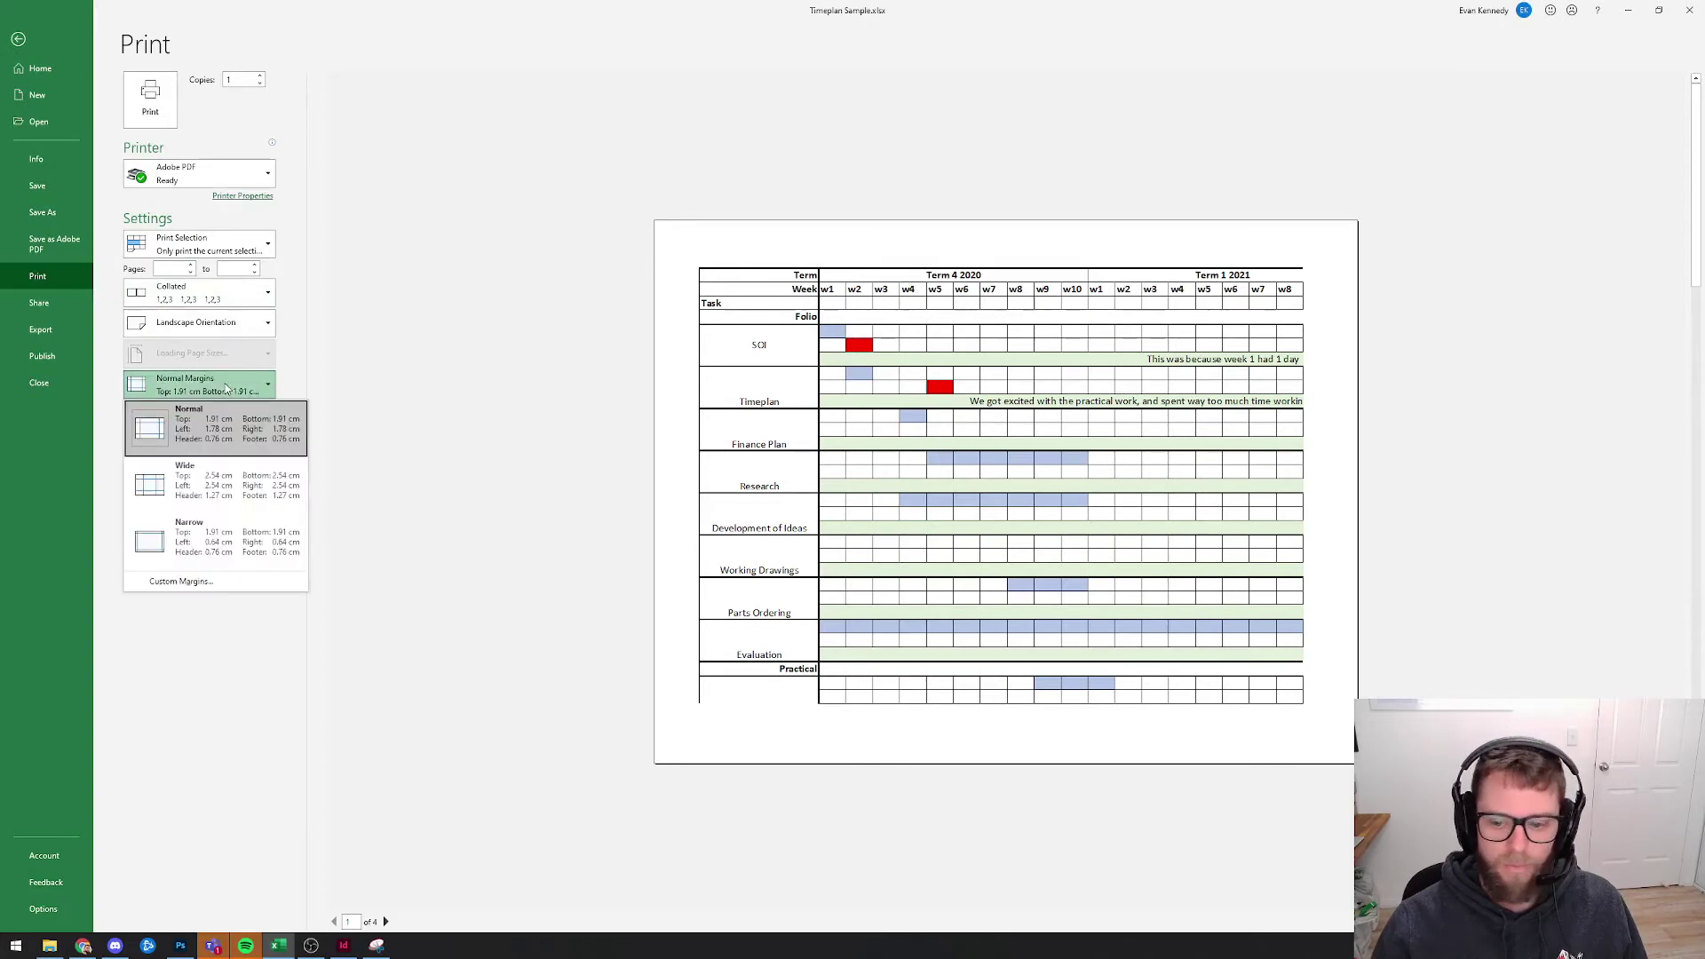
left_click(226, 388)
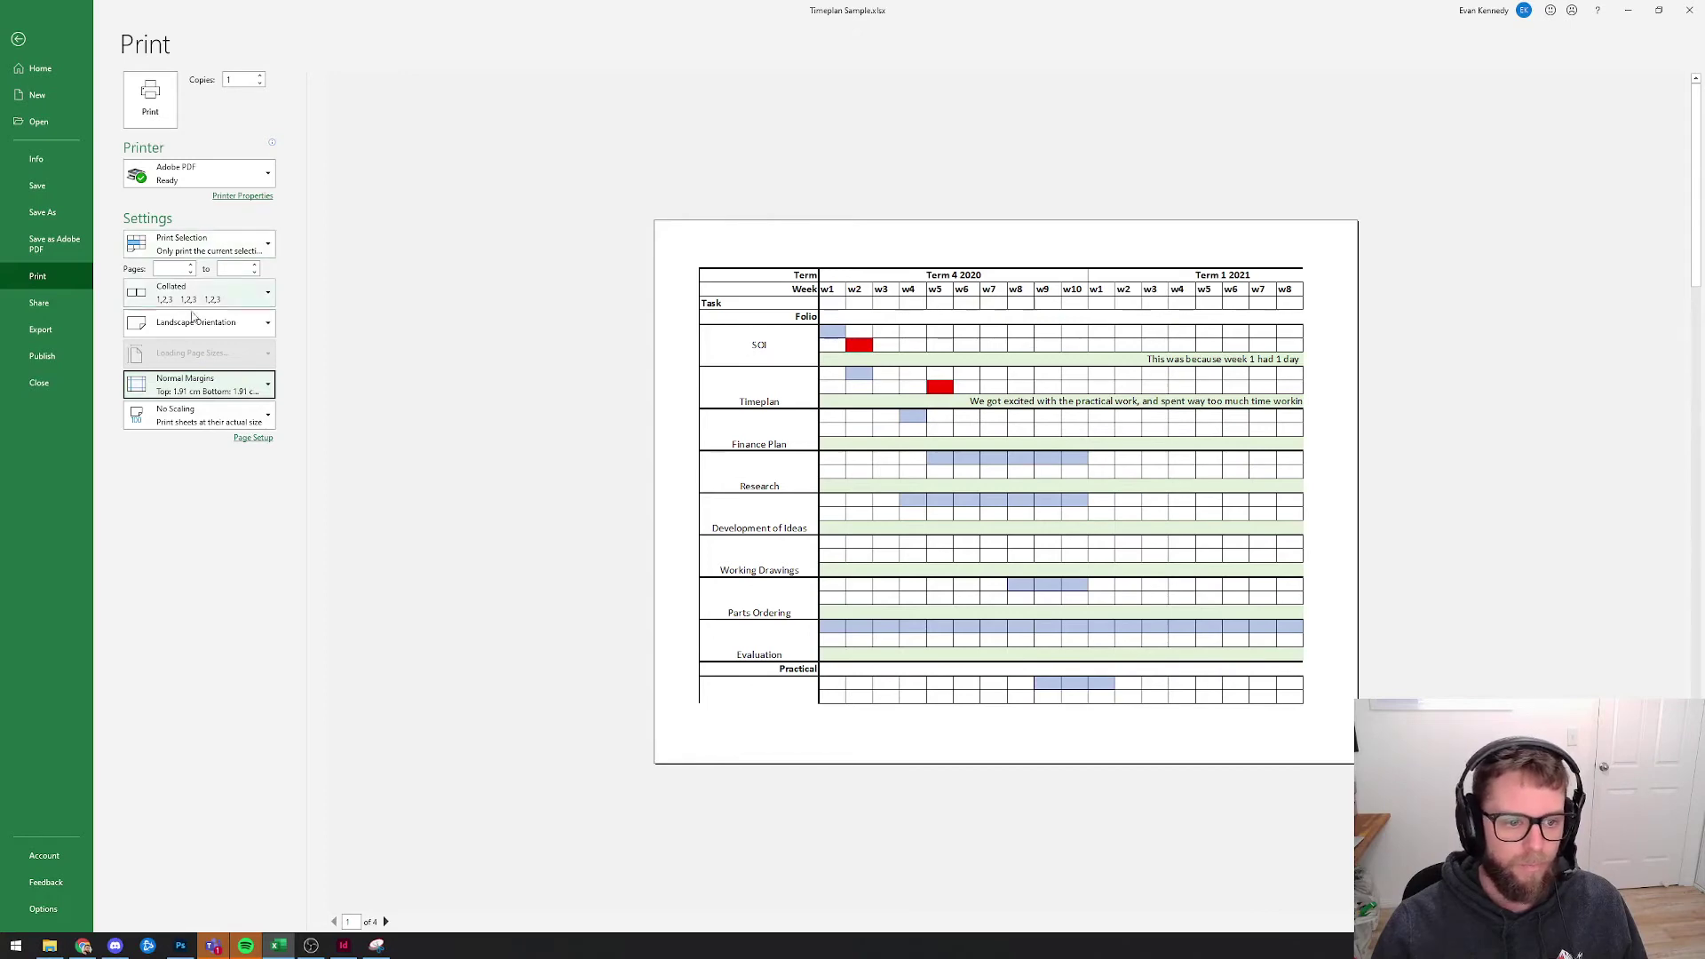
left_click(198, 418)
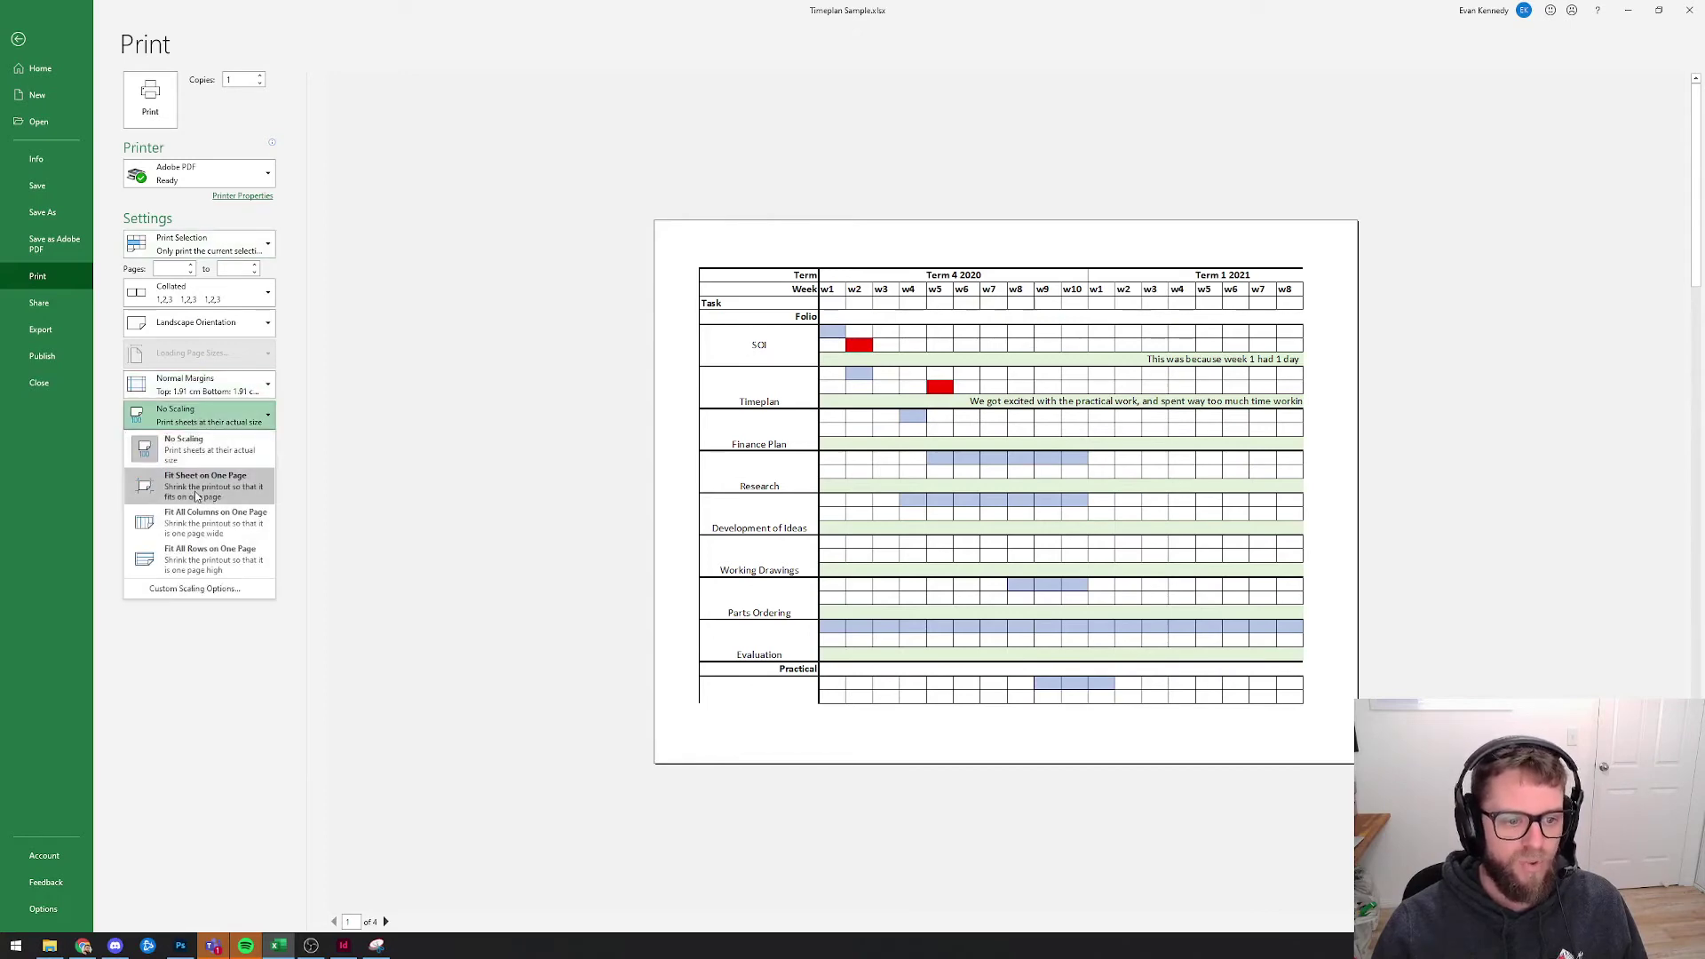
key("Escape")
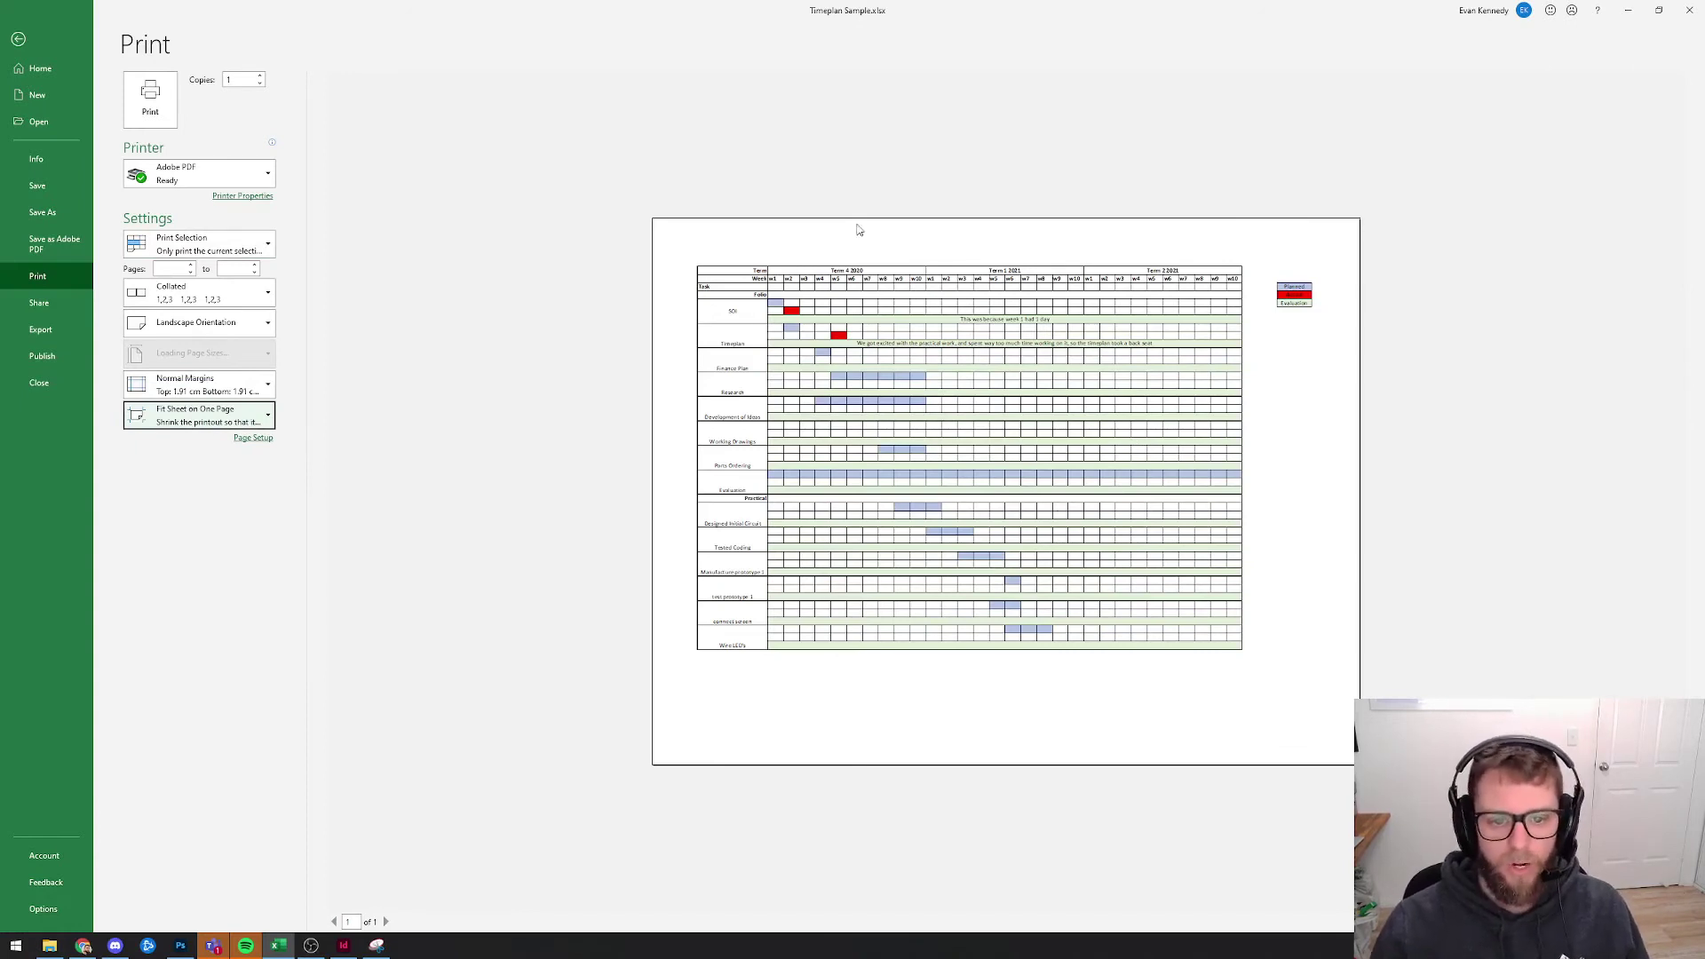
left_click(655, 224)
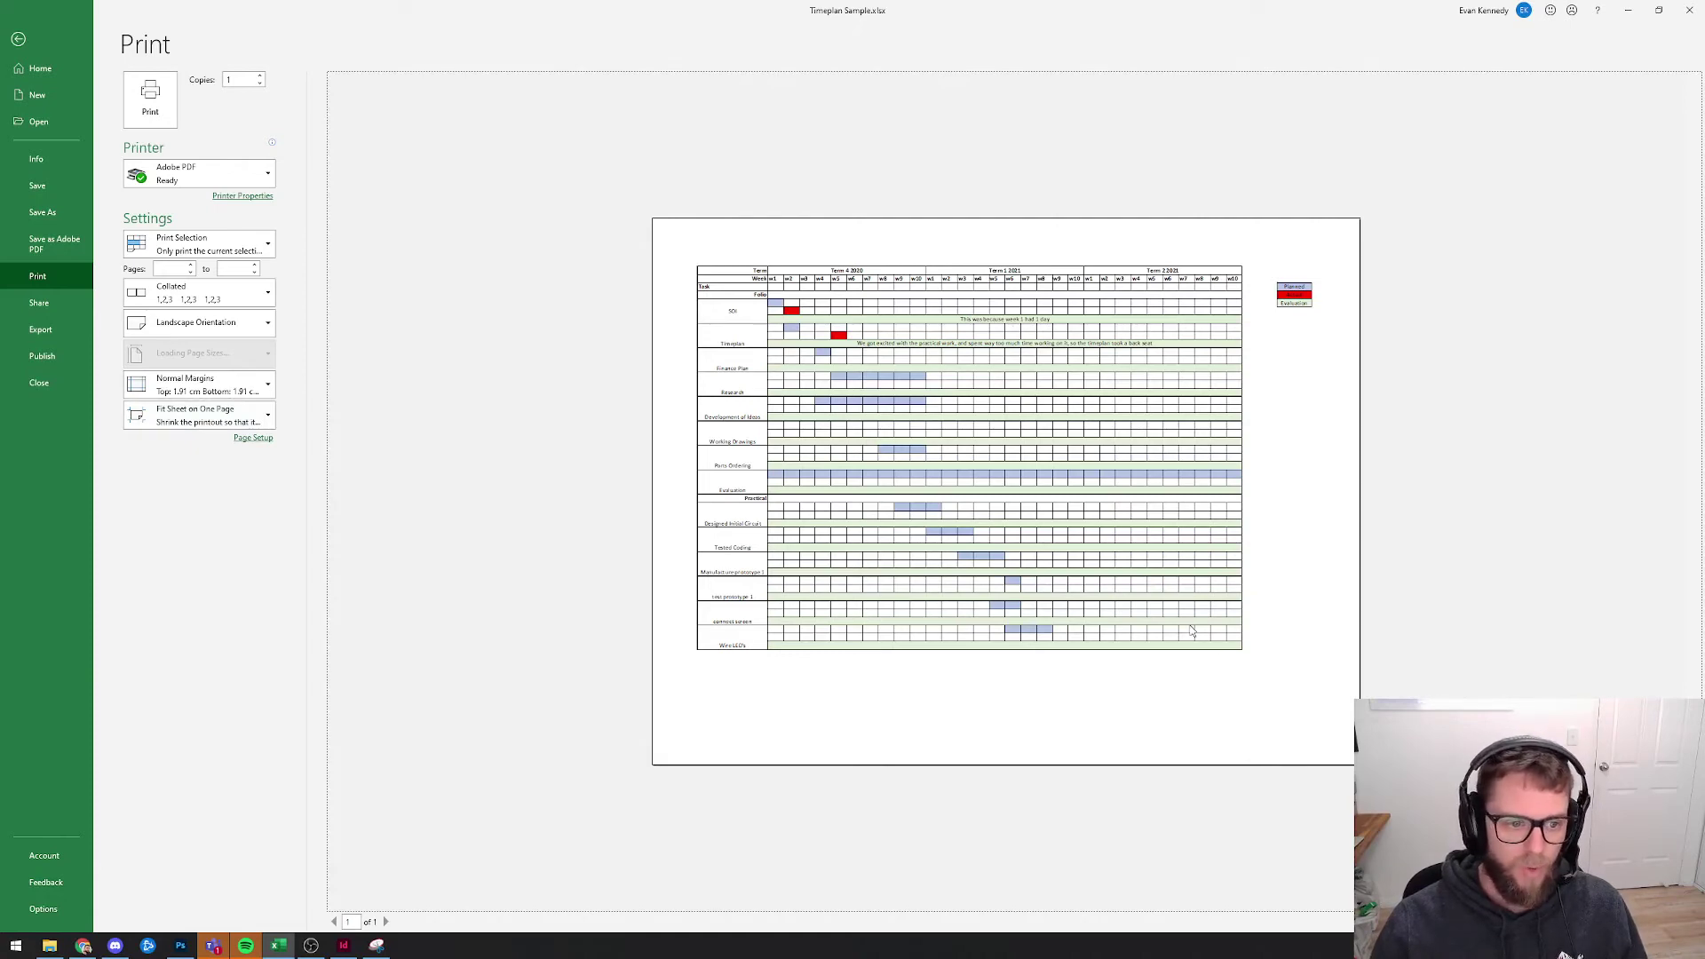
- Print the timeplan to Timeplan Sample.pdf in the Google Drive folder SCHOOL CLASSWORK > 2021 > HSC MAJOR ELECTRONICS
left_click(150, 98)
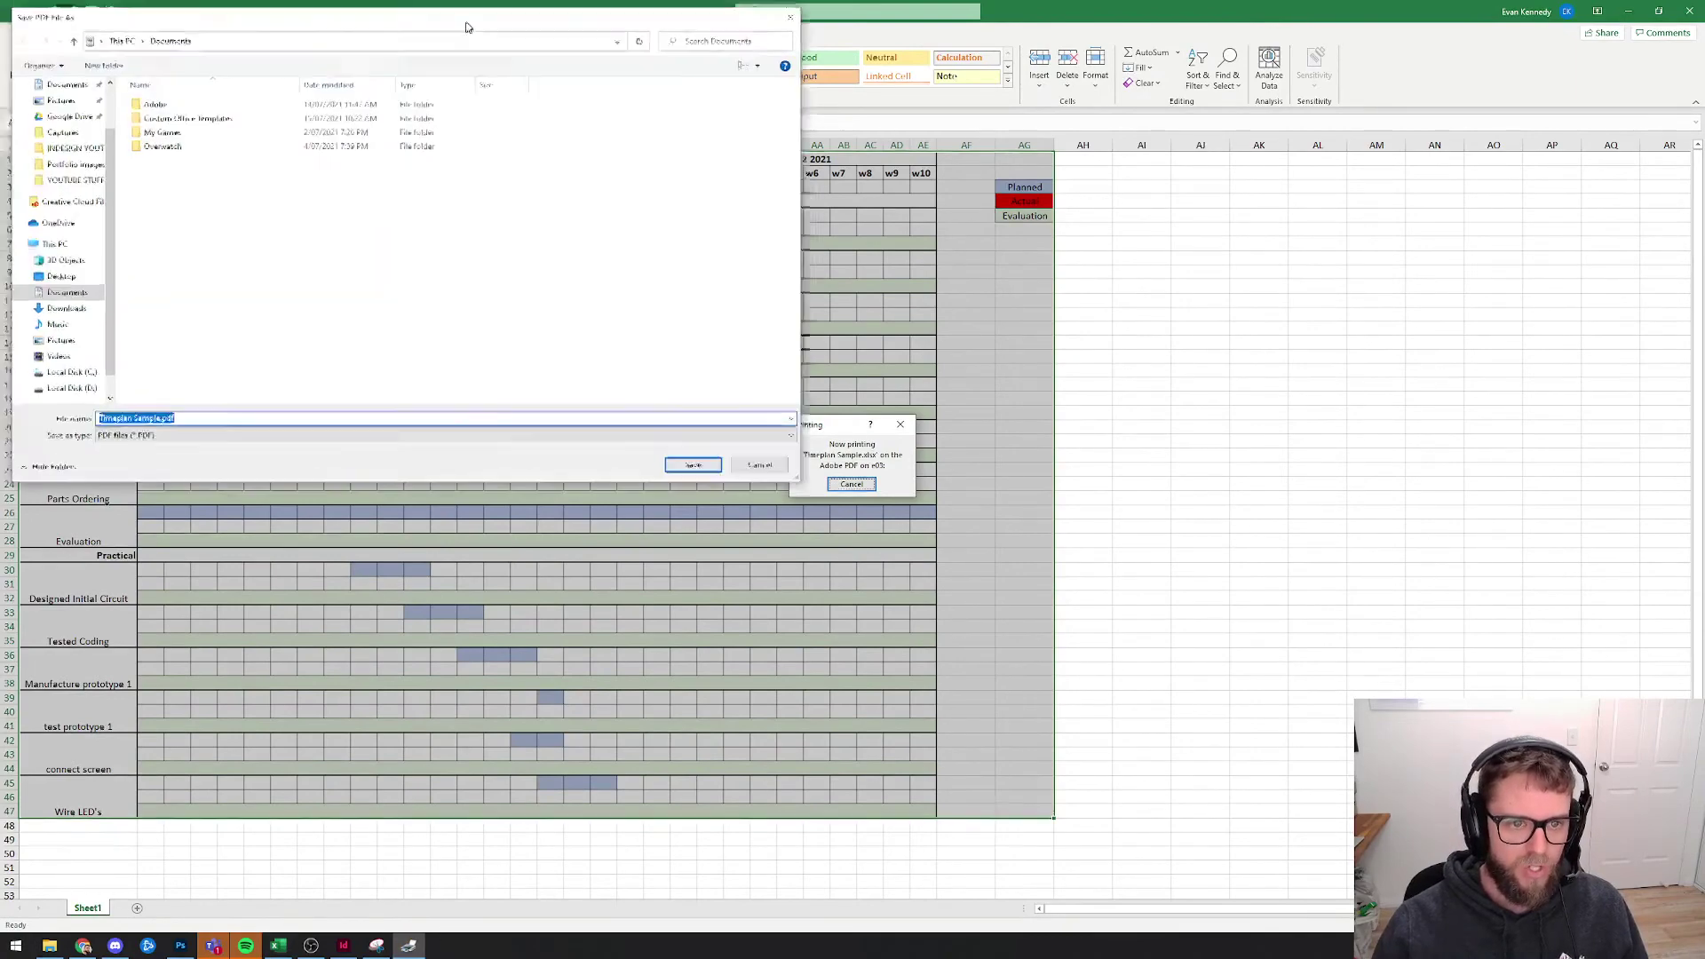
left_click_drag(454, 16, 596, 140)
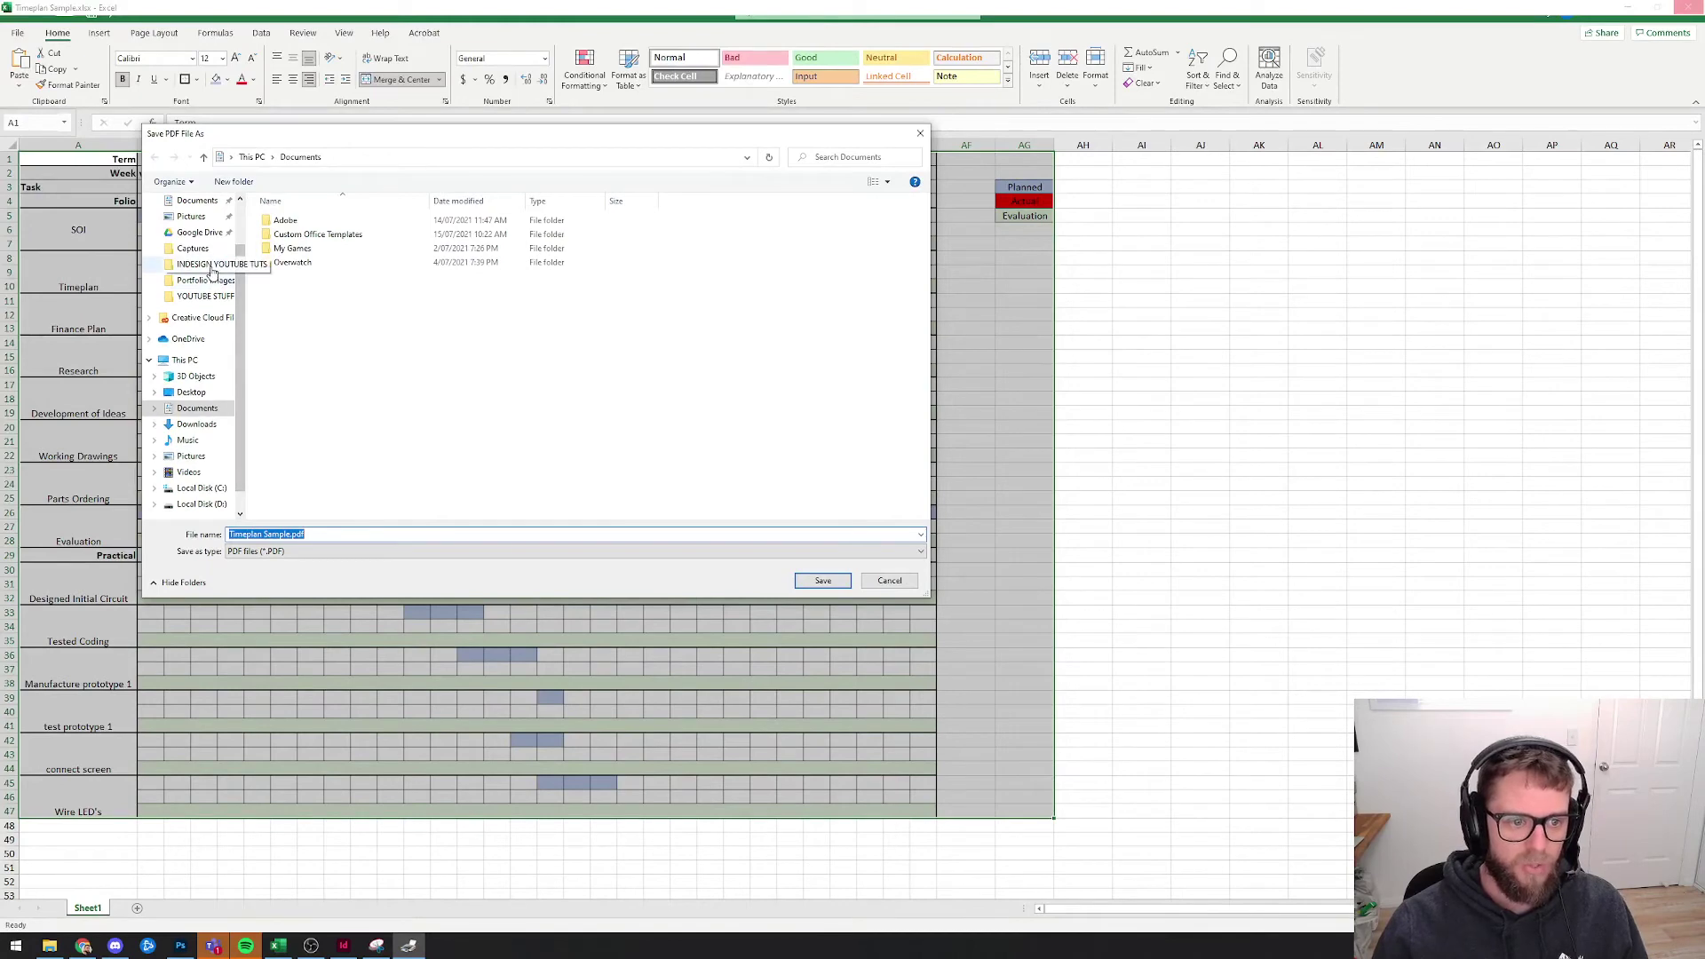
left_click(199, 232)
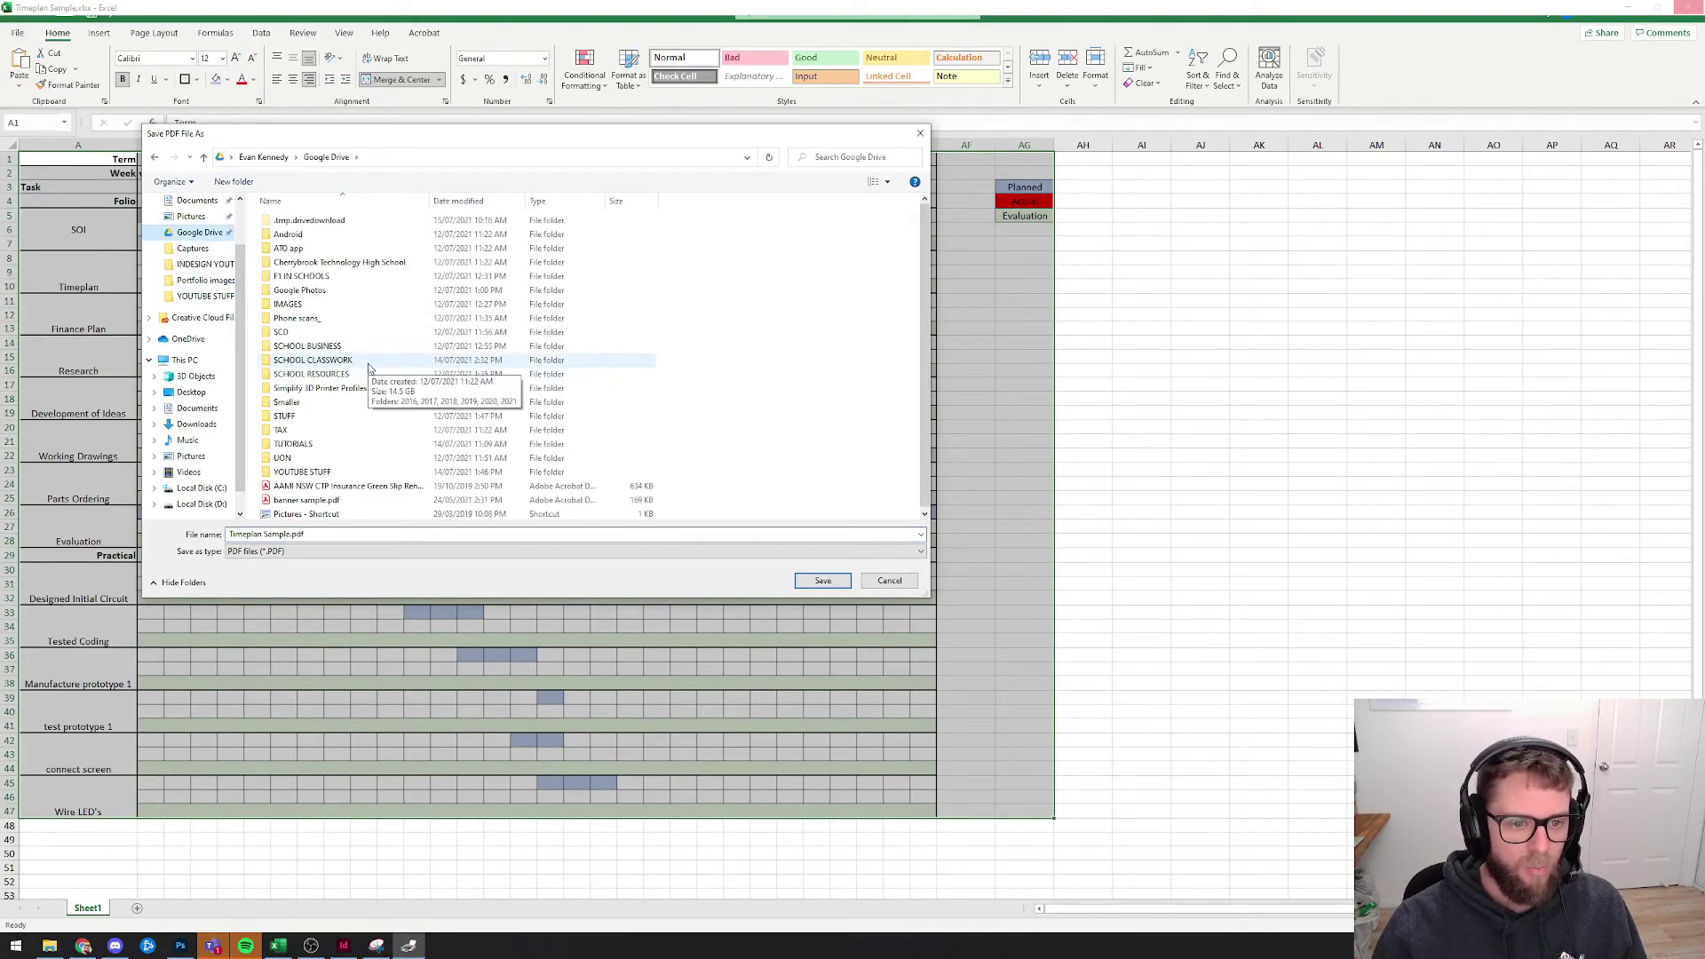
double_click(367, 362)
double_click(305, 291)
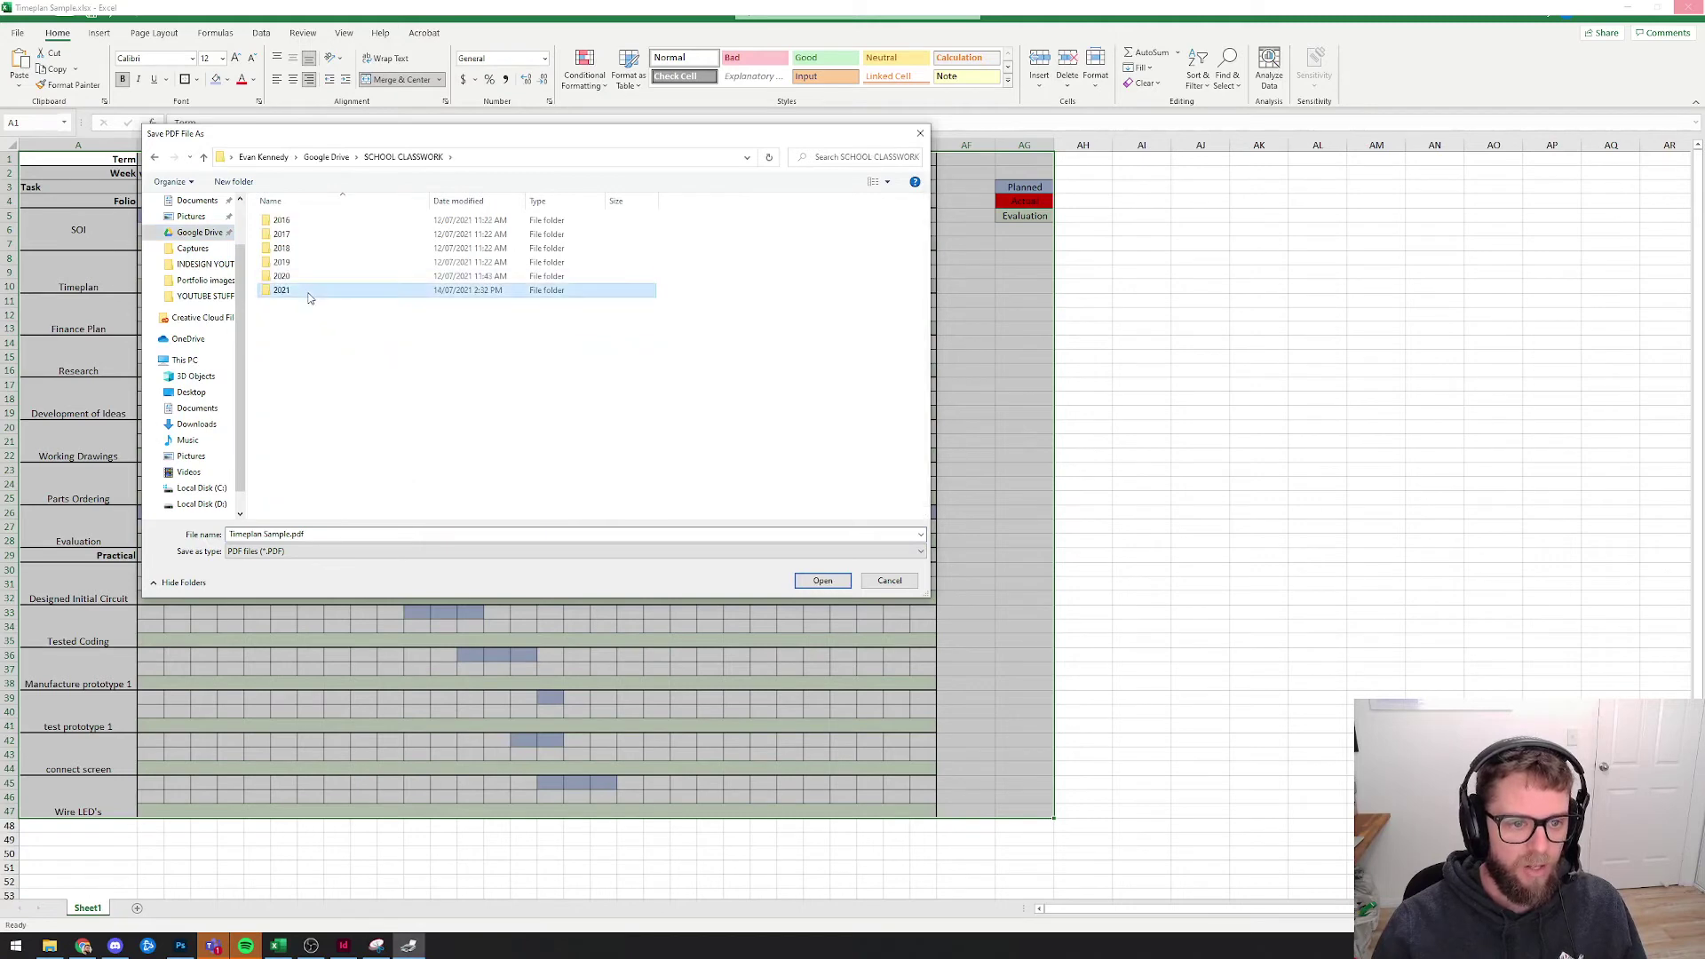
double_click(304, 222)
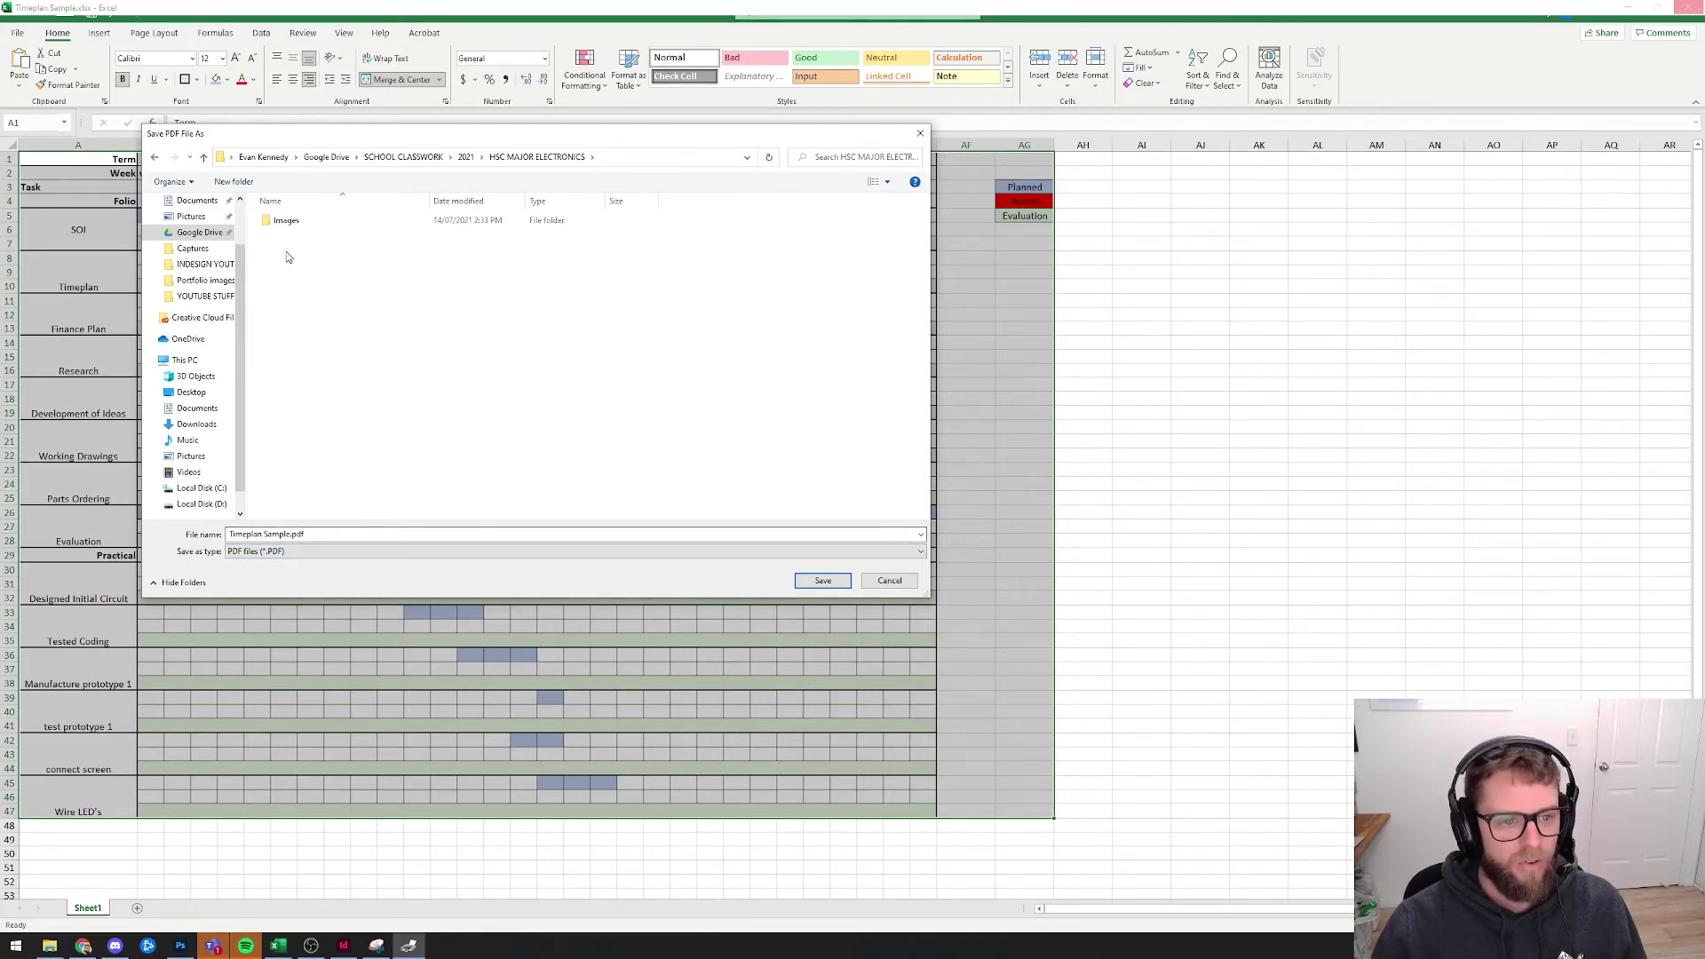
left_click(252, 536)
left_click(462, 535)
left_click(822, 584)
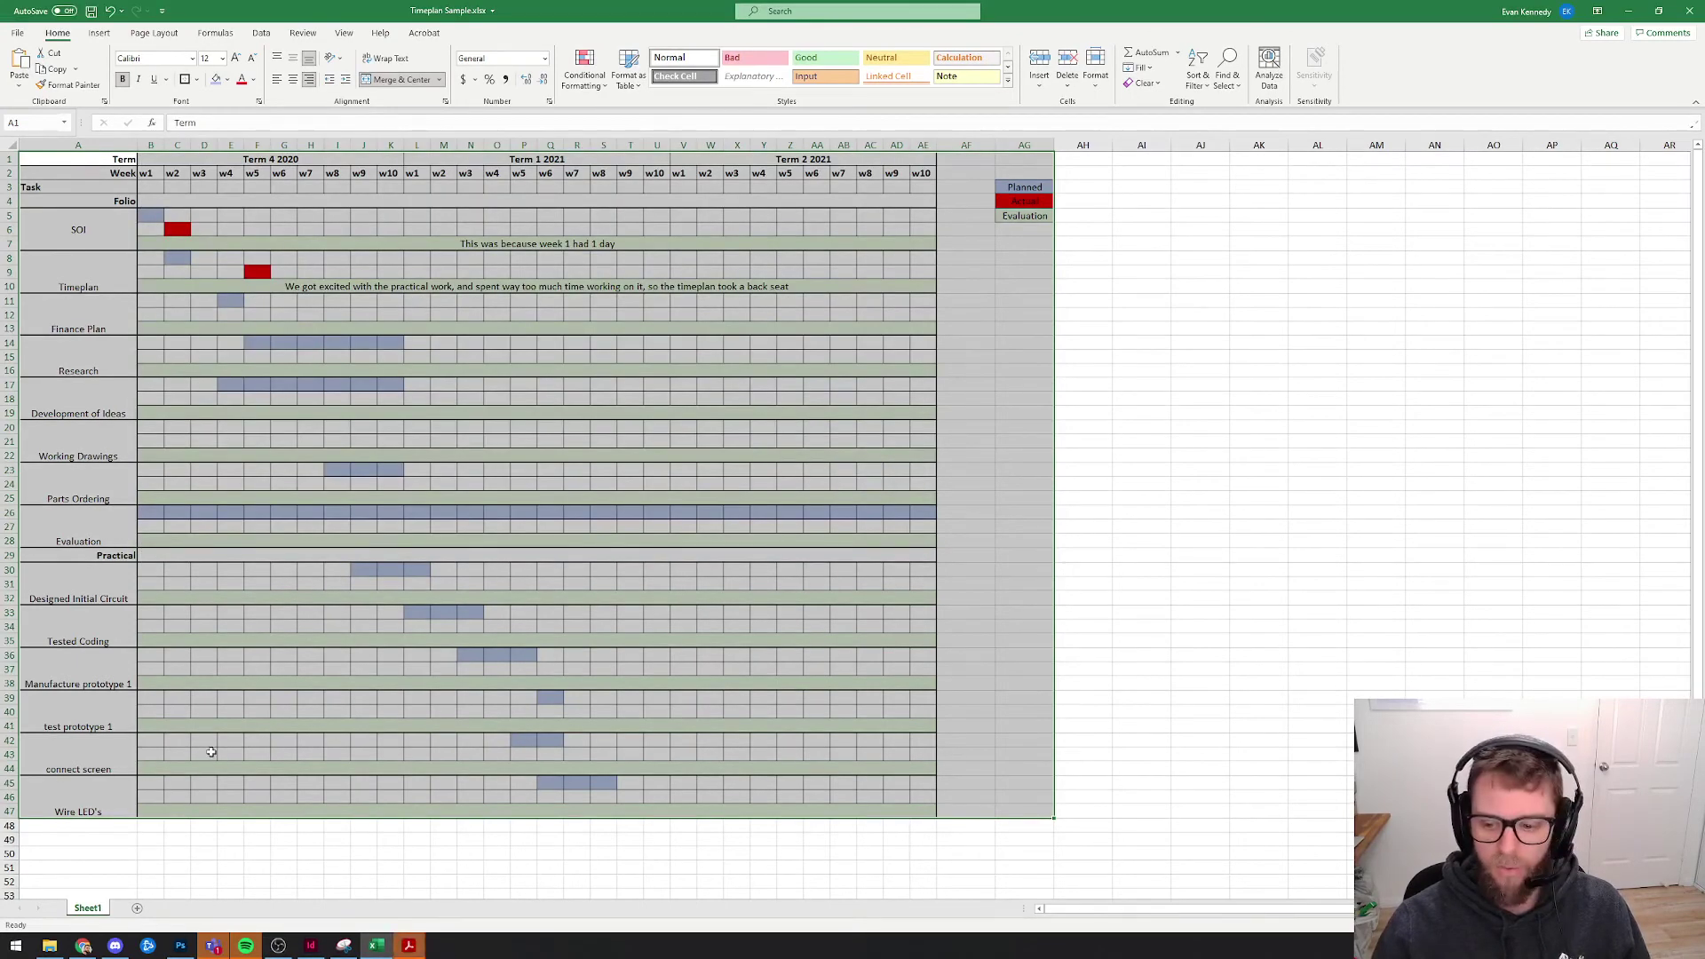
- Switch to File Explorer, find Timeplan Sample.pdf in the HSC MAJOR ELECTRONICS folder under SCHOOL CLASSWORK > 2021, and open it
left_click(50, 946)
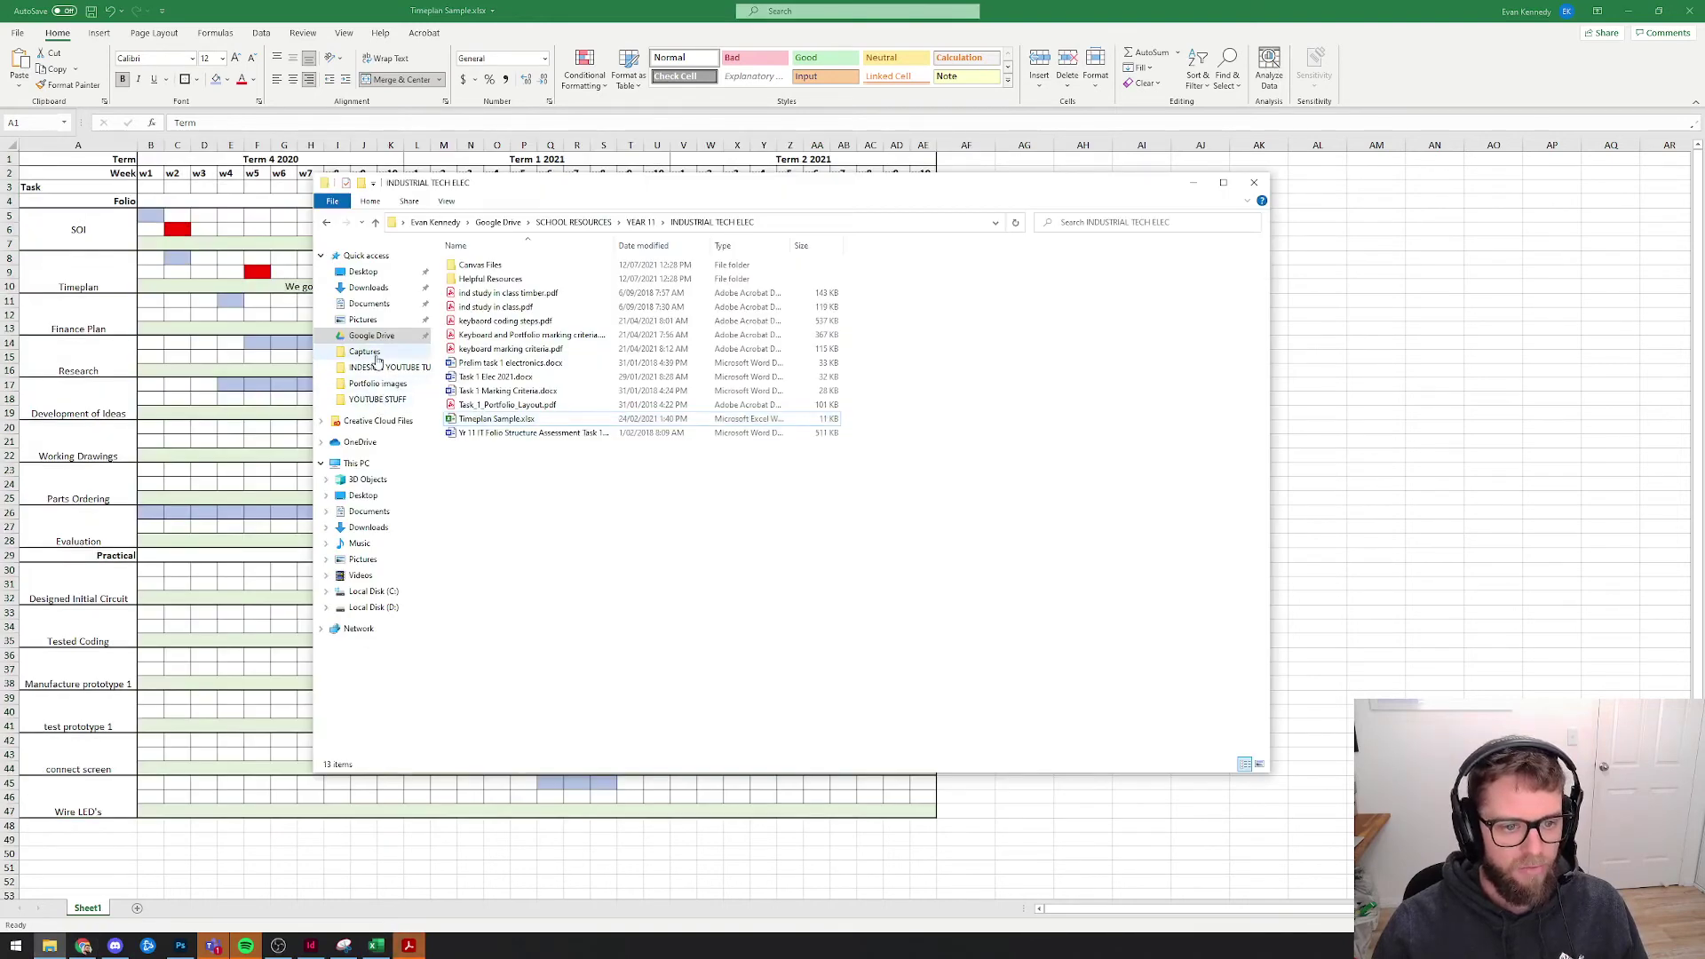
left_click(377, 384)
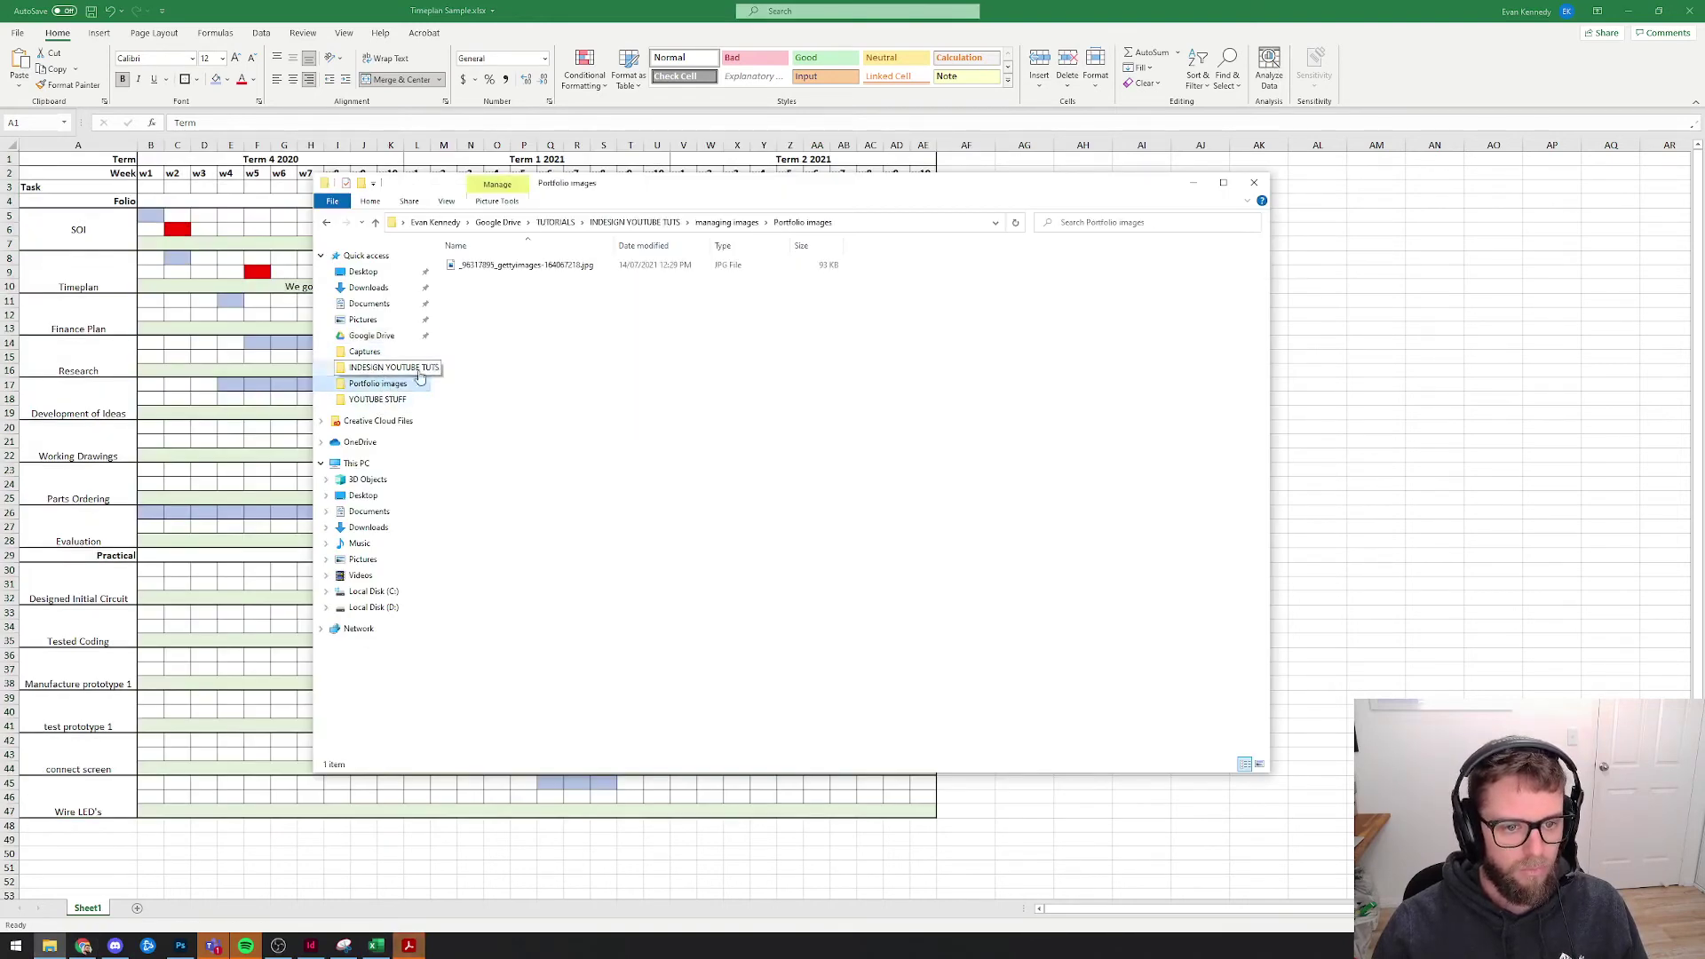
left_click(371, 335)
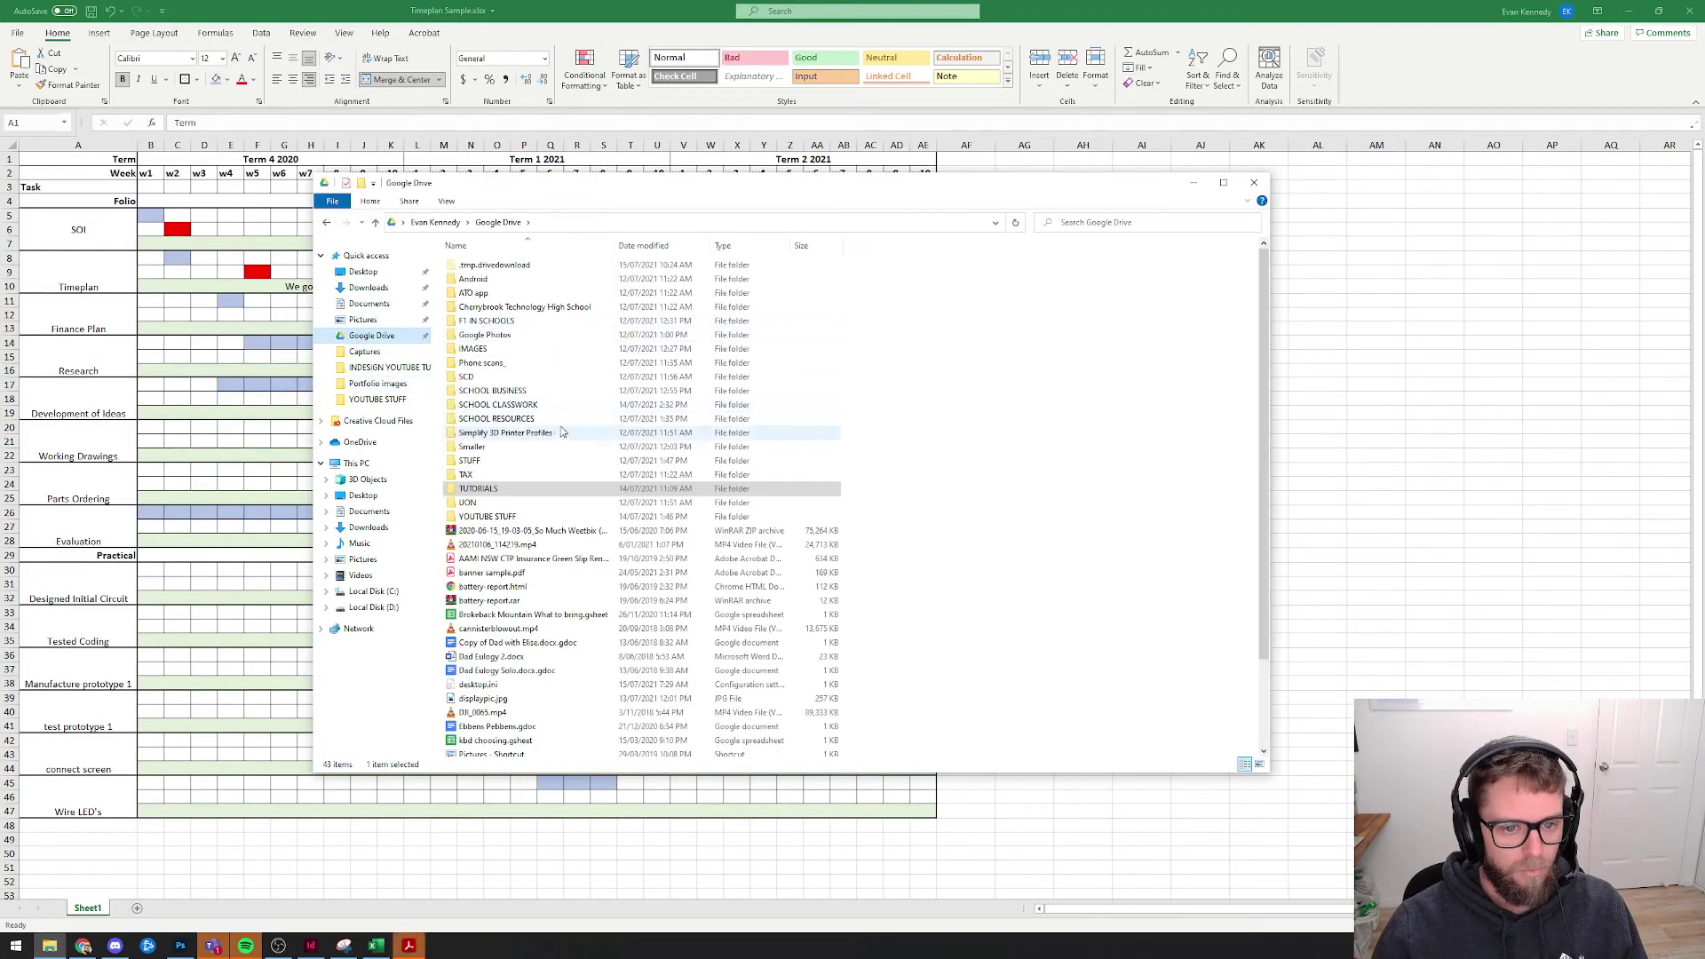
double_click(497, 410)
double_click(518, 337)
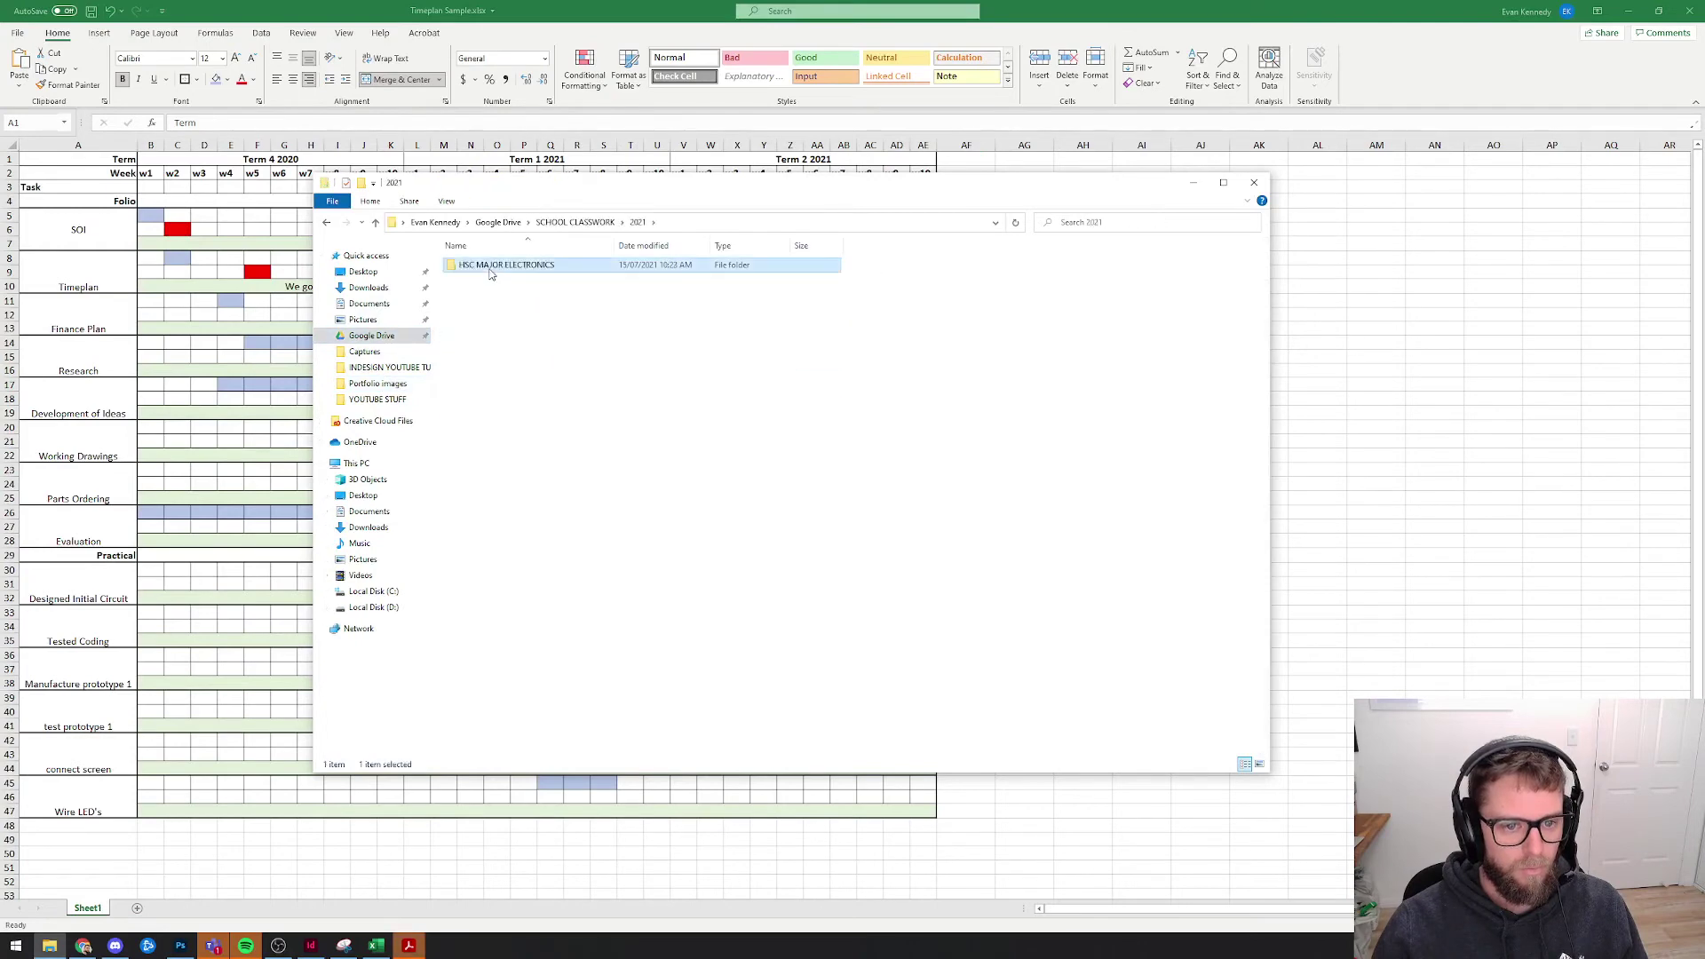
double_click(487, 266)
left_click(487, 308)
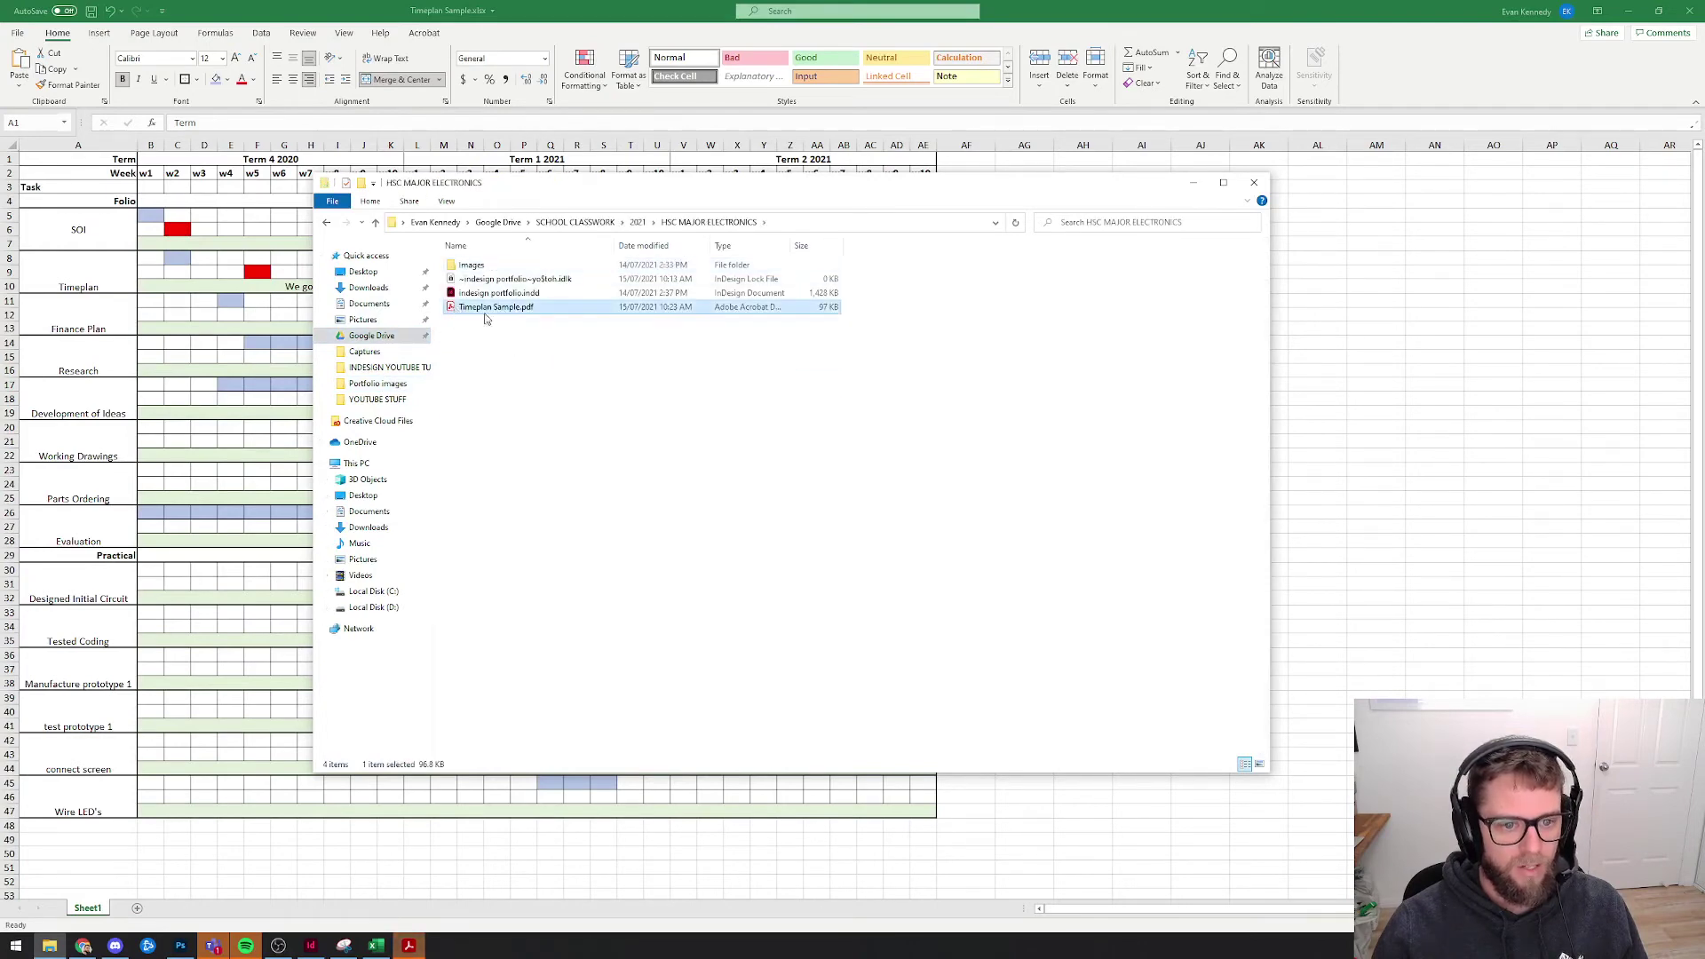
key("Return")
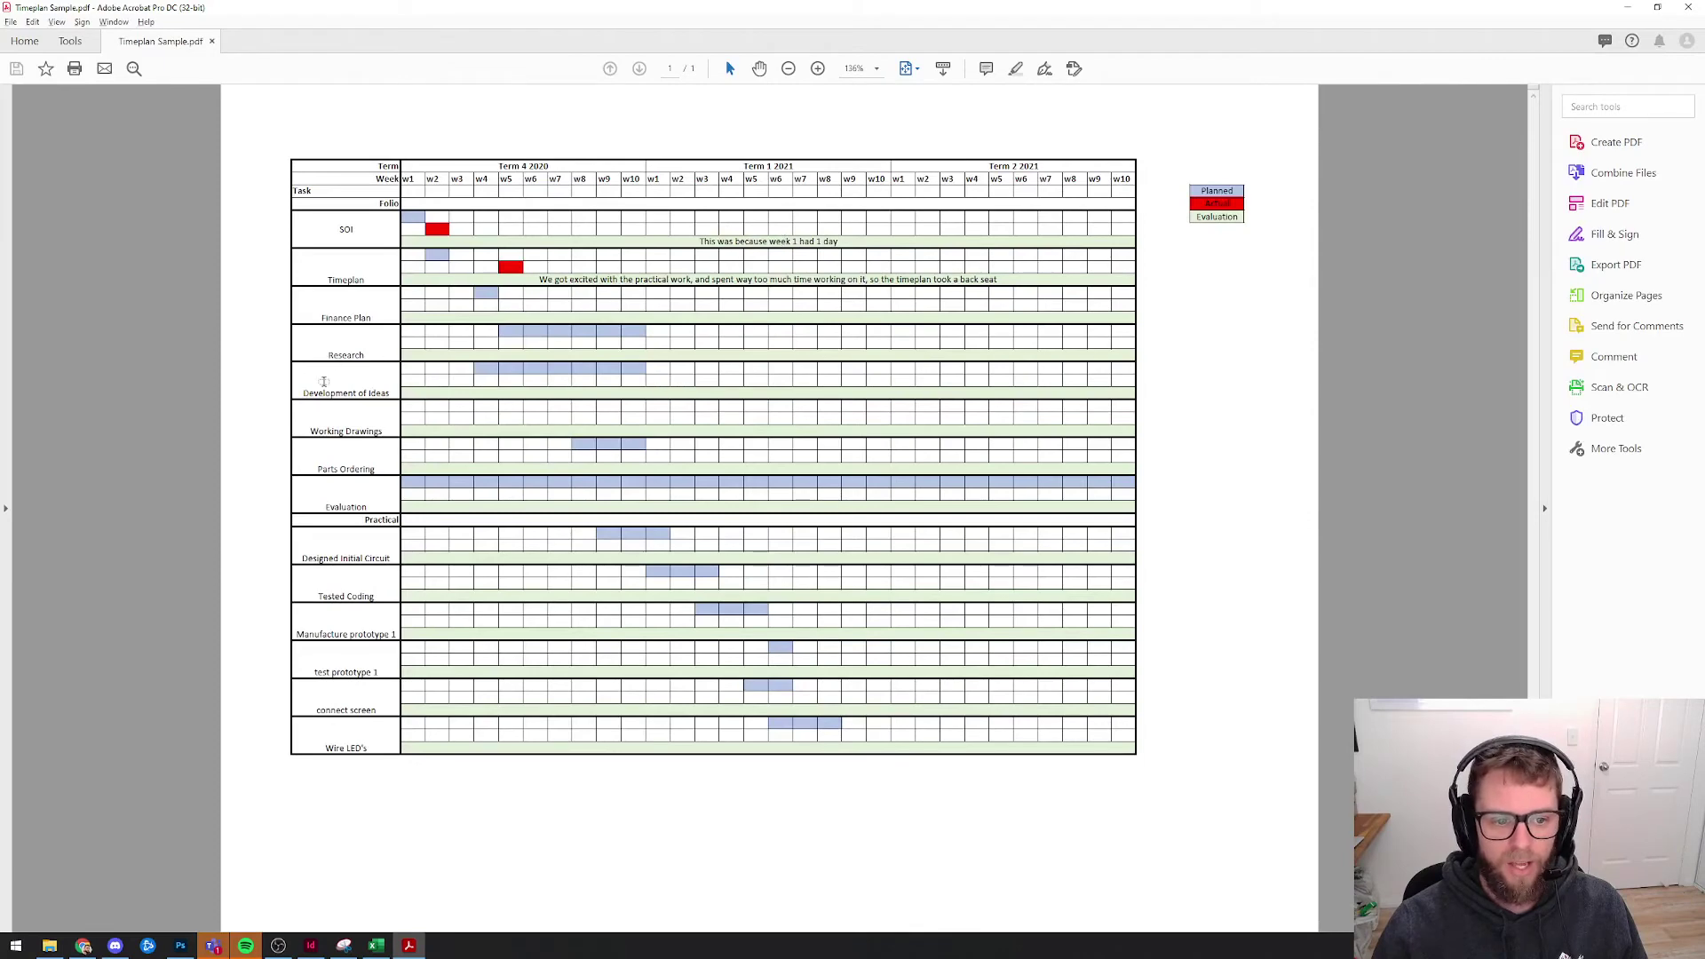
- Examine the PDF's text quality close up by magnifying and selecting the Development of Ideas label
scroll(321, 387, "up", 6)
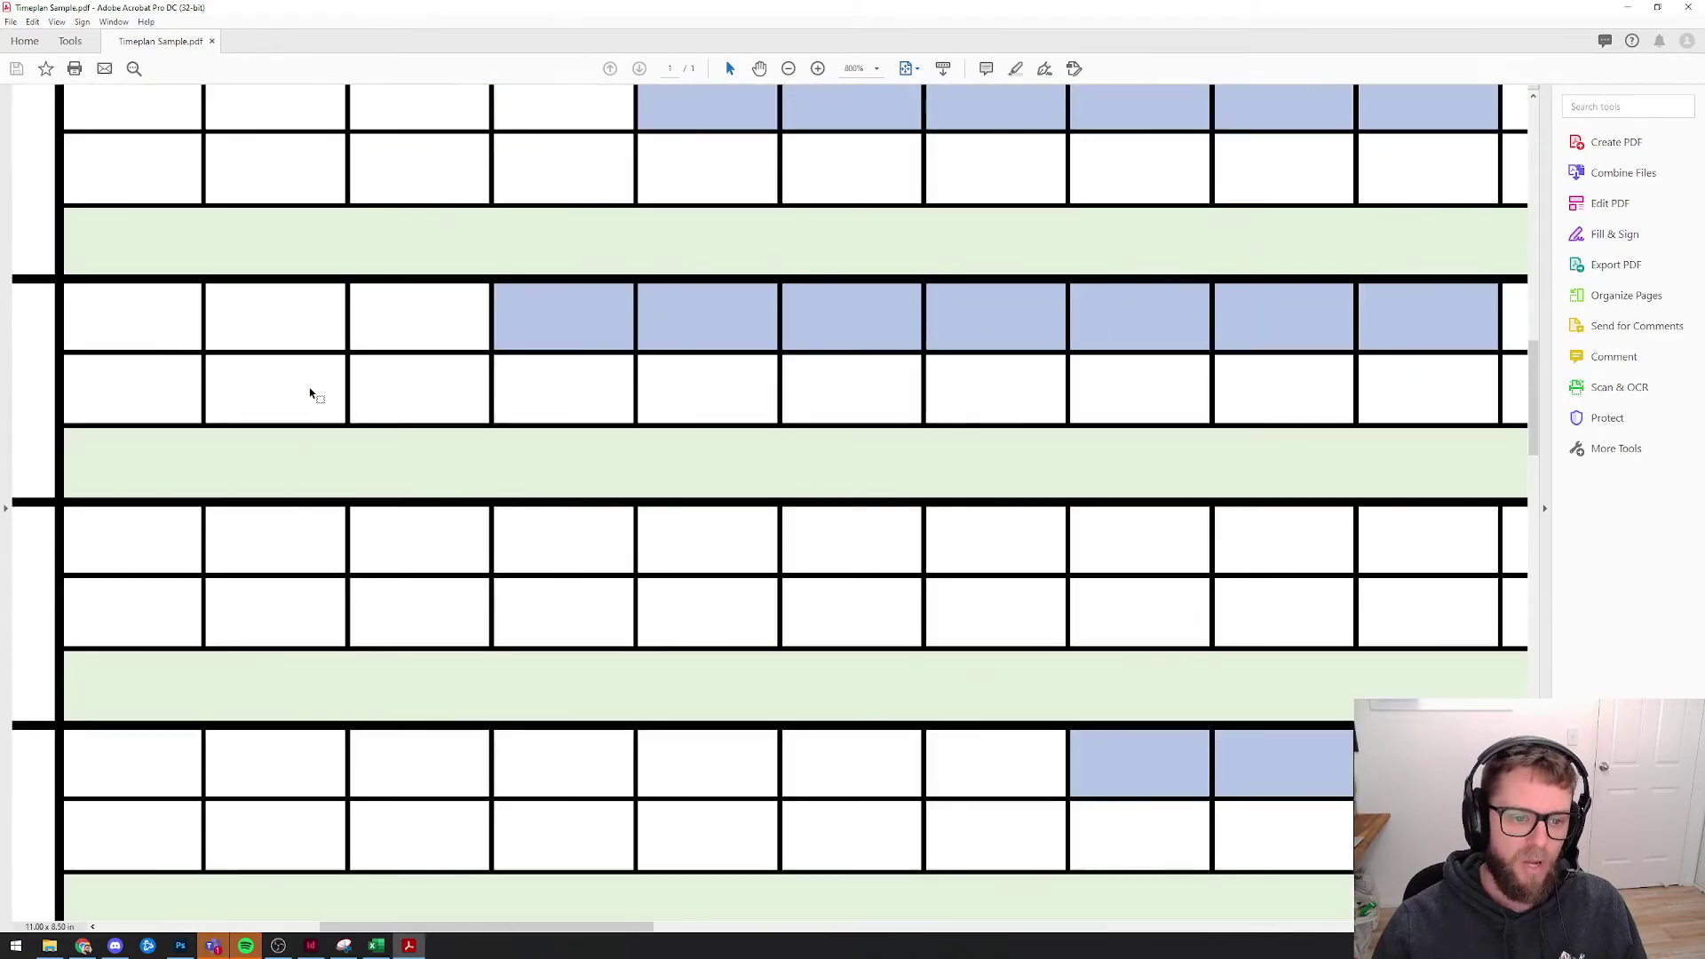
scroll(316, 395, "up", 2)
left_click_drag(495, 926, 320, 928)
left_click(430, 566)
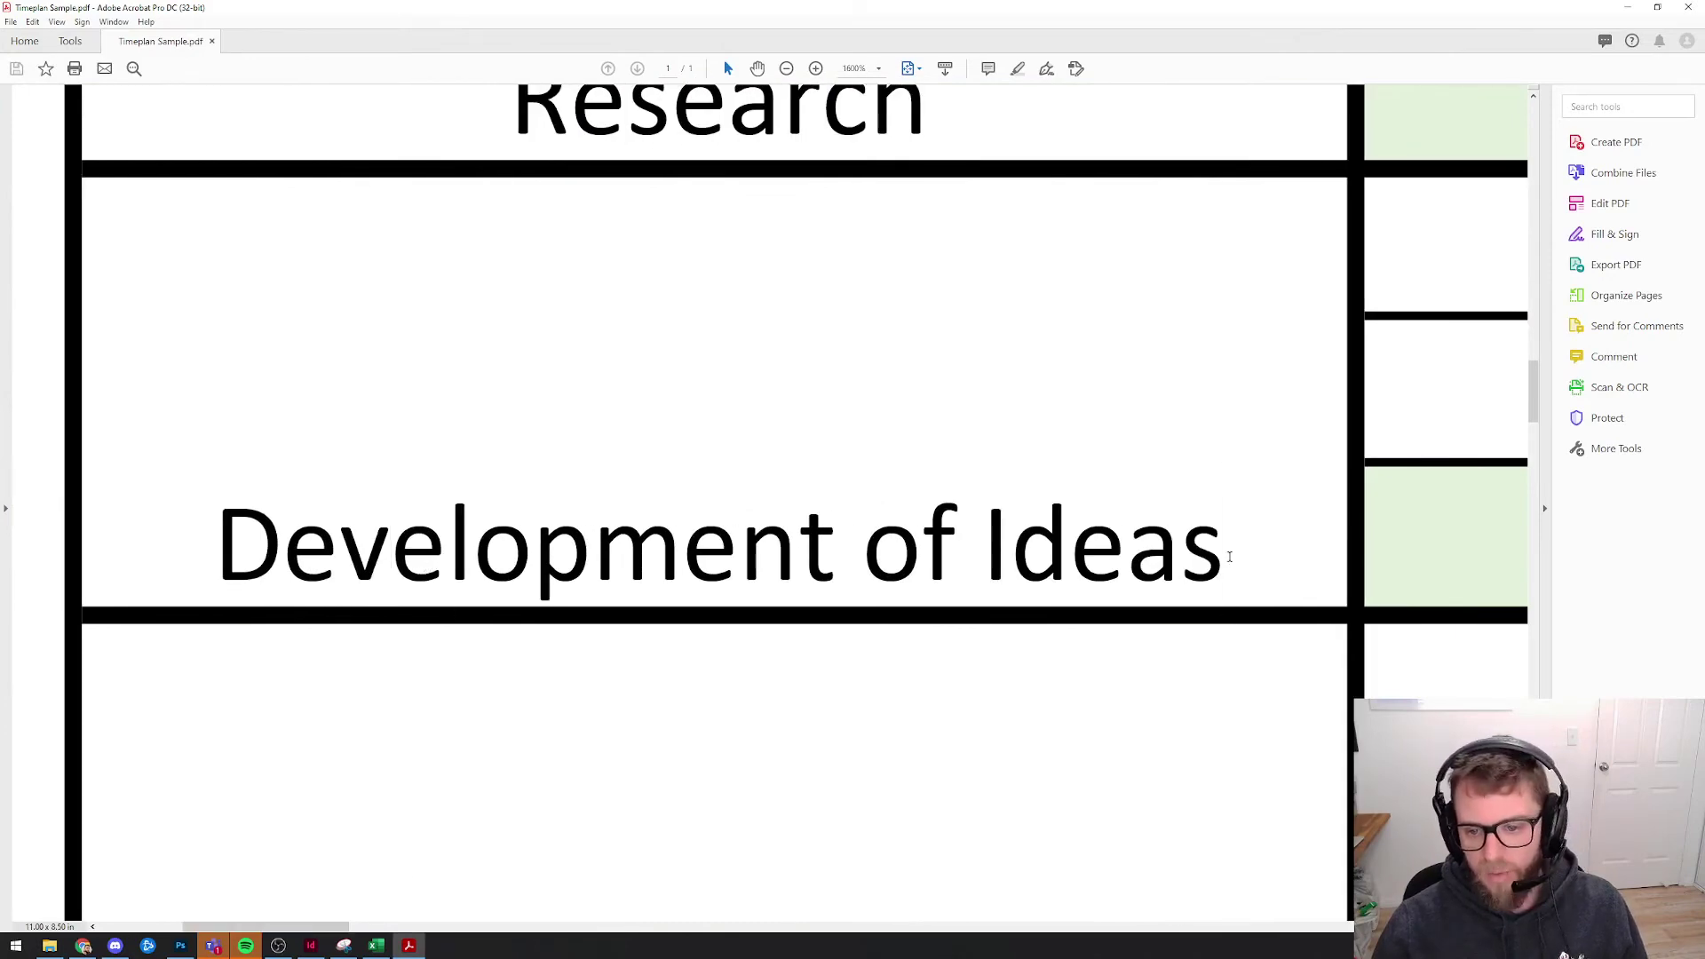
left_click_drag(1227, 557, 1140, 565)
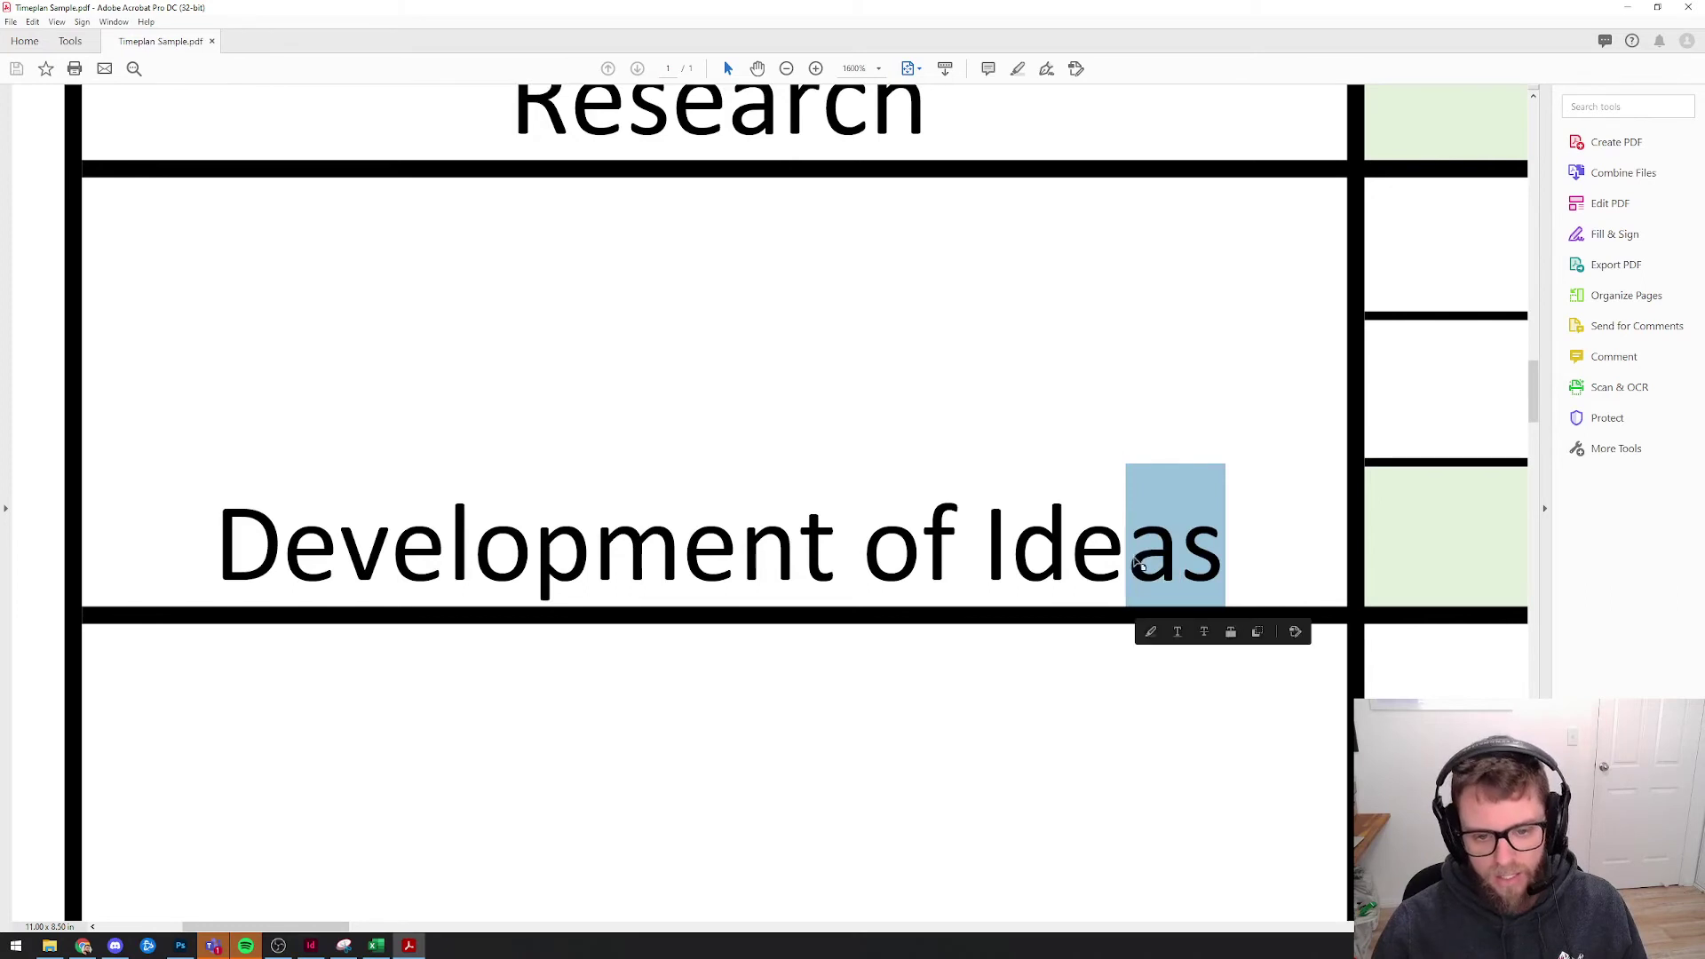
left_click_drag(982, 559, 1216, 565)
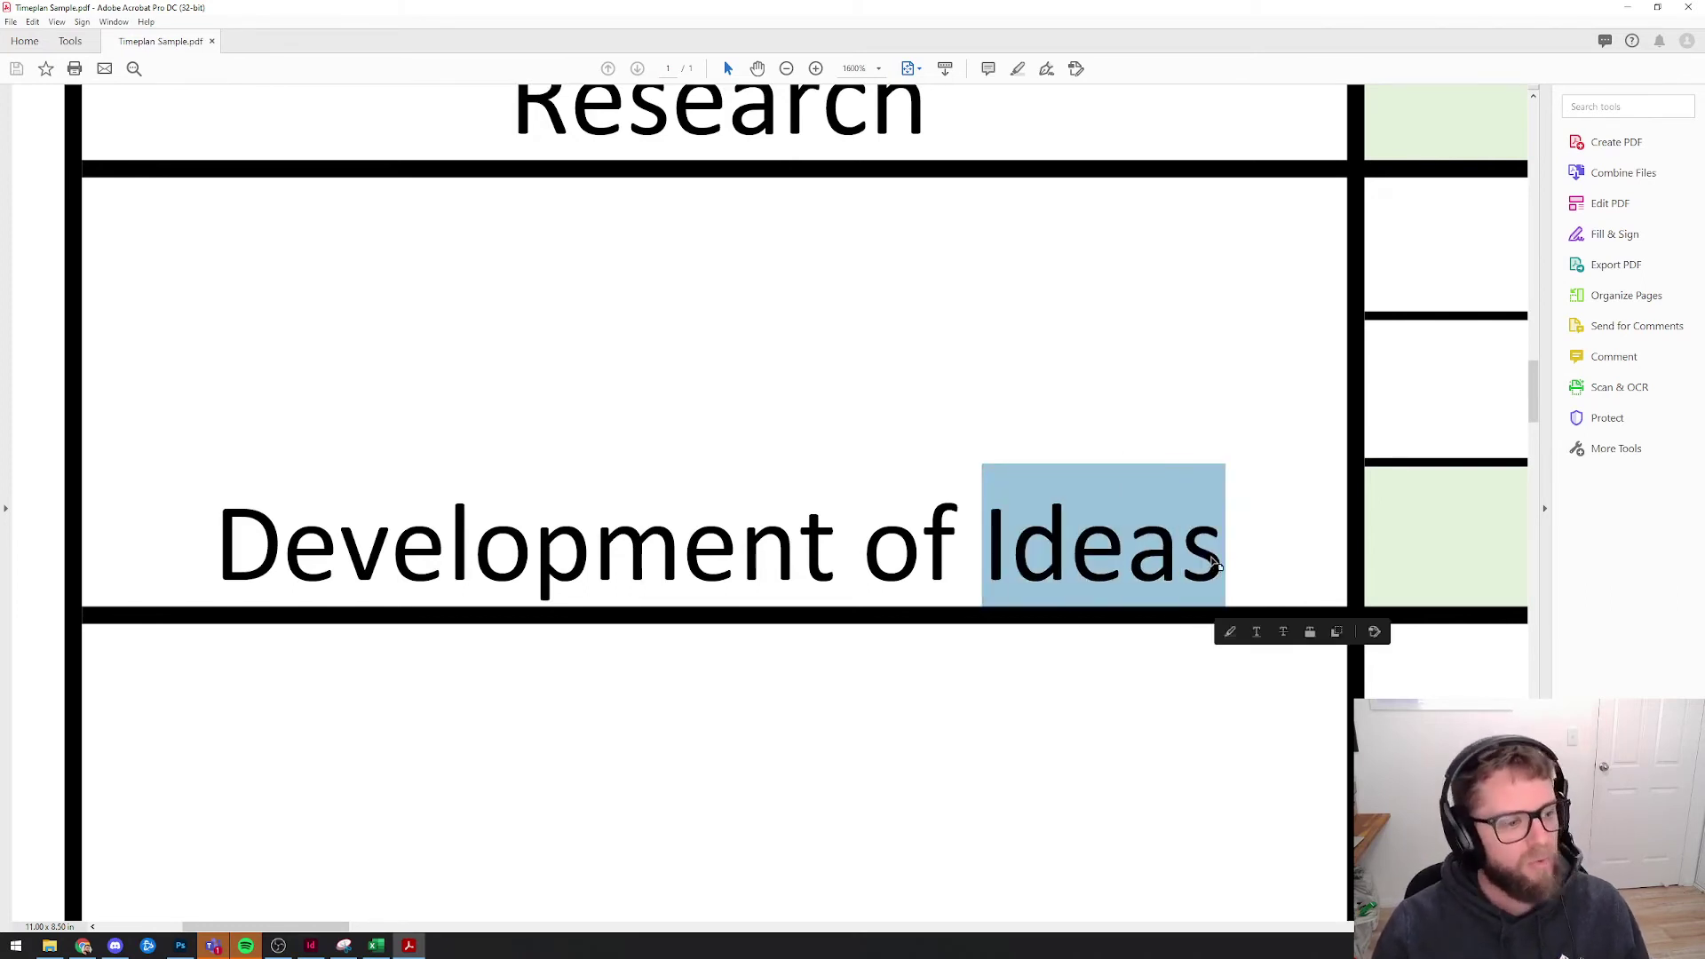
left_click(1328, 544)
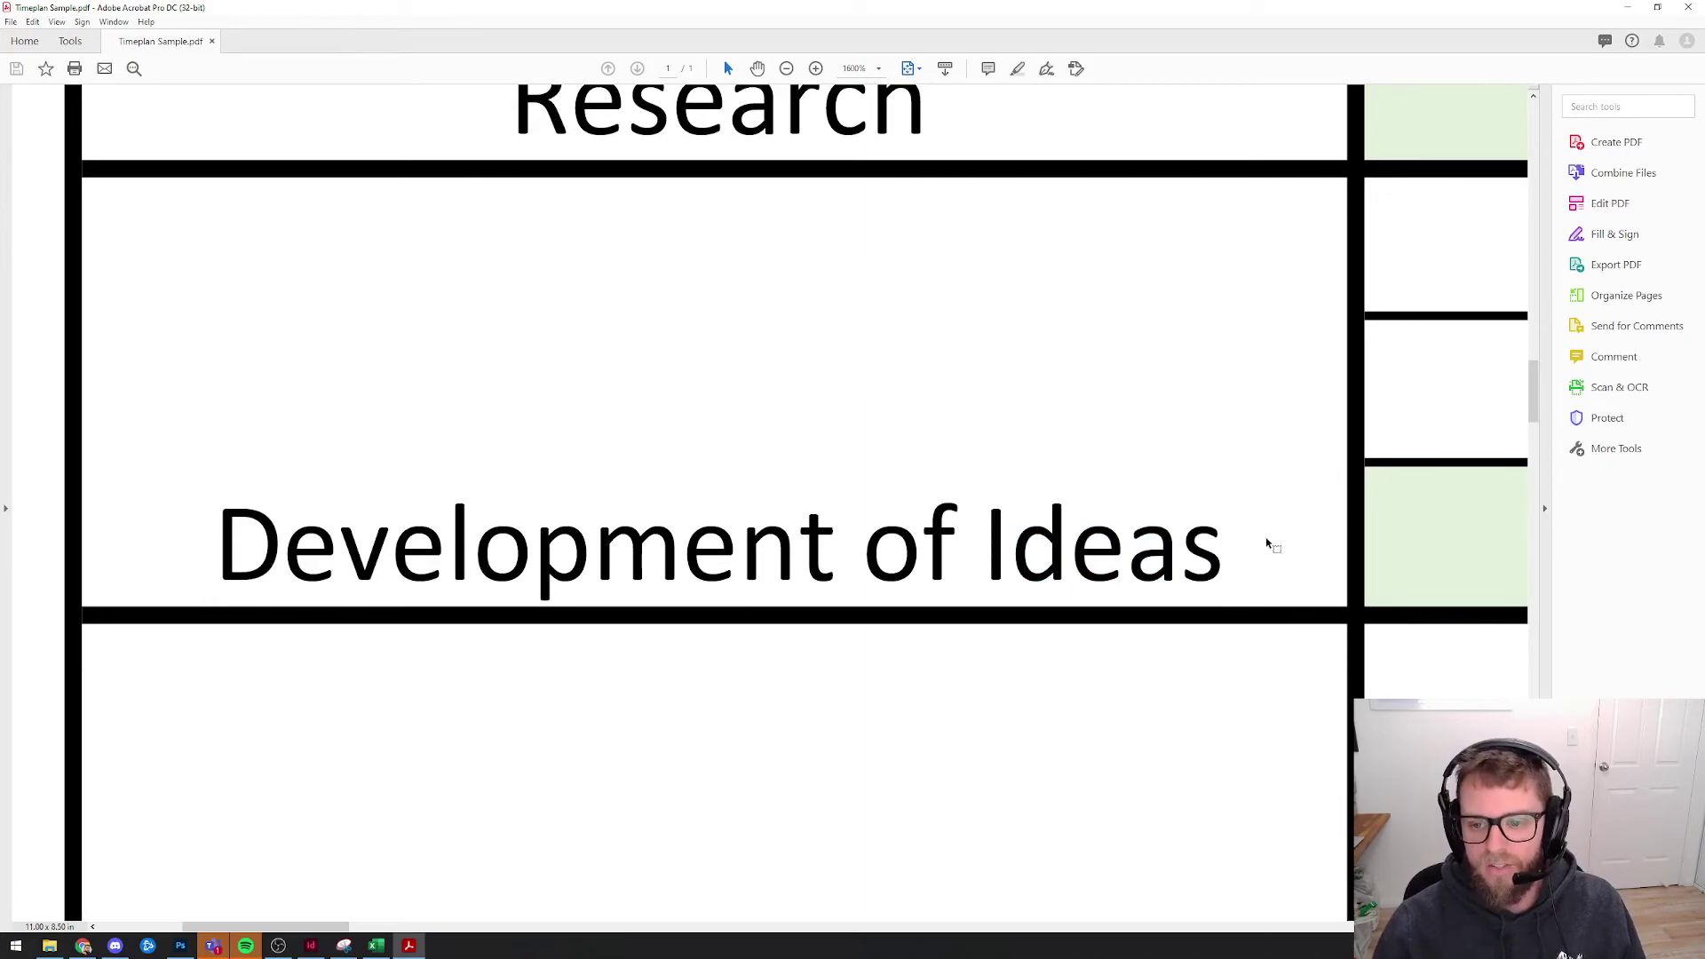
- Compare the timeplan's gridlines and labels at several magnifications, including the Designed Initial Circuit text
scroll(1268, 544, "down", 6, "ctrl")
scroll(435, 502, "up", 3, "ctrl")
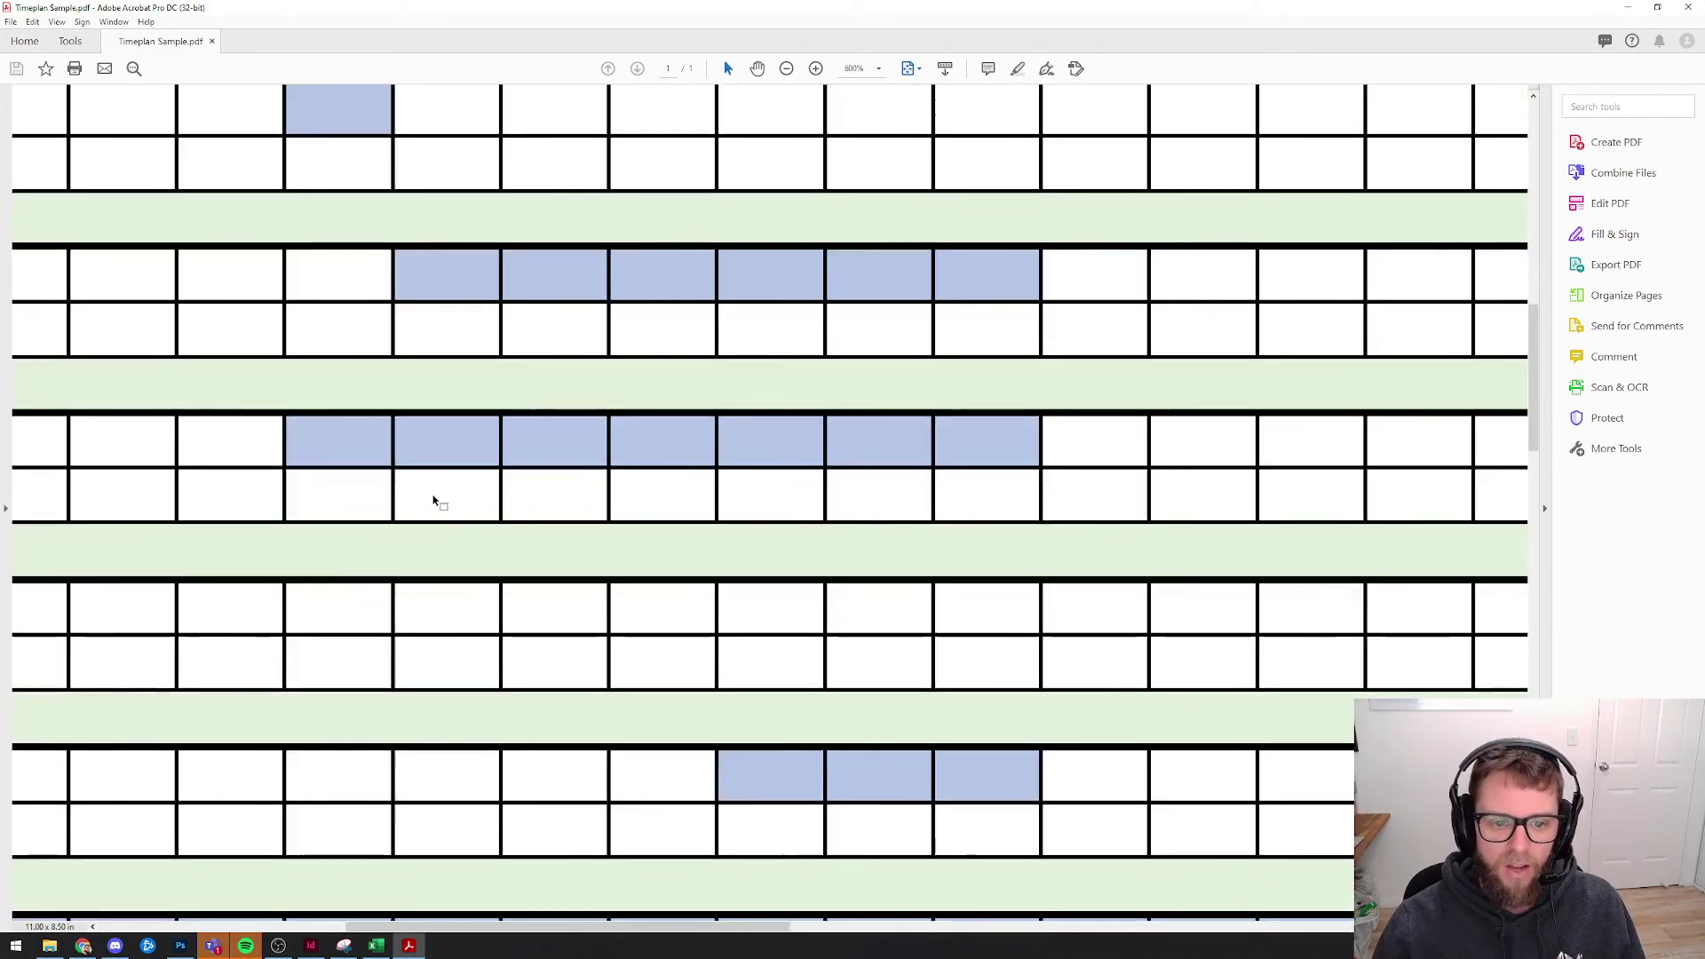
scroll(301, 548, "up", 6, "ctrl")
scroll(835, 602, "down", 10, "ctrl")
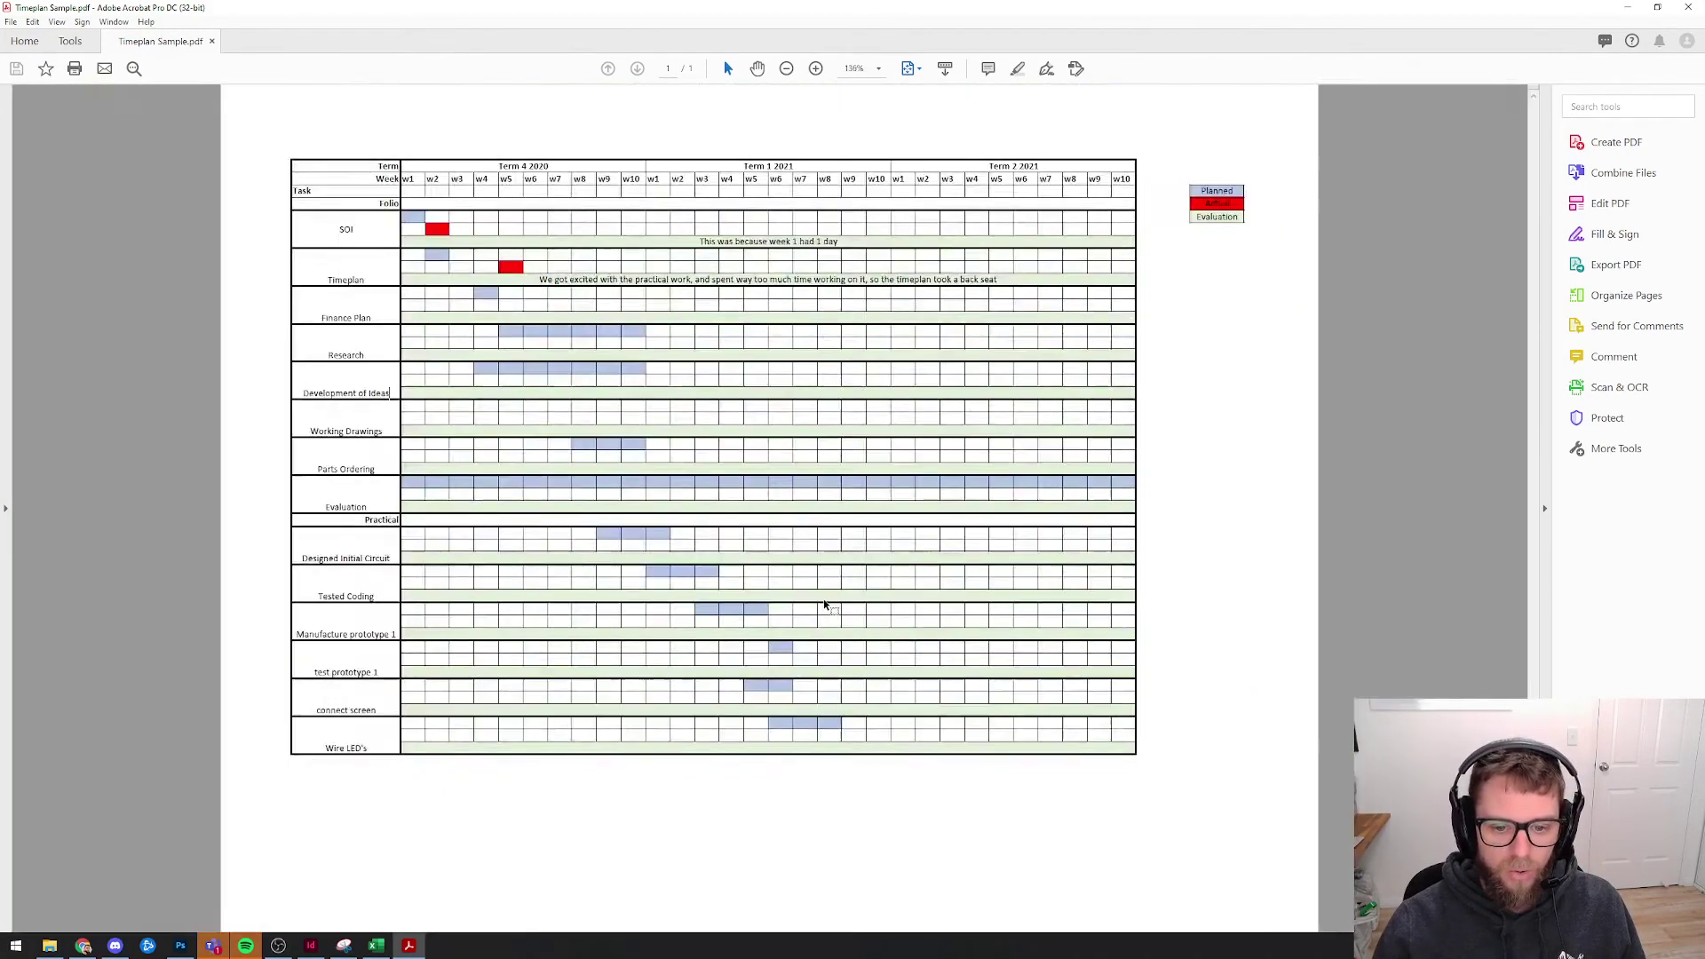
scroll(476, 549, "up", 2, "ctrl")
left_click_drag(125, 542, 209, 542)
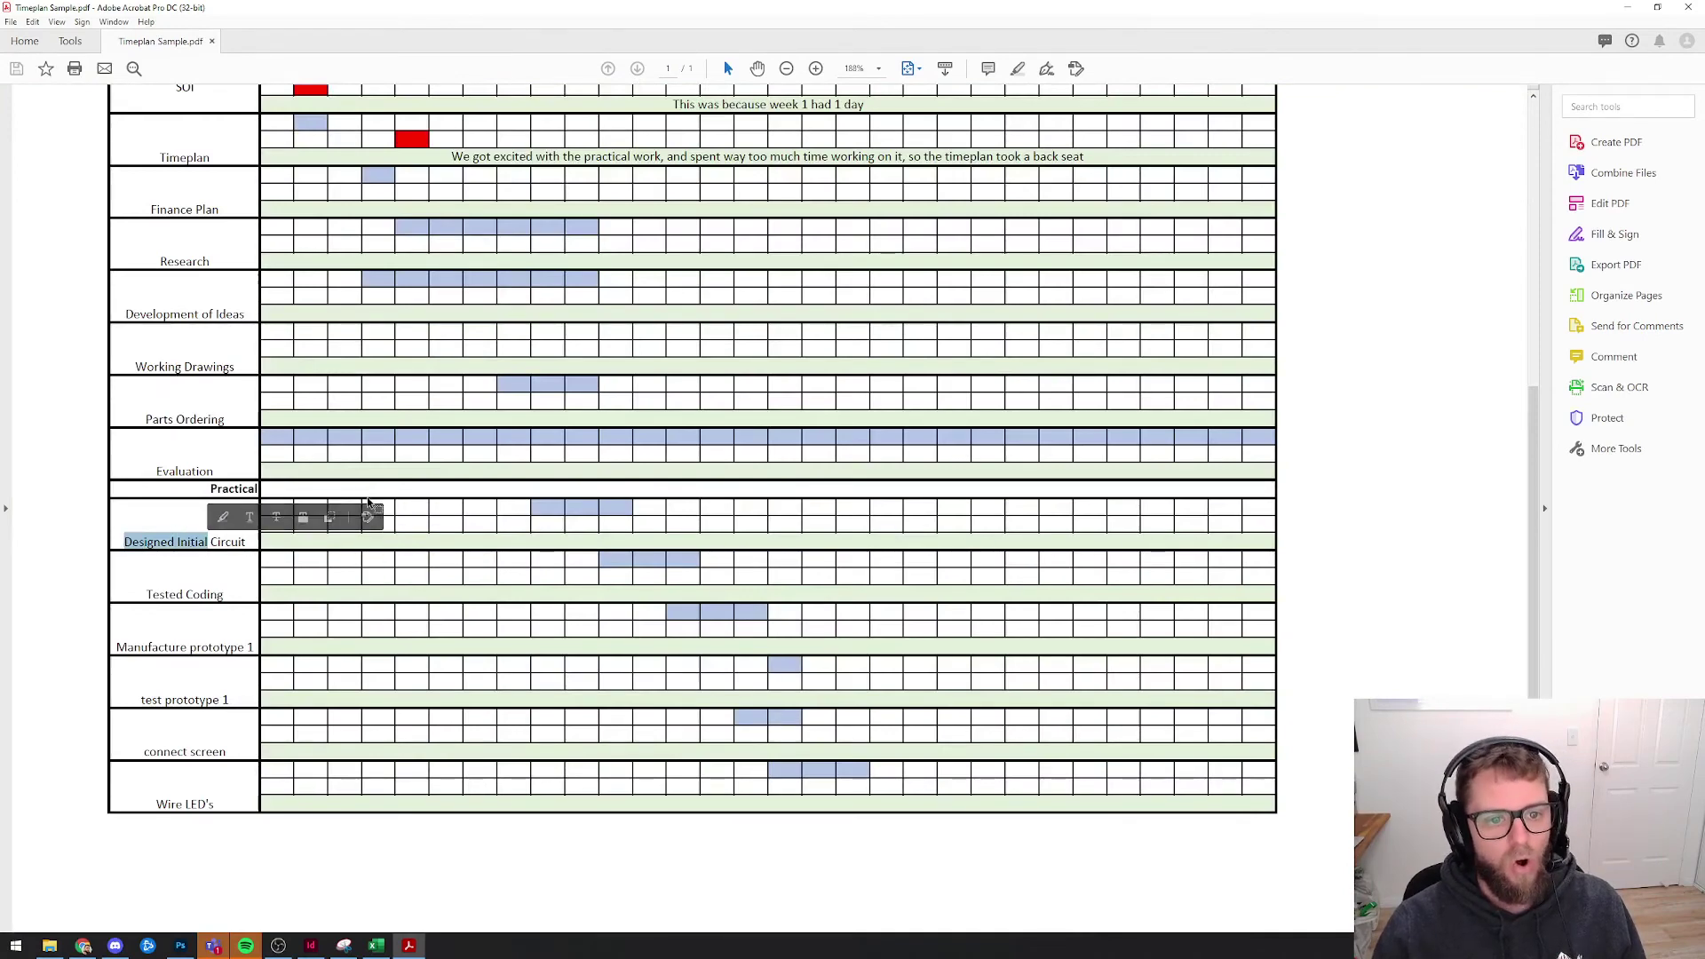
scroll(369, 506, "up", 2)
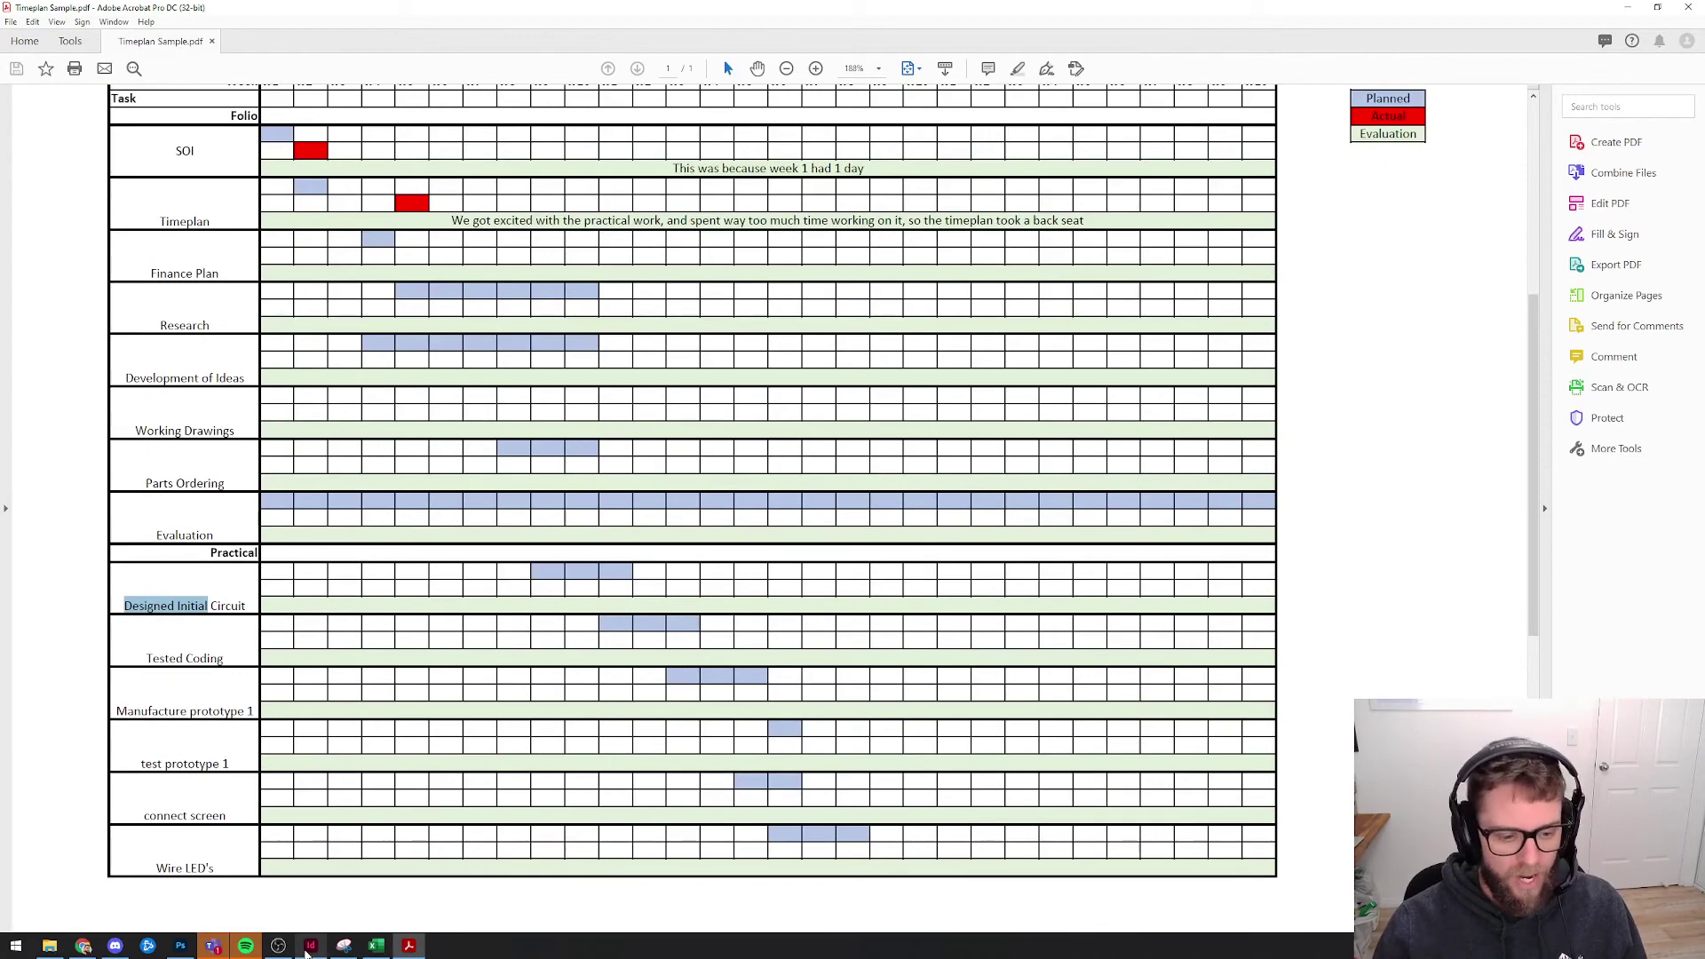
- Switch to InDesign and place Timeplan Sample.pdf from the HSC MAJOR ELECTRONICS folder in the frame on the Time Management Plan page
mouse_move(310, 949)
left_click(314, 891)
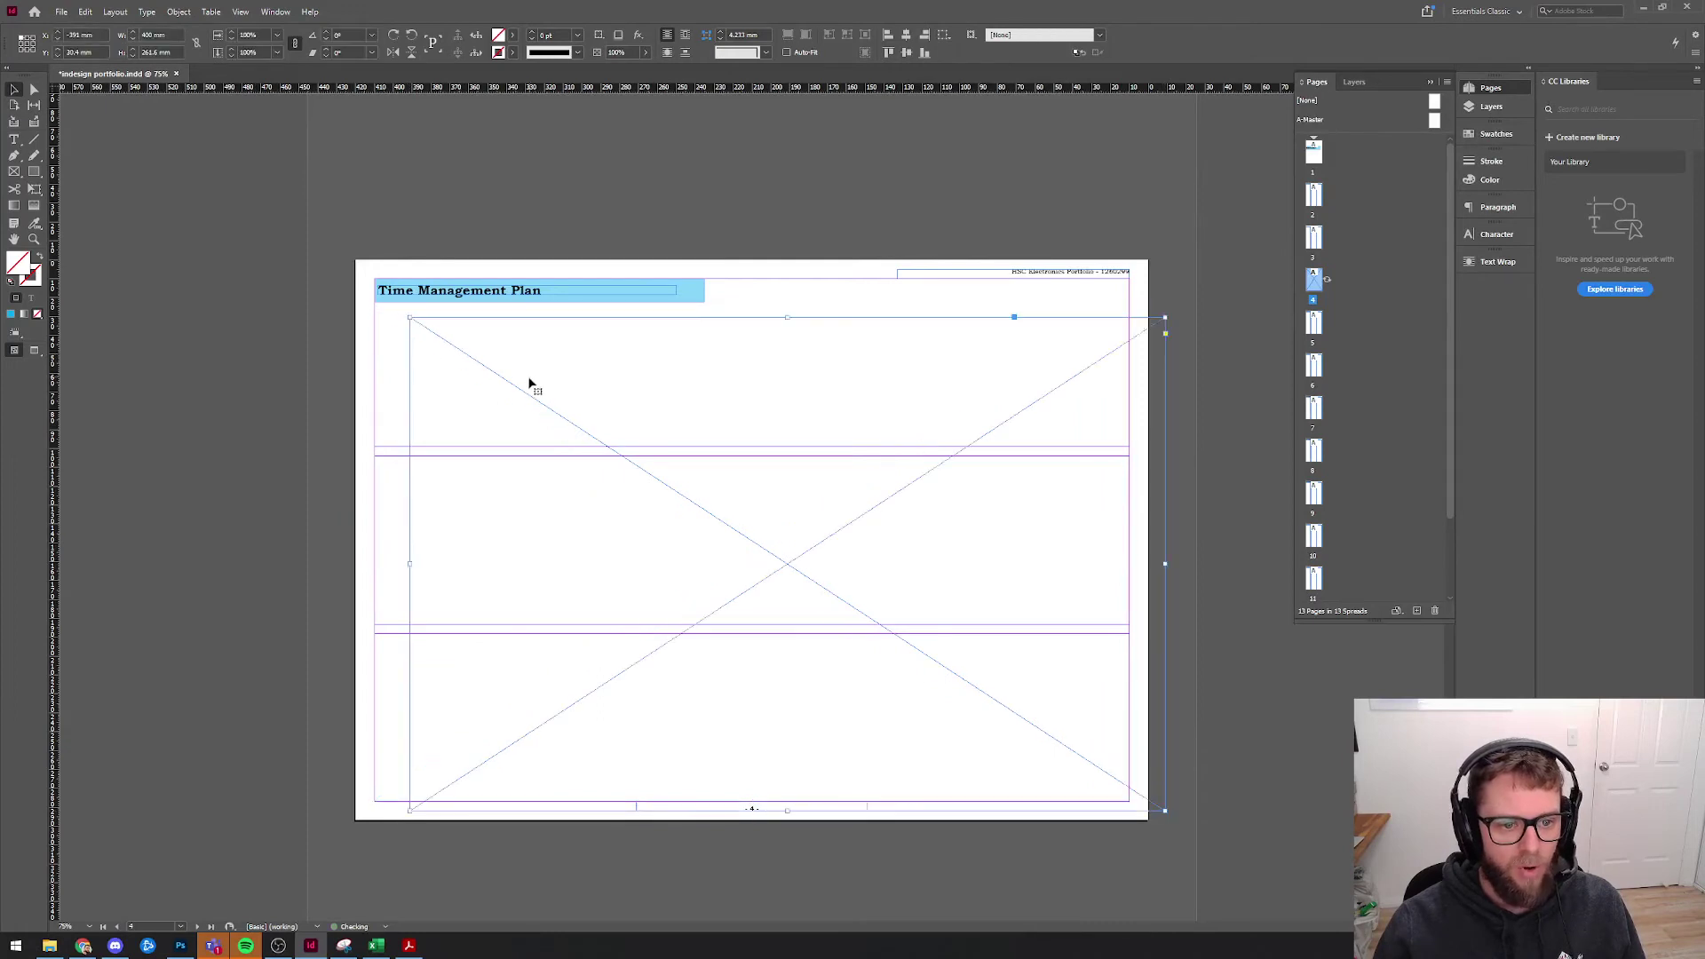
left_click(61, 11)
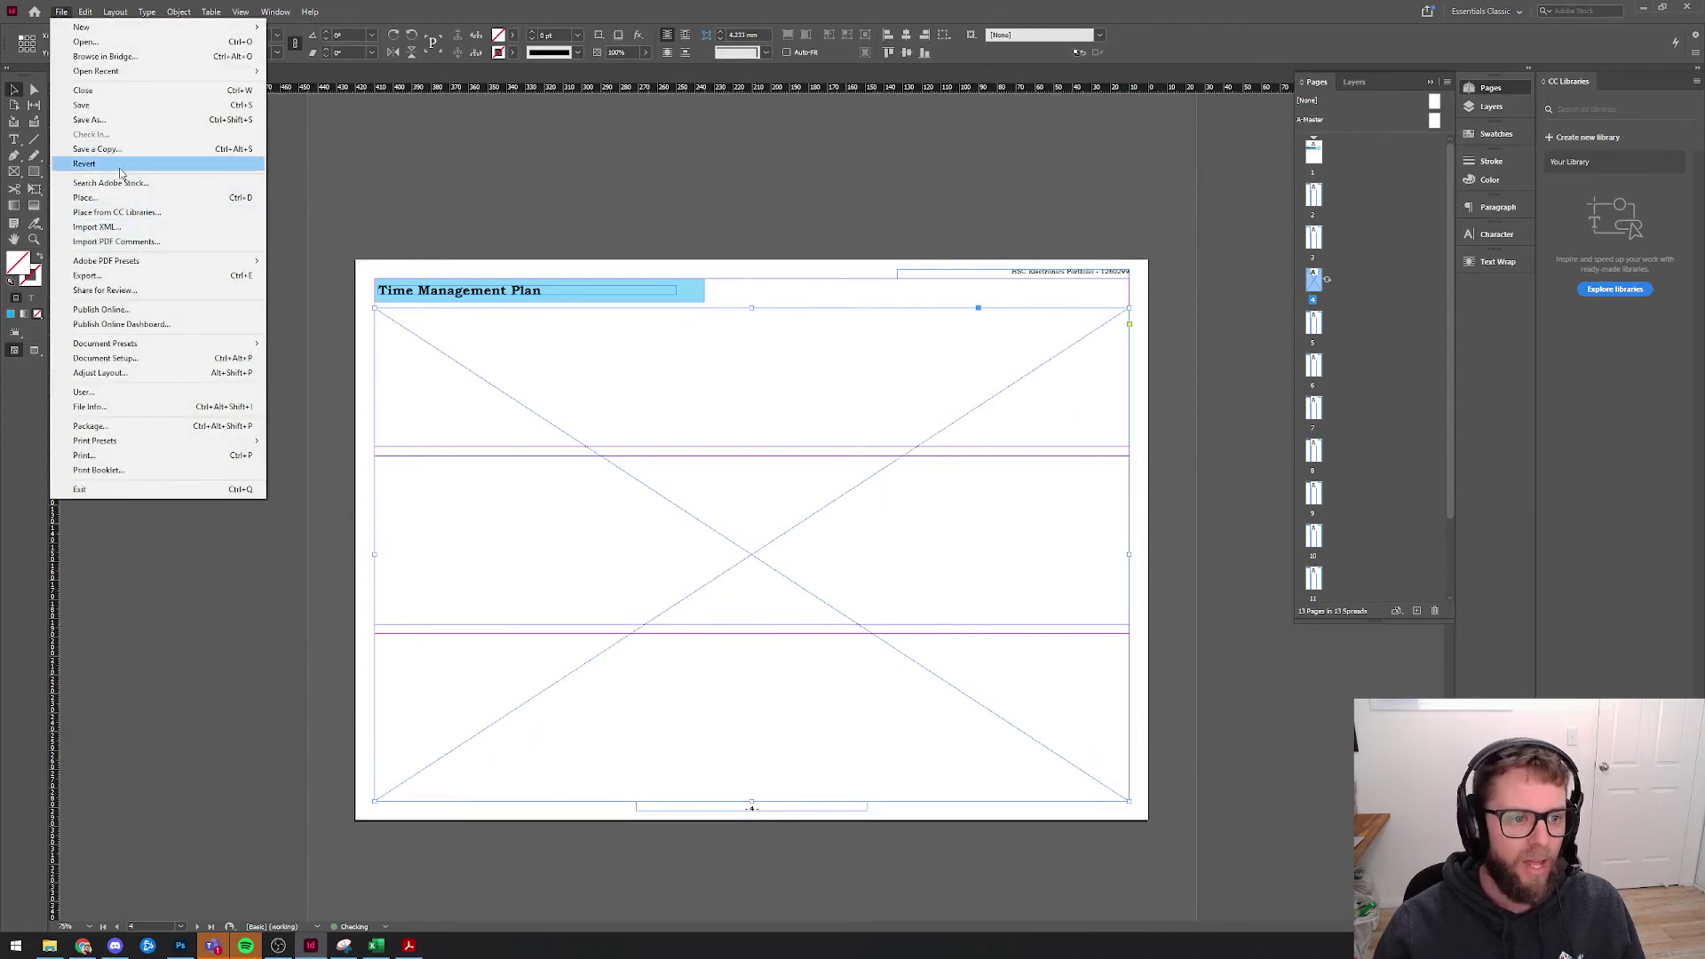
left_click(106, 199)
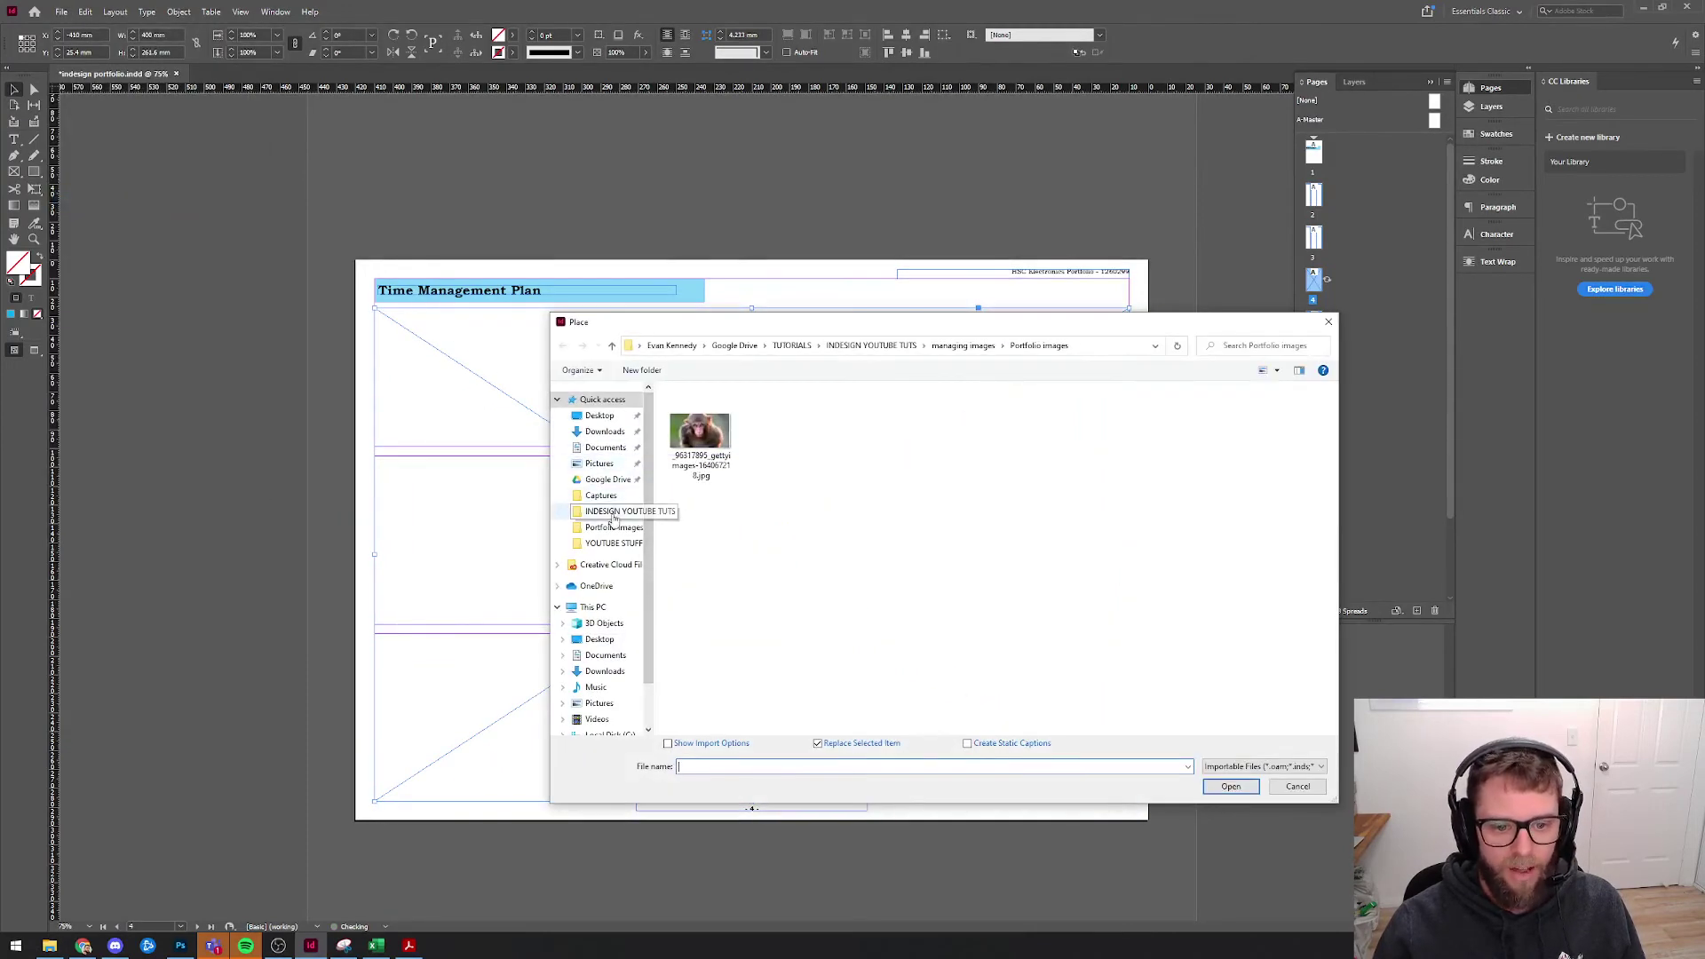
left_click(603, 481)
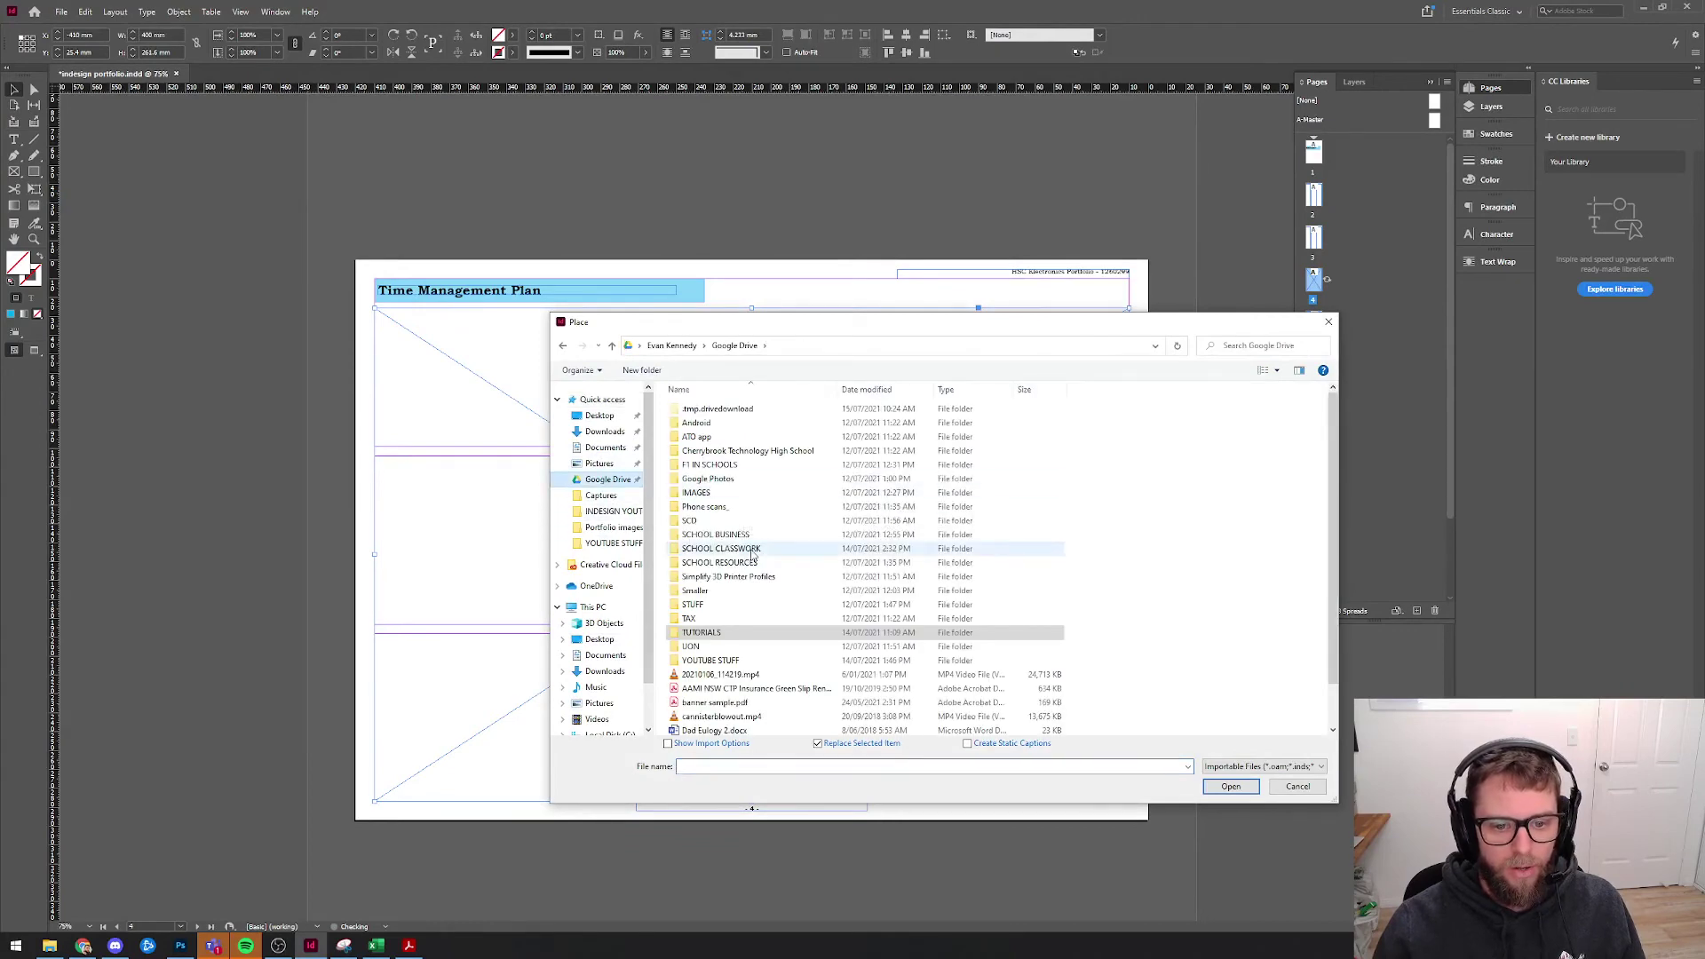
double_click(751, 550)
double_click(693, 478)
double_click(697, 411)
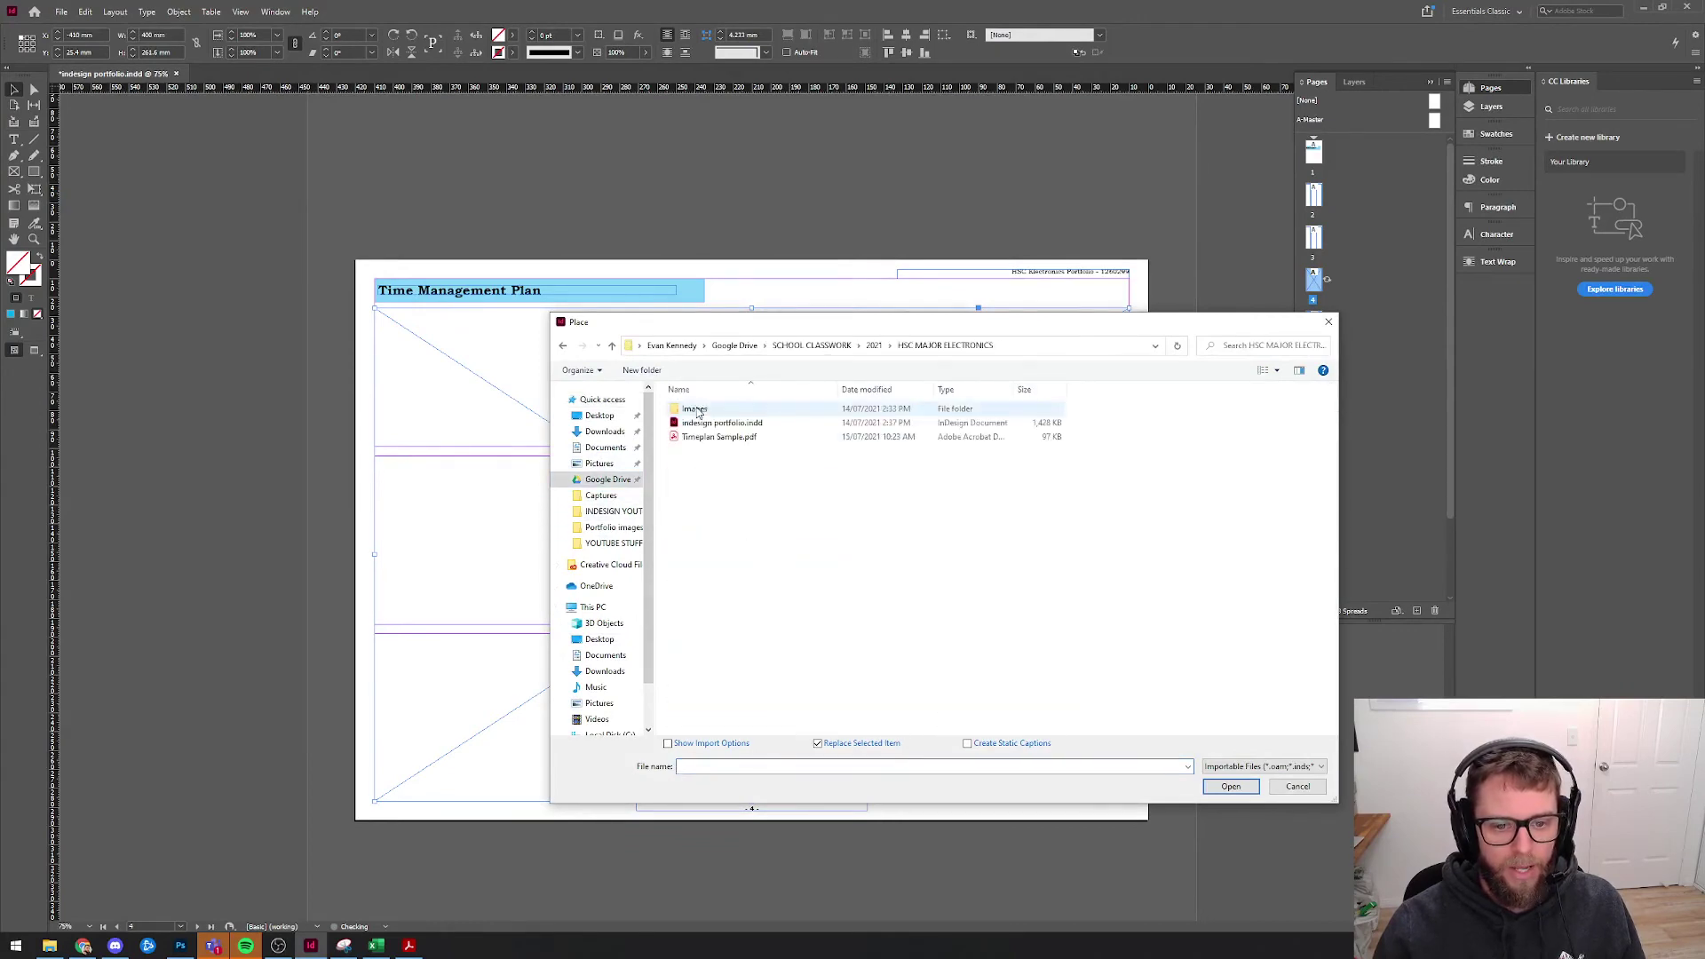
double_click(710, 437)
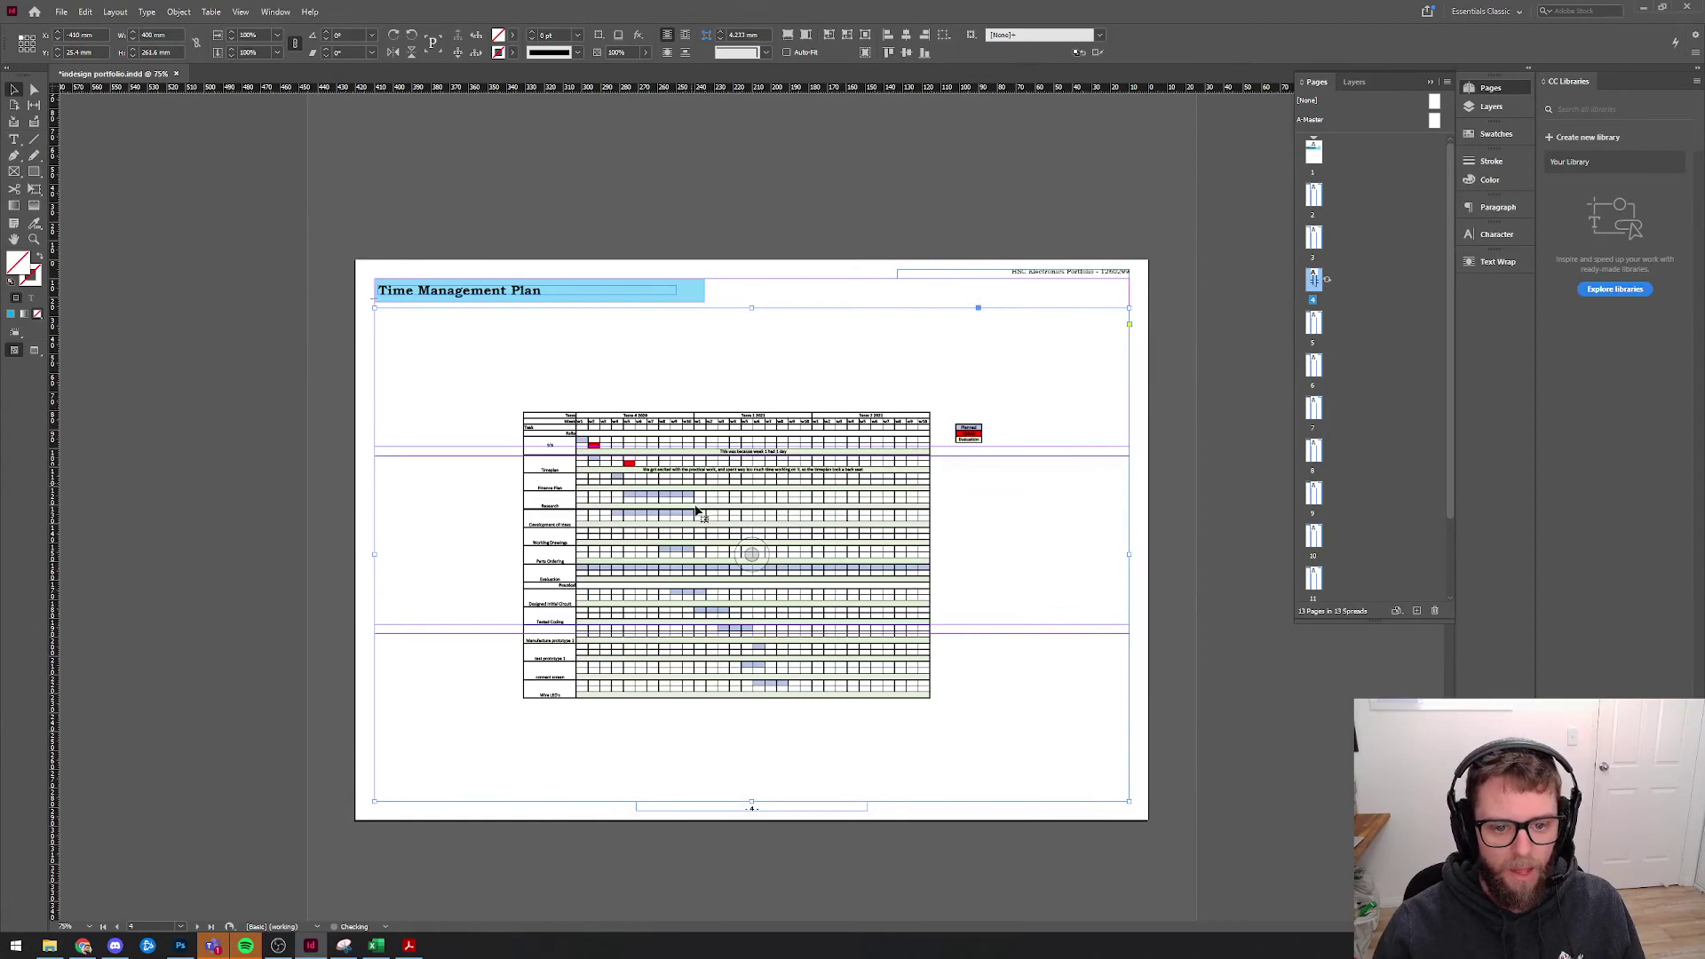
- Fit the placed timeplan content proportionally to its frame on the Time Management Plan page, then deselect it
double_click(651, 500)
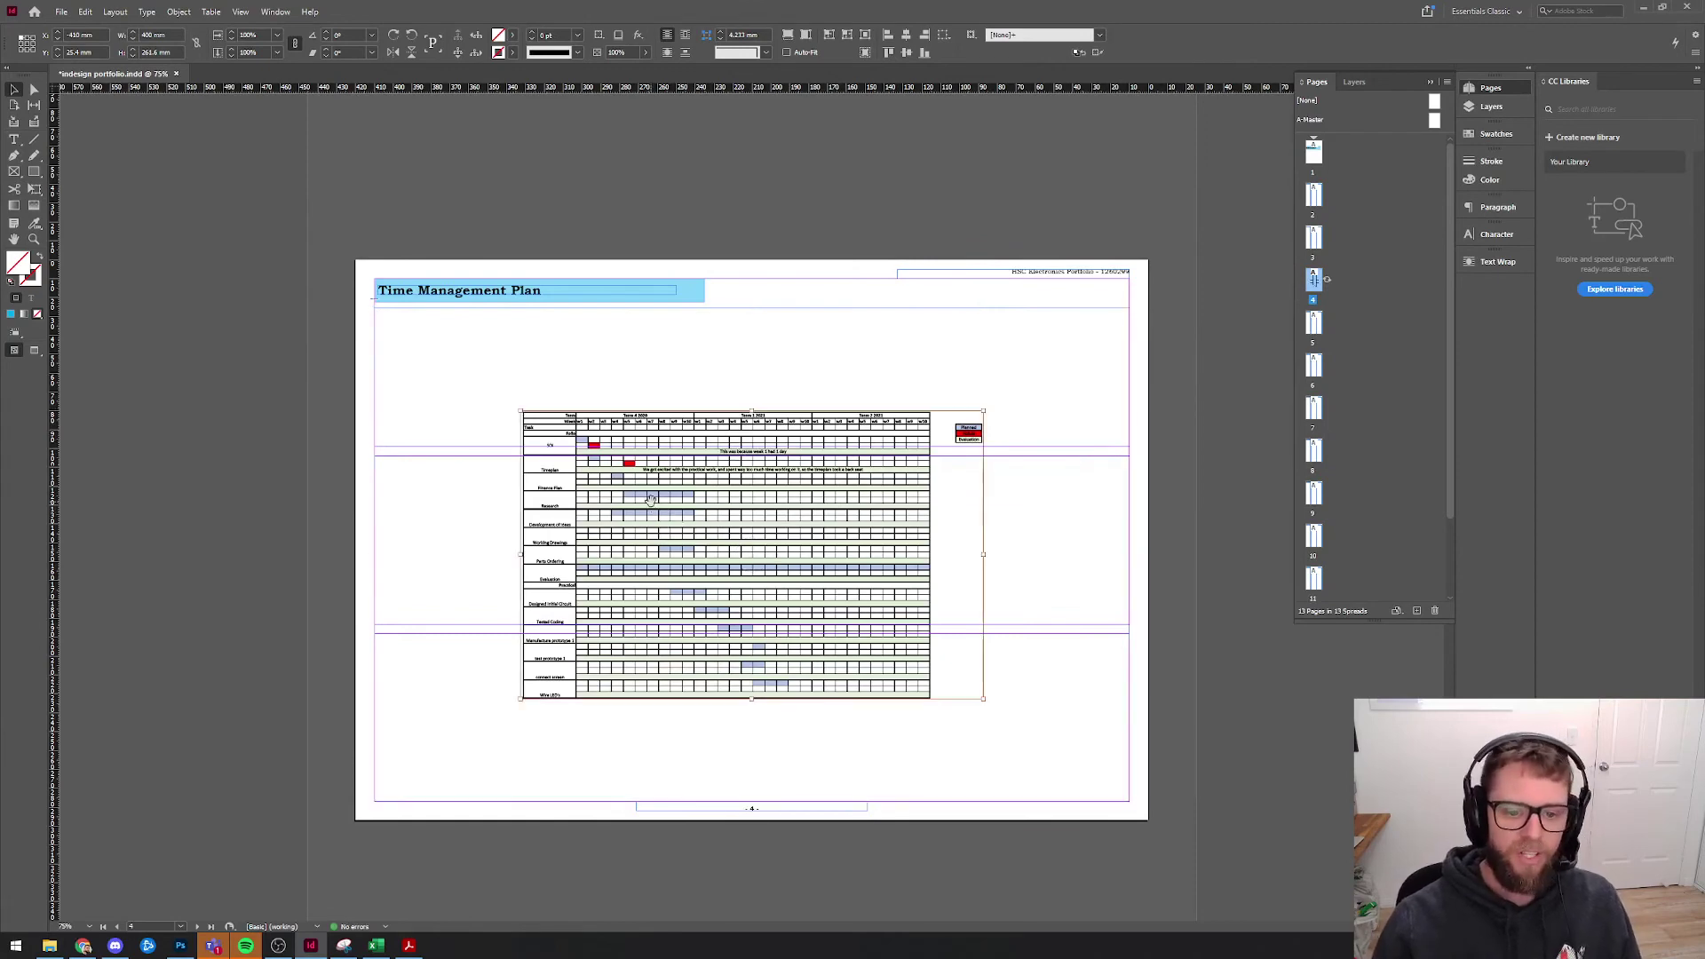
right_click(651, 499)
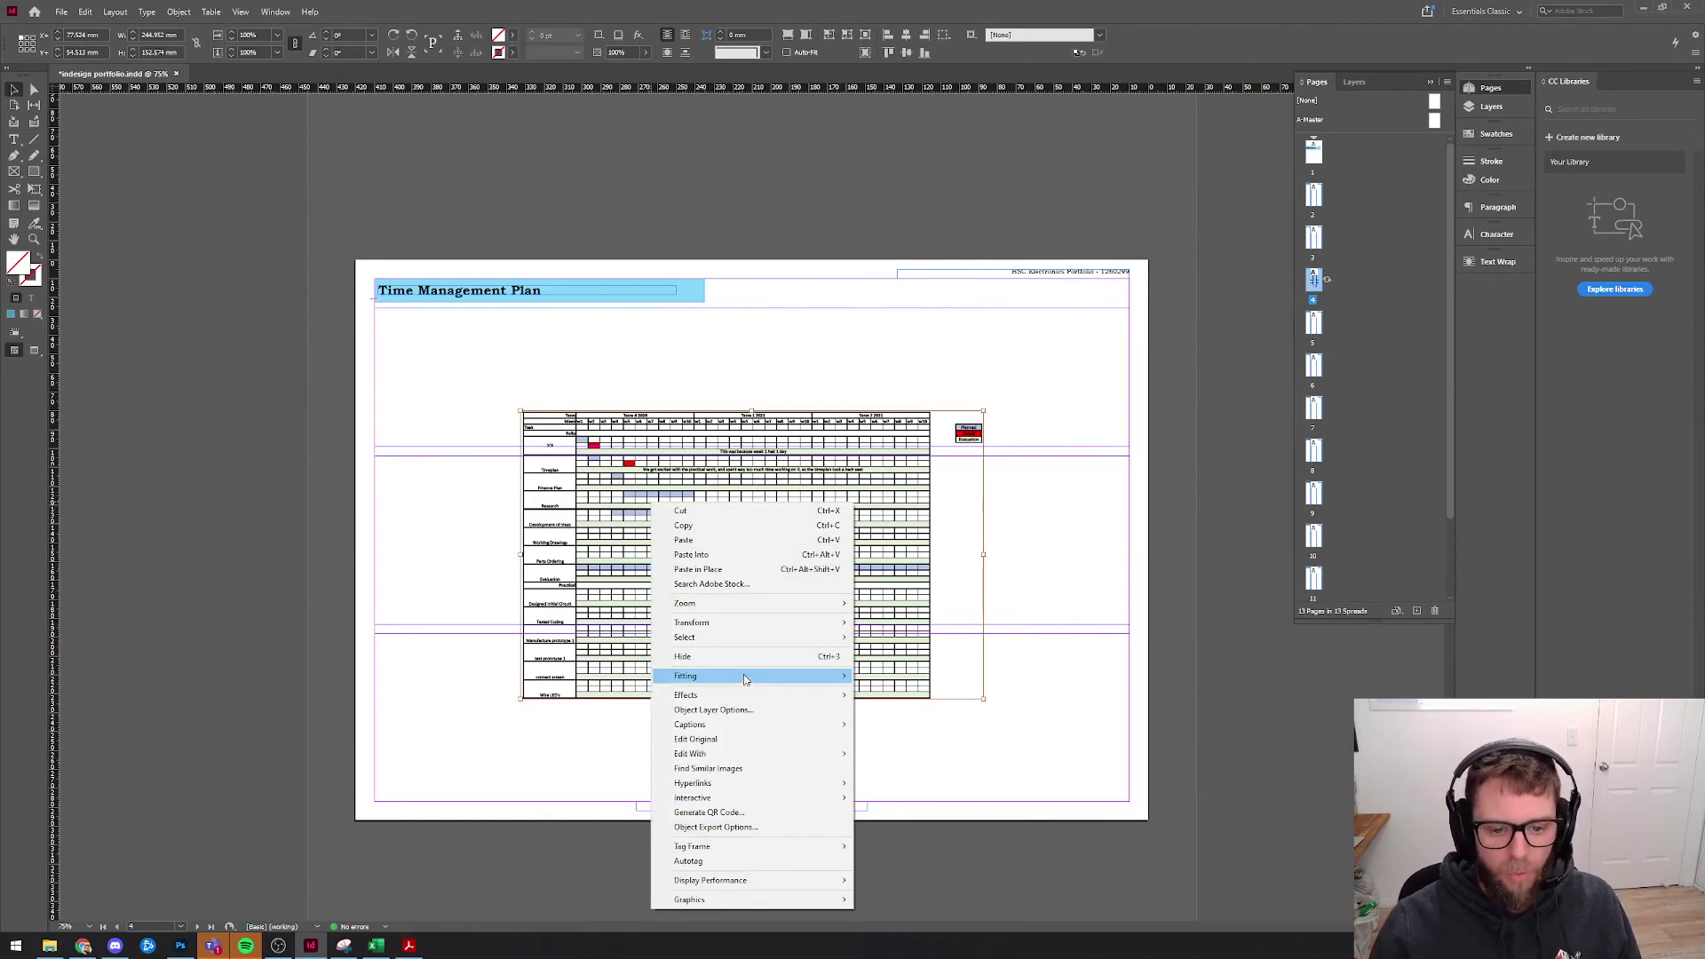
mouse_move(746, 680)
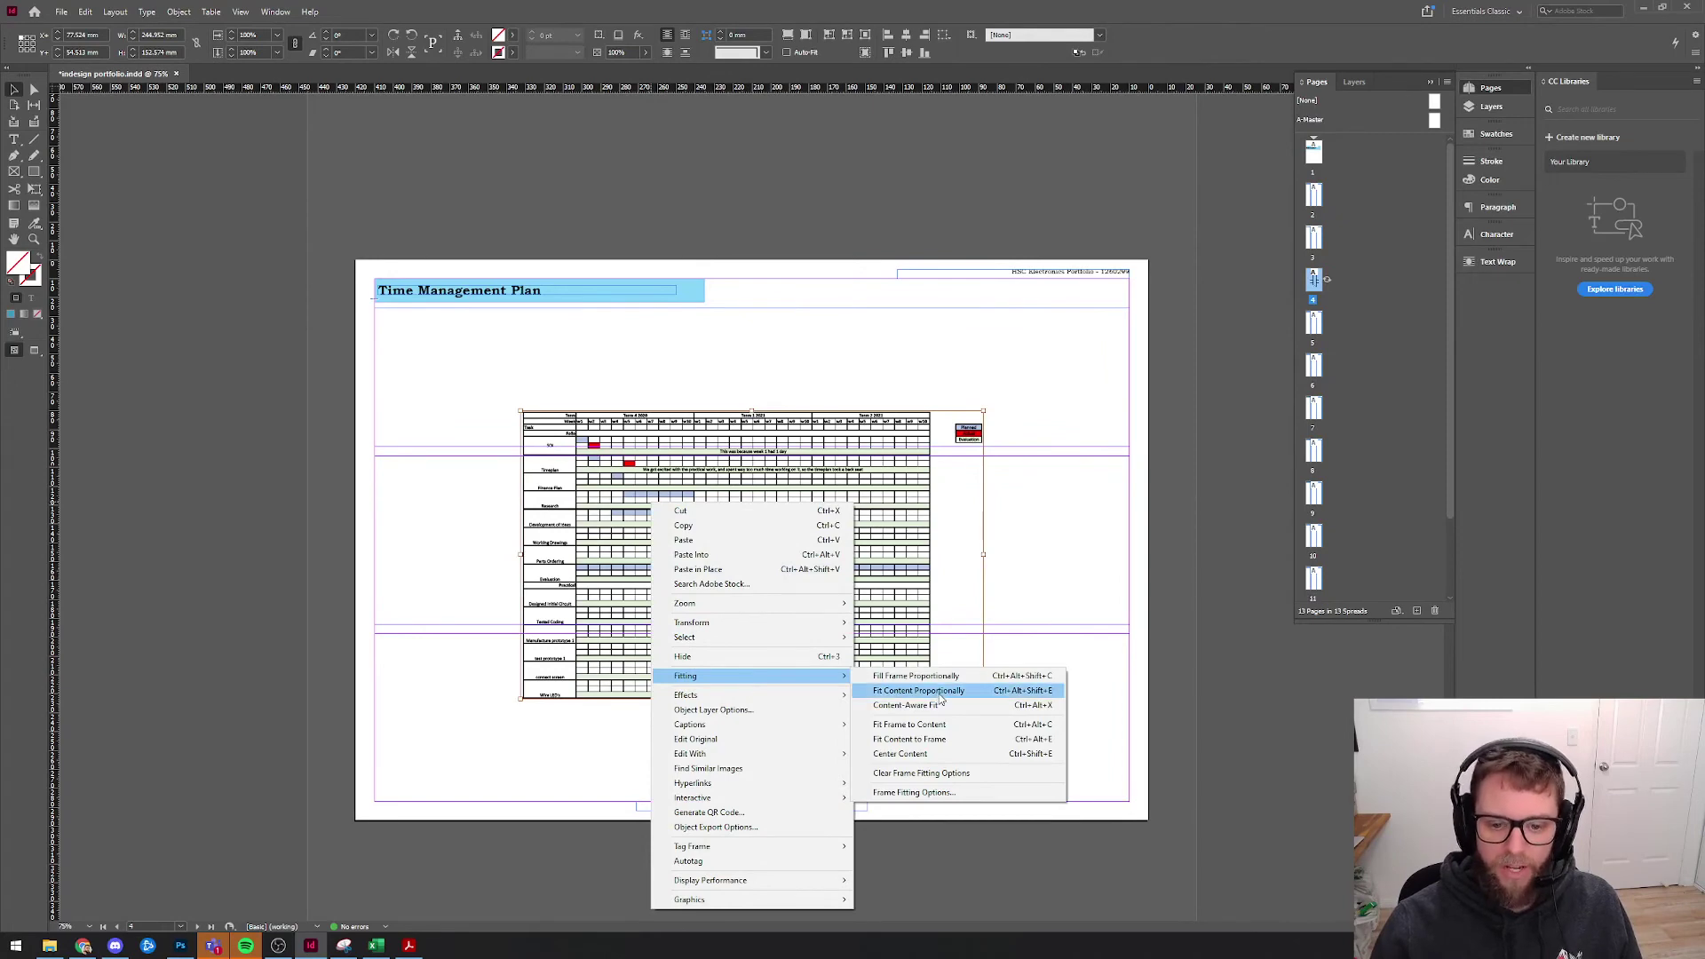
left_click(916, 675)
left_click(338, 461)
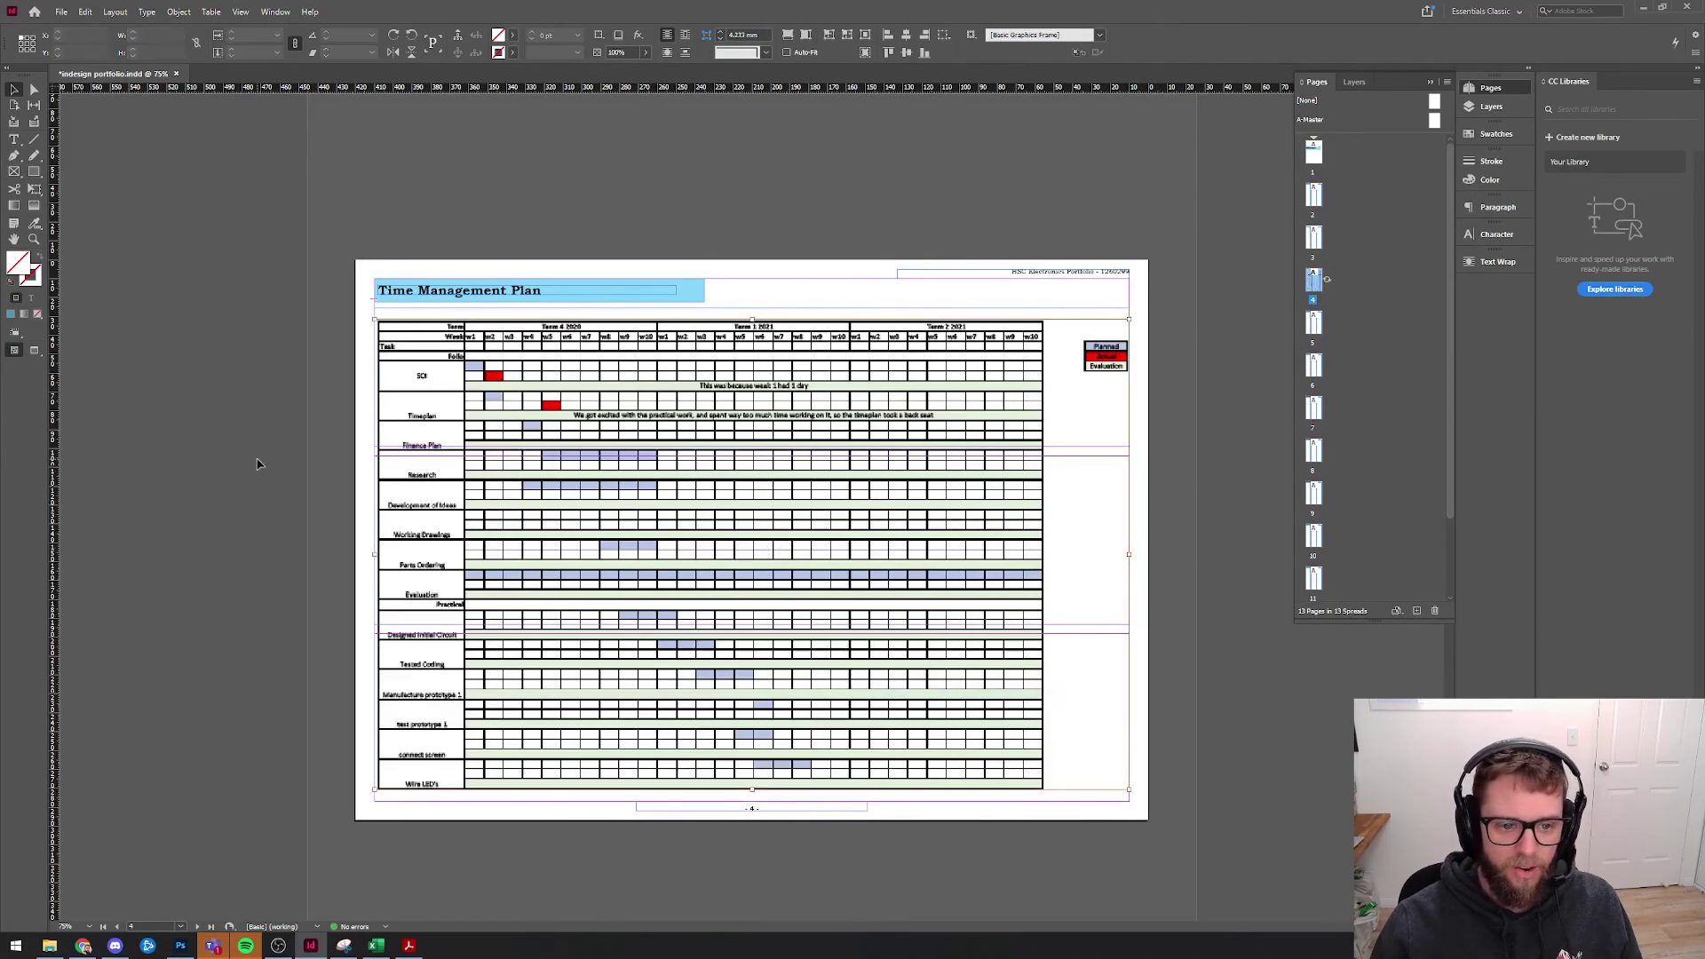
- Show the page in Preview mode and set its display performance to High Quality Display
left_click(36, 351)
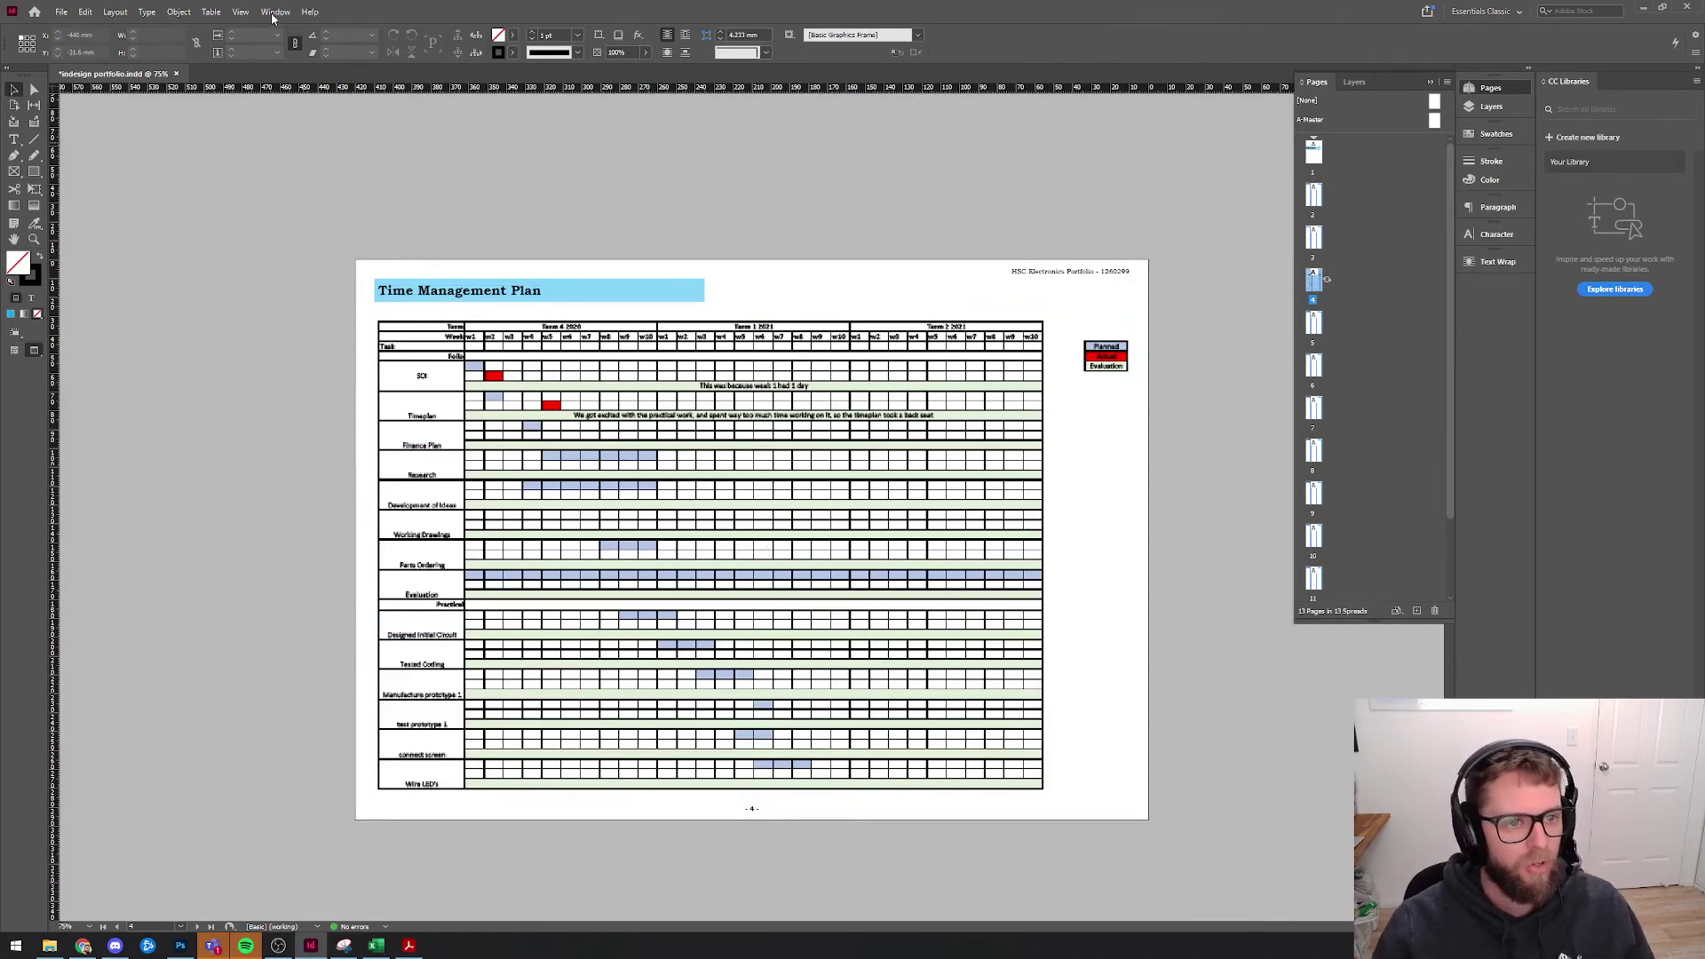
left_click(240, 11)
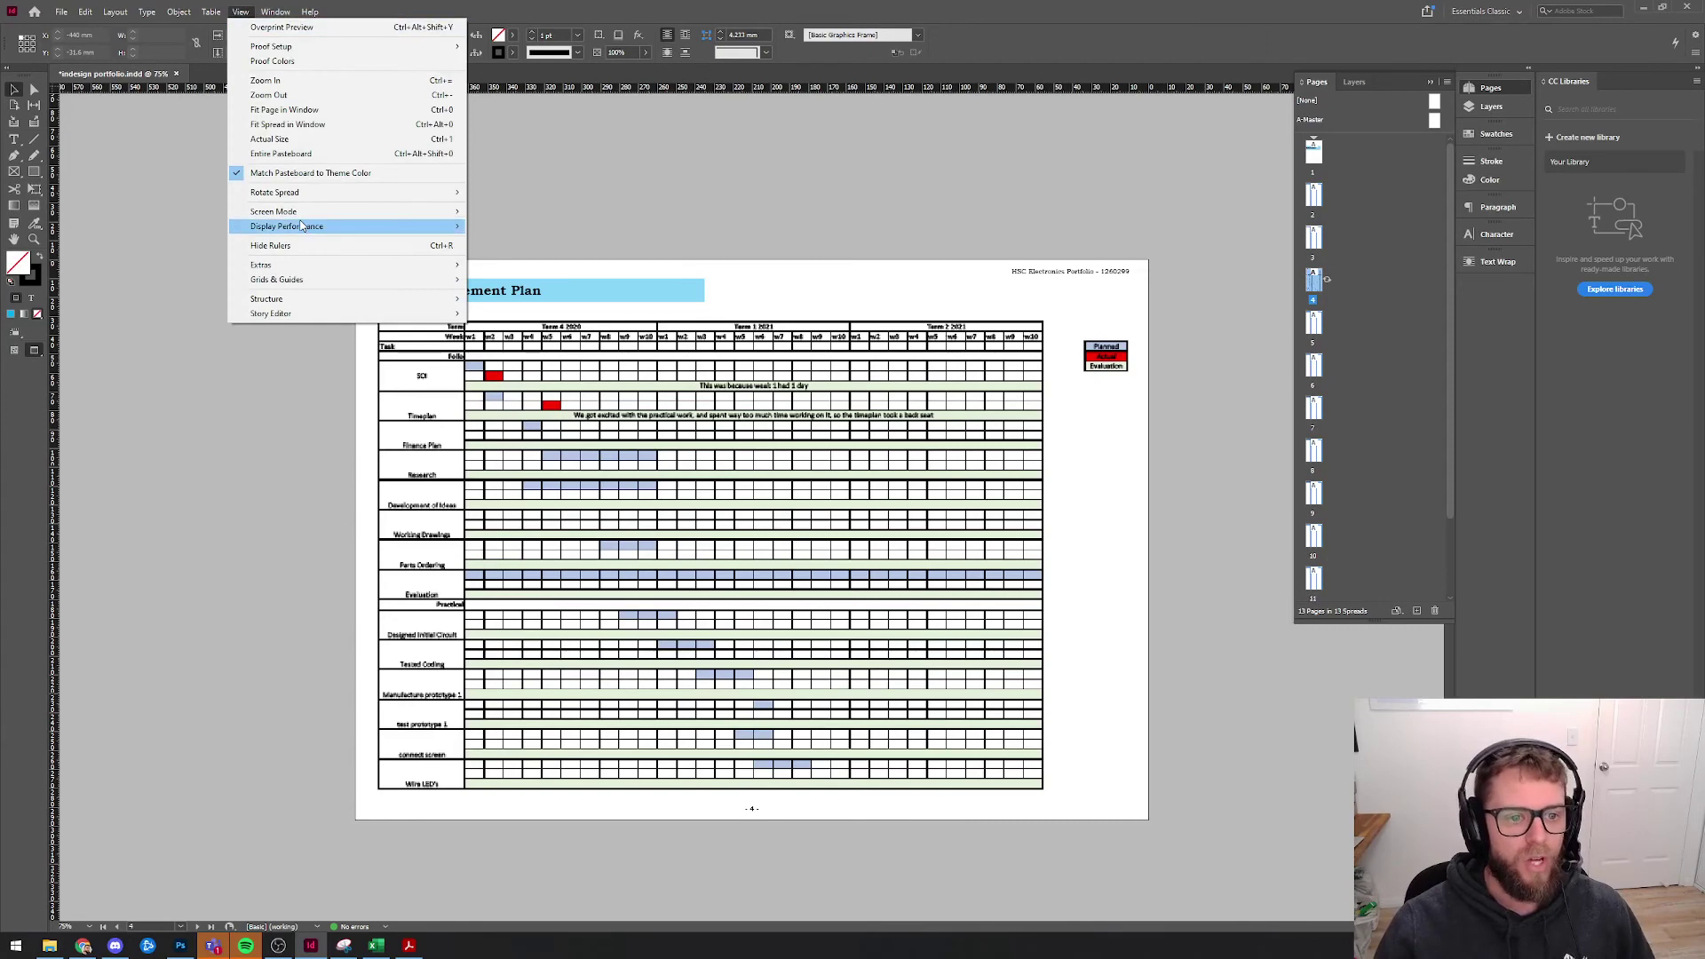
mouse_move(302, 227)
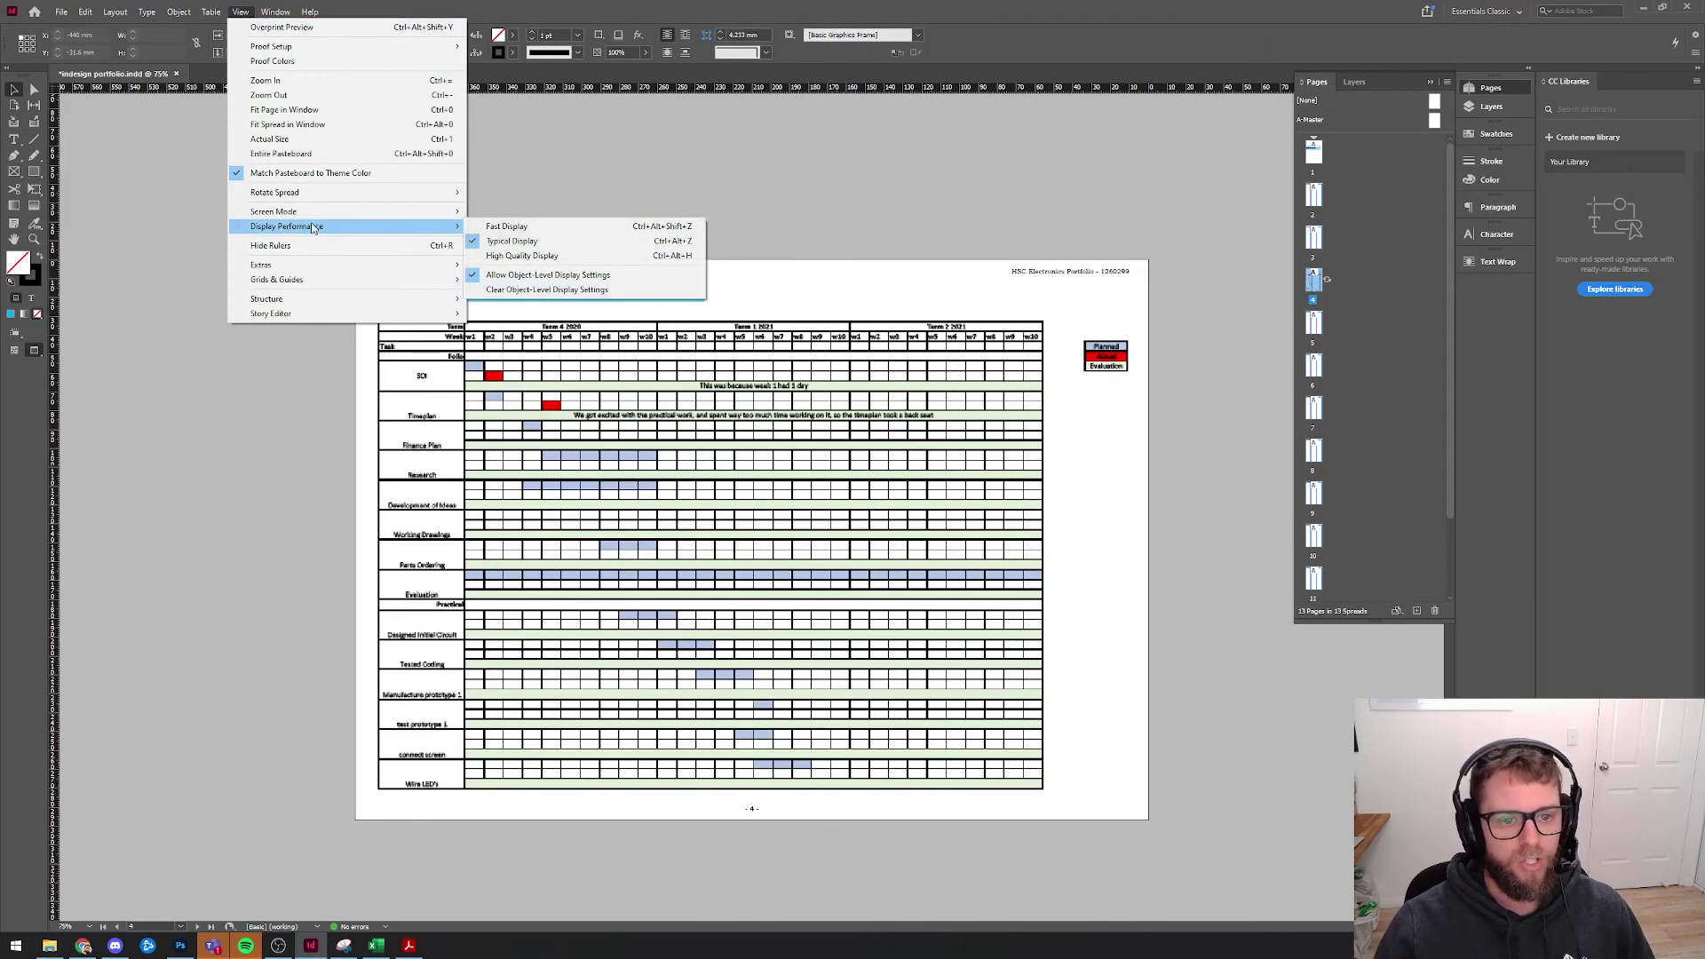
left_click(546, 255)
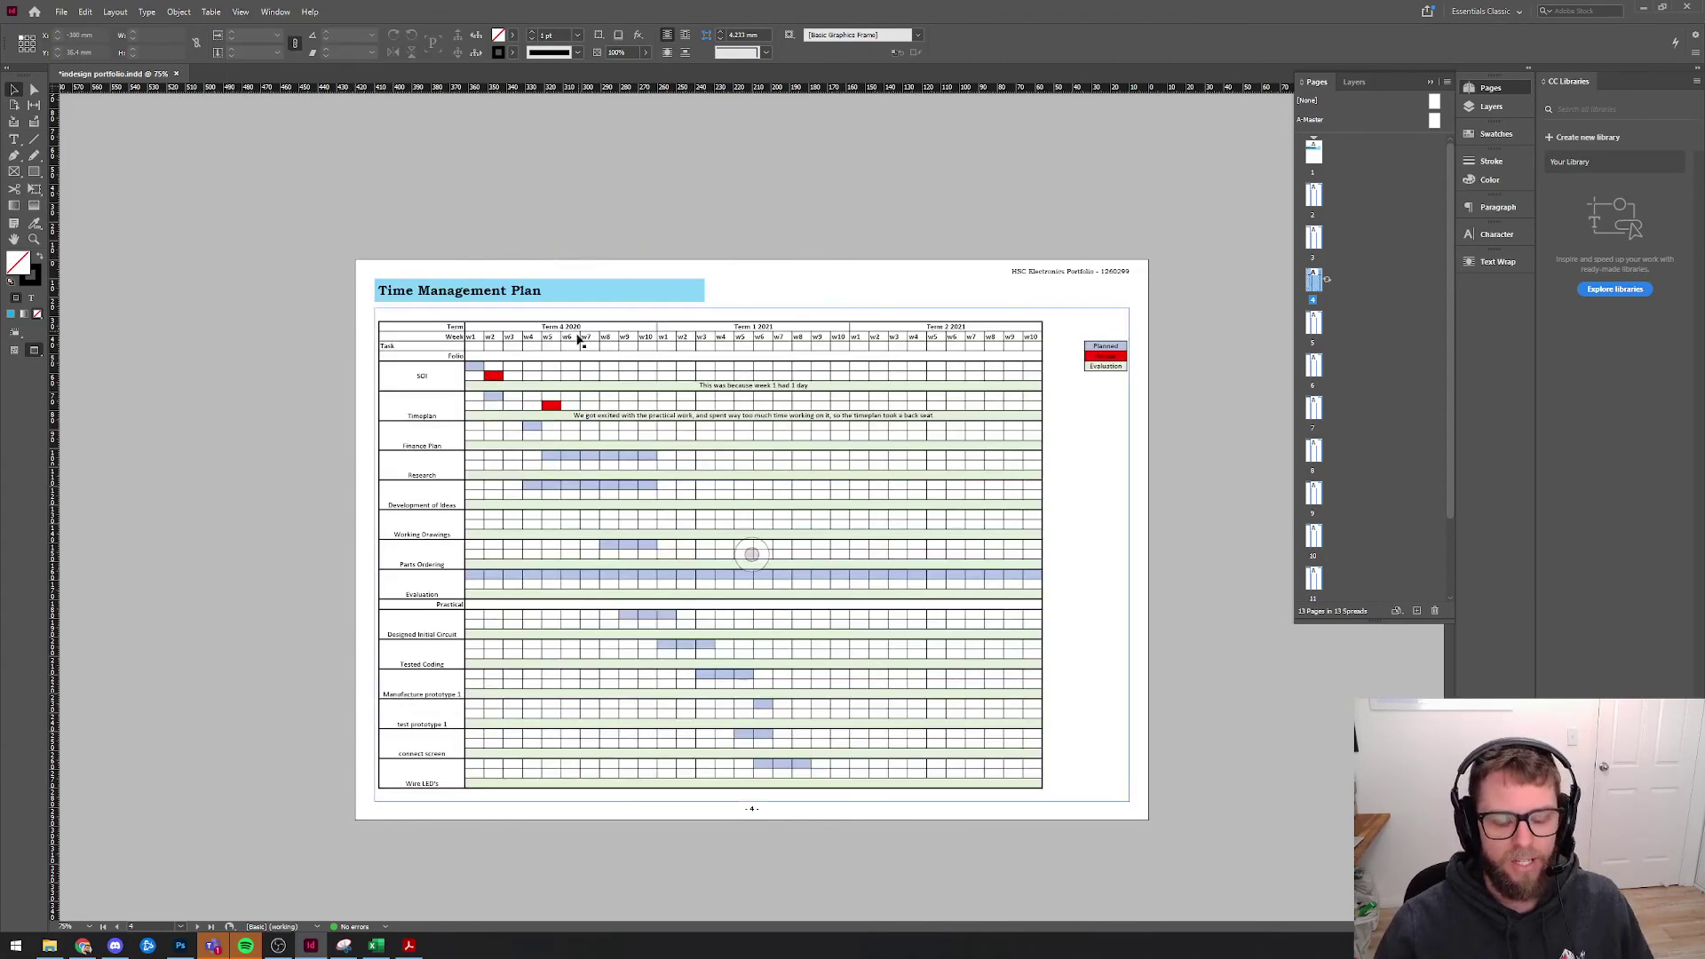
- Examine the sharpness of the timeplan's Finance Plan and Research labels close up, then return to the whole page
scroll(422, 446, "up", 10)
scroll(591, 529, "up", 2)
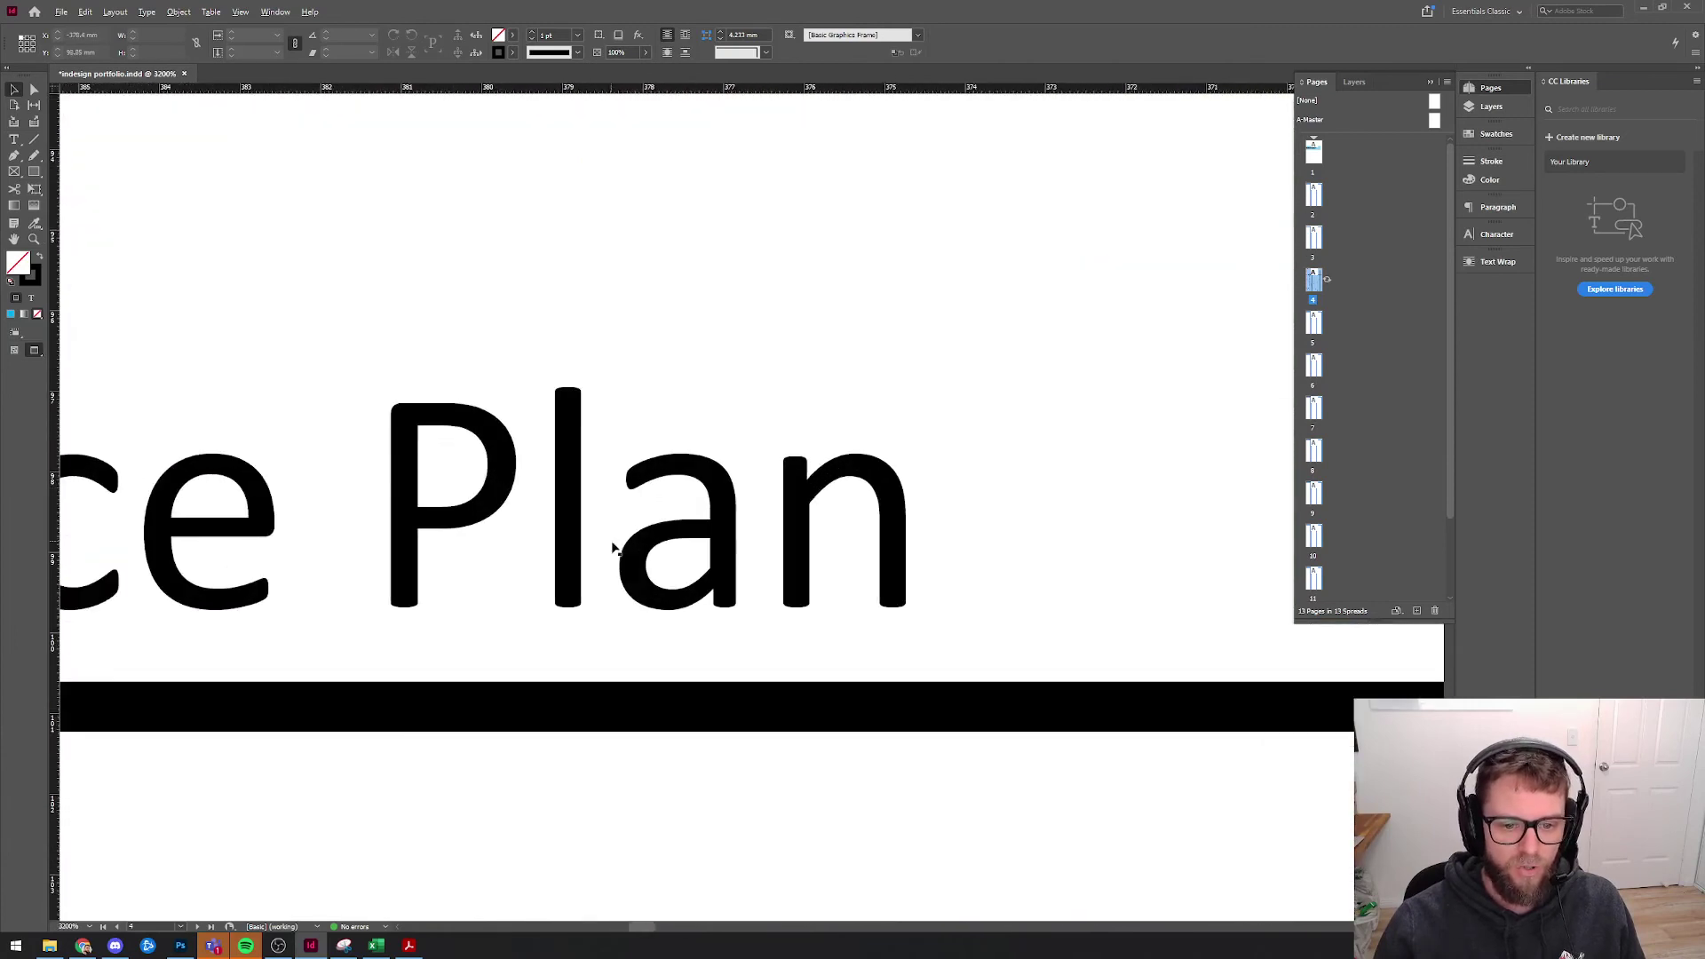
scroll(689, 569, "down", 10)
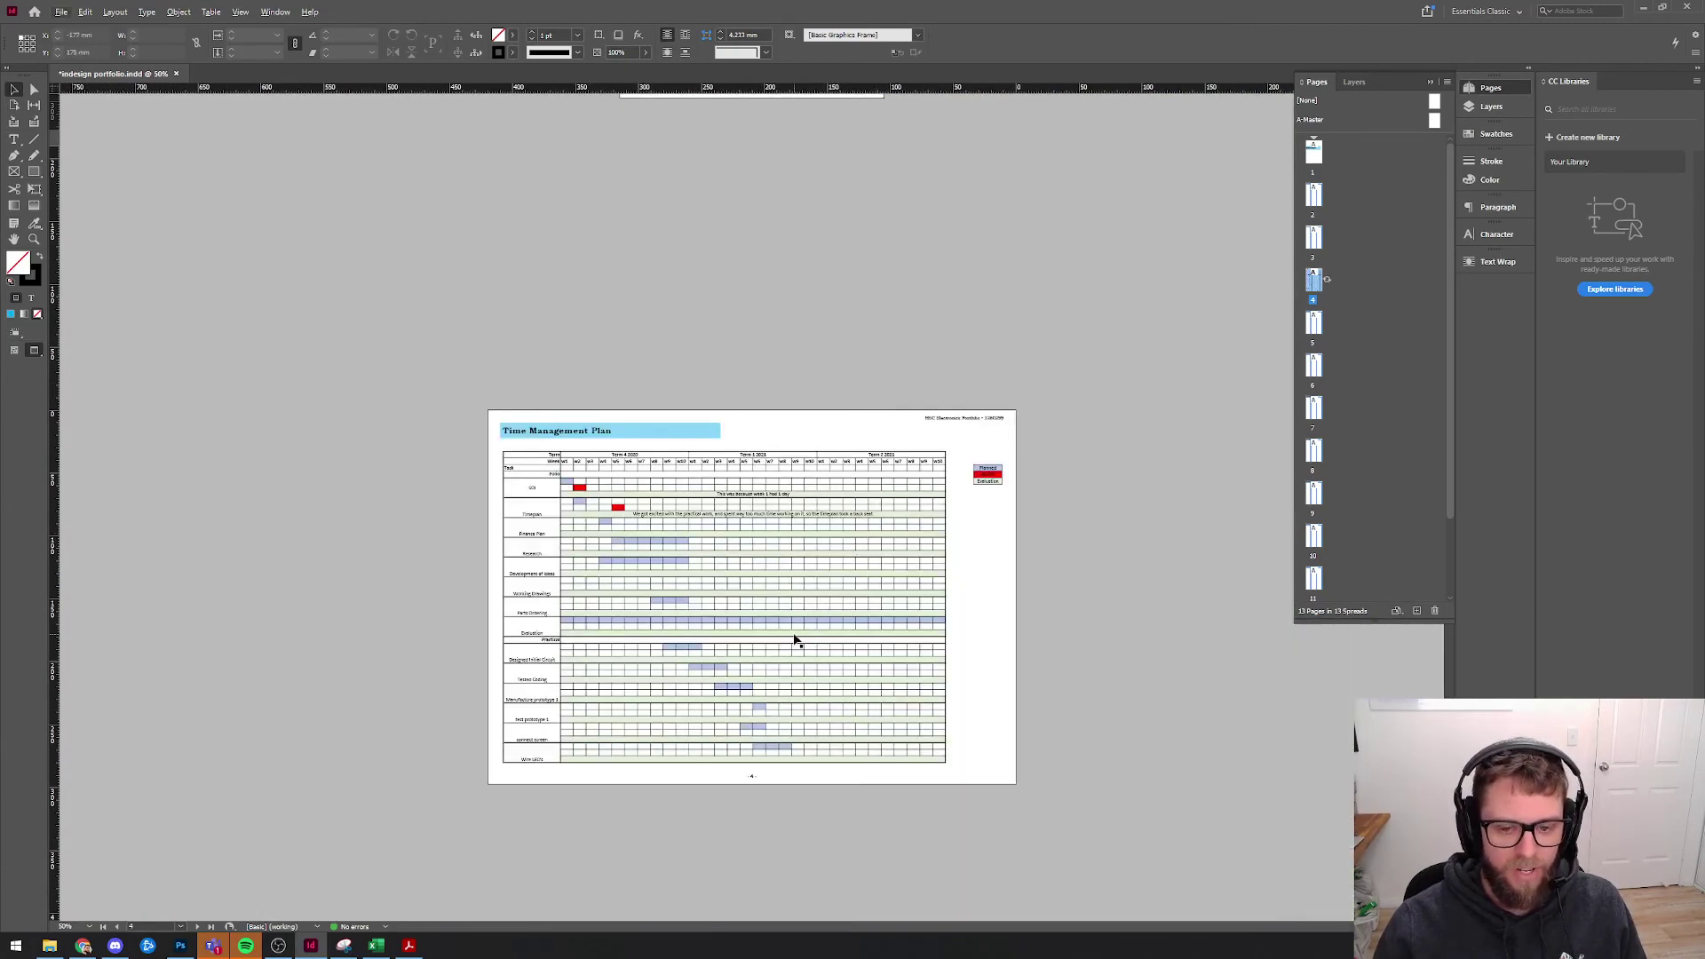
scroll(562, 564, "up", 10)
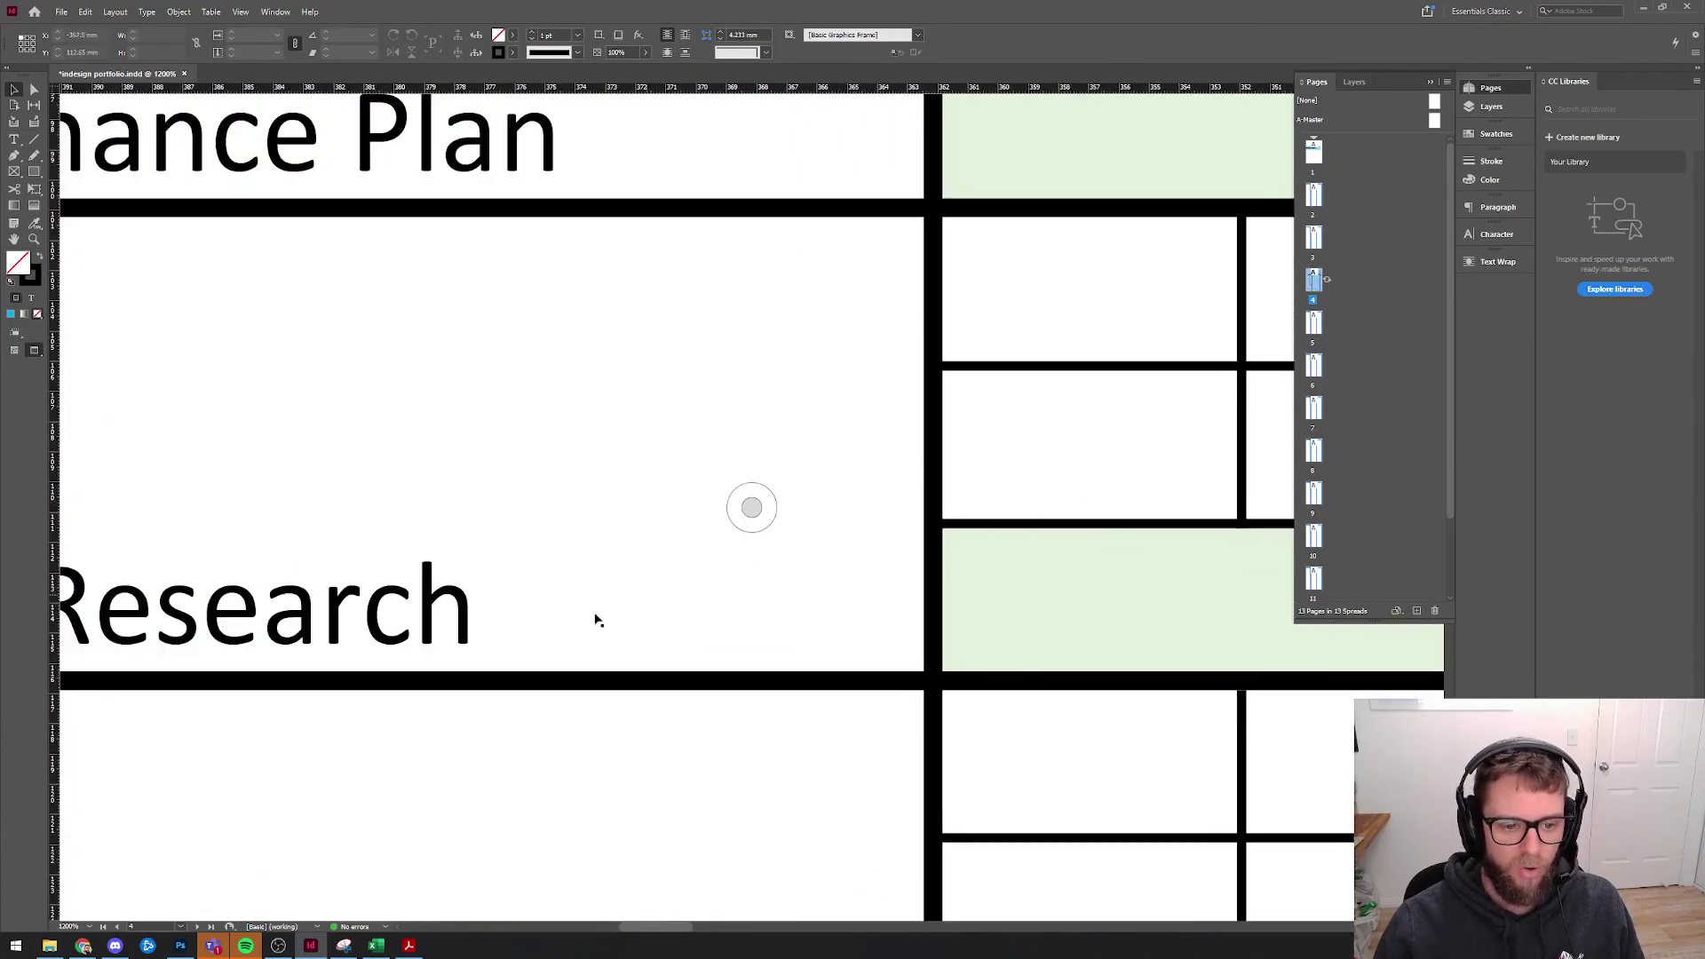
left_click_drag(416, 648, 643, 609)
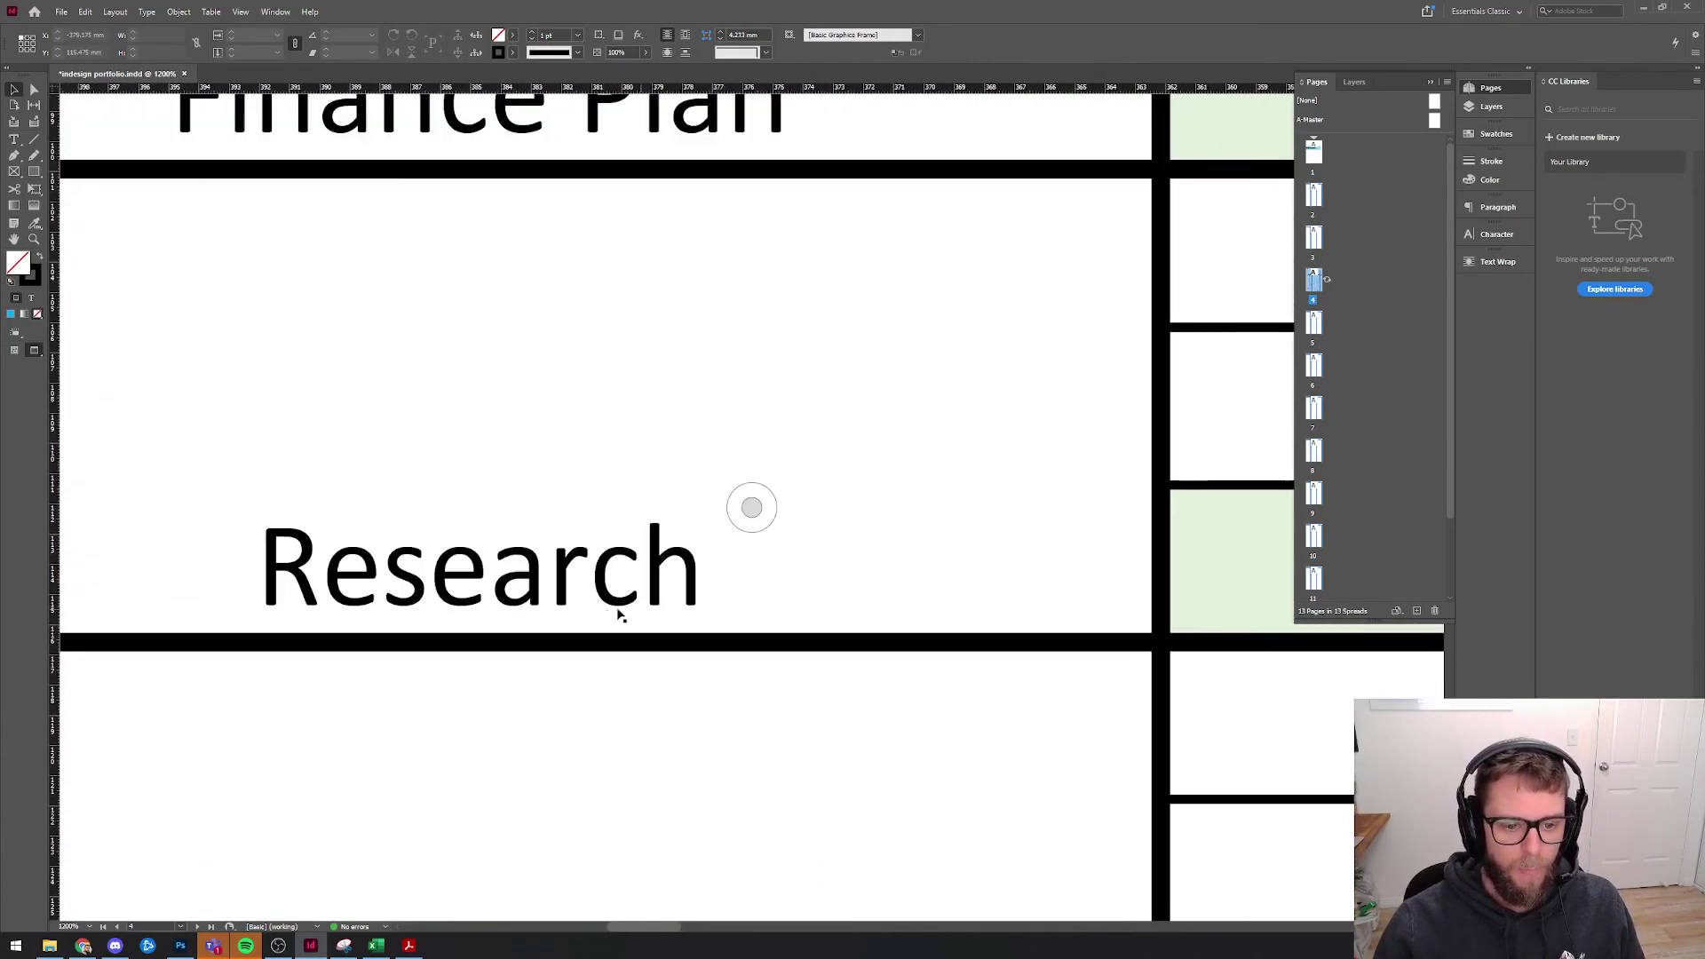
scroll(600, 590, "down", 8)
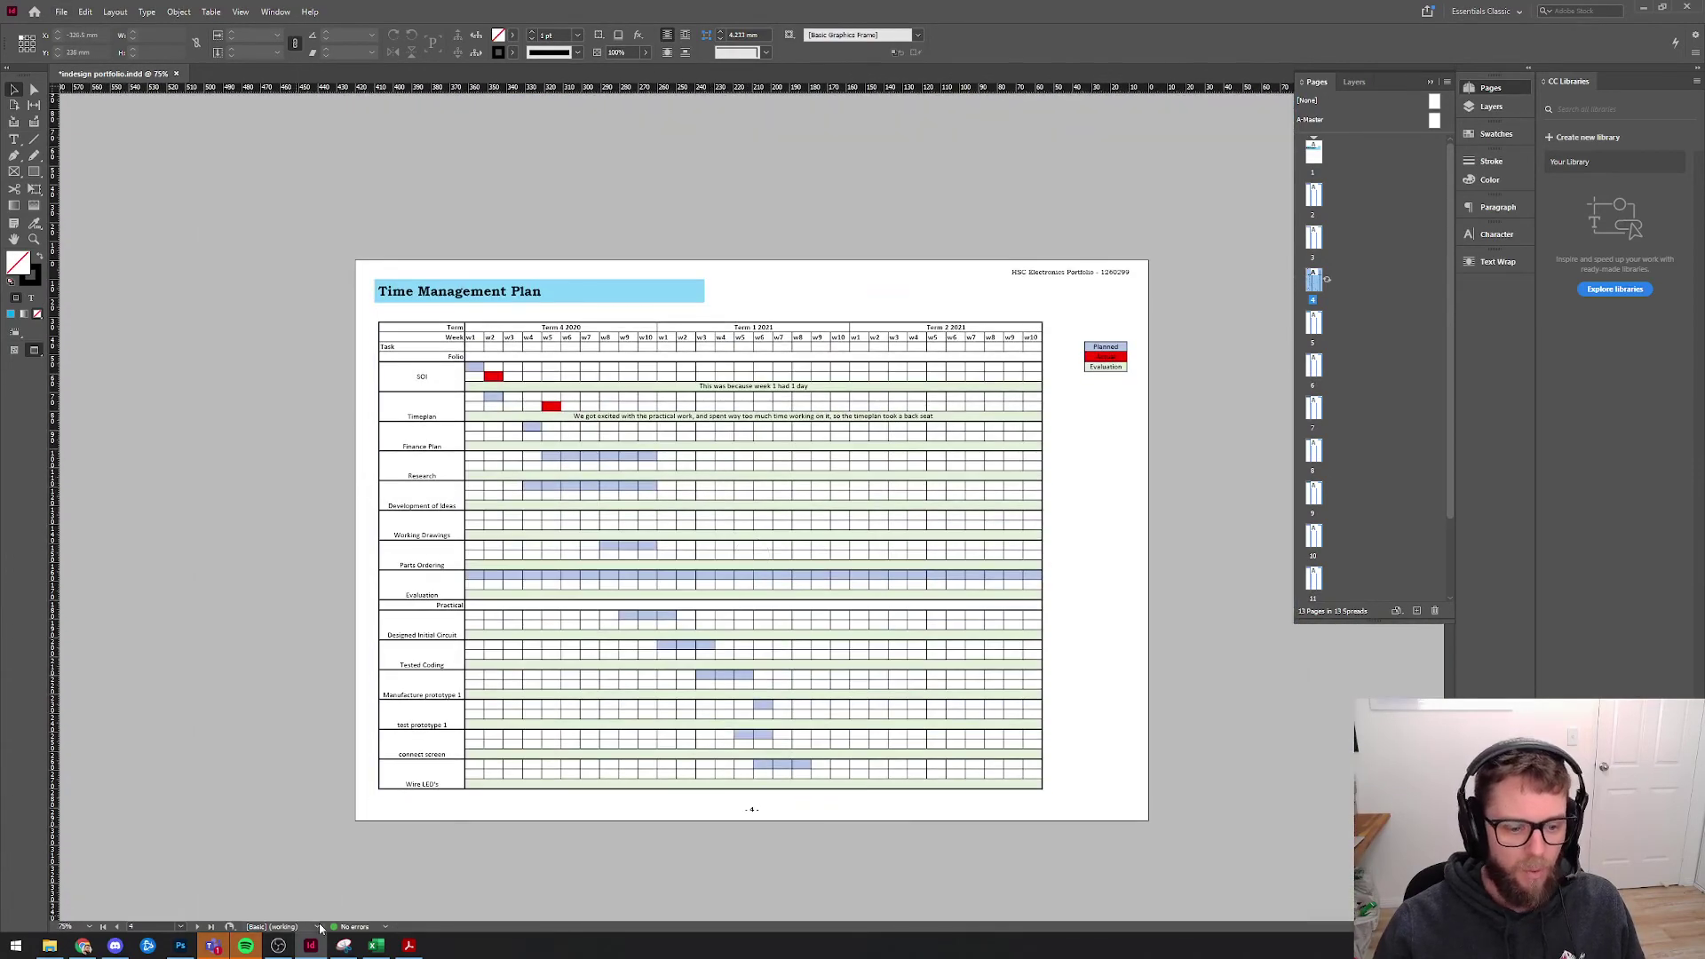
- Switch to Excel and fill G12:I12, J15:N15 and K18:Q18 with red for the Finance Plan, Research and Development of Ideas rows
mouse_move(411, 949)
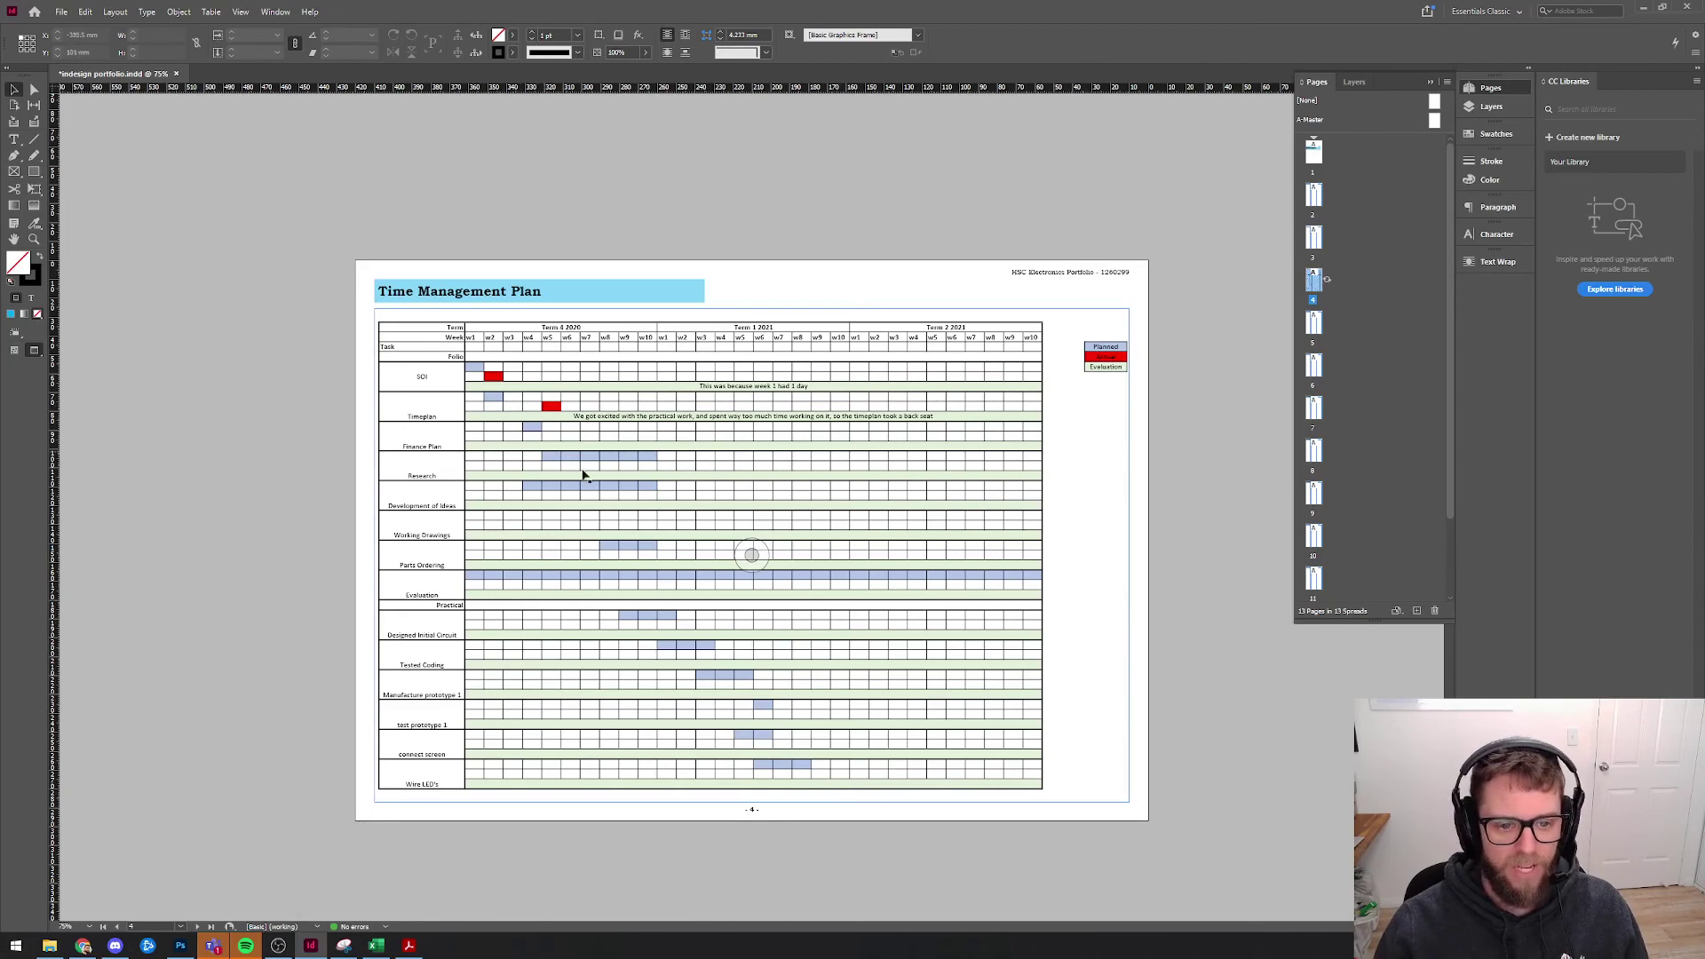
left_click(377, 946)
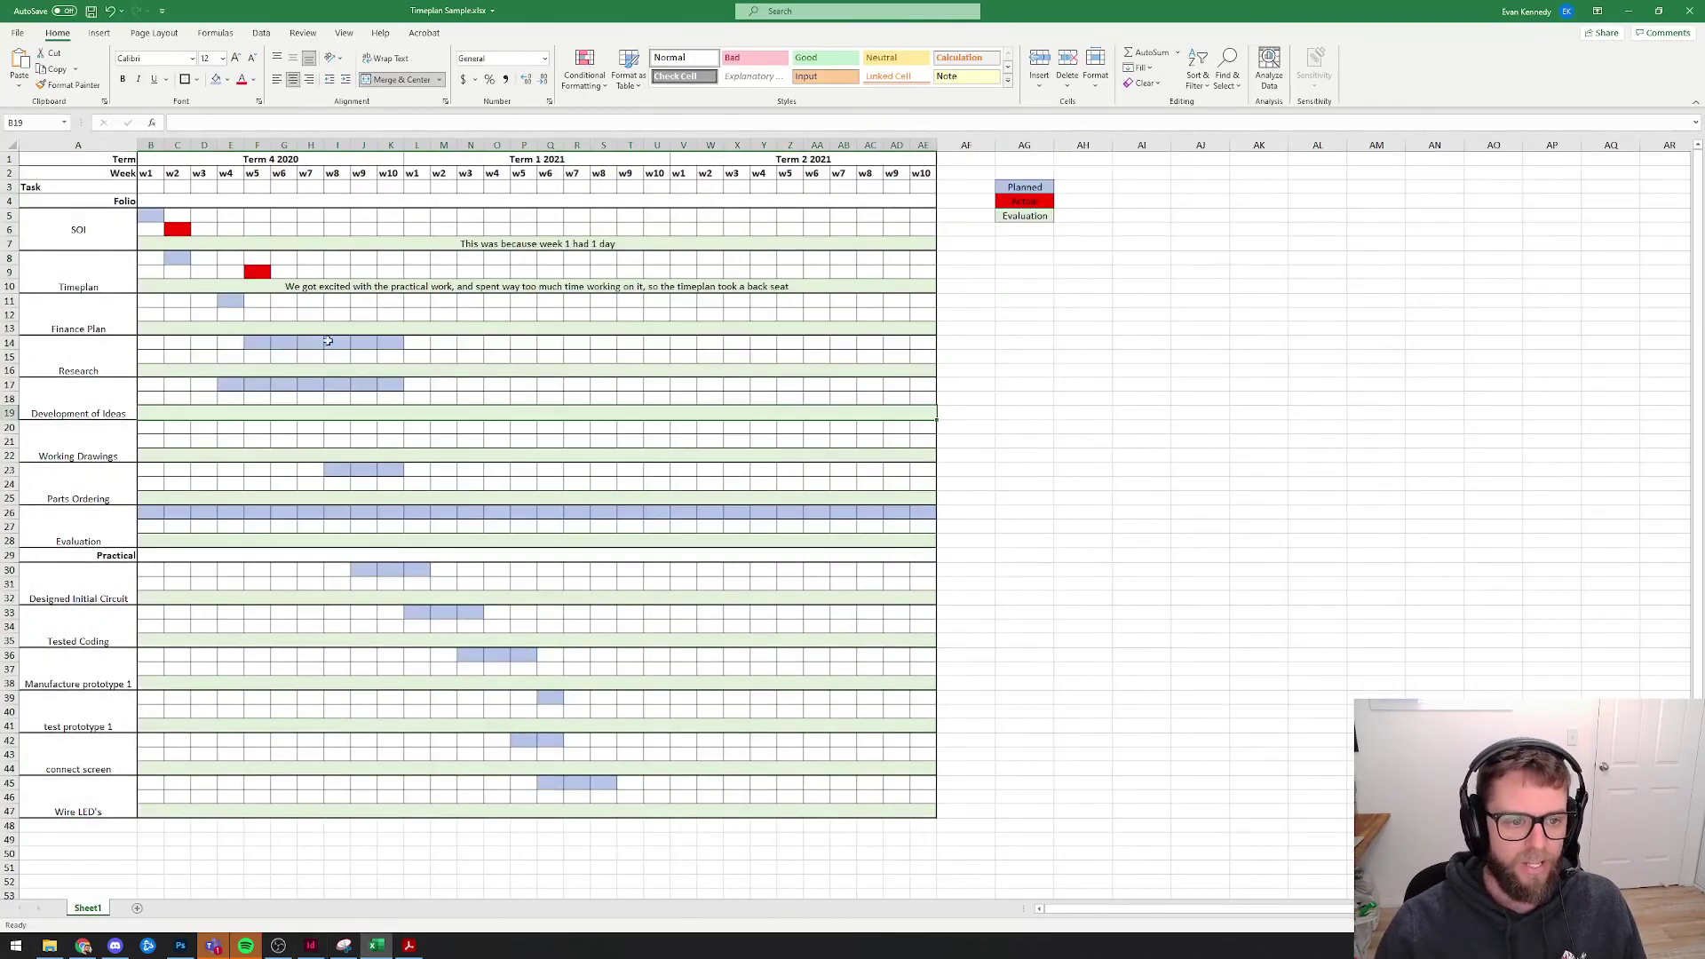
left_click_drag(281, 314, 468, 358)
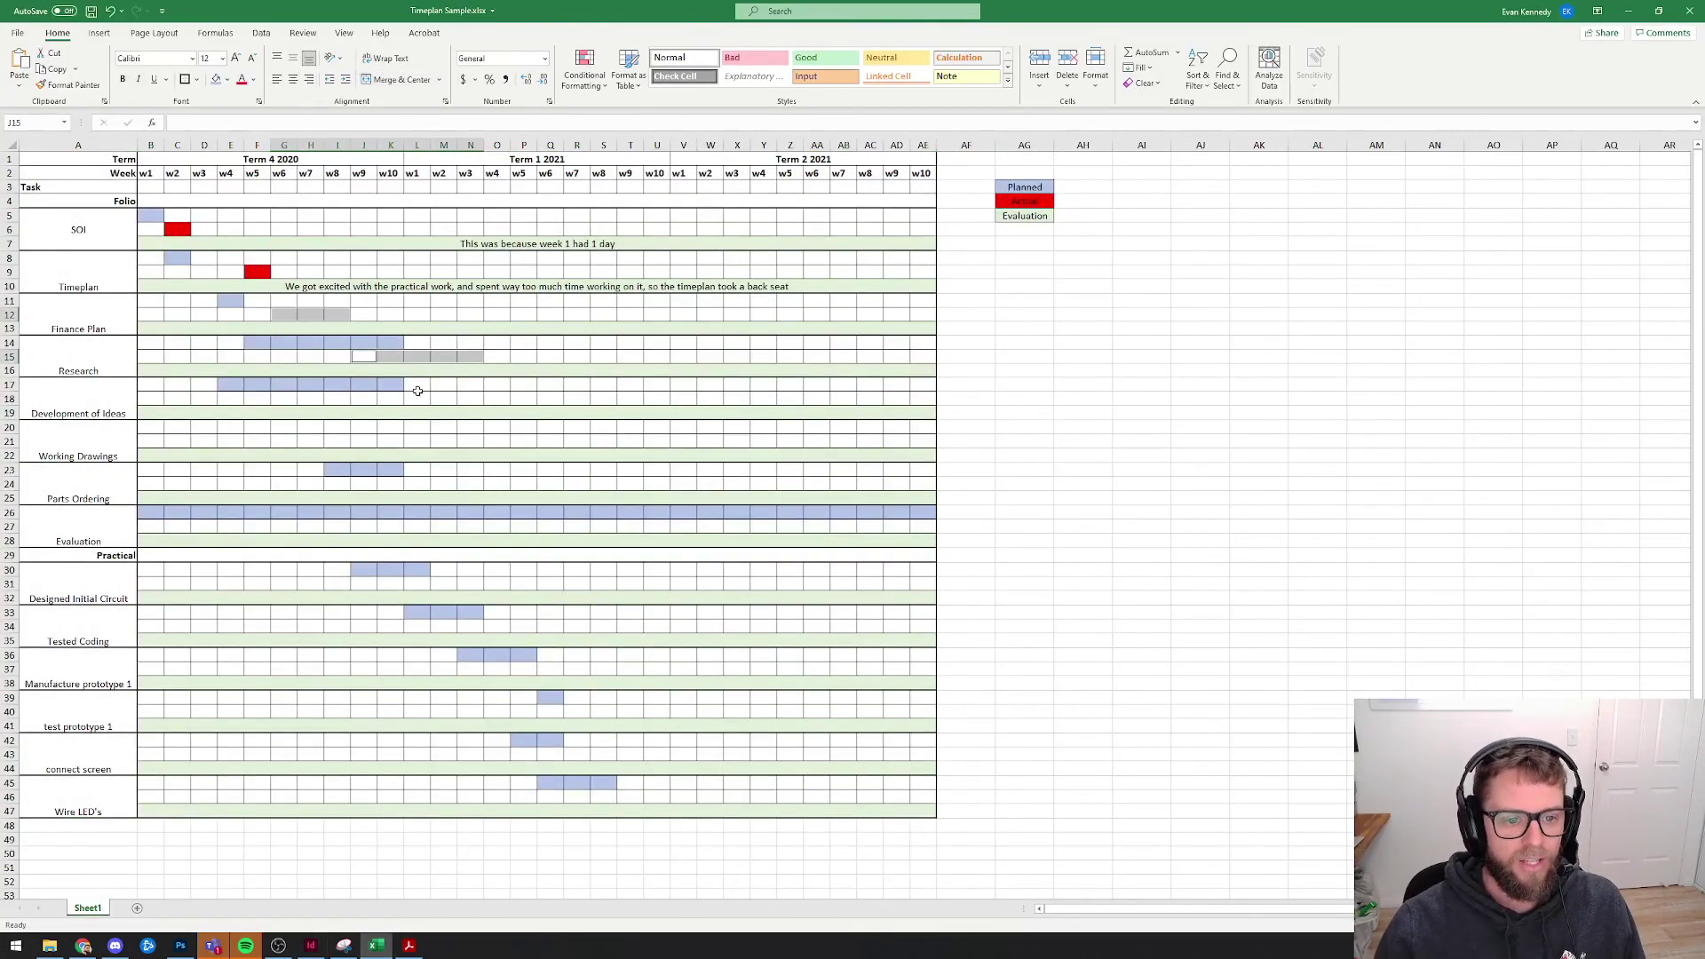
left_click_drag(393, 399, 544, 399)
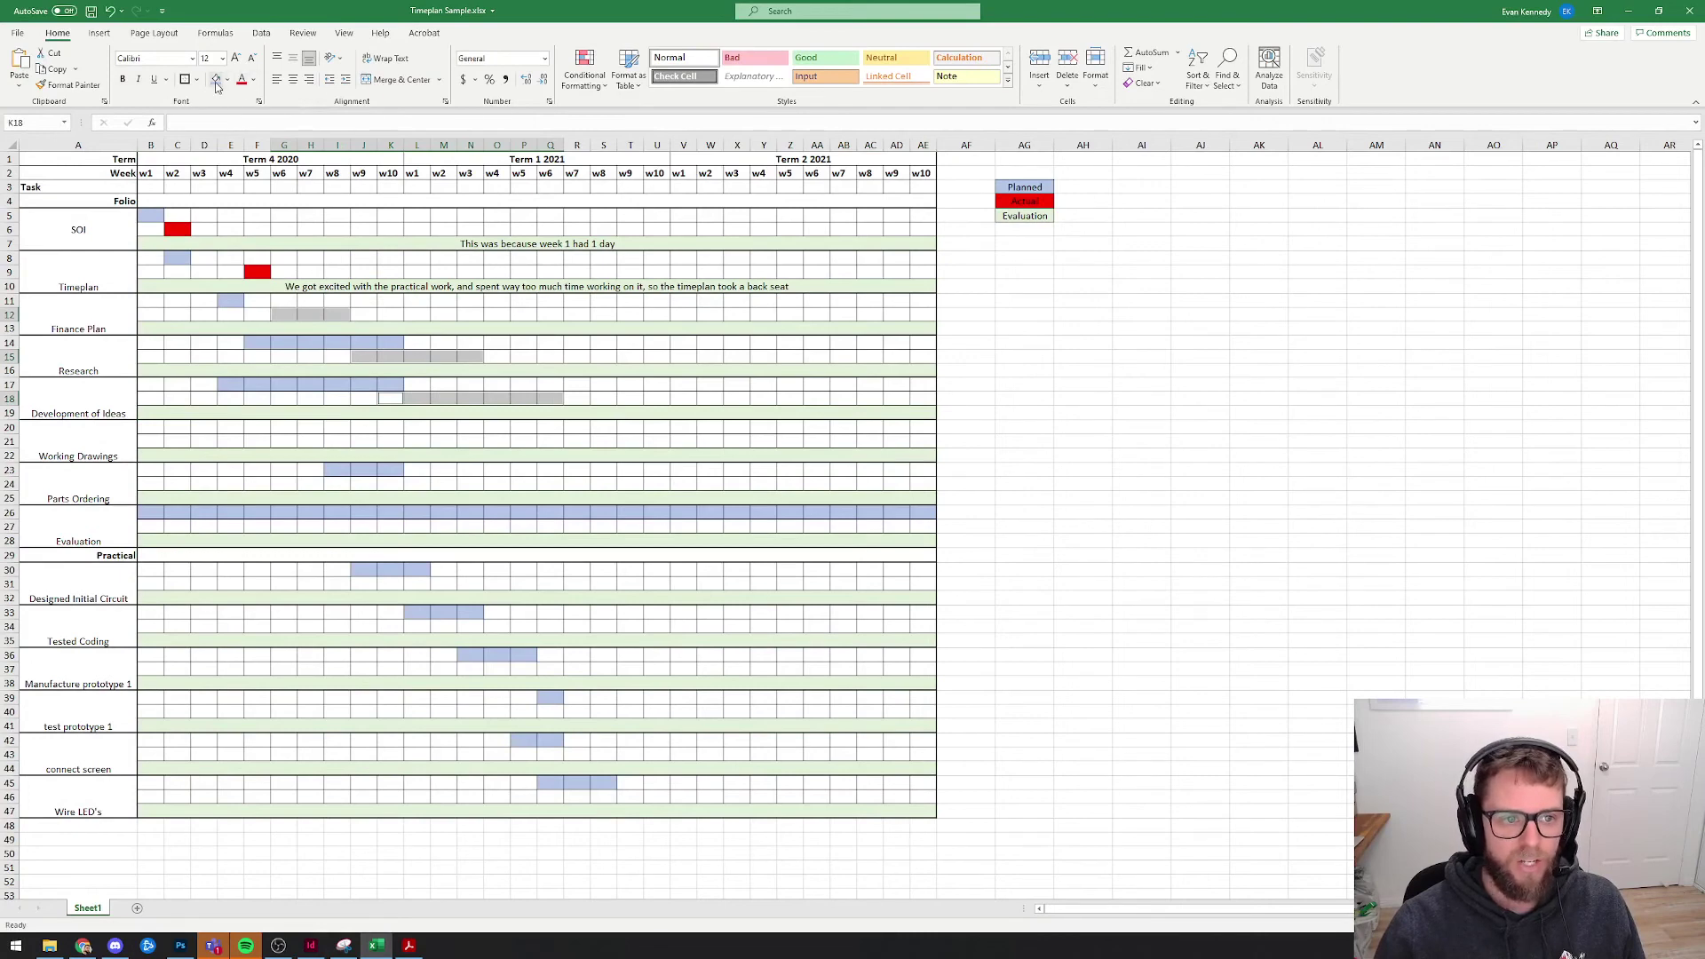
left_click(227, 80)
left_click(231, 206)
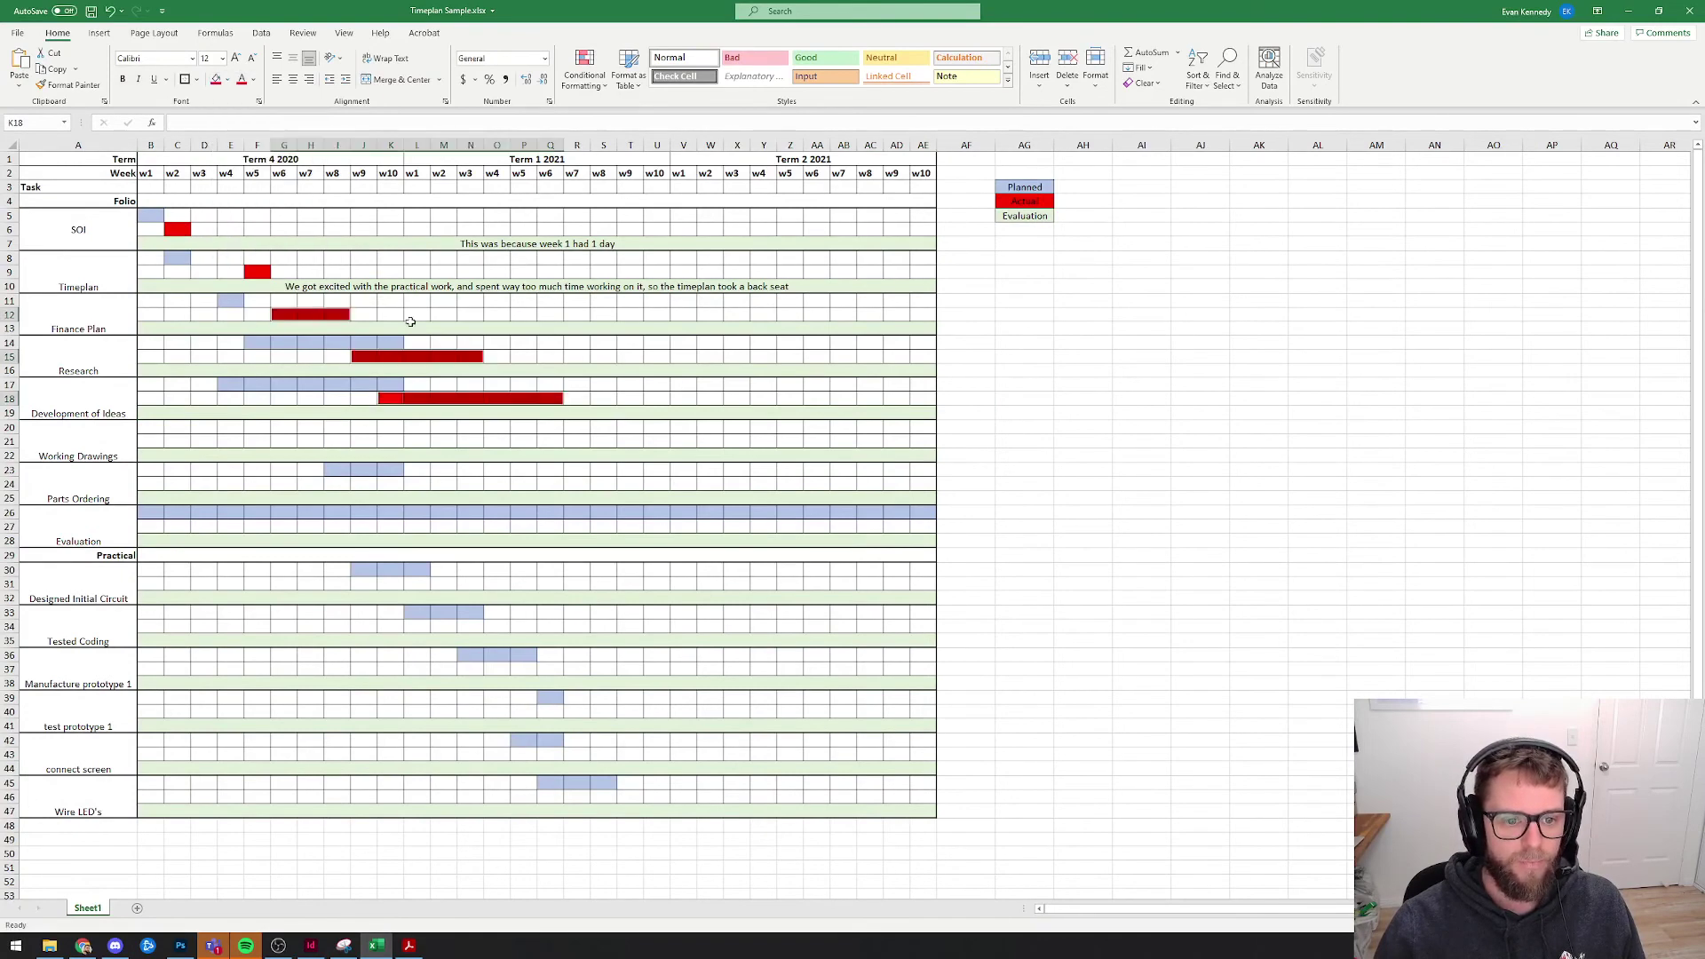
- Enter "evaluations written" in the Finance Plan's green evaluation row, row 13
left_click(398, 330)
type("evaluations written")
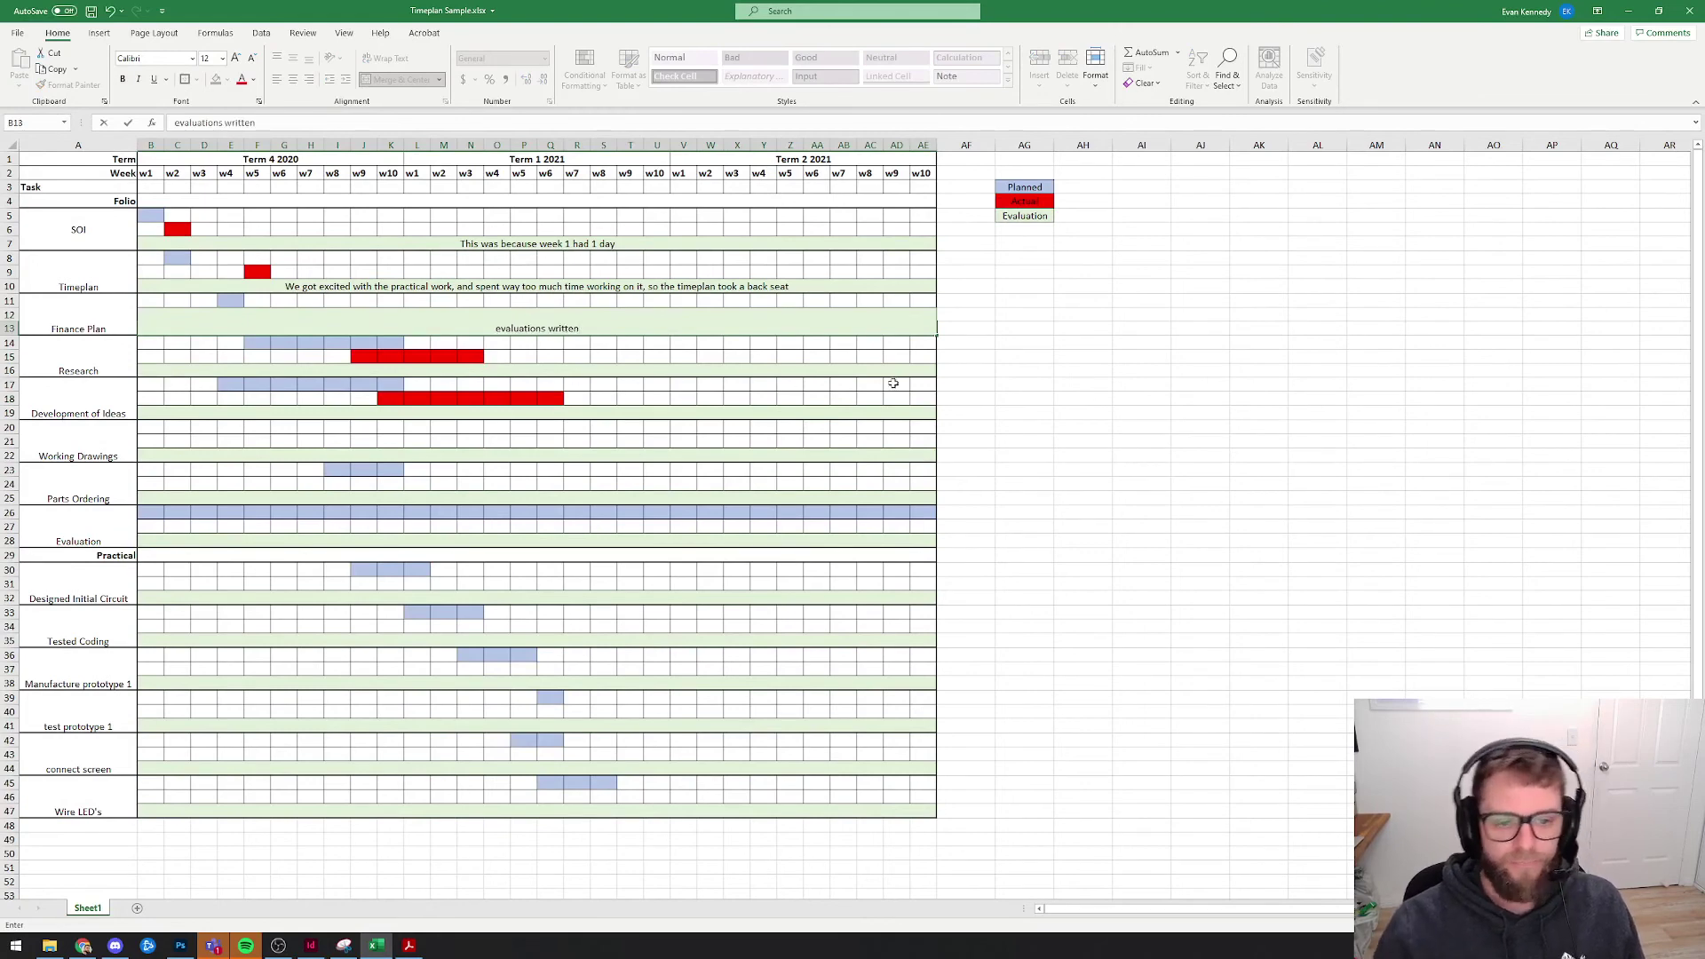
left_click(1201, 329)
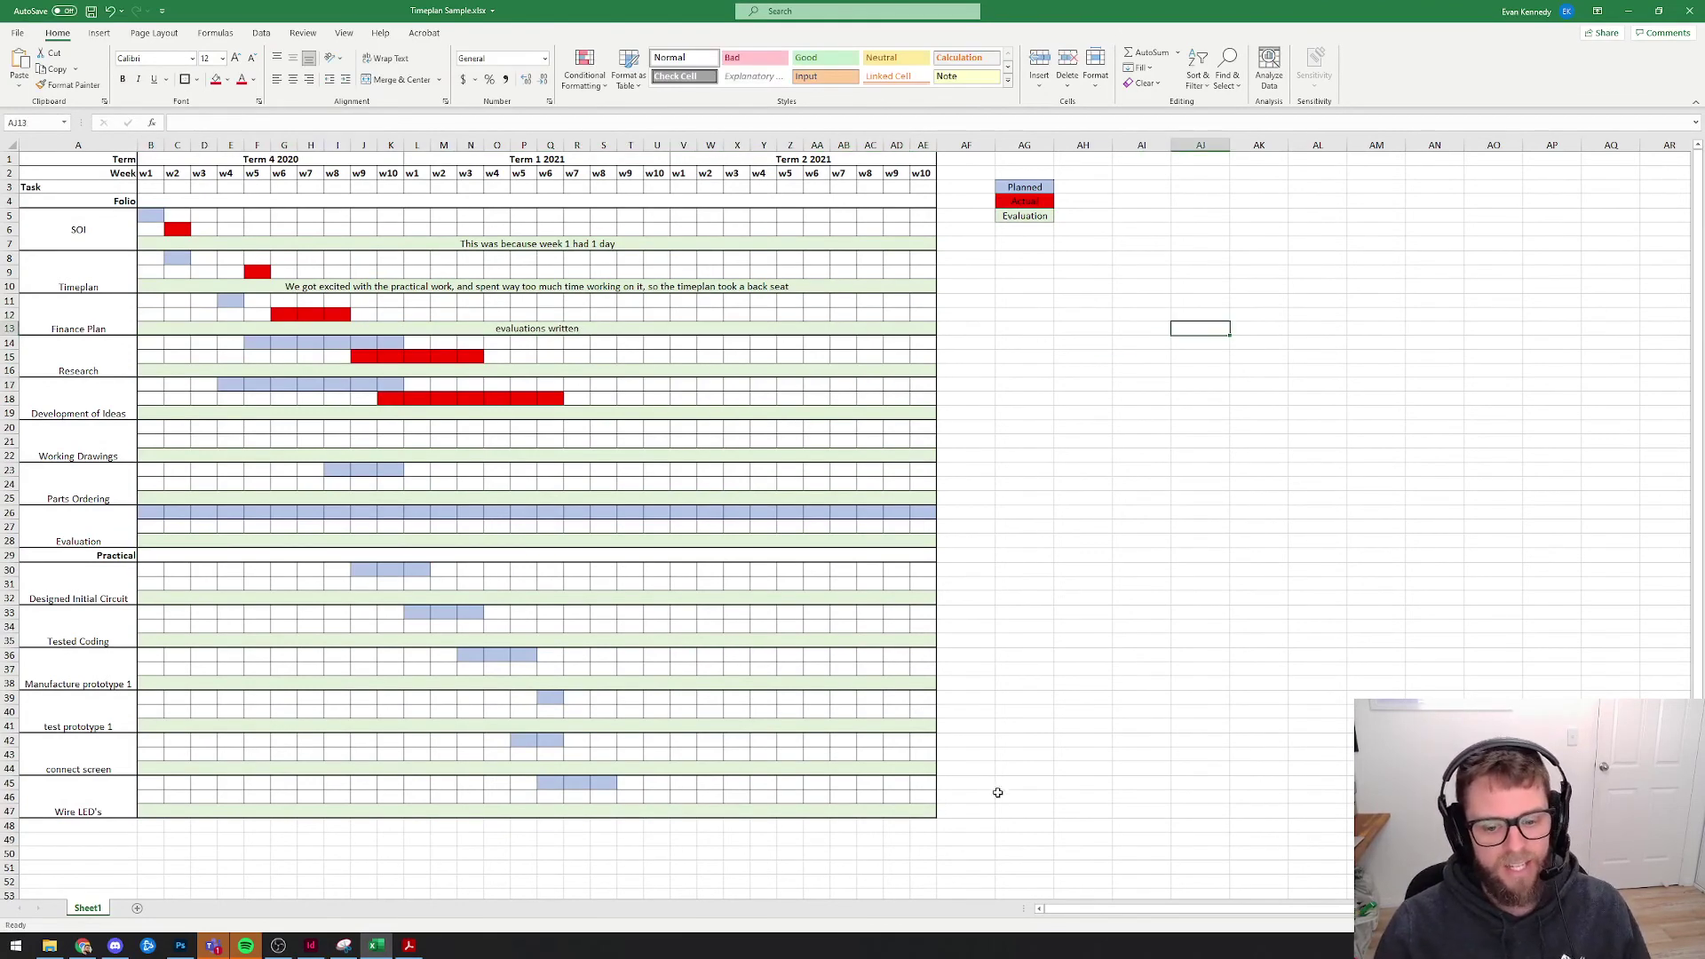
- Select the whole timeplan with its legend and print only that selection to Adobe PDF, landscape on one page
mouse_move(1008, 813)
left_mouse_down()
mouse_move(142, 591)
mouse_move(27, 249)
mouse_move(24, 40)
left_mouse_up()
left_click(21, 35)
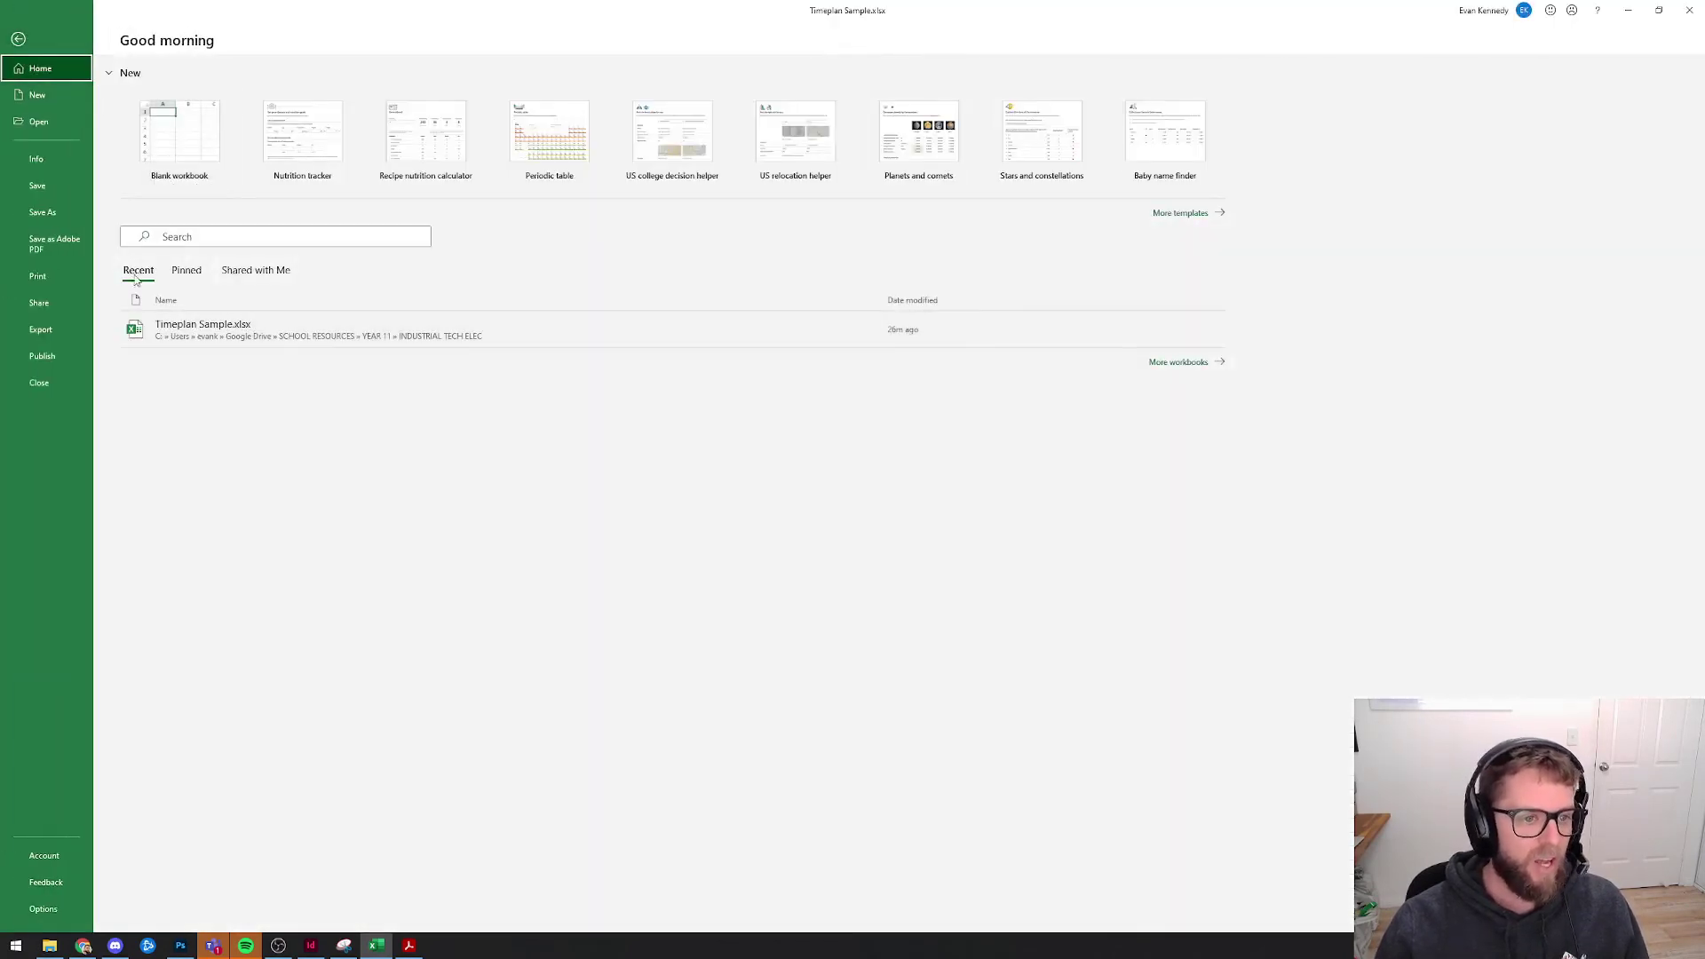
left_click(51, 274)
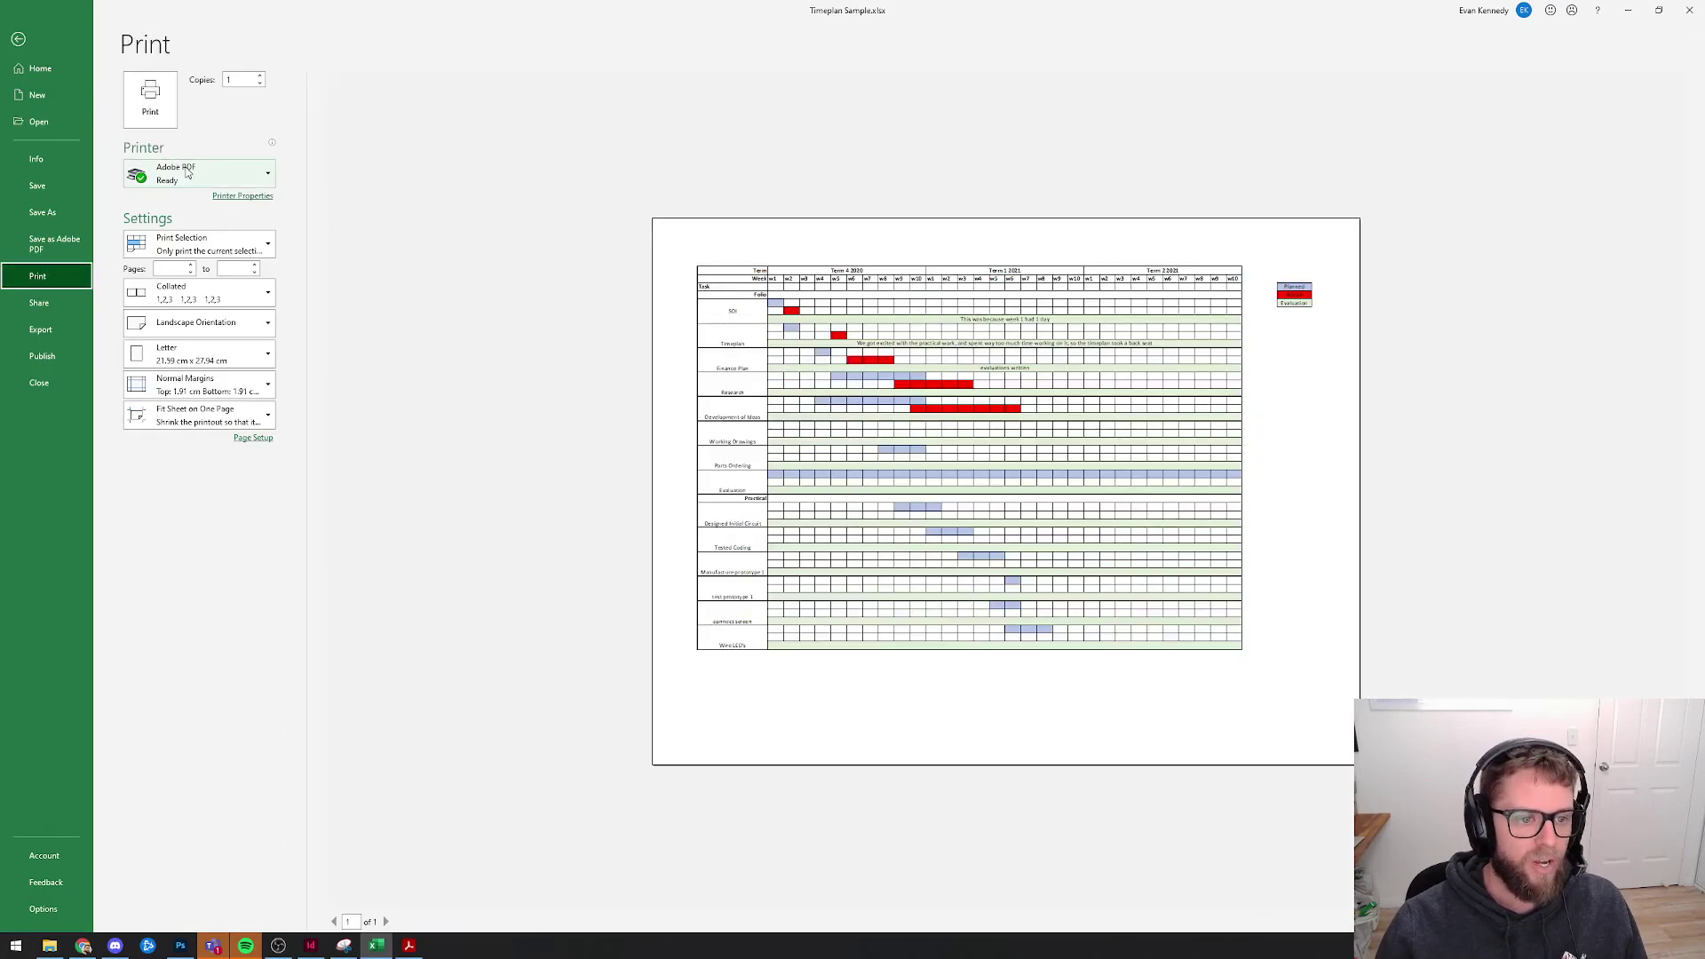
left_click(164, 111)
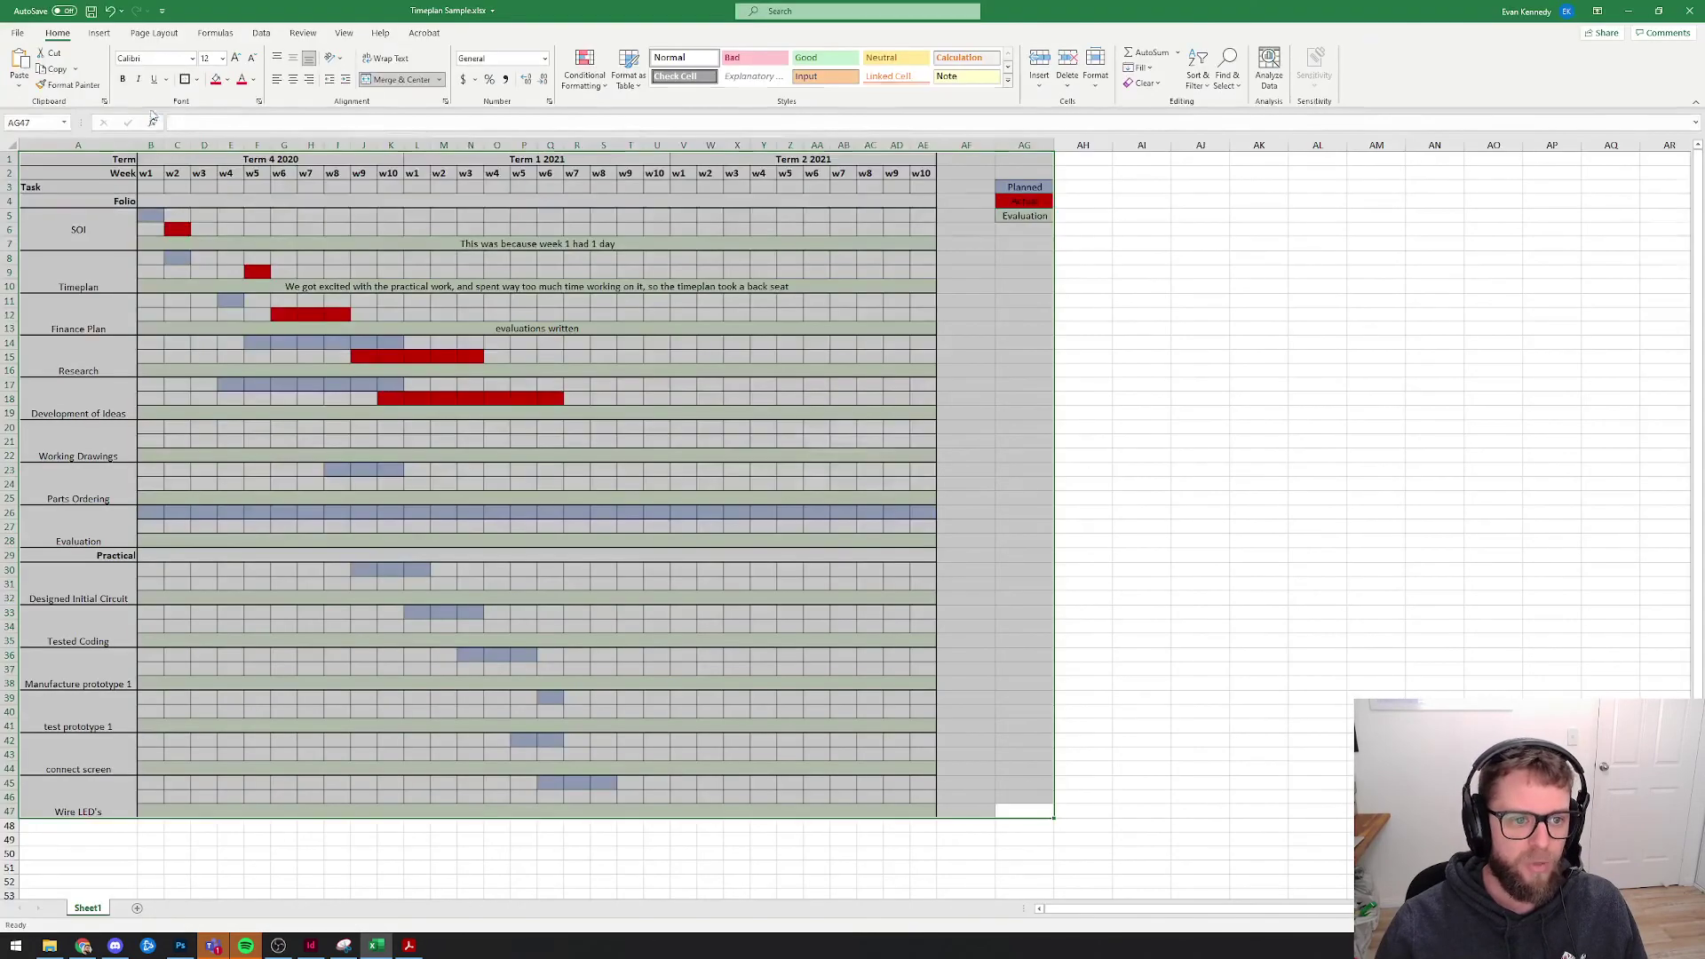
- Close the PDF open in Acrobat and save the new export over Timeplan Sample.pdf in the HSC MAJOR ELECTRONICS folder
left_click(281, 237)
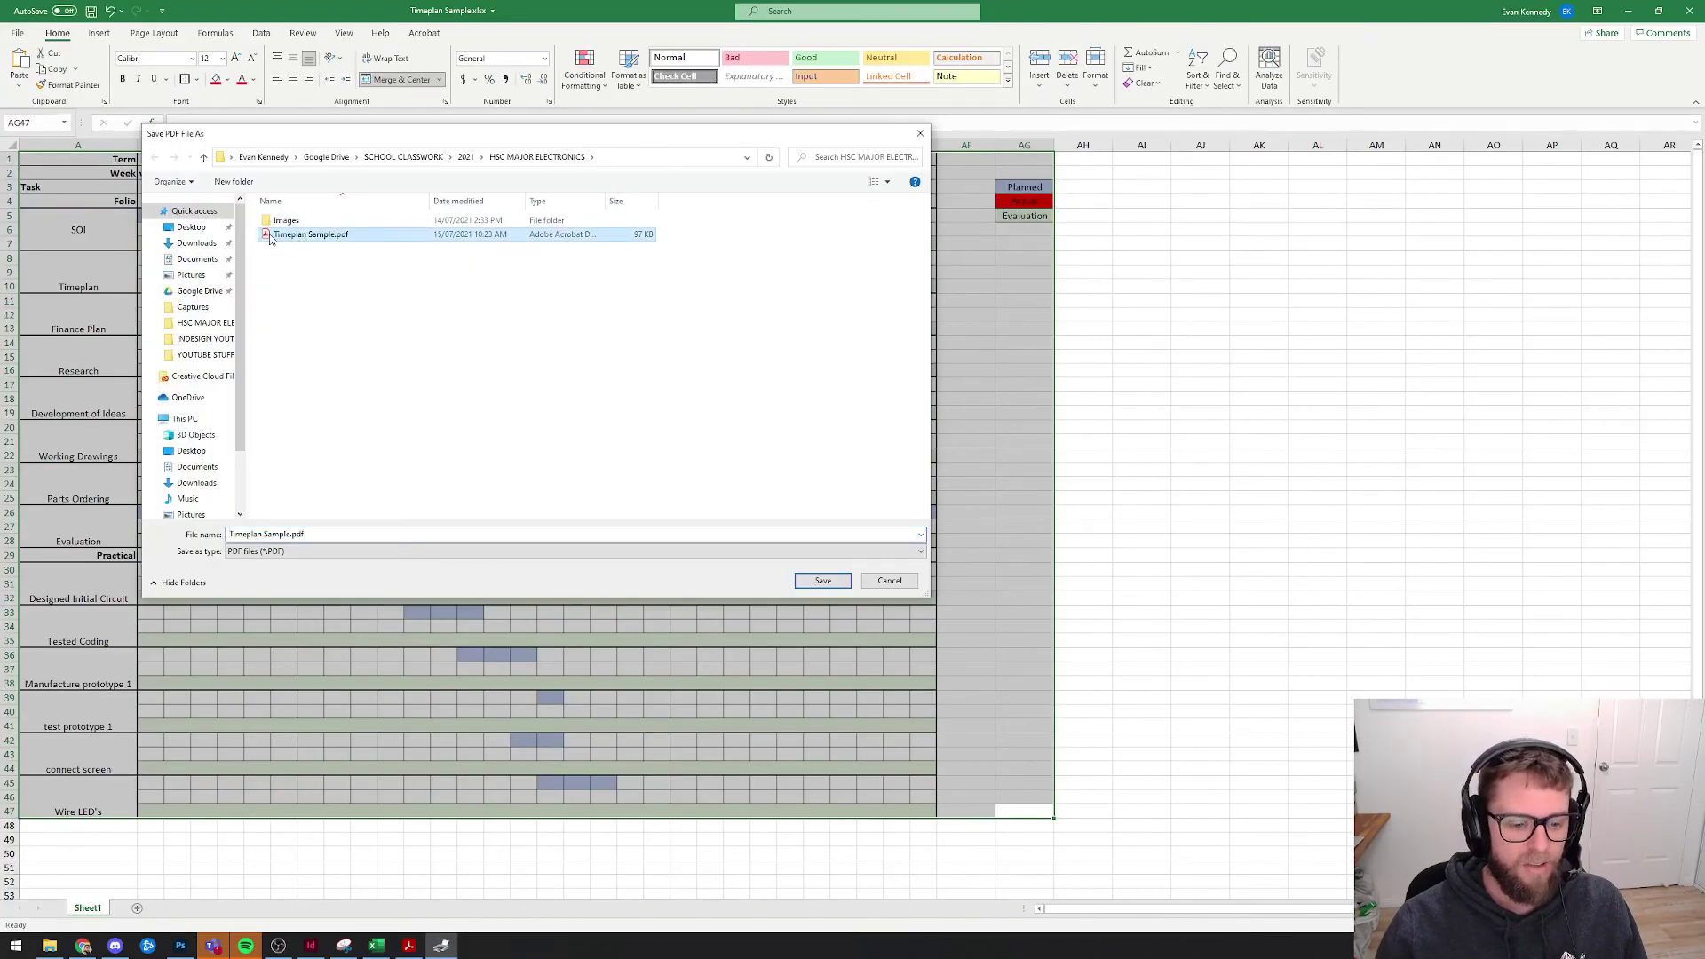
left_click(408, 945)
right_click(404, 934)
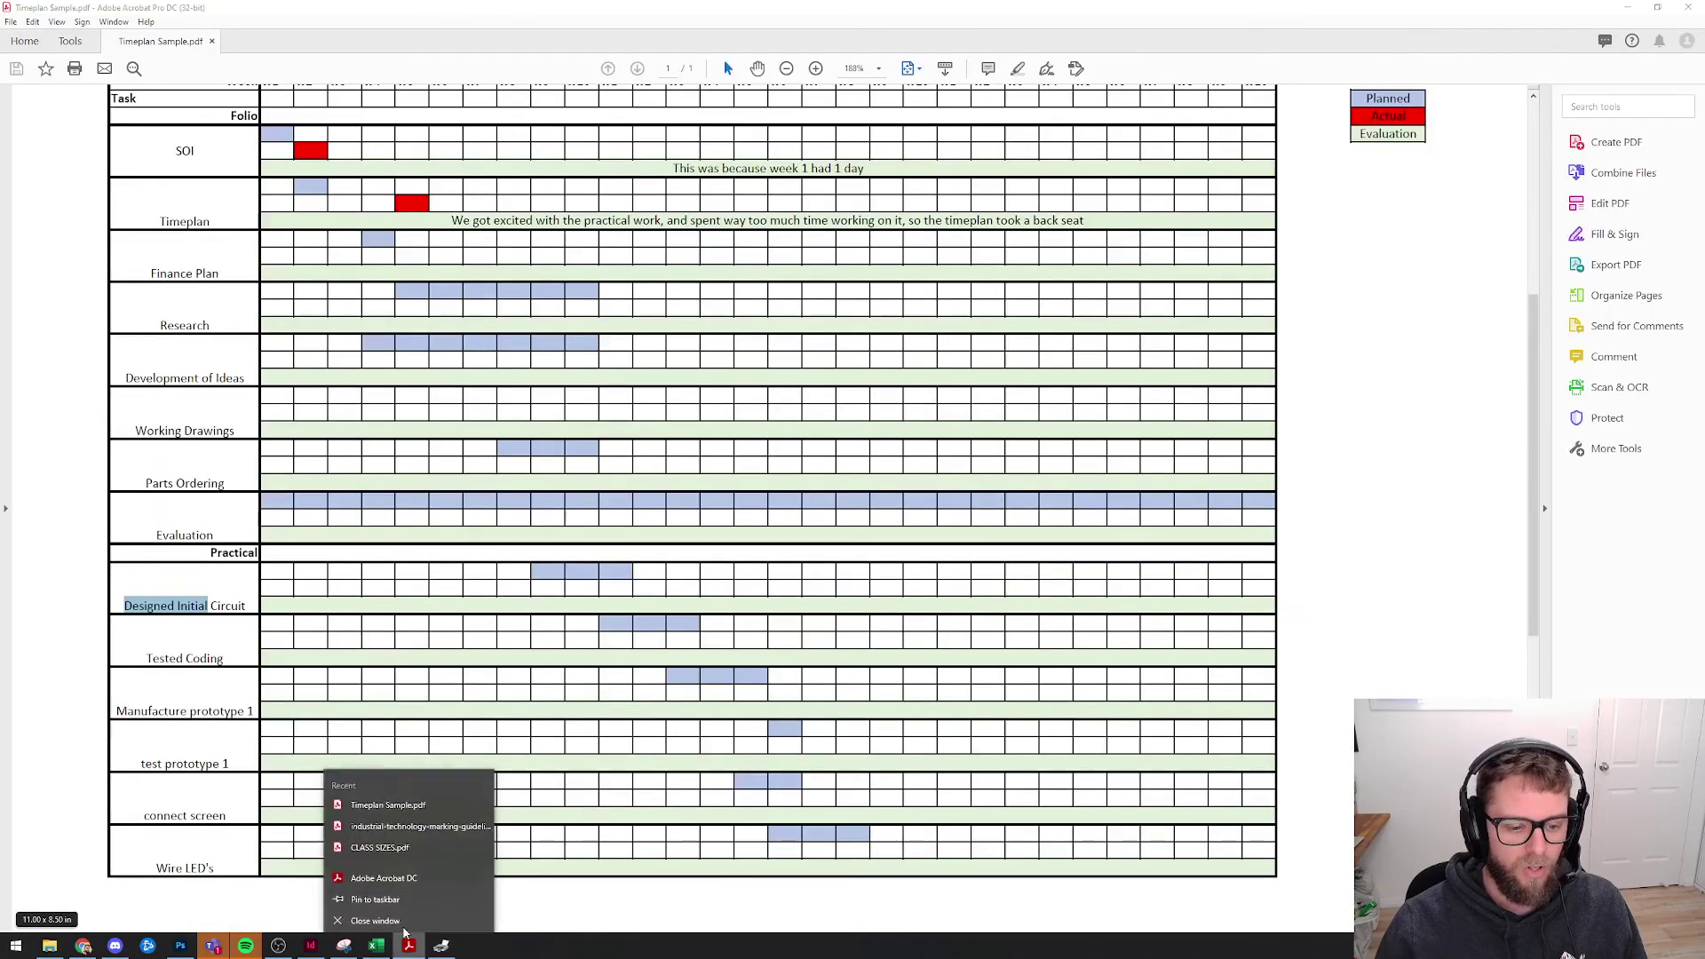
left_click(391, 921)
double_click(312, 236)
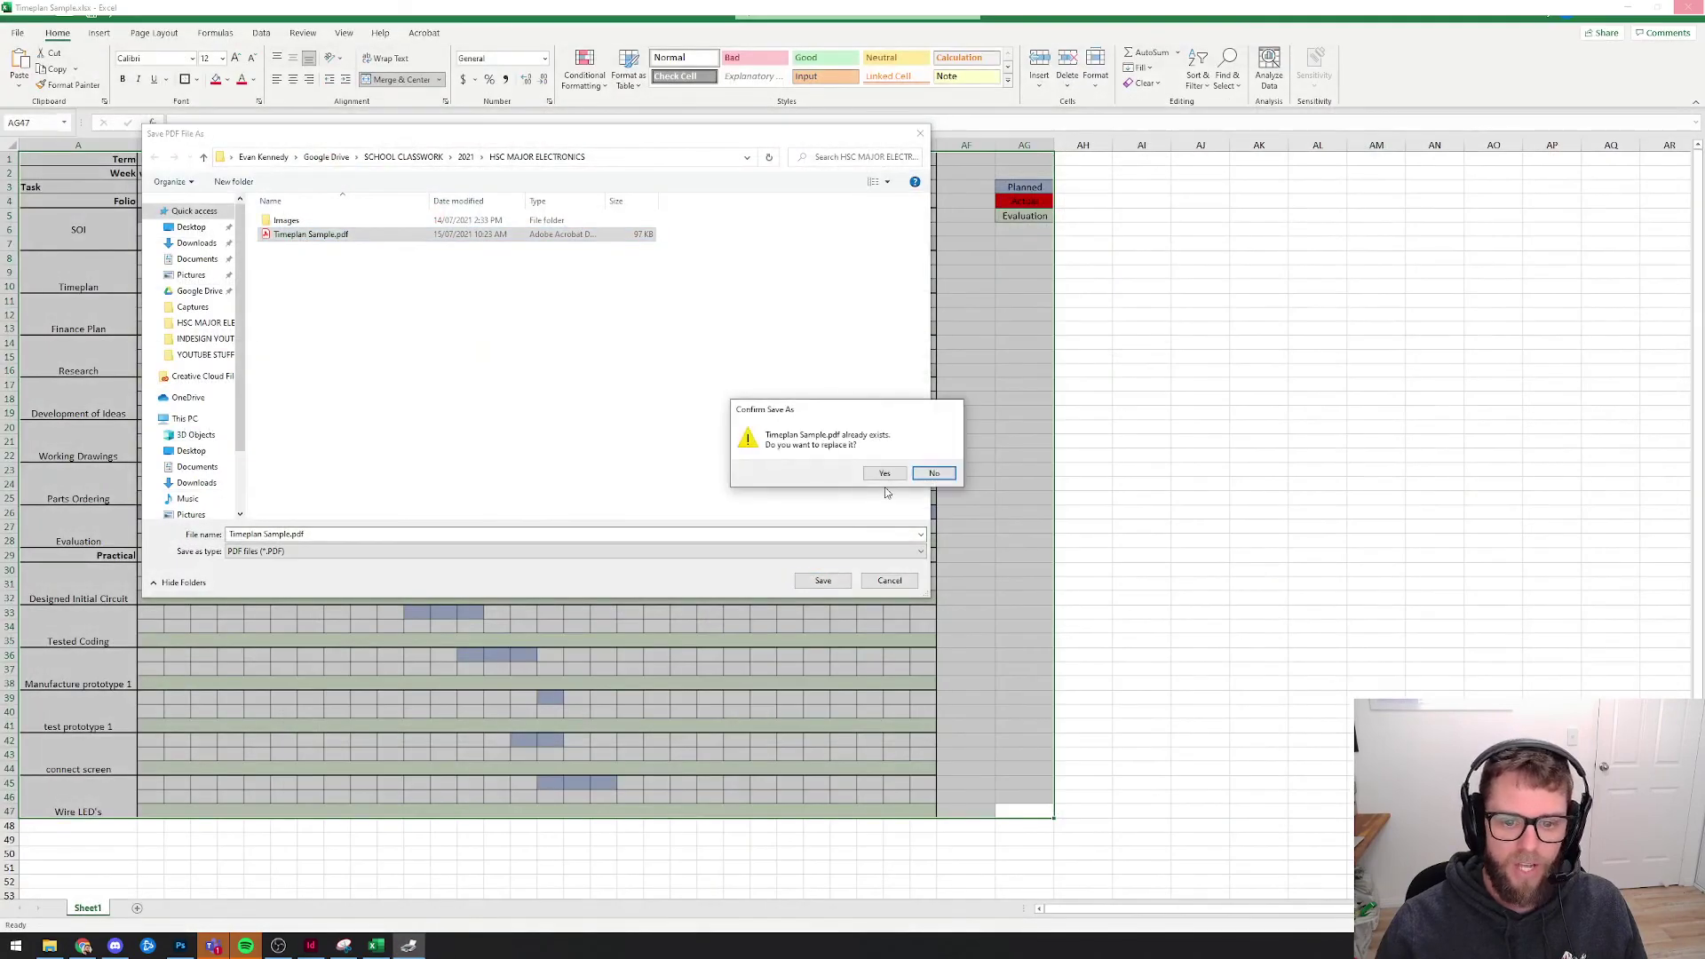
left_click(885, 473)
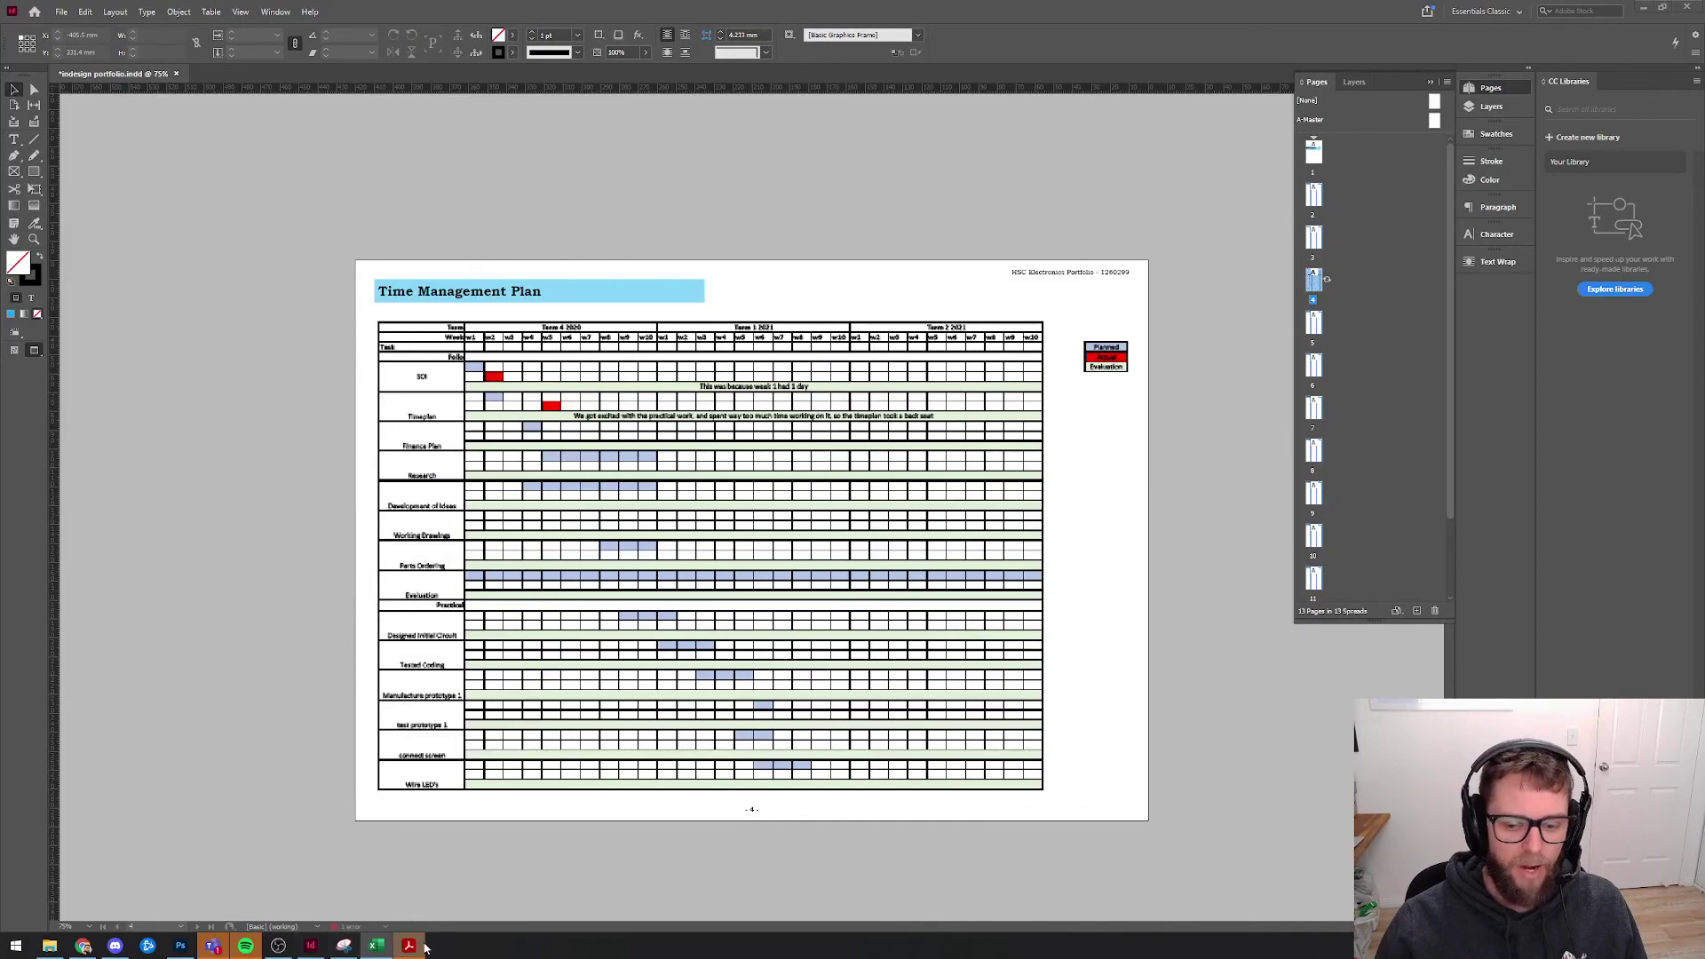
- Switch to InDesign and open the Preflight details, expanding the LINKS error to find the affected file
left_click(310, 945)
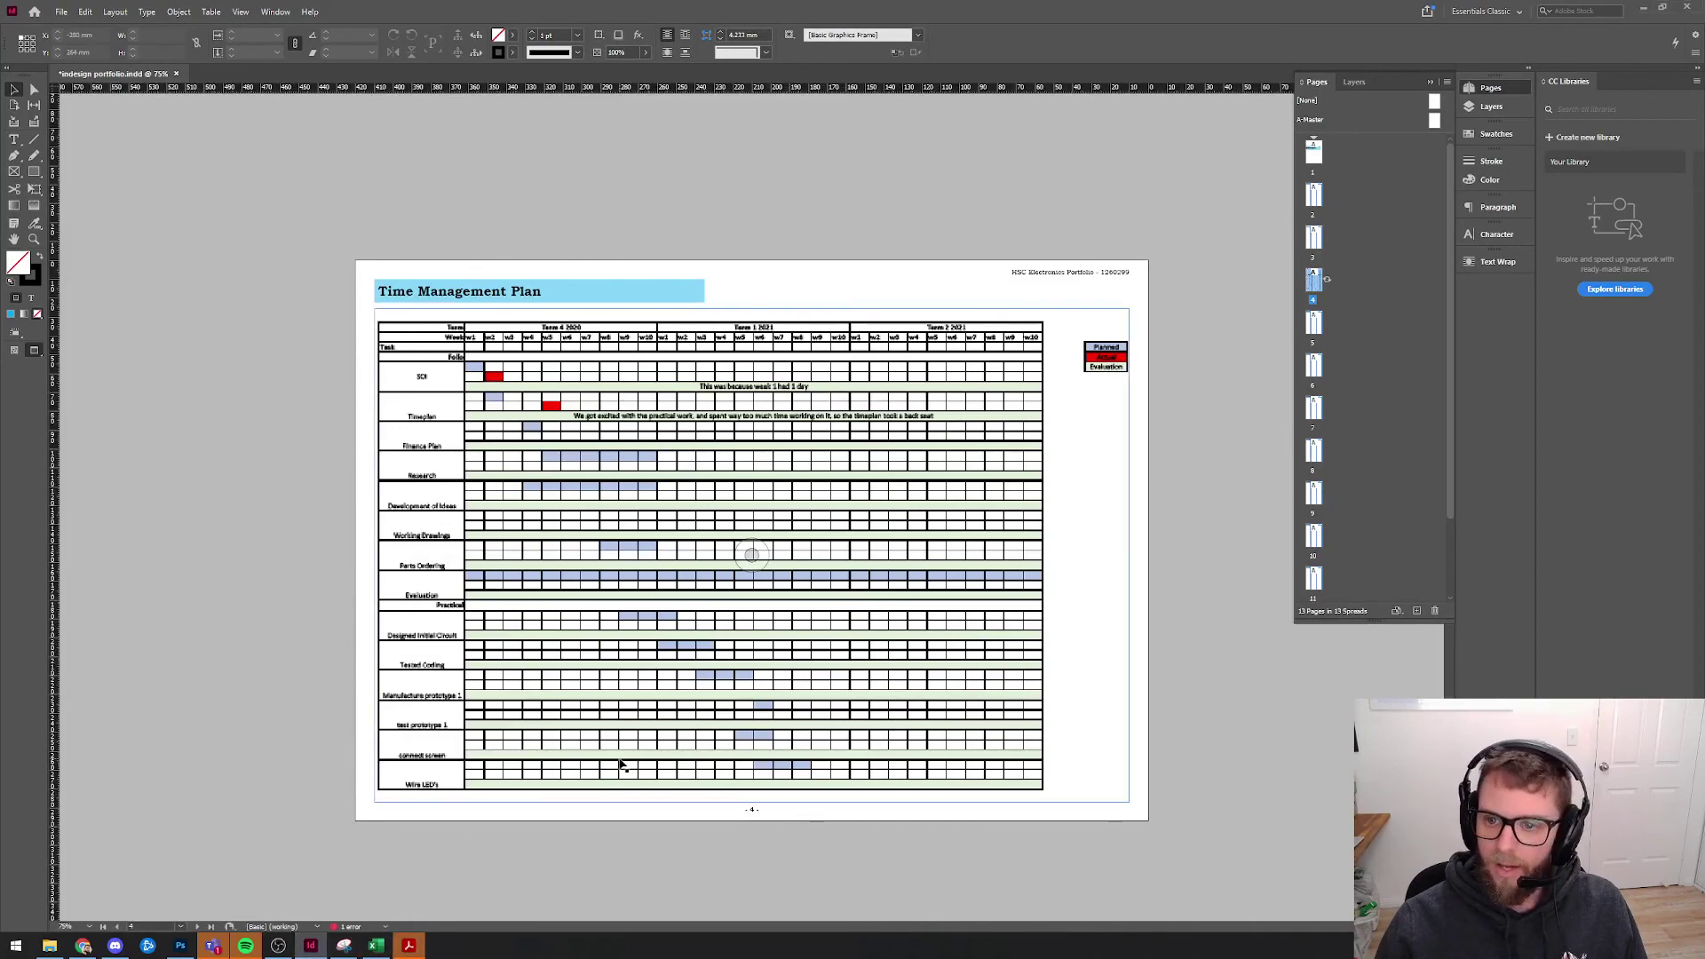
left_click(385, 927)
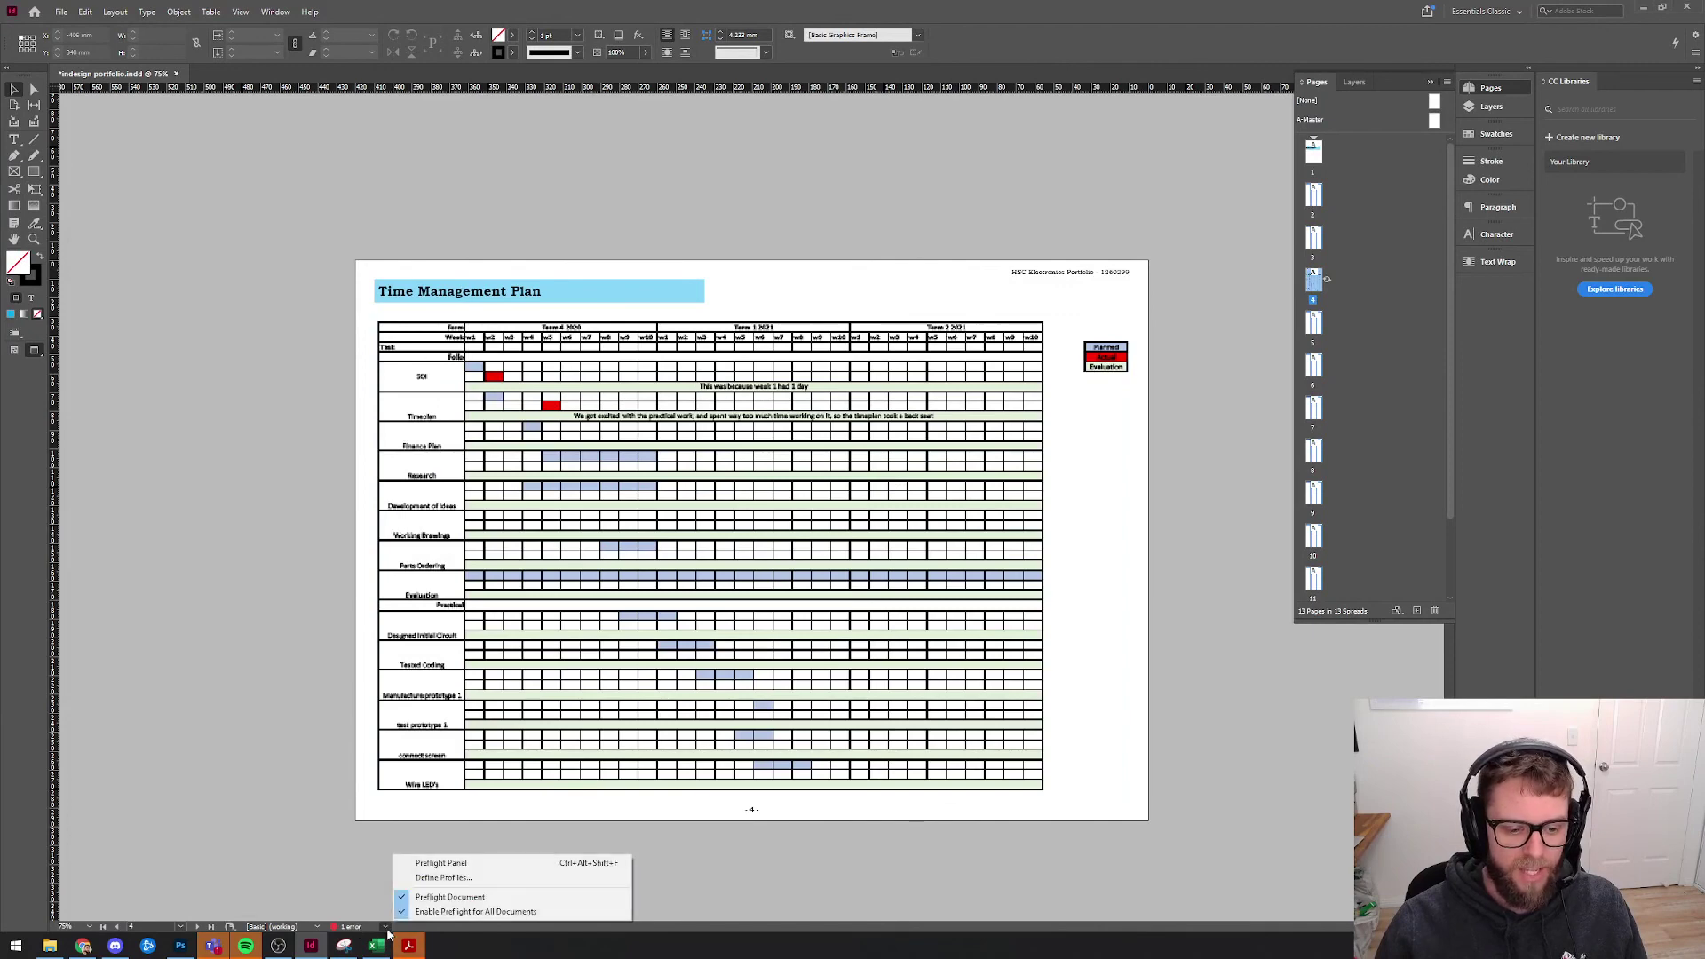
left_click(441, 863)
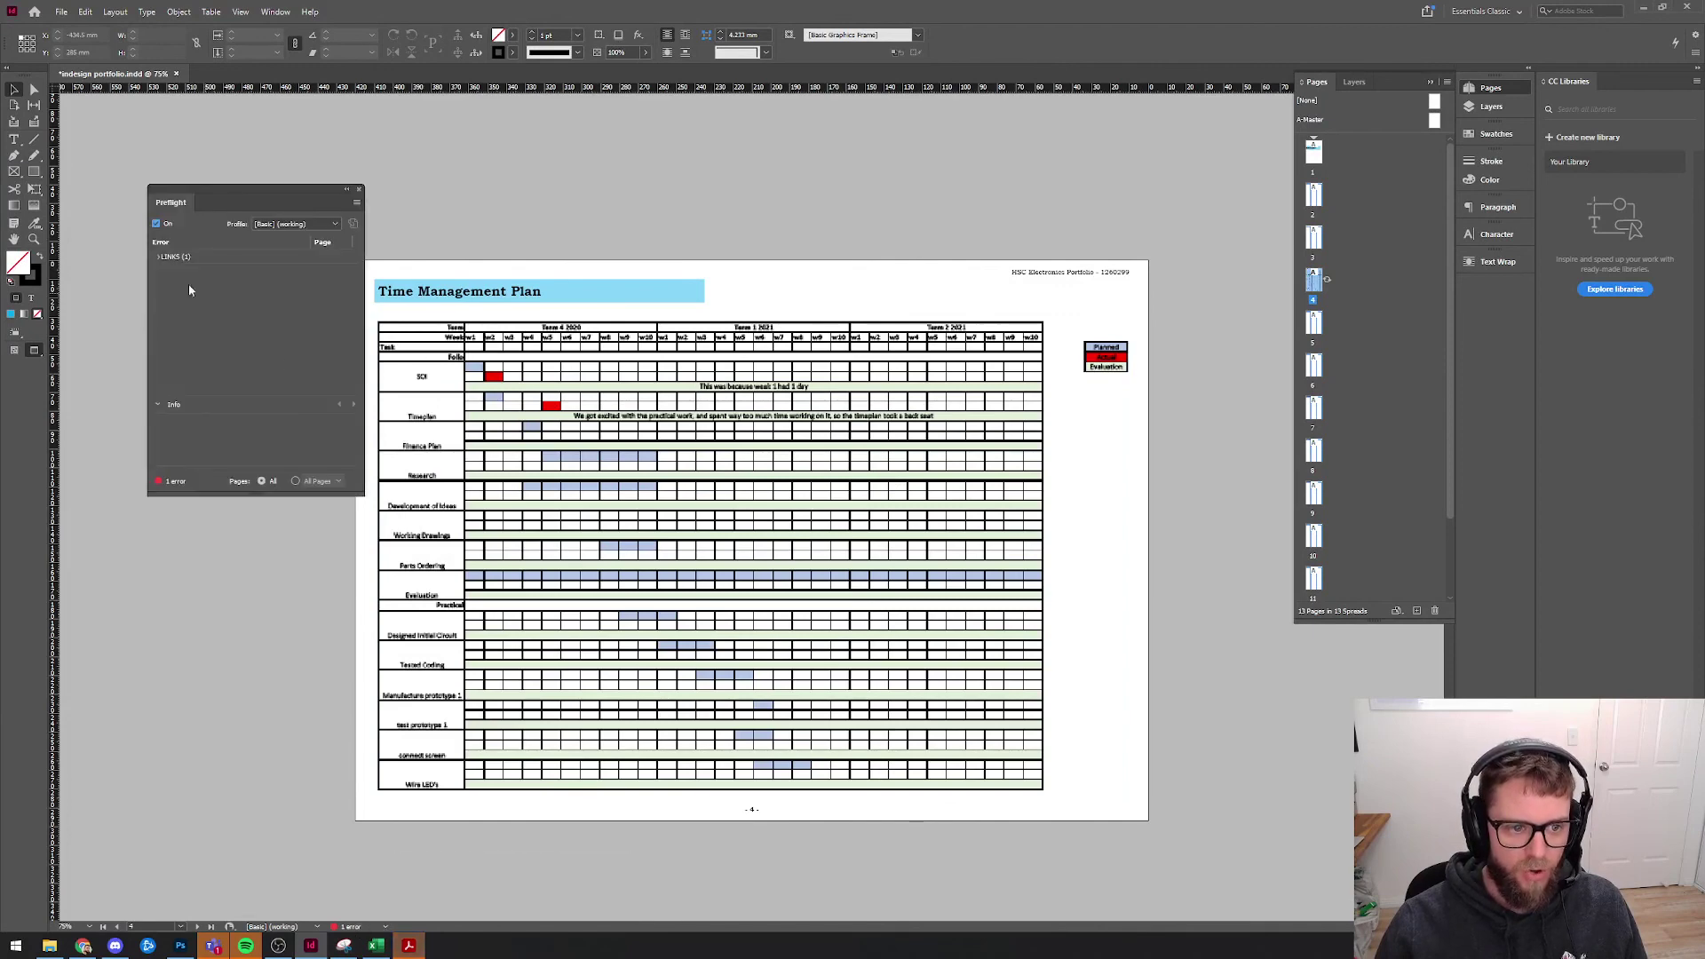
left_click(159, 258)
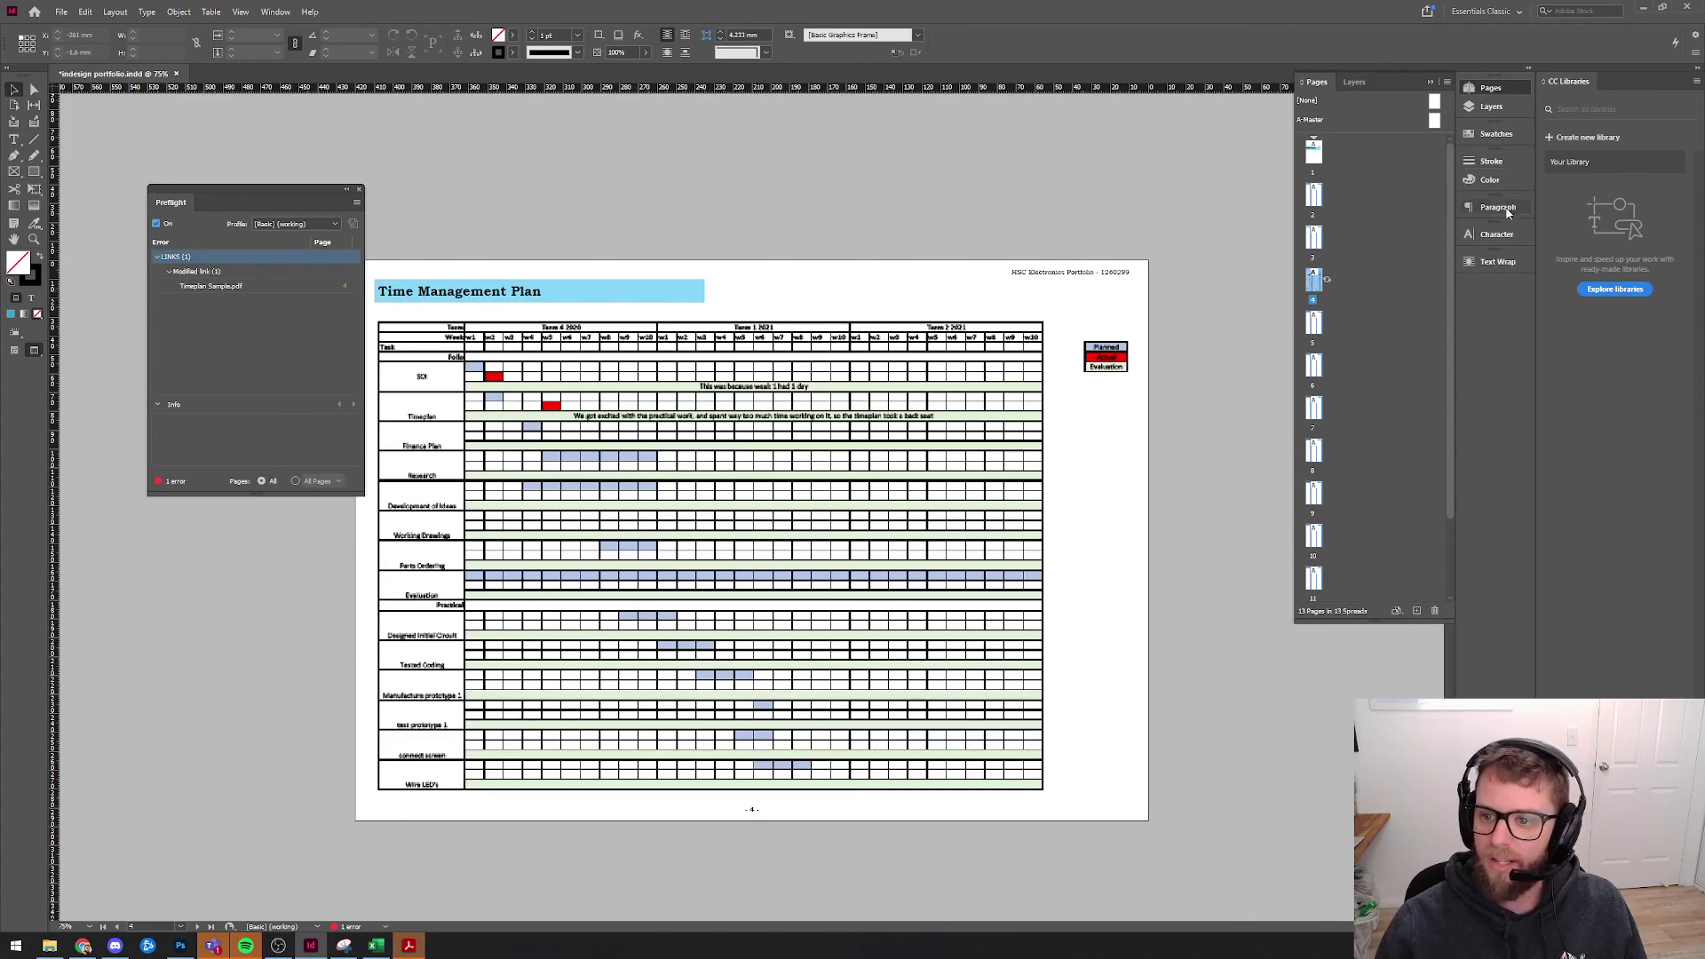
- Collapse the pages overview, show the document's Links list and park it beside the Time Management Plan page
left_click(1491, 88)
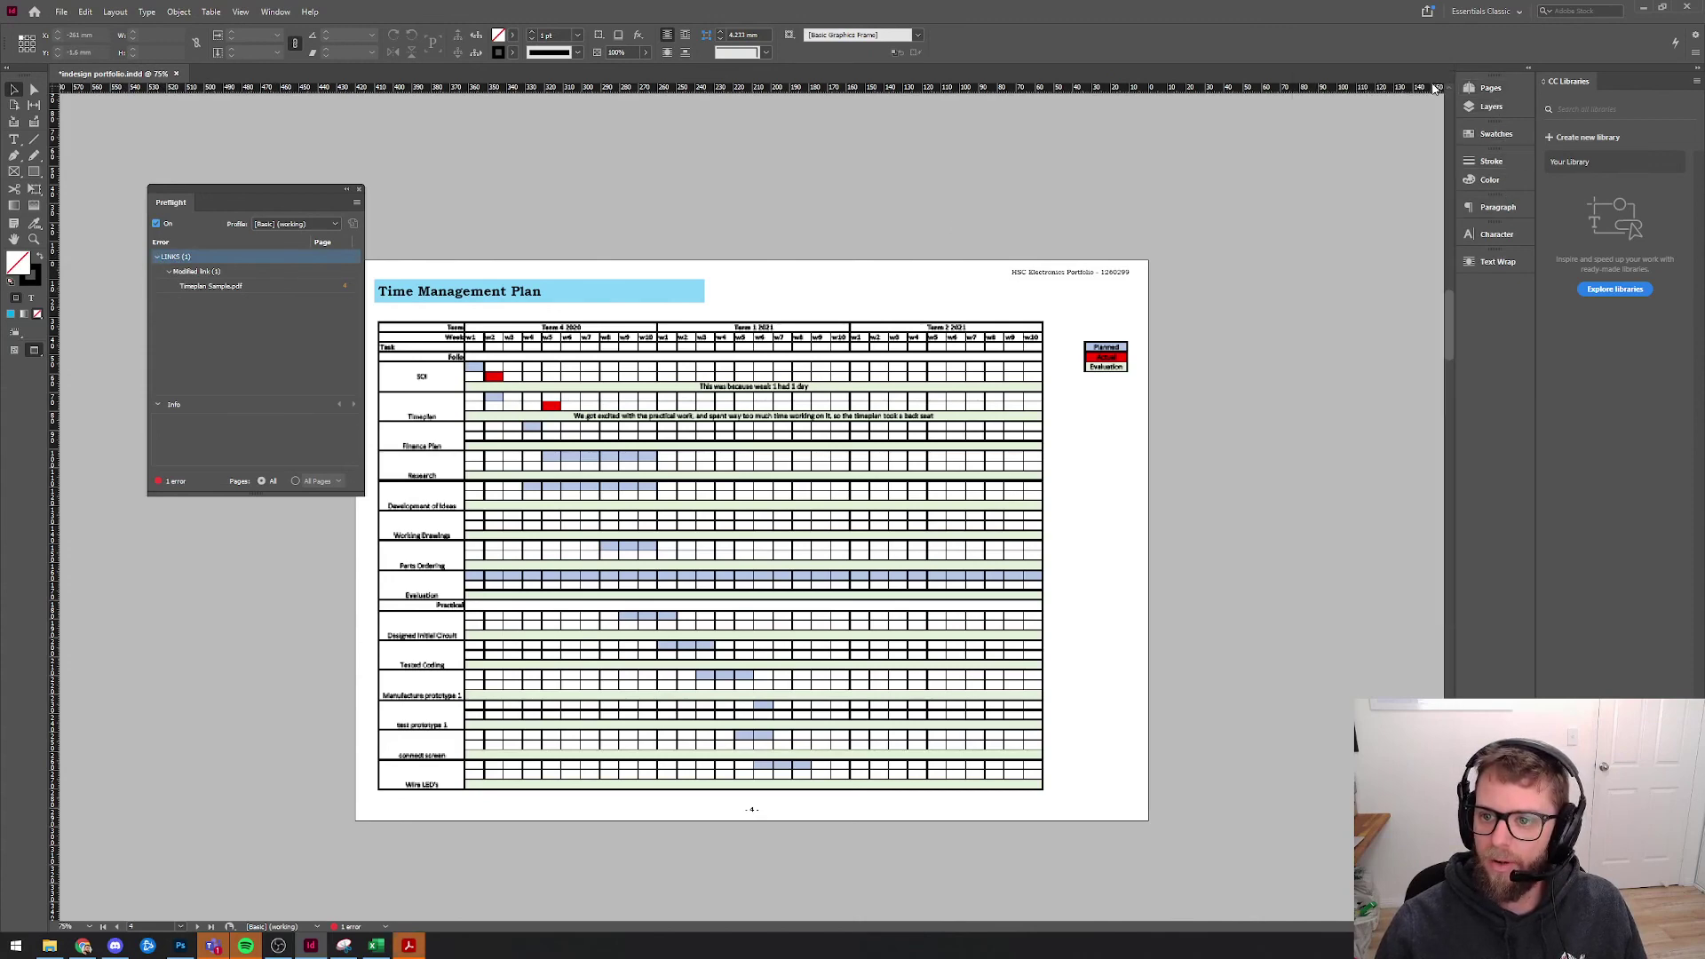
left_click(1494, 107)
left_click(1494, 108)
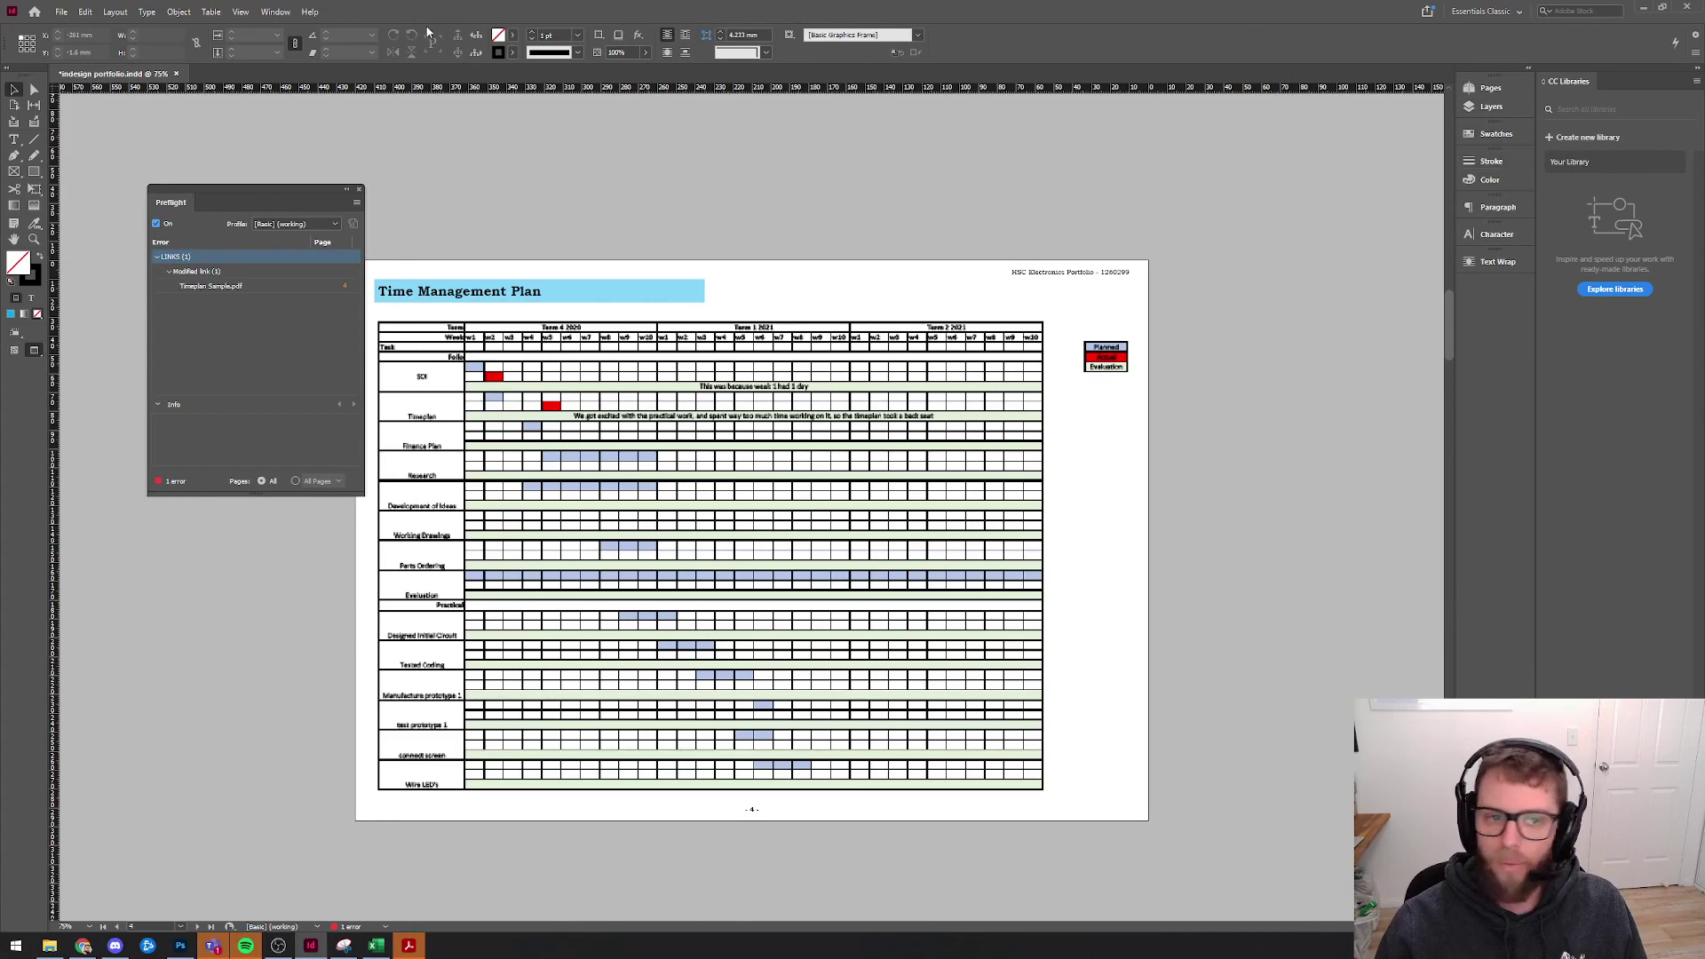
left_click(276, 12)
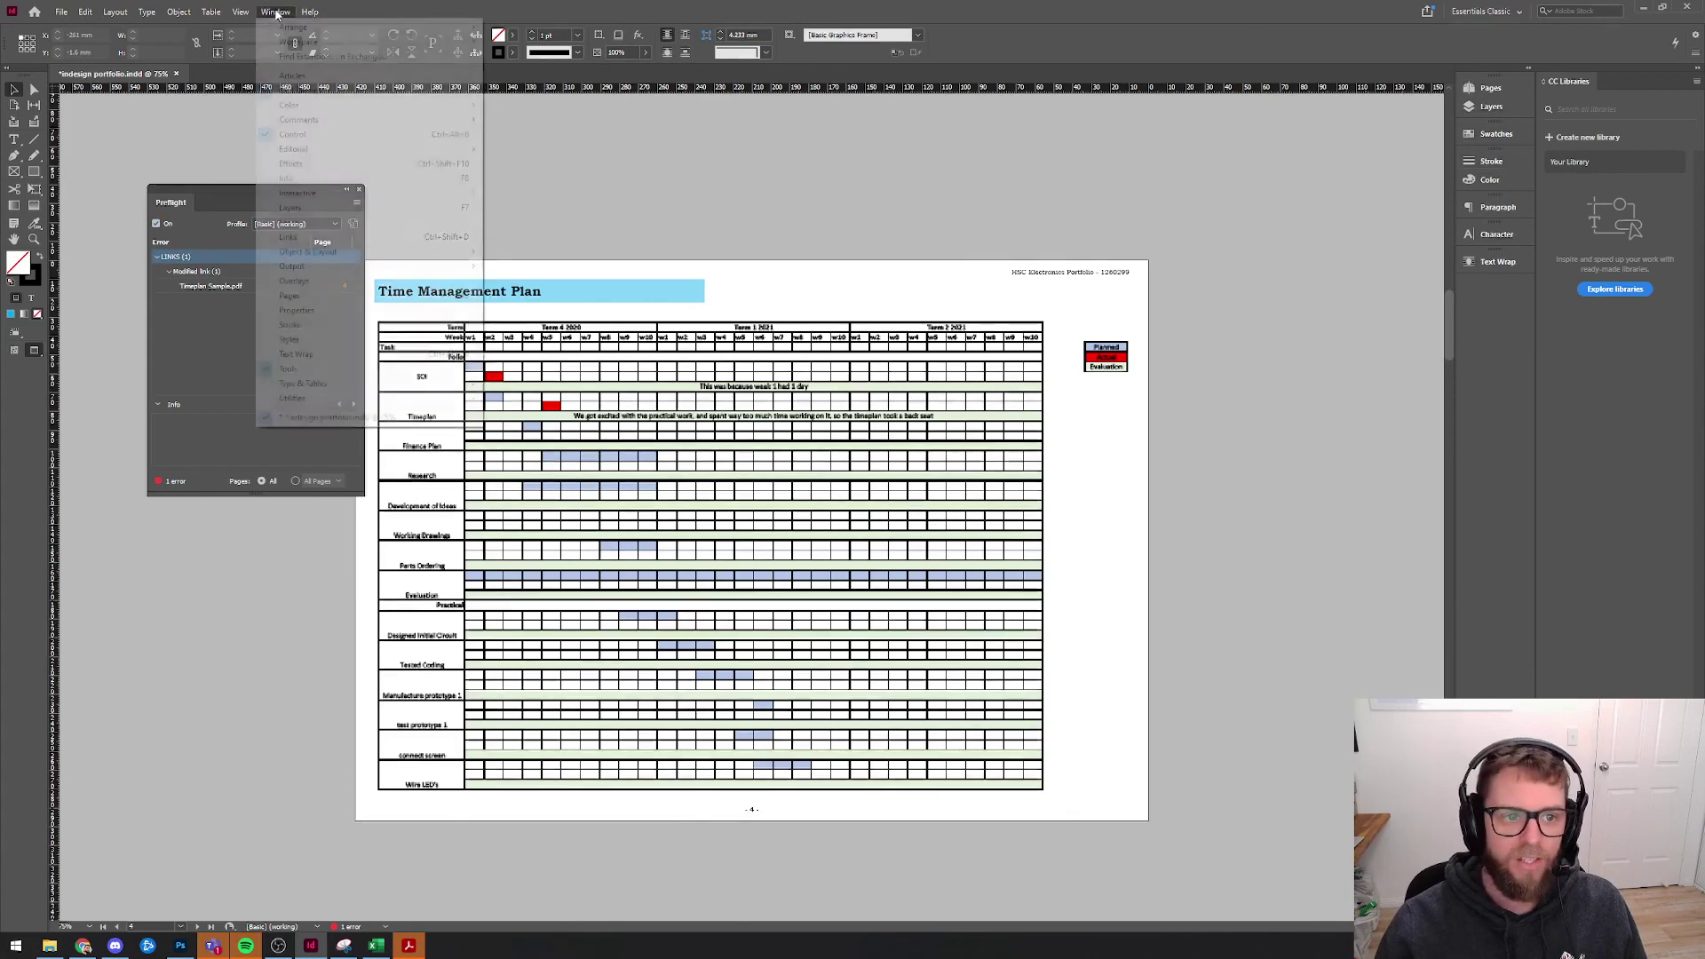
left_click(311, 235)
left_click_drag(430, 356, 1347, 242)
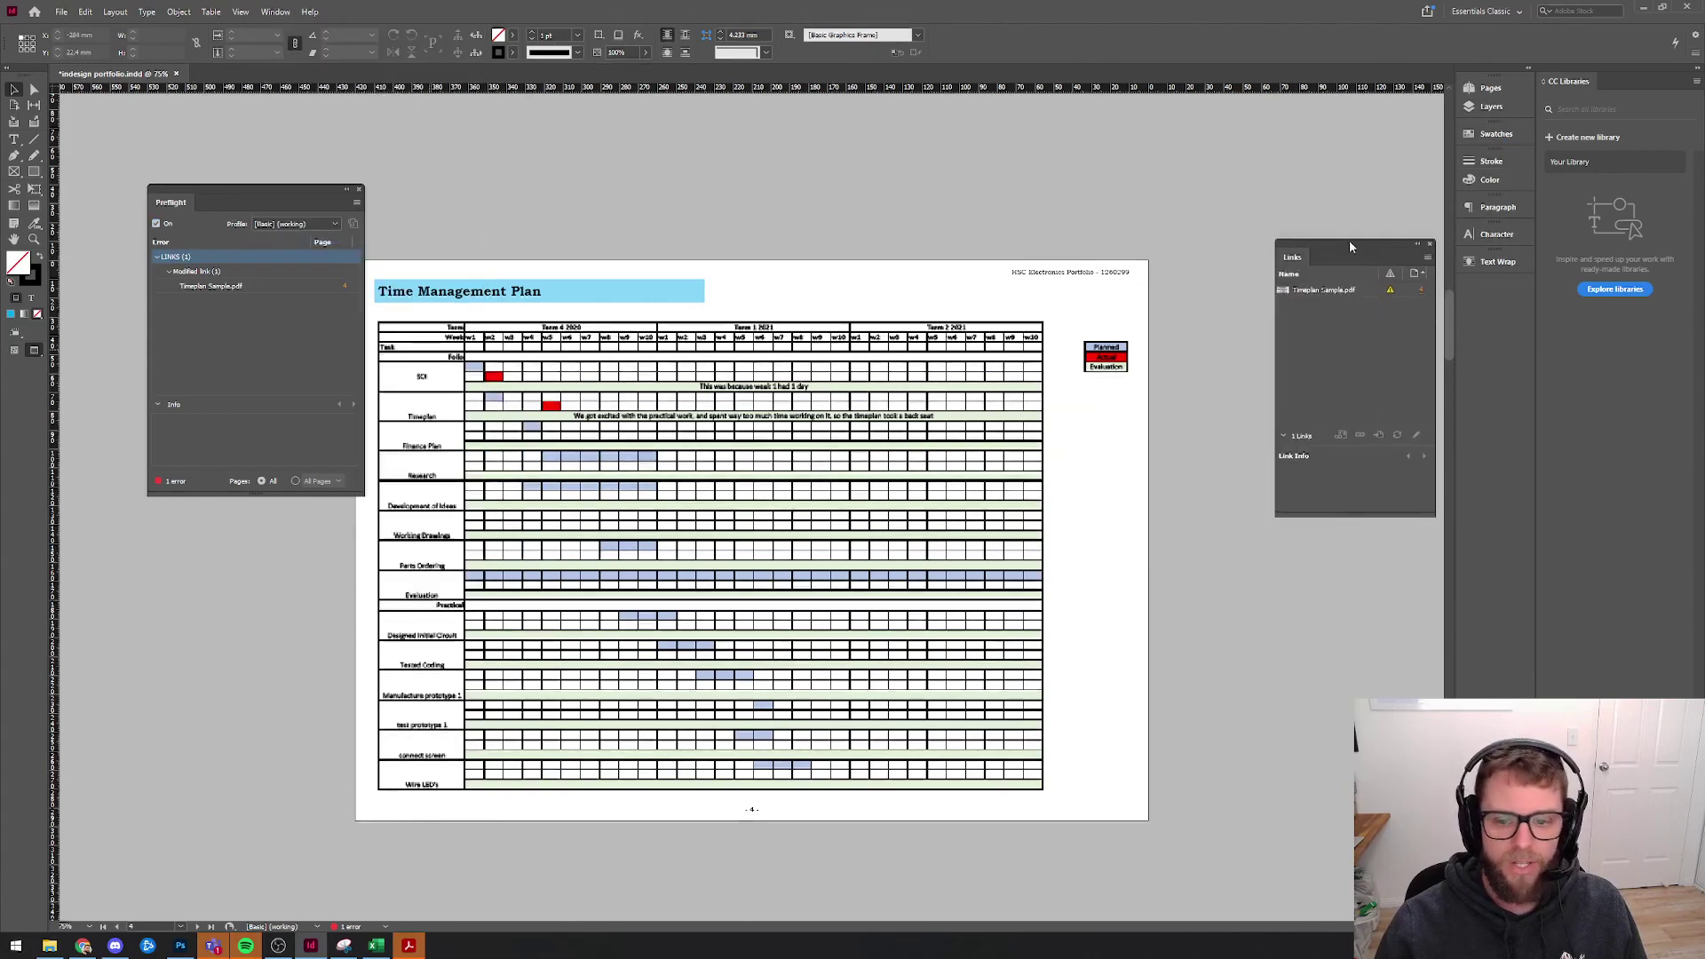
- Update the modified link to Timeplan Sample.pdf so the page shows the new export, and close the Preflight details
left_click(1389, 290)
right_click(1321, 294)
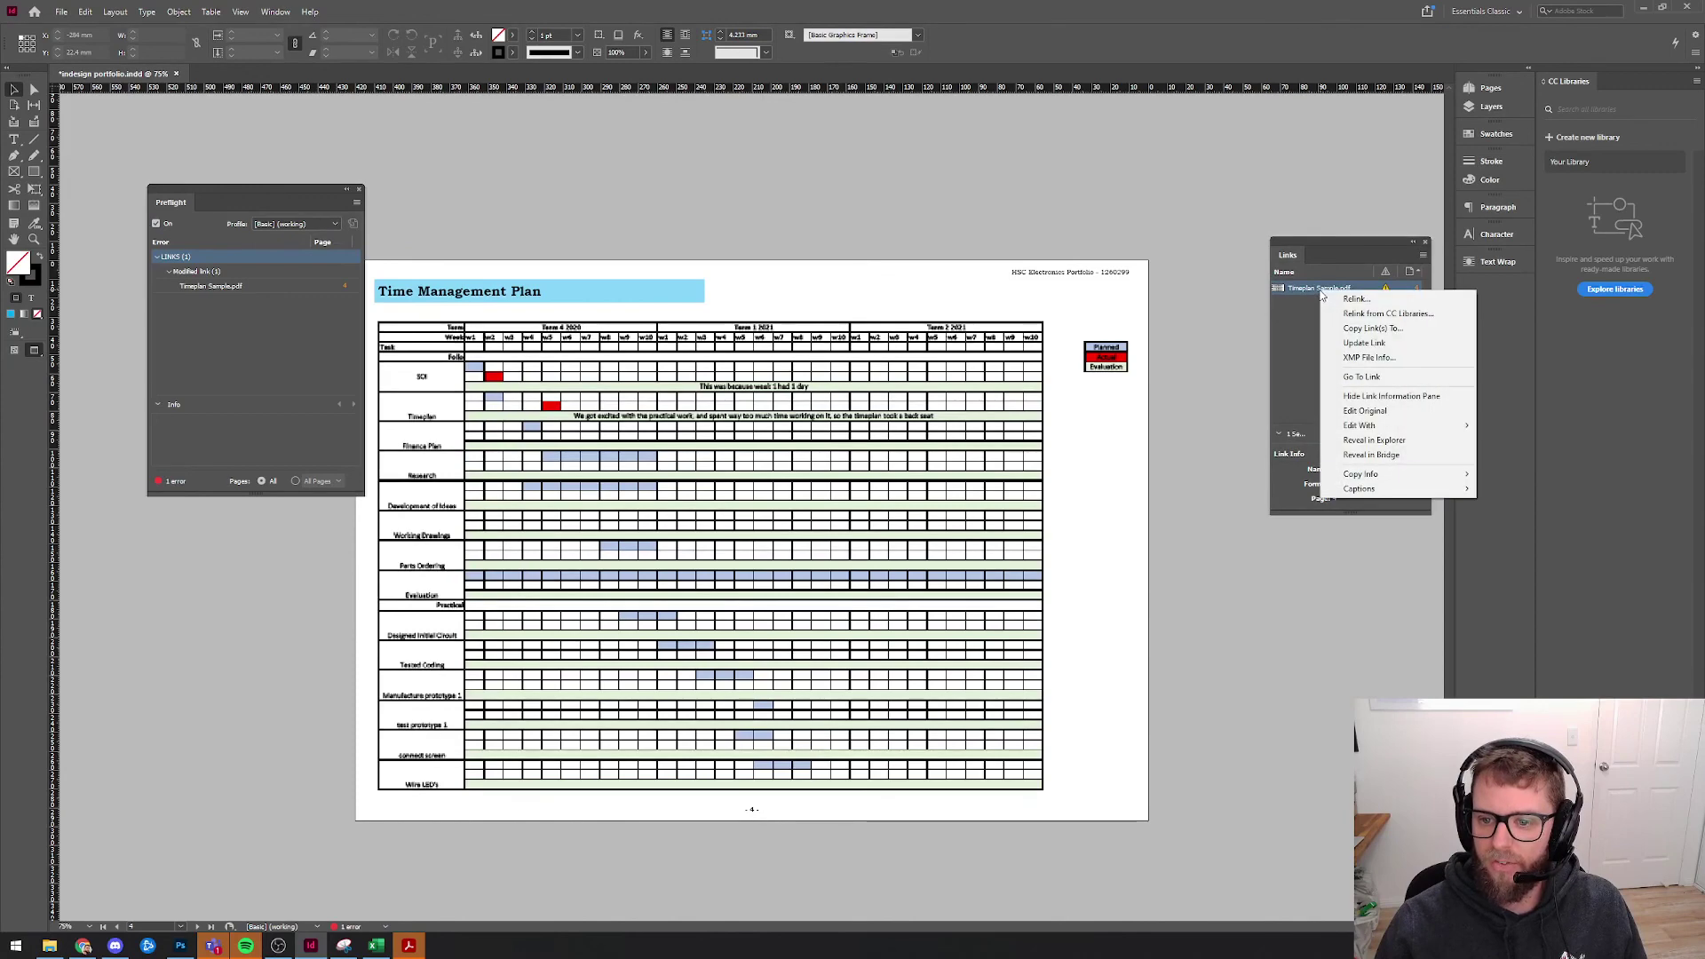
left_click(1382, 349)
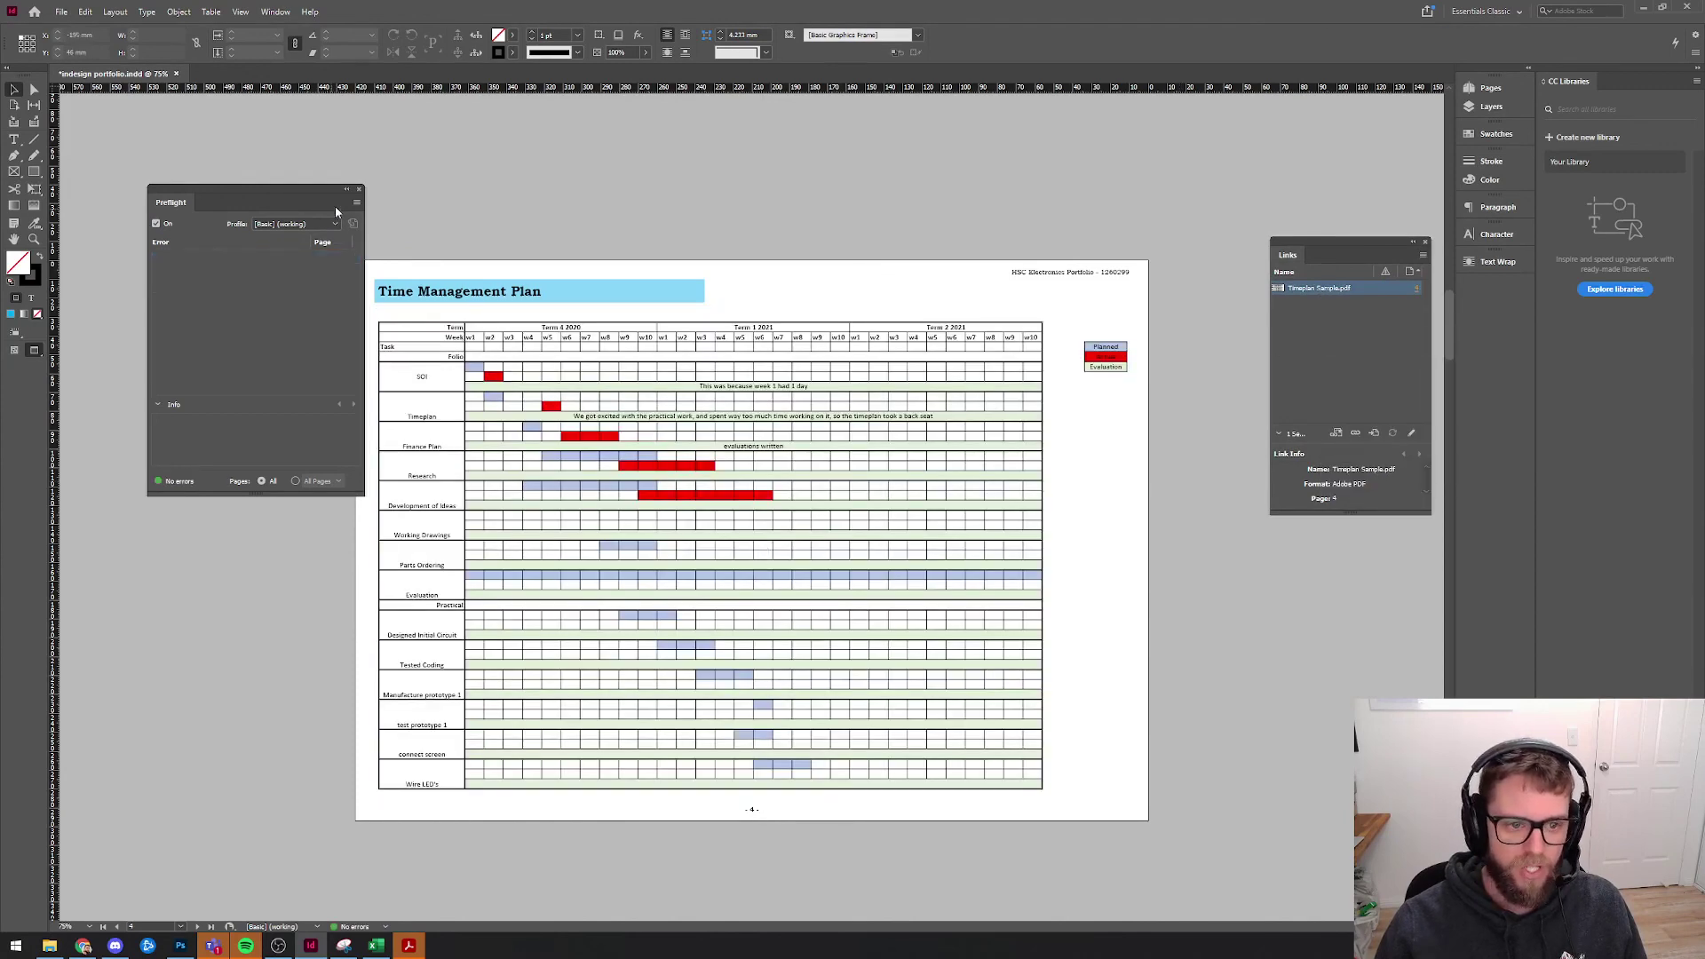
left_click(360, 192)
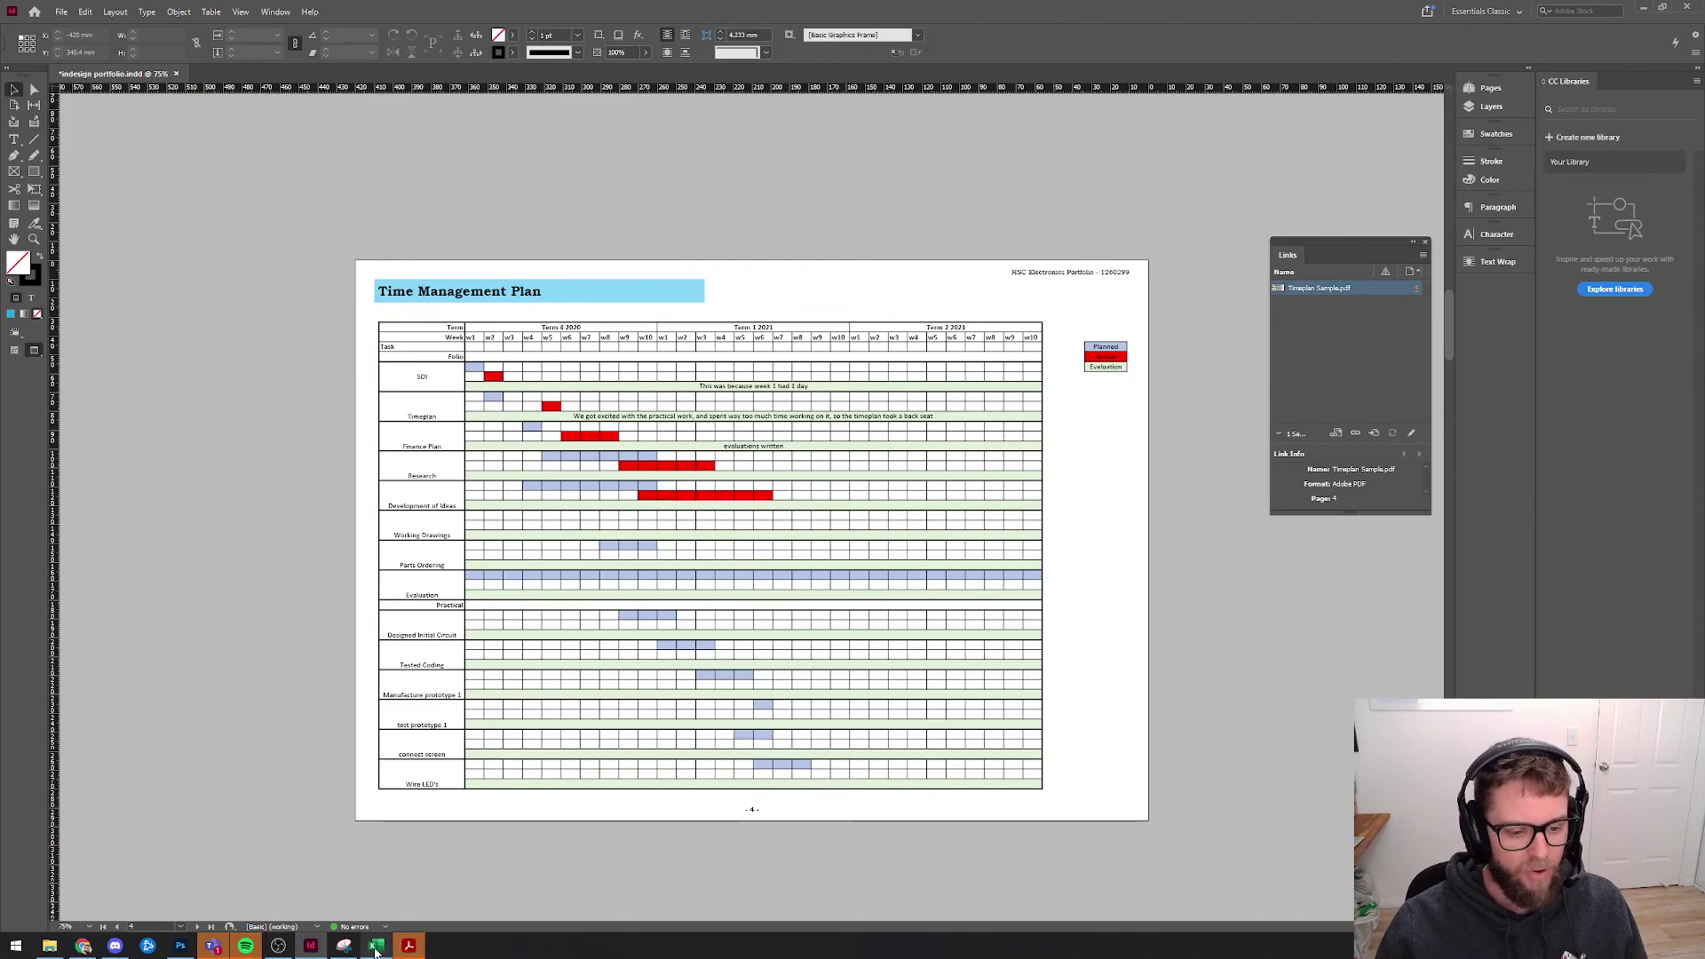
- Switch to the Timeplan Sample workbook in Excel, review the timeplan area and deselect it by selecting empty cell AI27
mouse_move(377, 945)
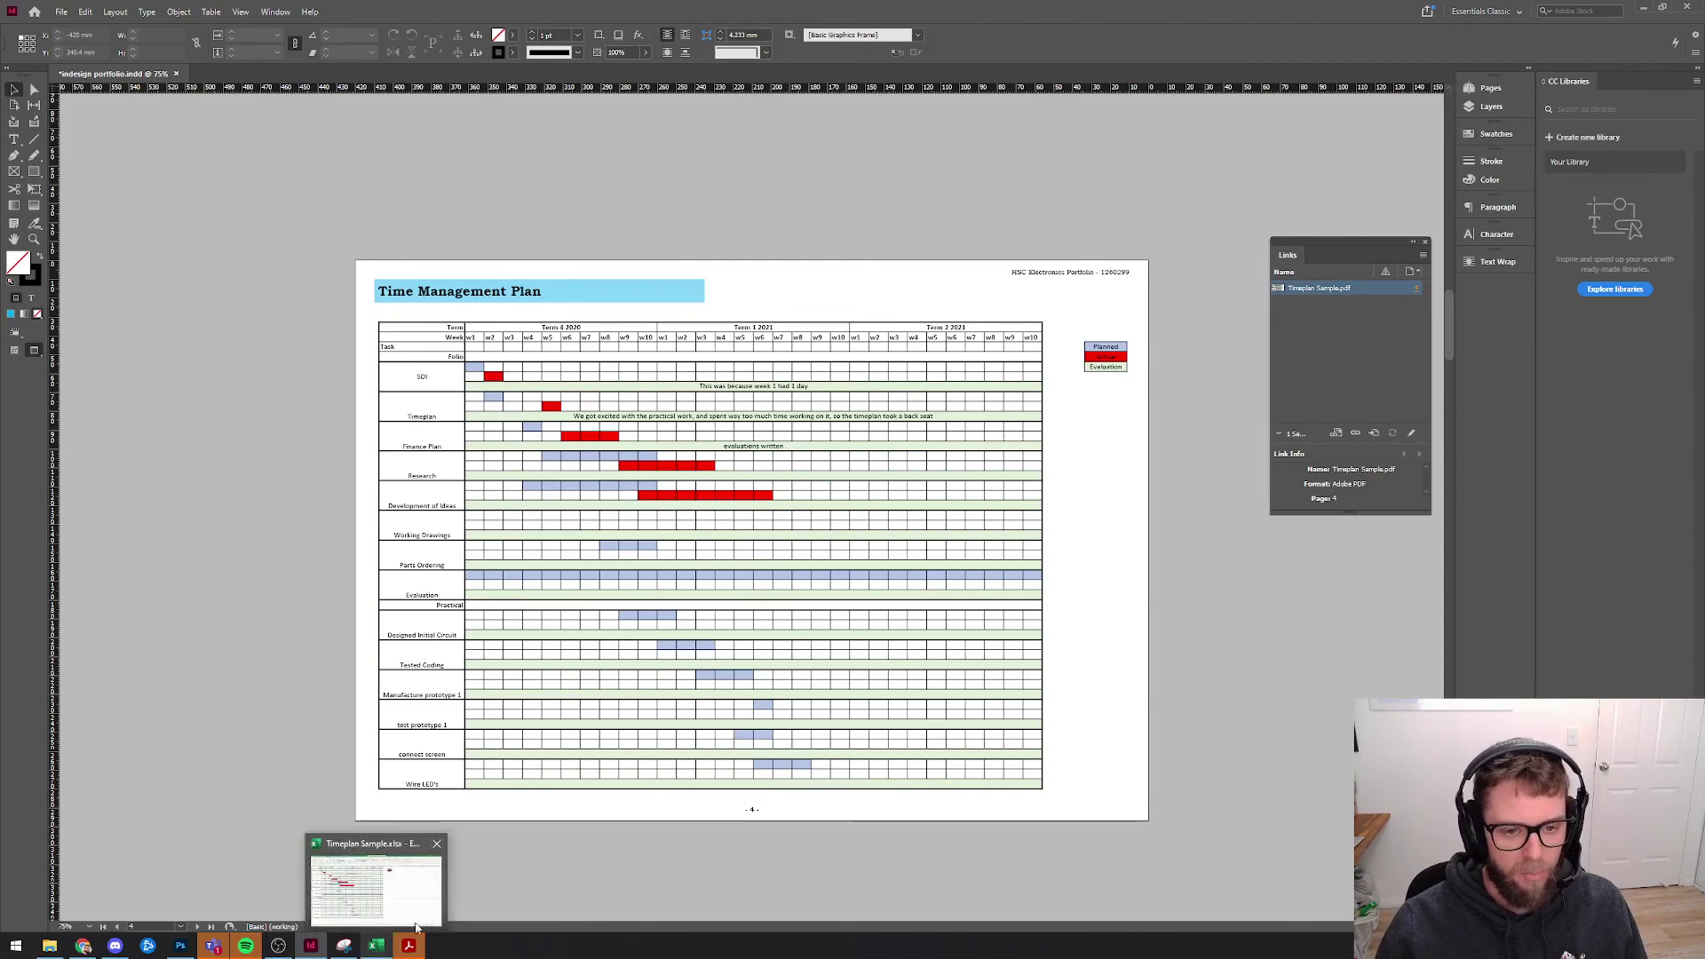
left_click(377, 945)
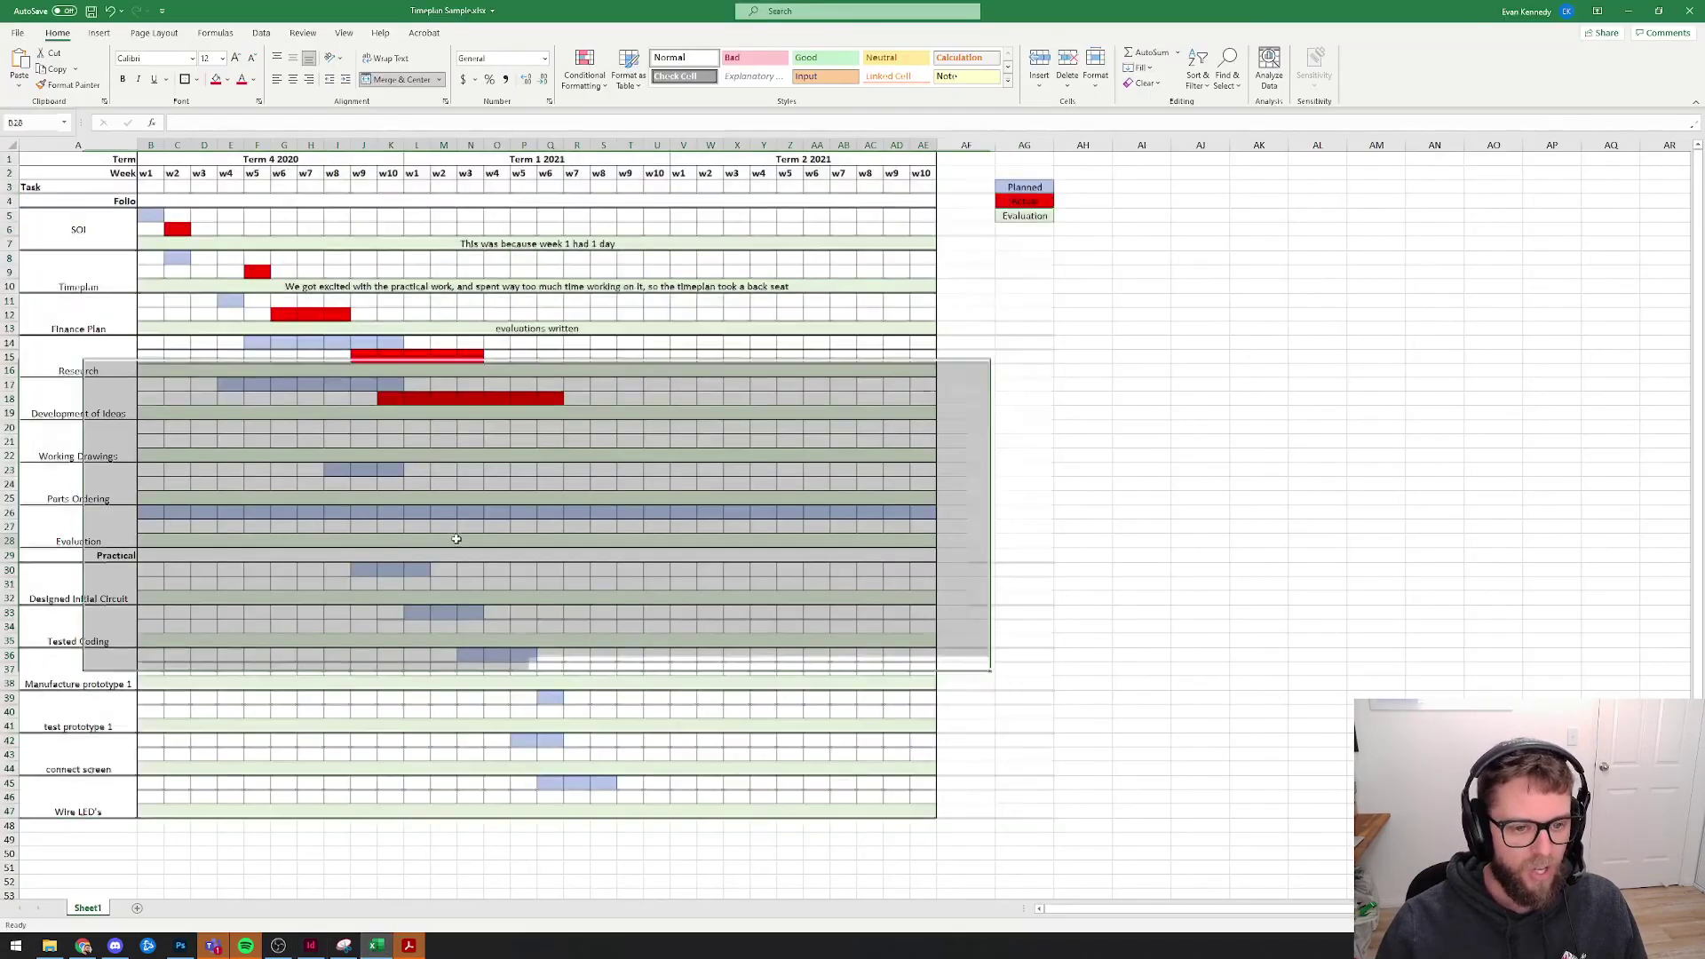
left_click_drag(1021, 816, 210, 162)
left_click(216, 204)
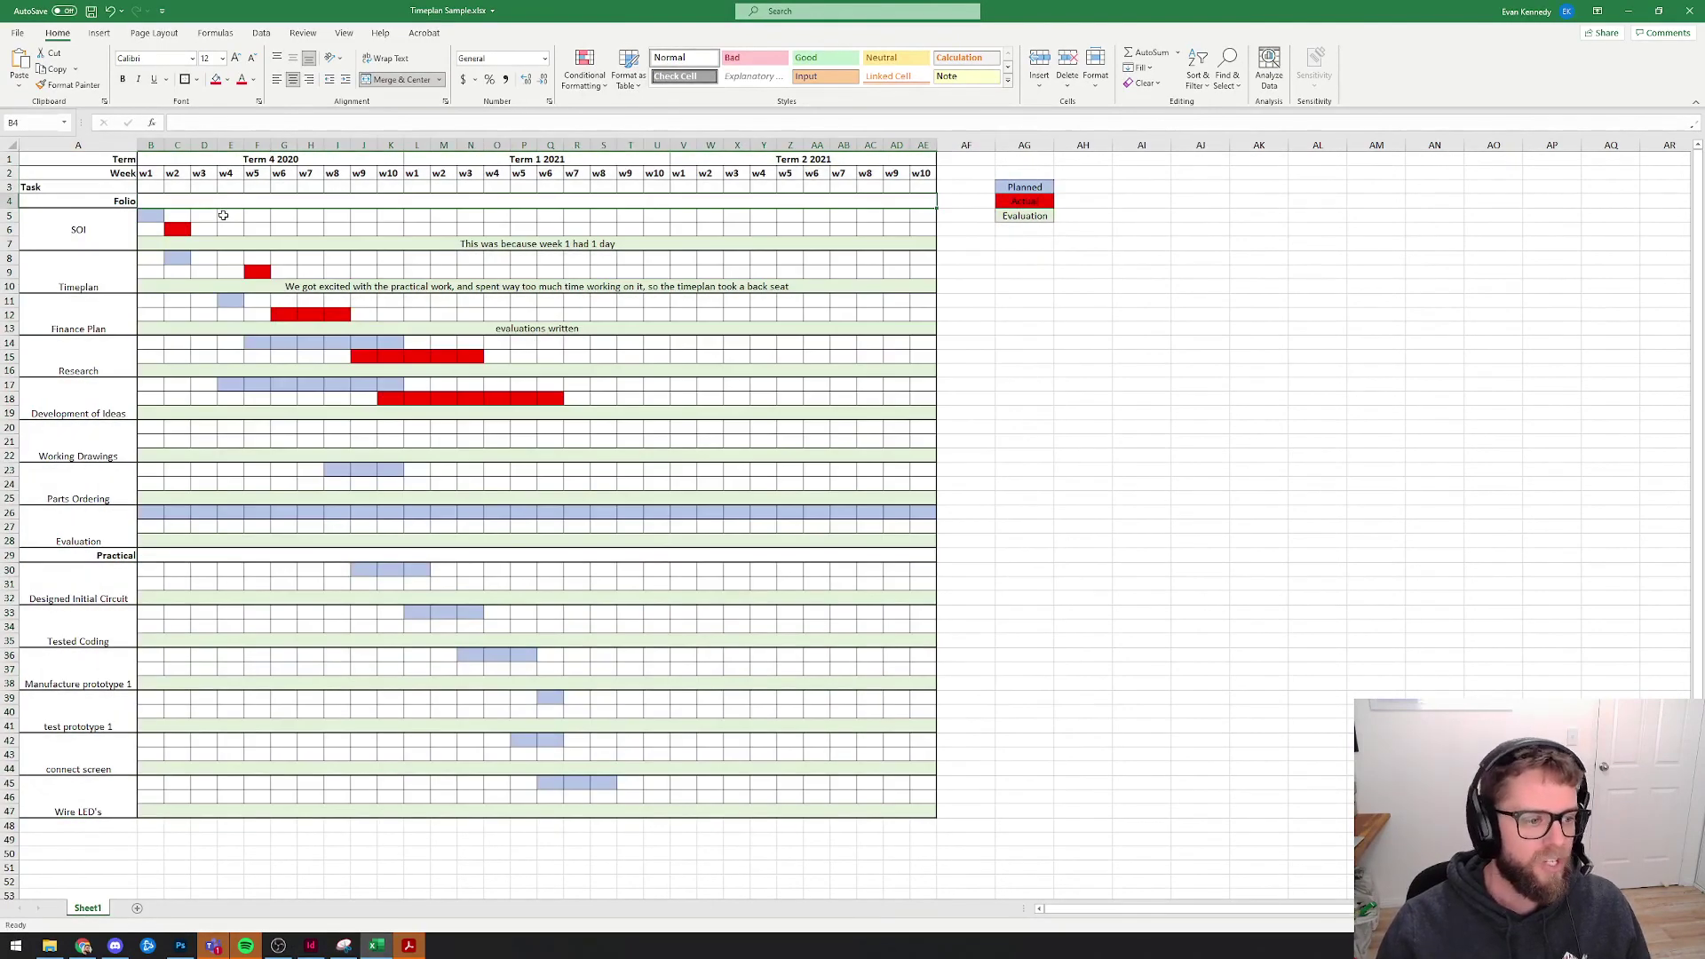
left_click(1136, 530)
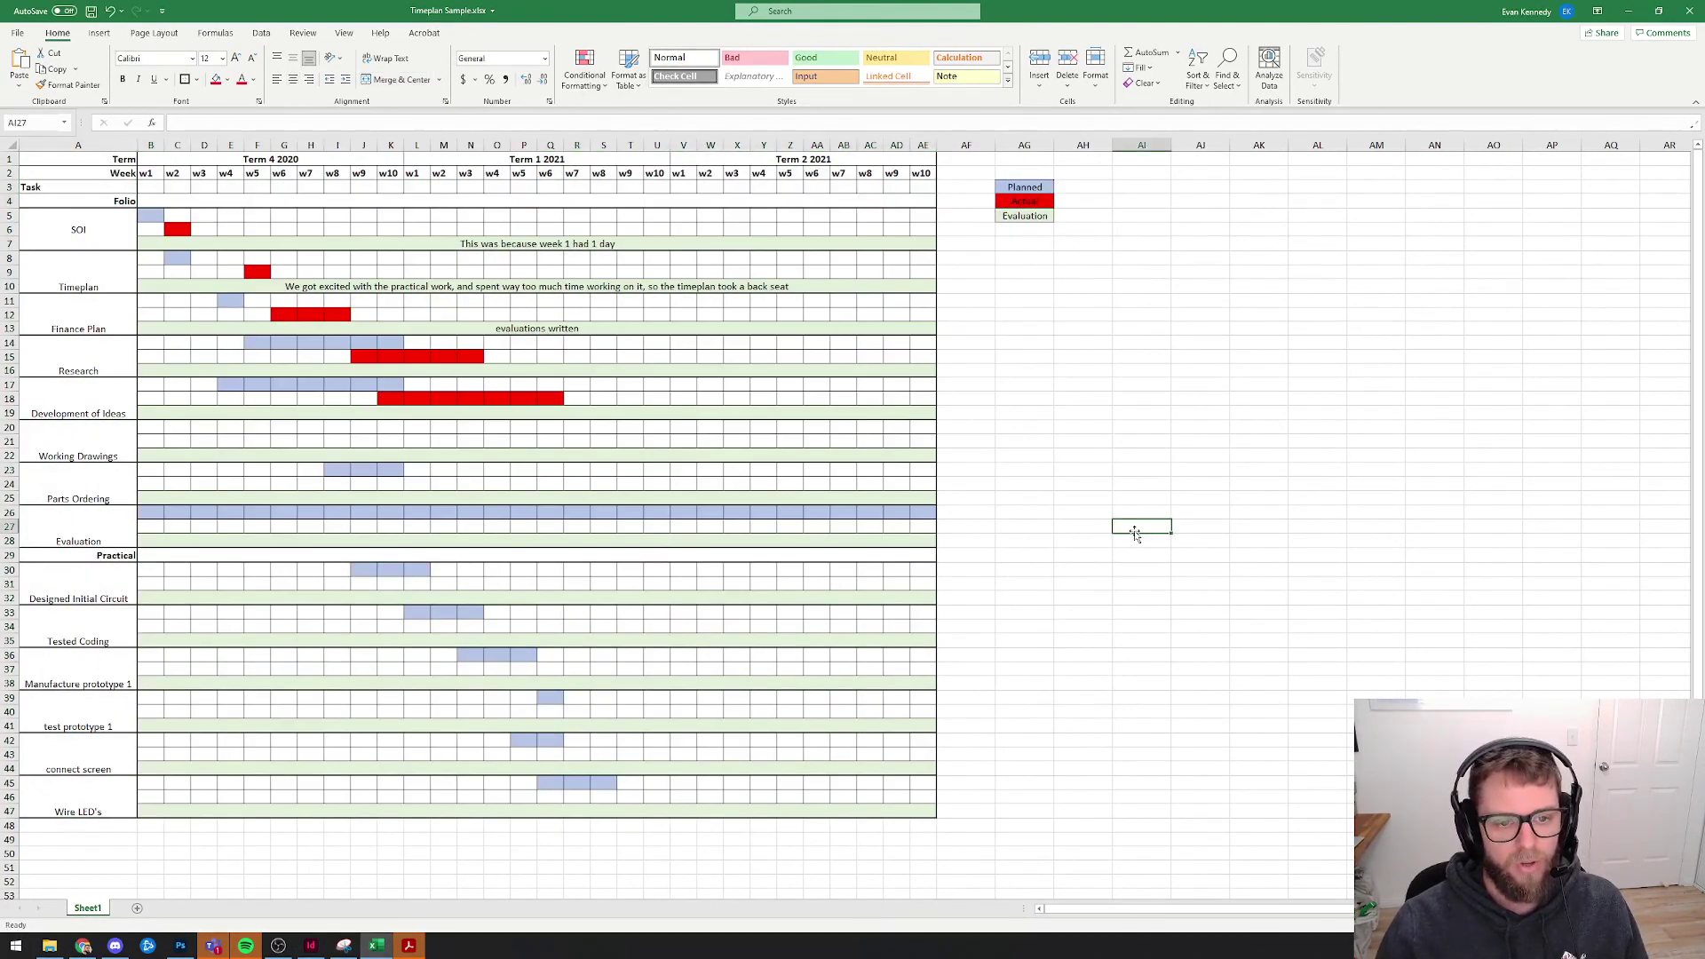